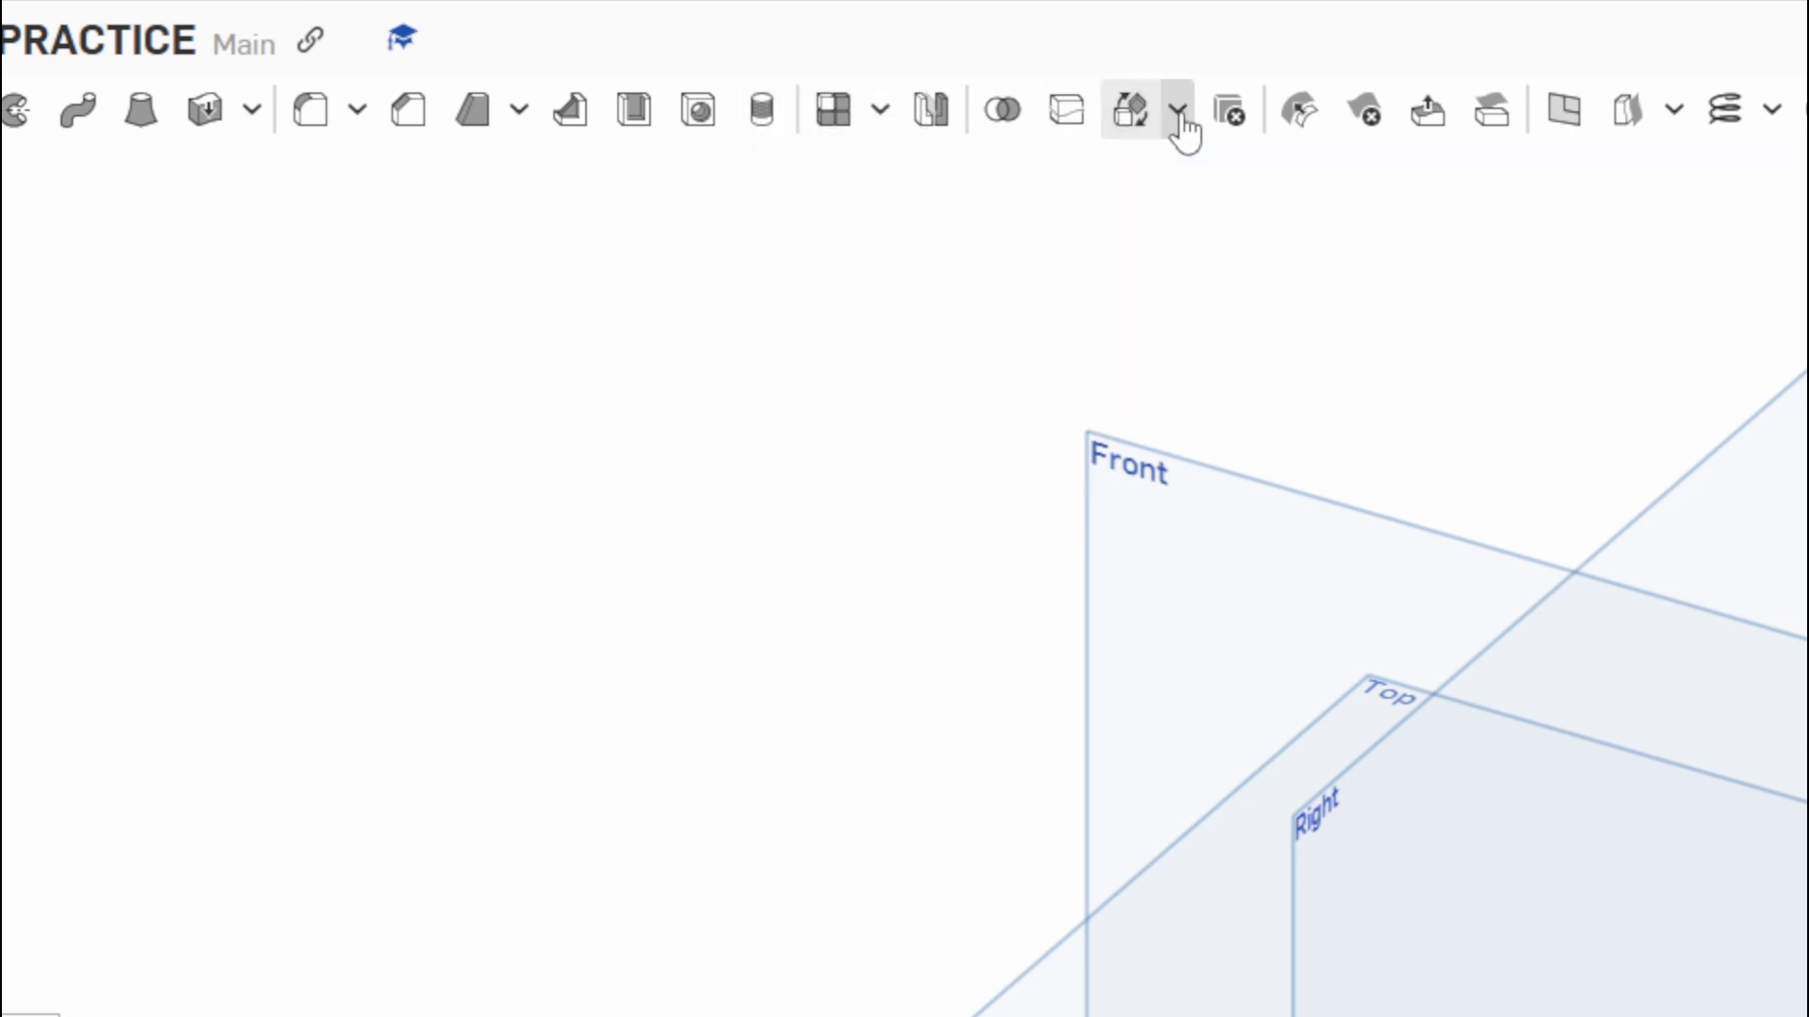
Start a solid Wrap feature from the Transform list, then cancel it
click(1179, 115)
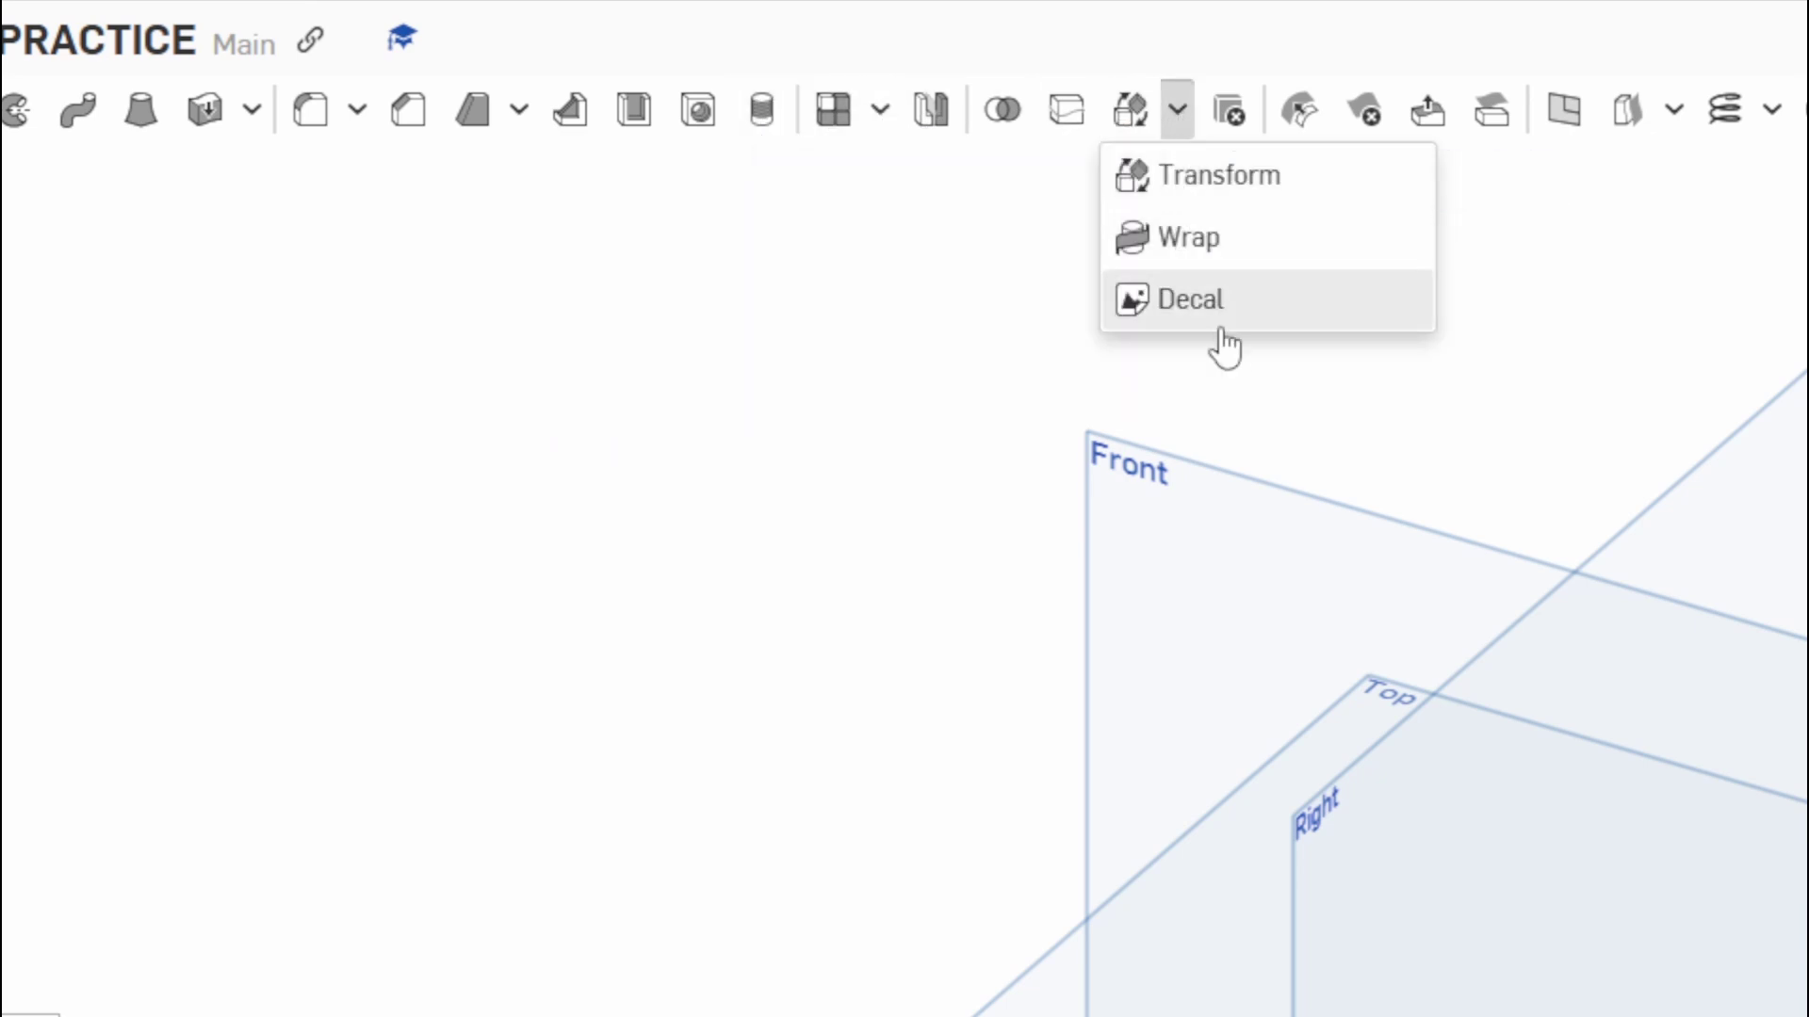
click(1217, 264)
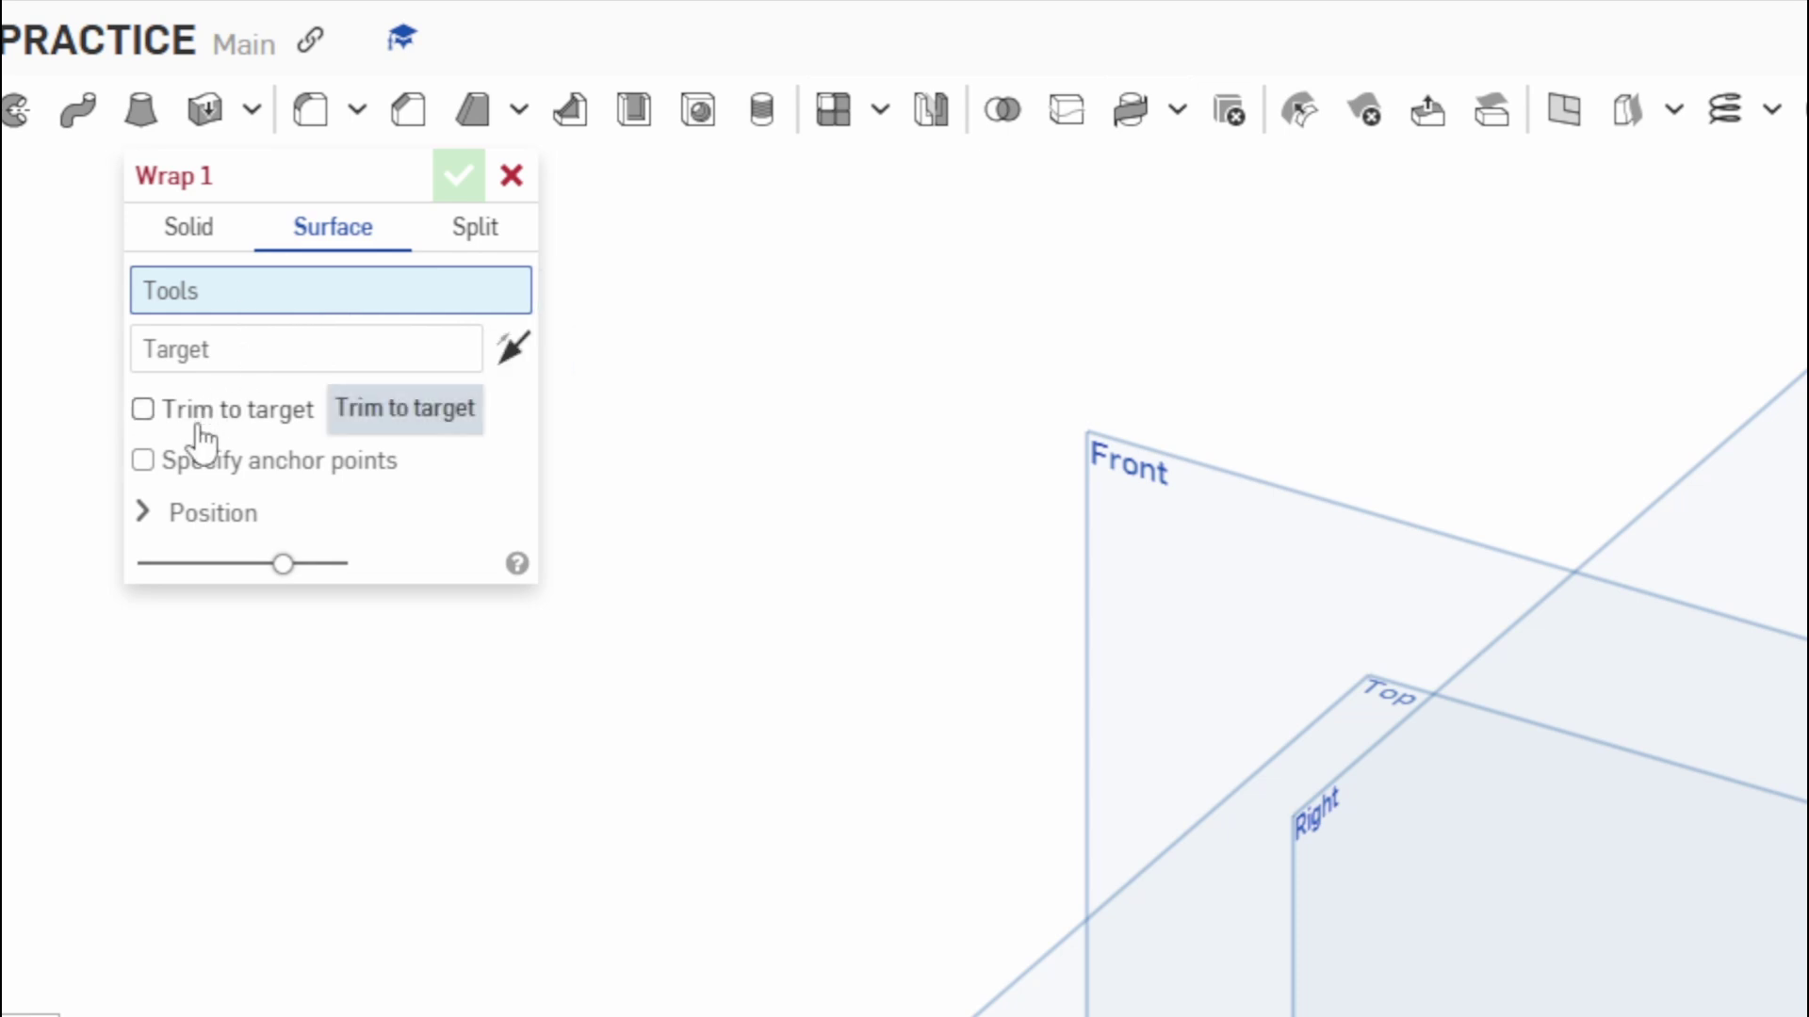
click(190, 230)
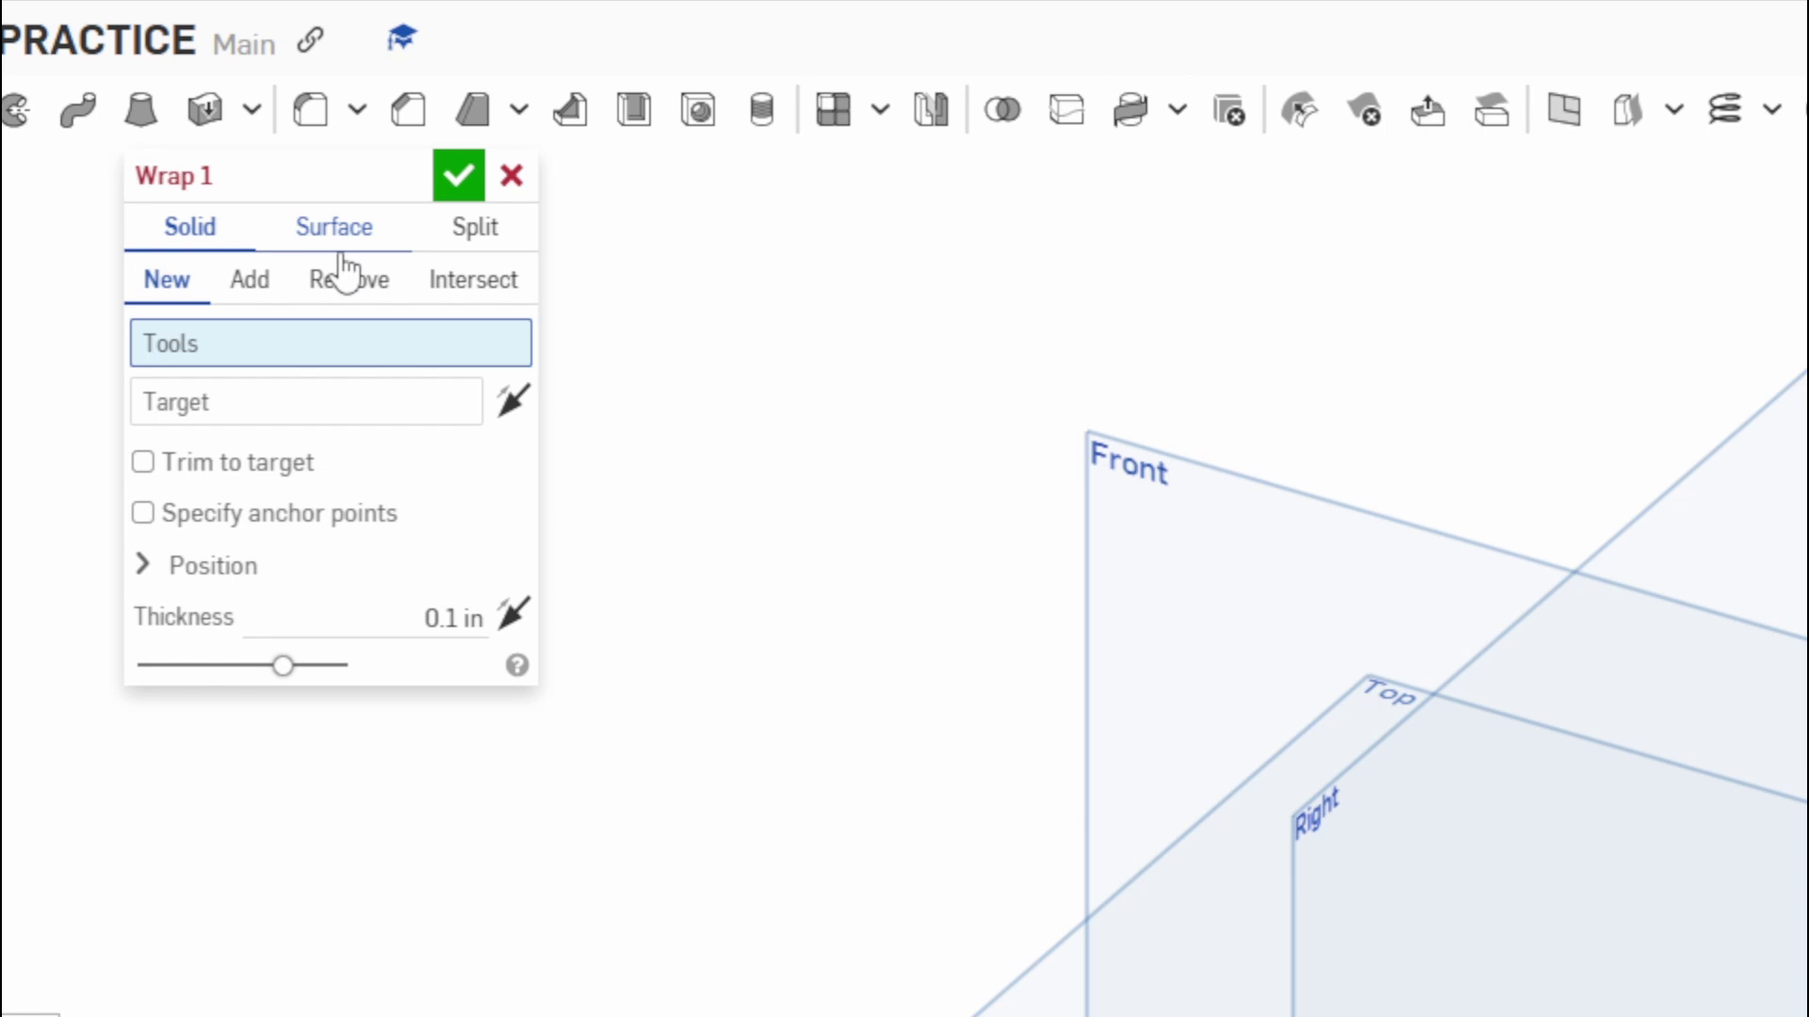
click(511, 175)
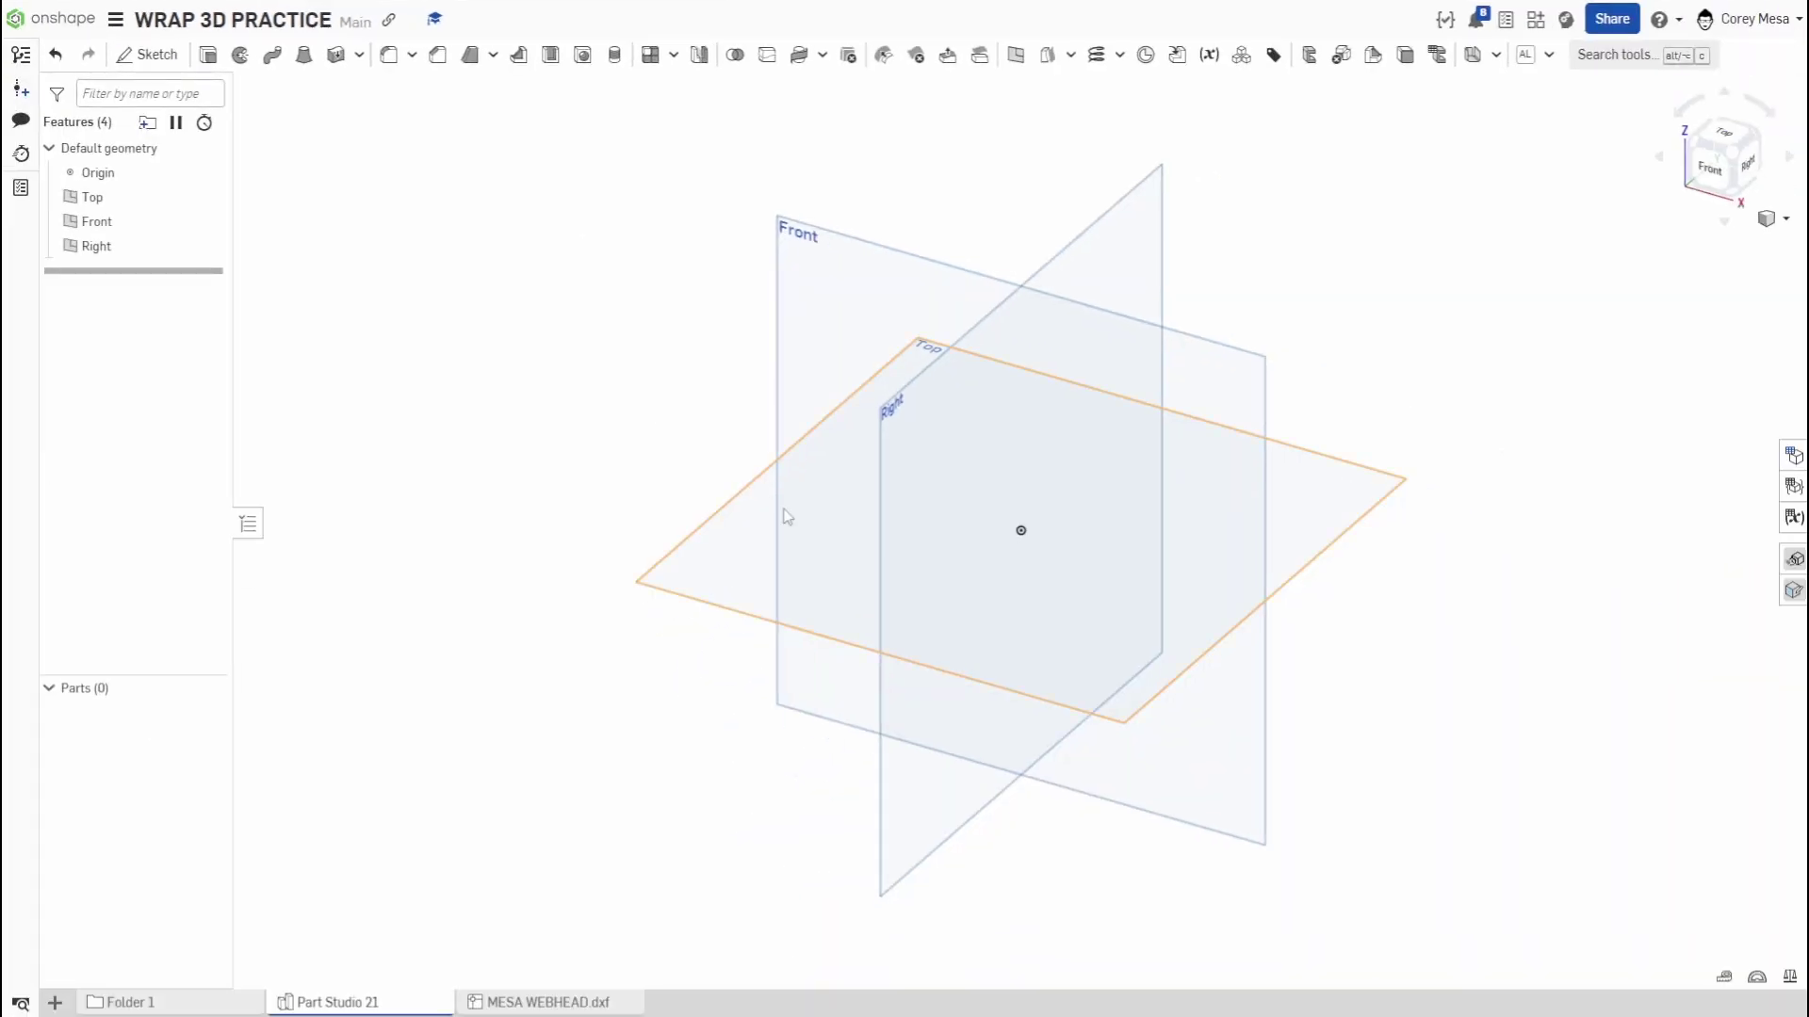
Start Sketch 1 on the Top plane and draw a Ø24 circle centred on the origin
key(shift+s)
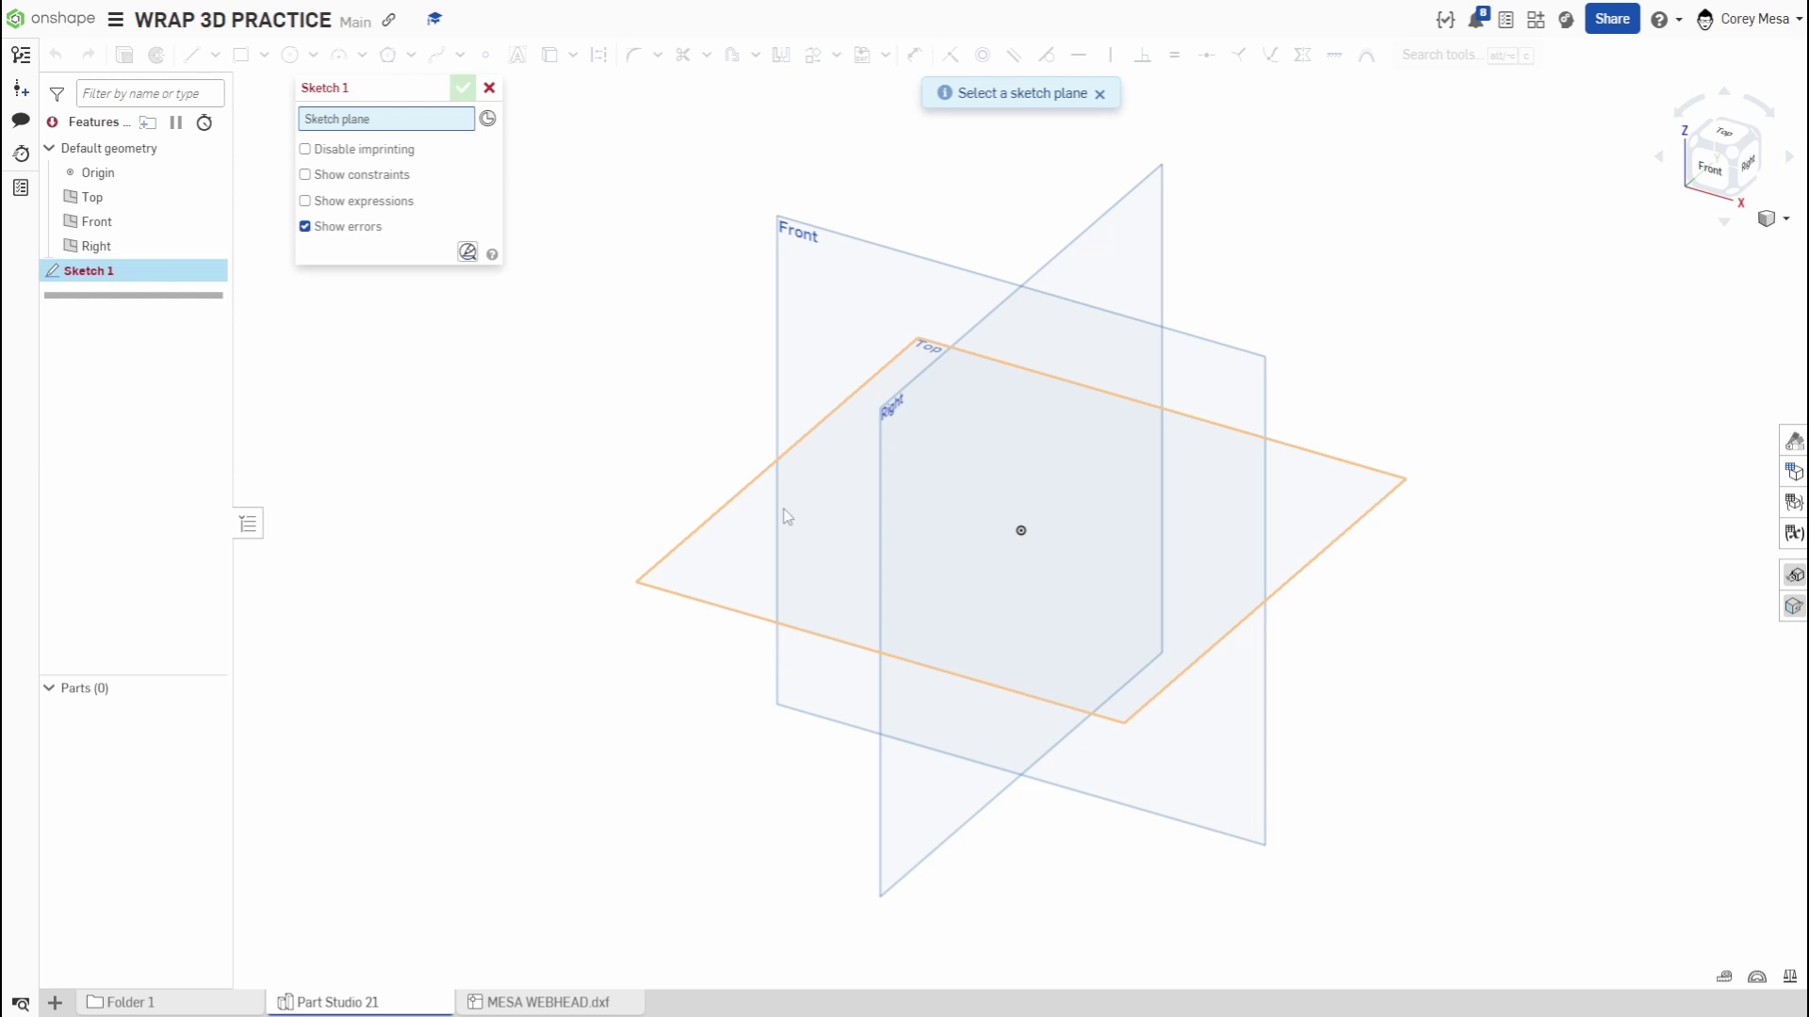
click(787, 516)
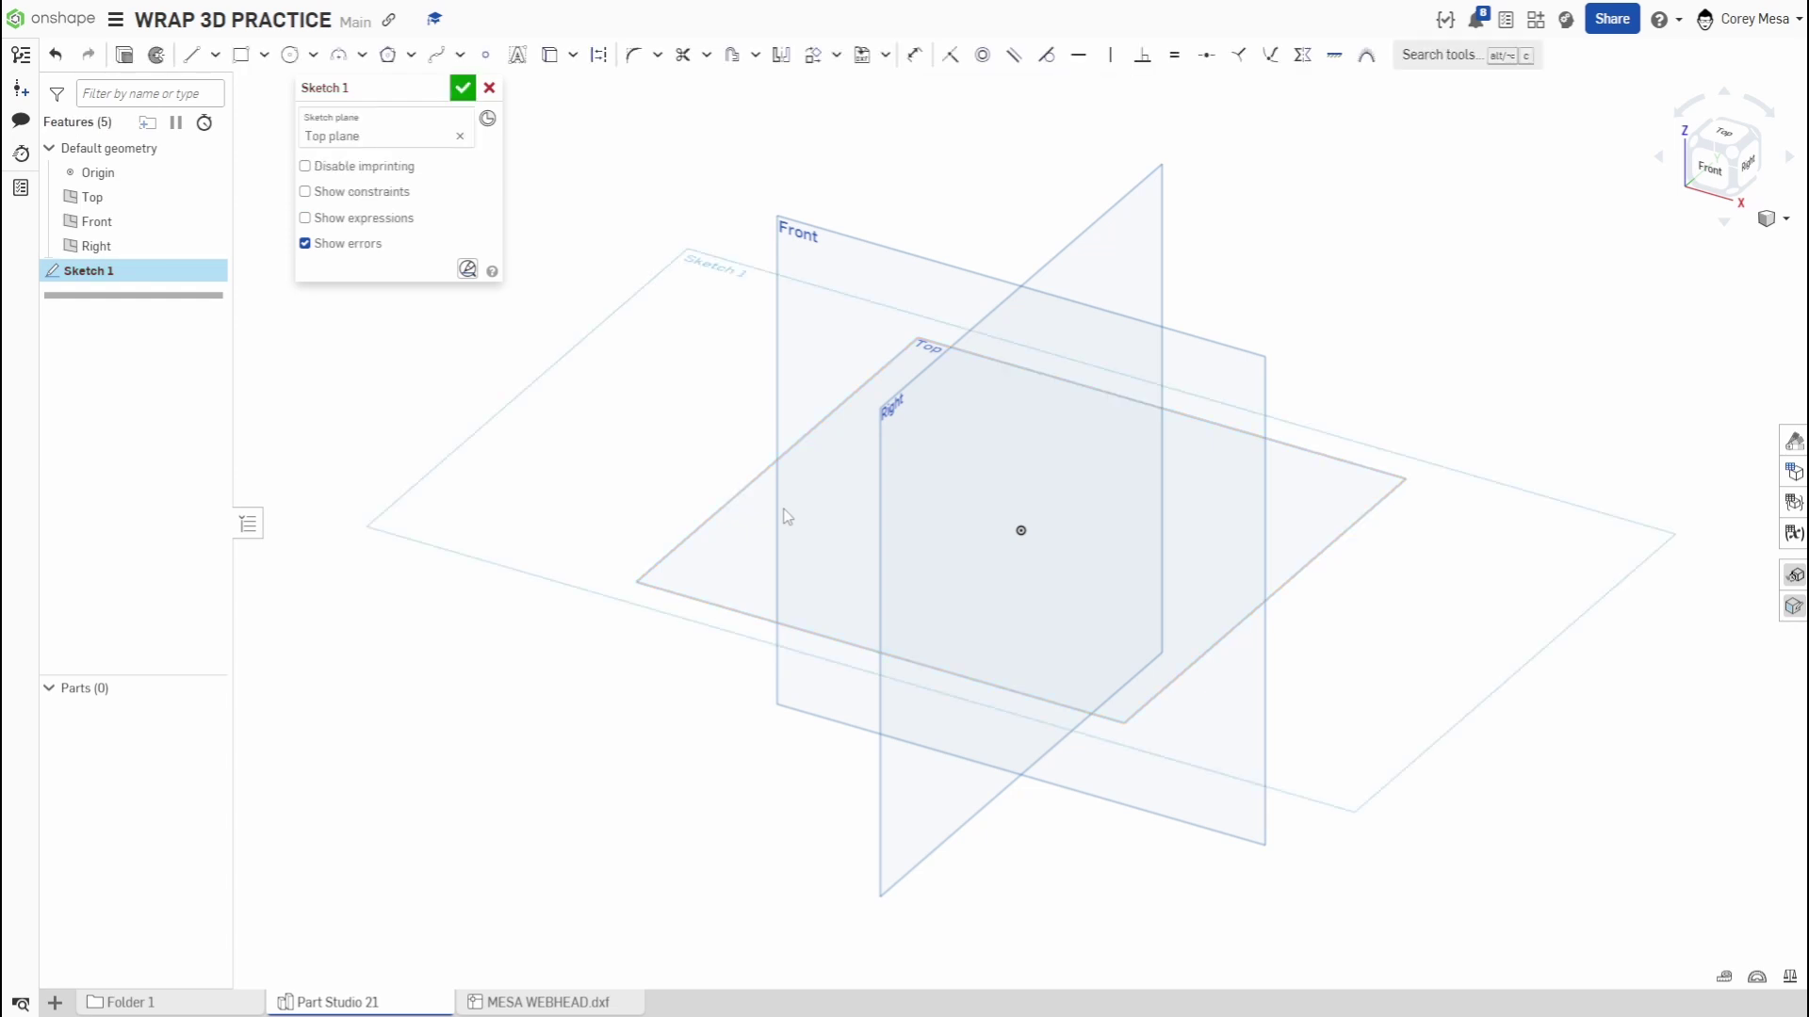
key(n)
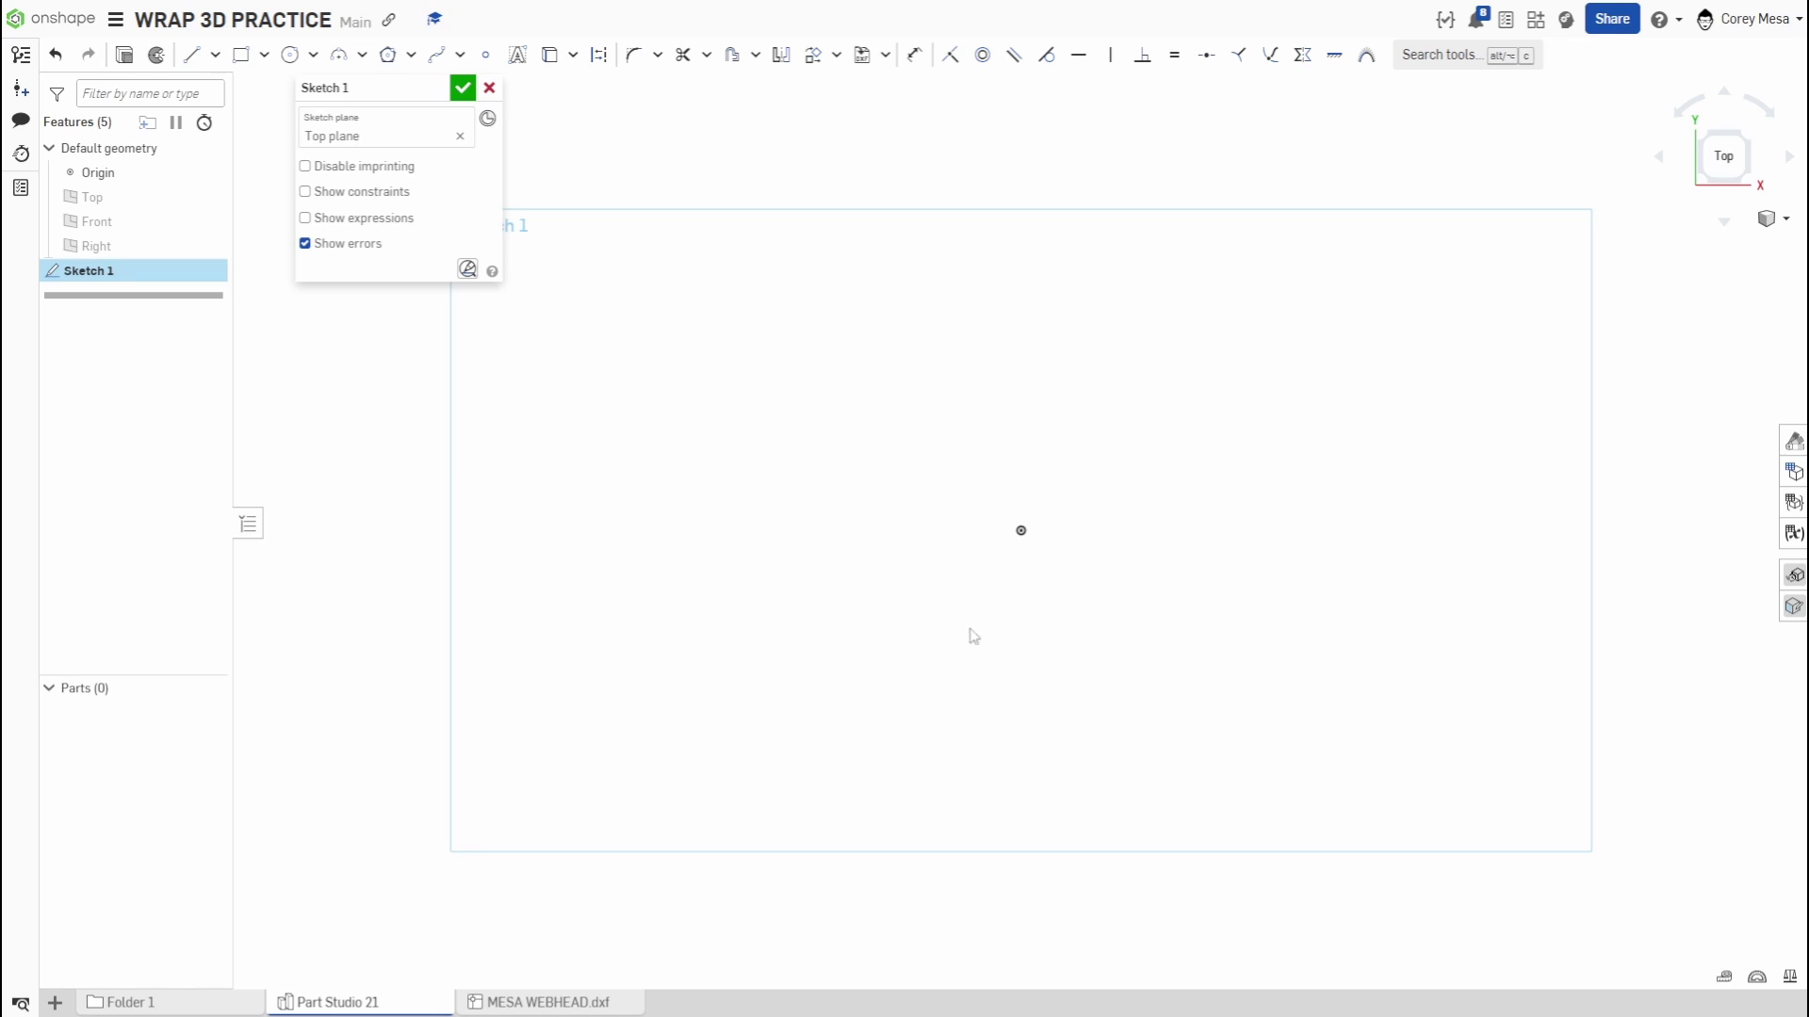
key(c)
click(1021, 531)
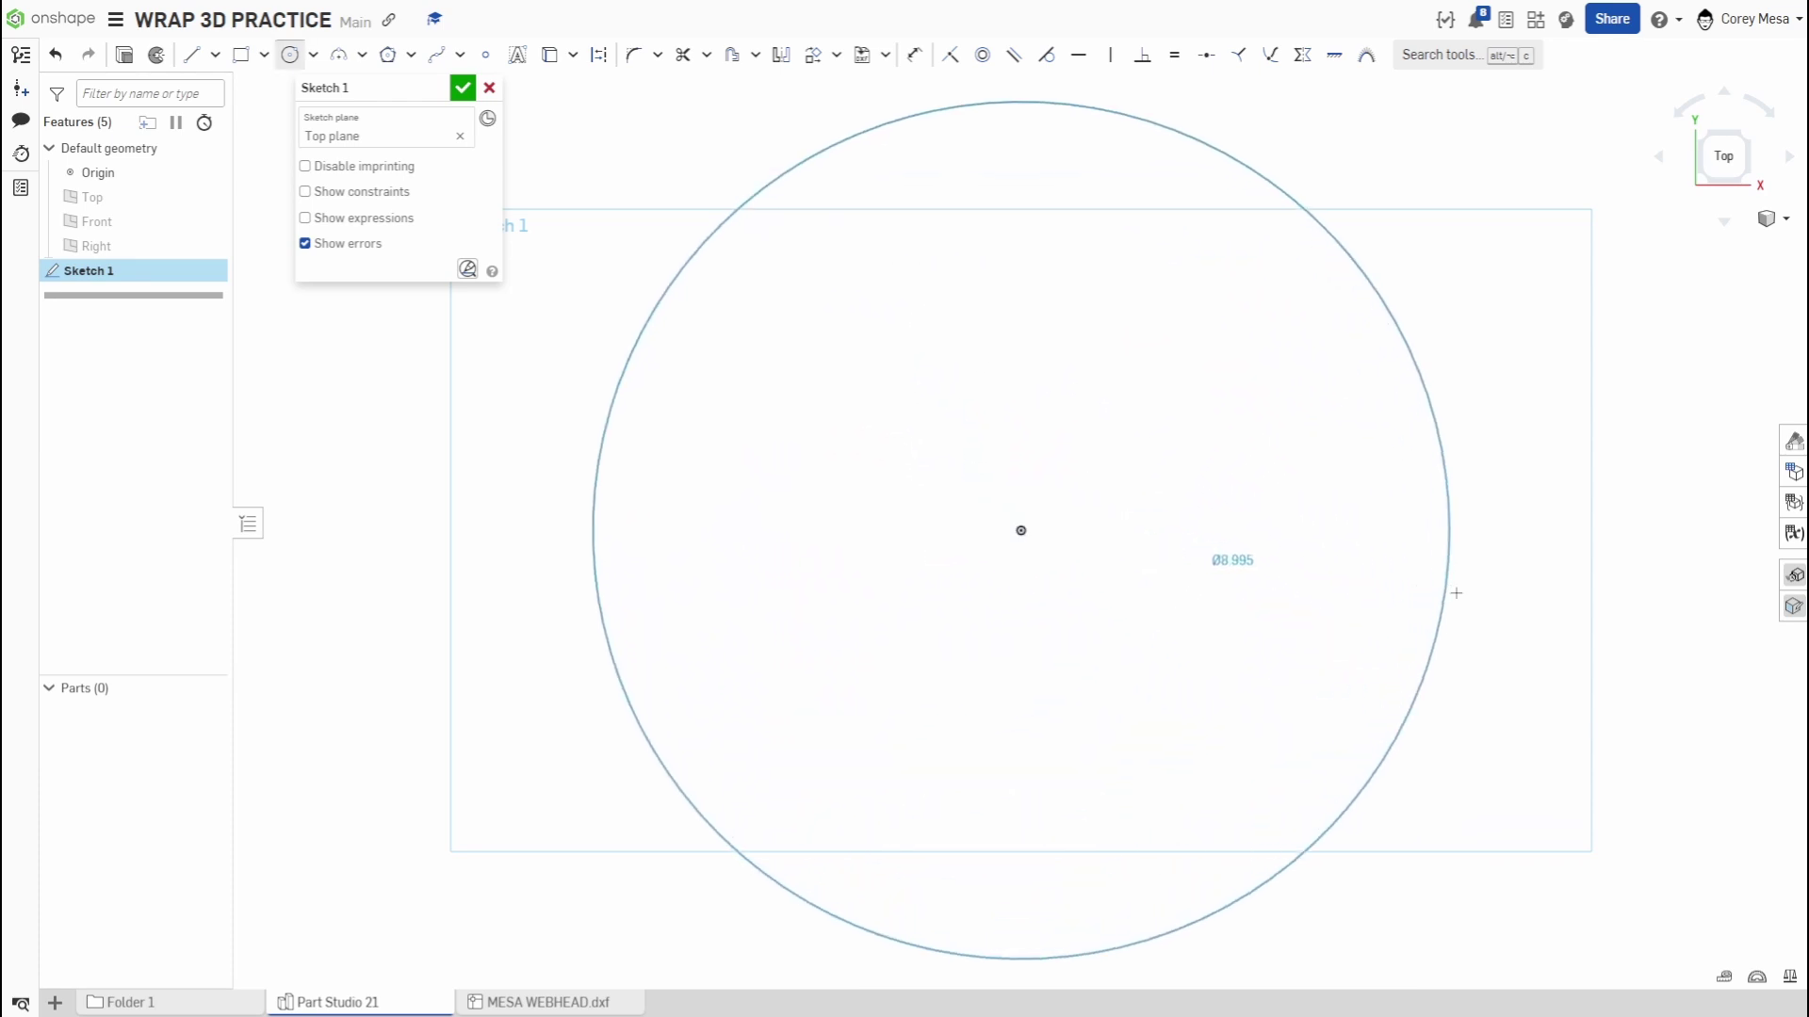
click(1535, 605)
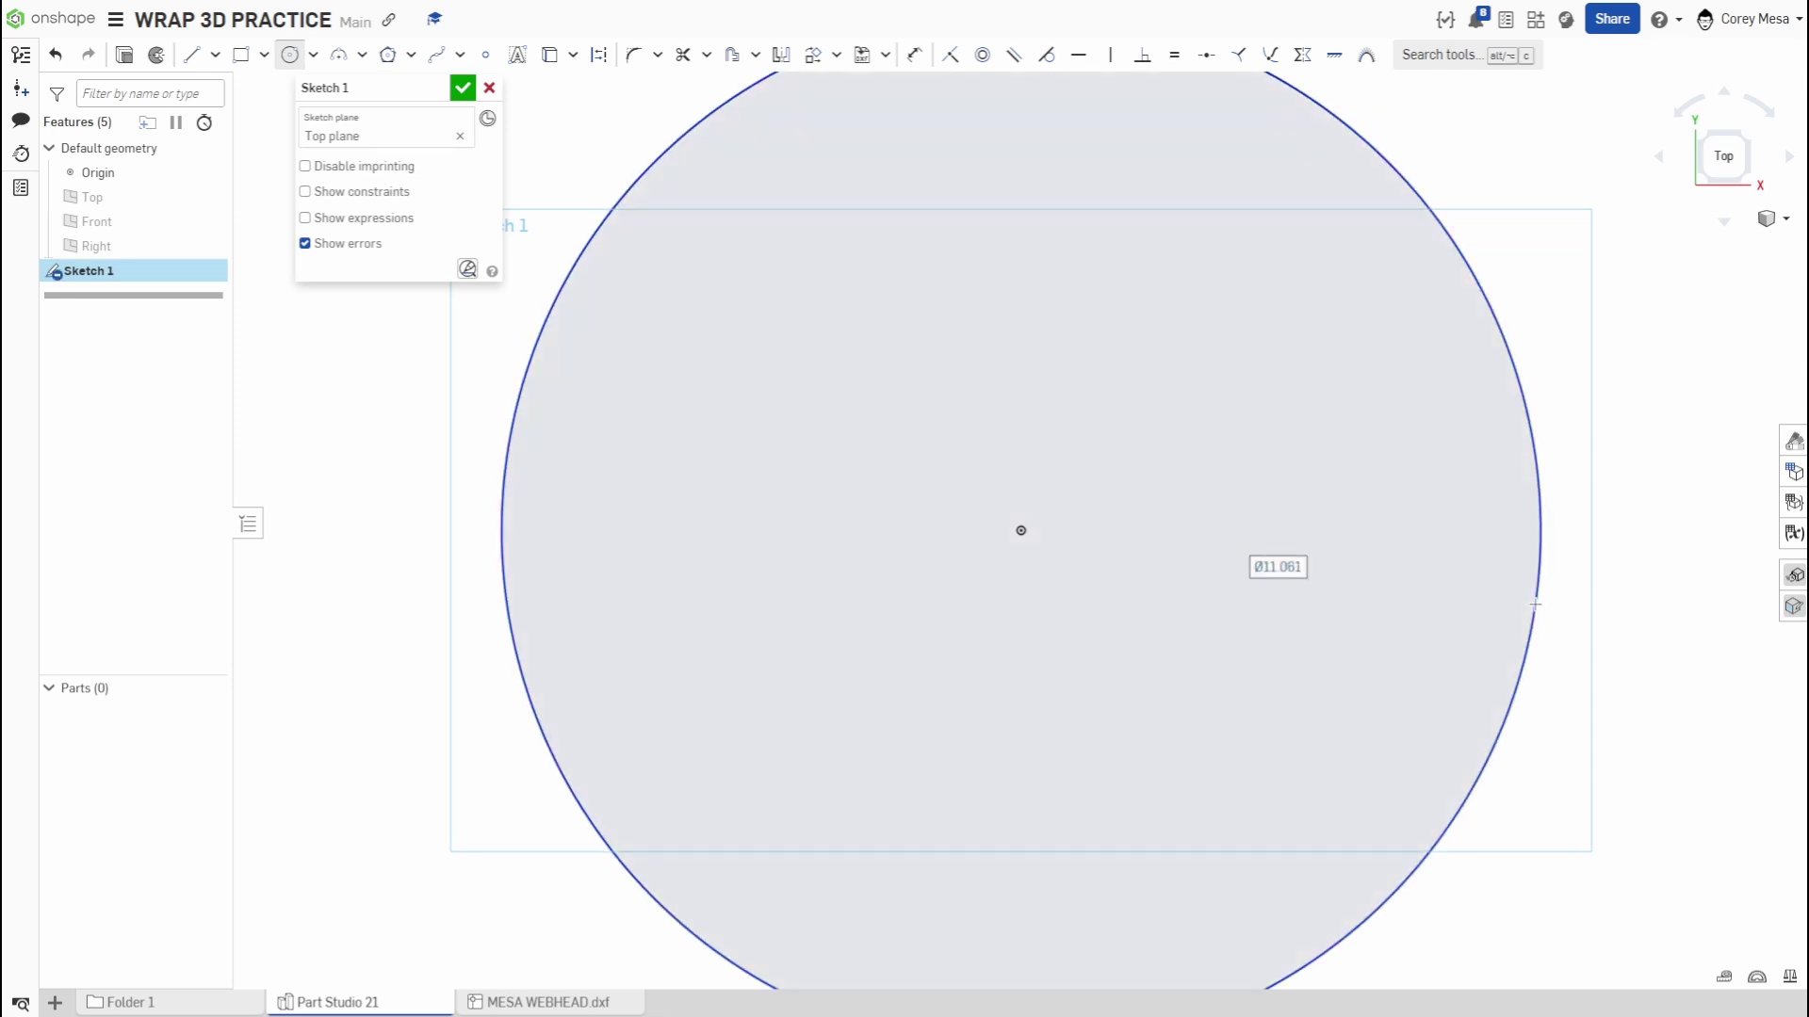
text(24)
key(Return)
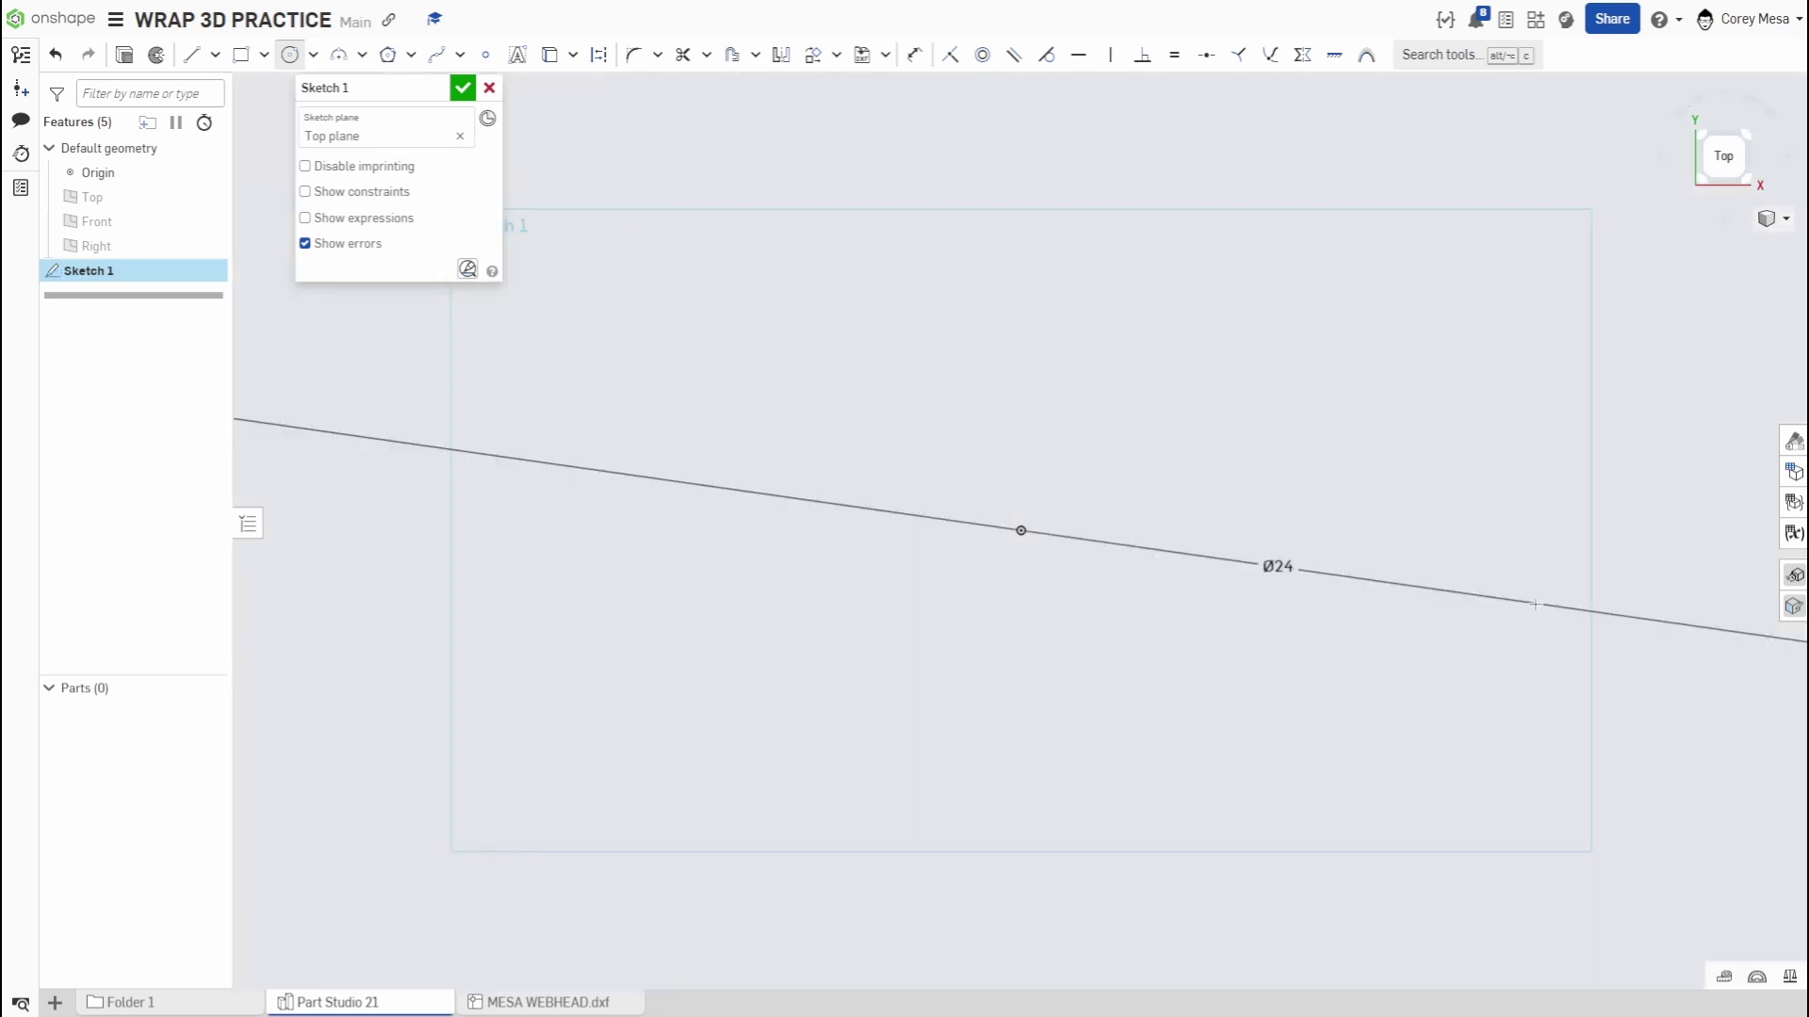
scroll(1168, 575, down, 5)
right_drag(1328, 722, 1280, 594)
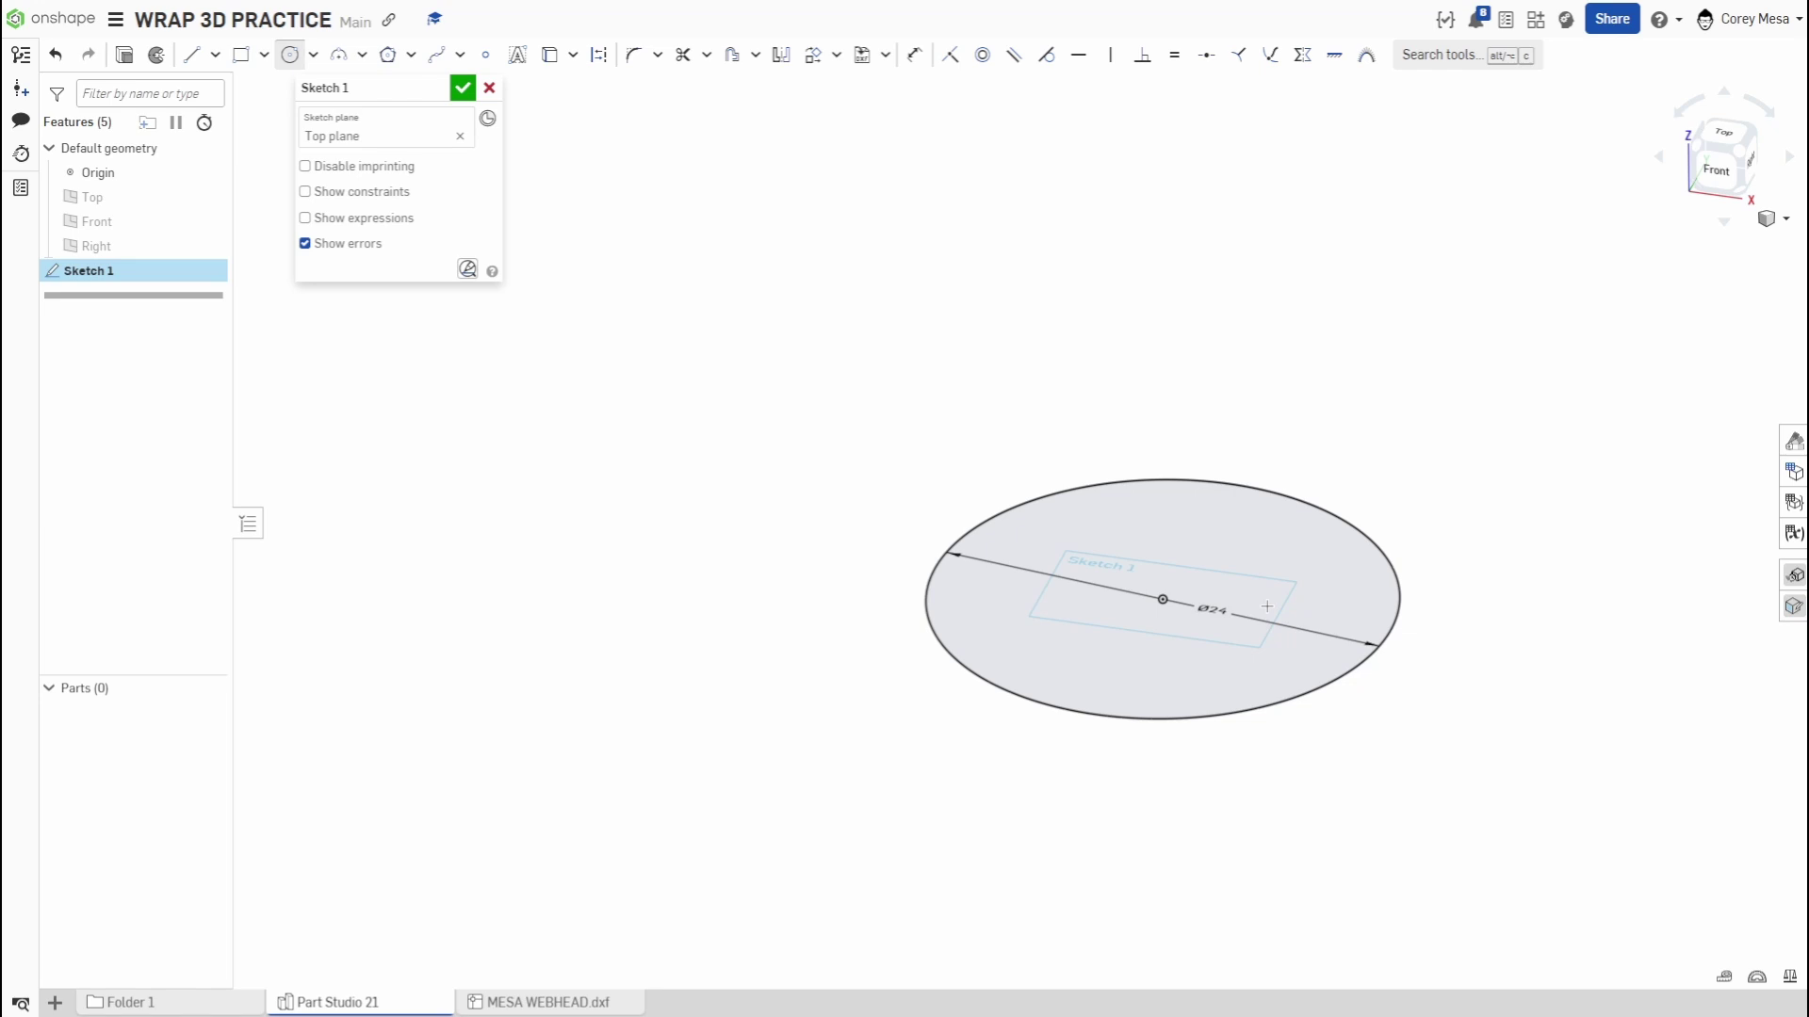
Extrude the Ø24 circle 24 in into solid cylinder Part 1, then orbit to inspect it
key(shift+e)
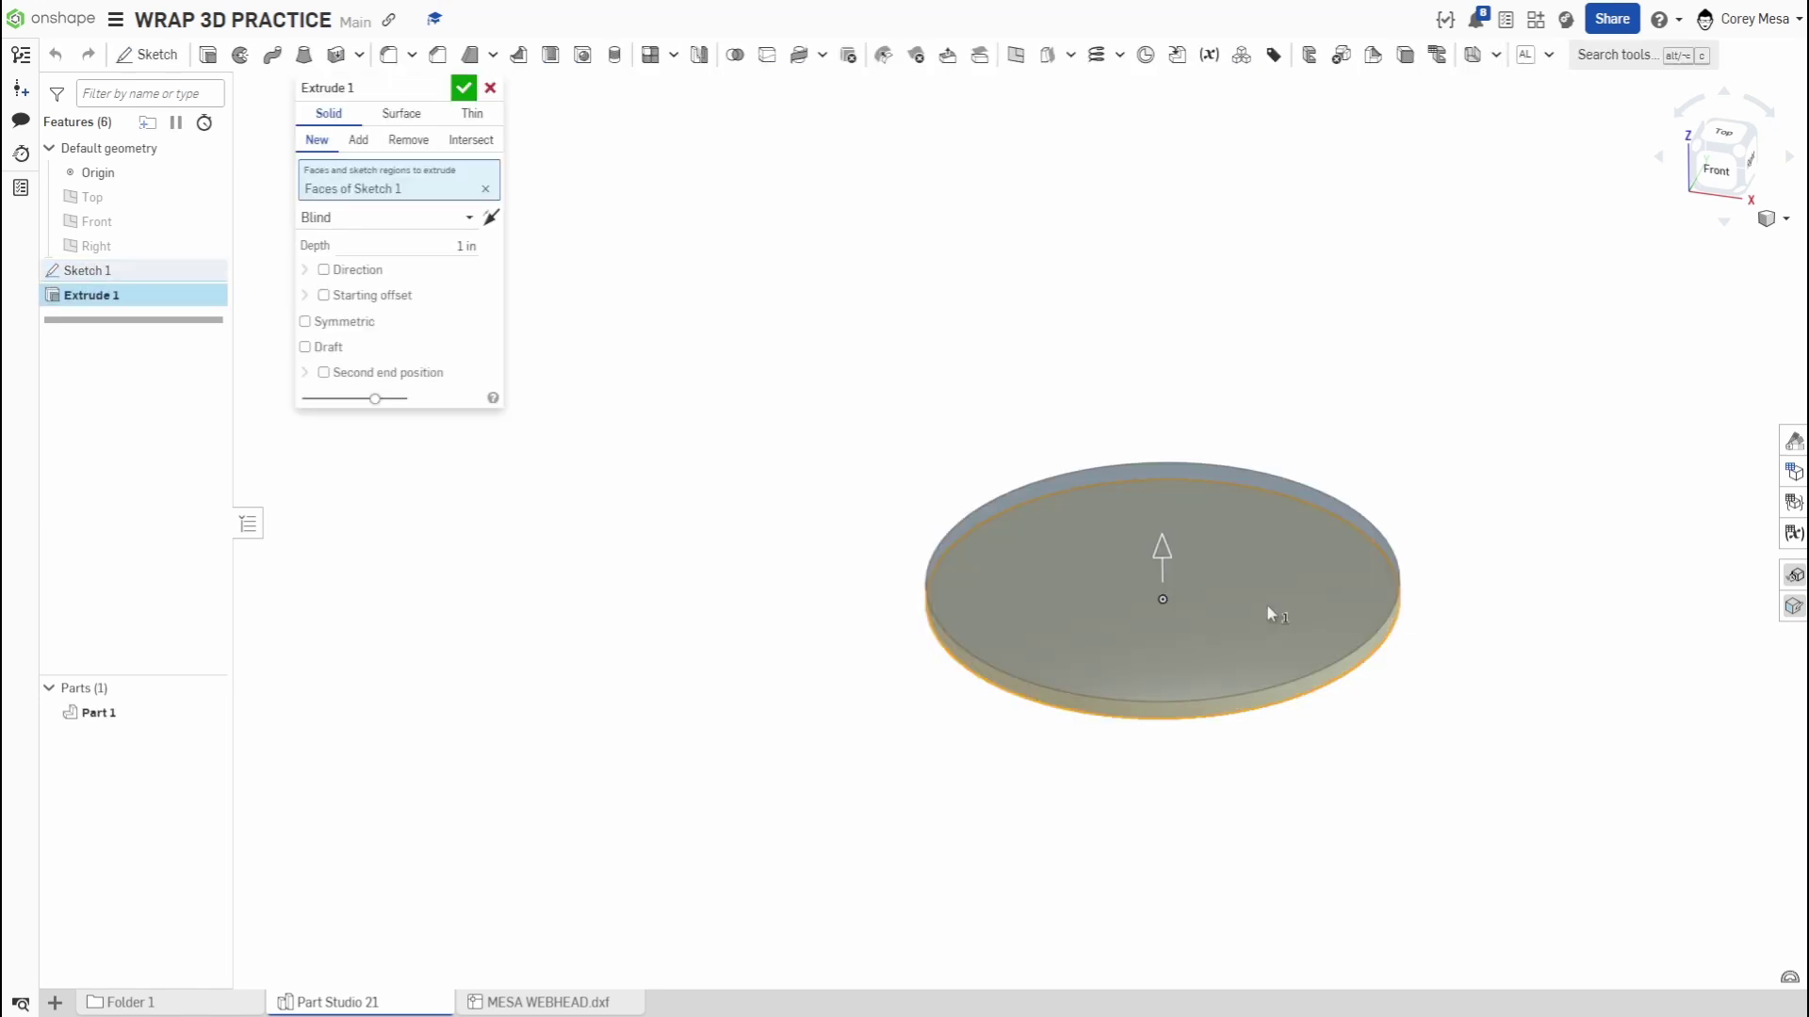
click(459, 245)
text(24)
key(Return)
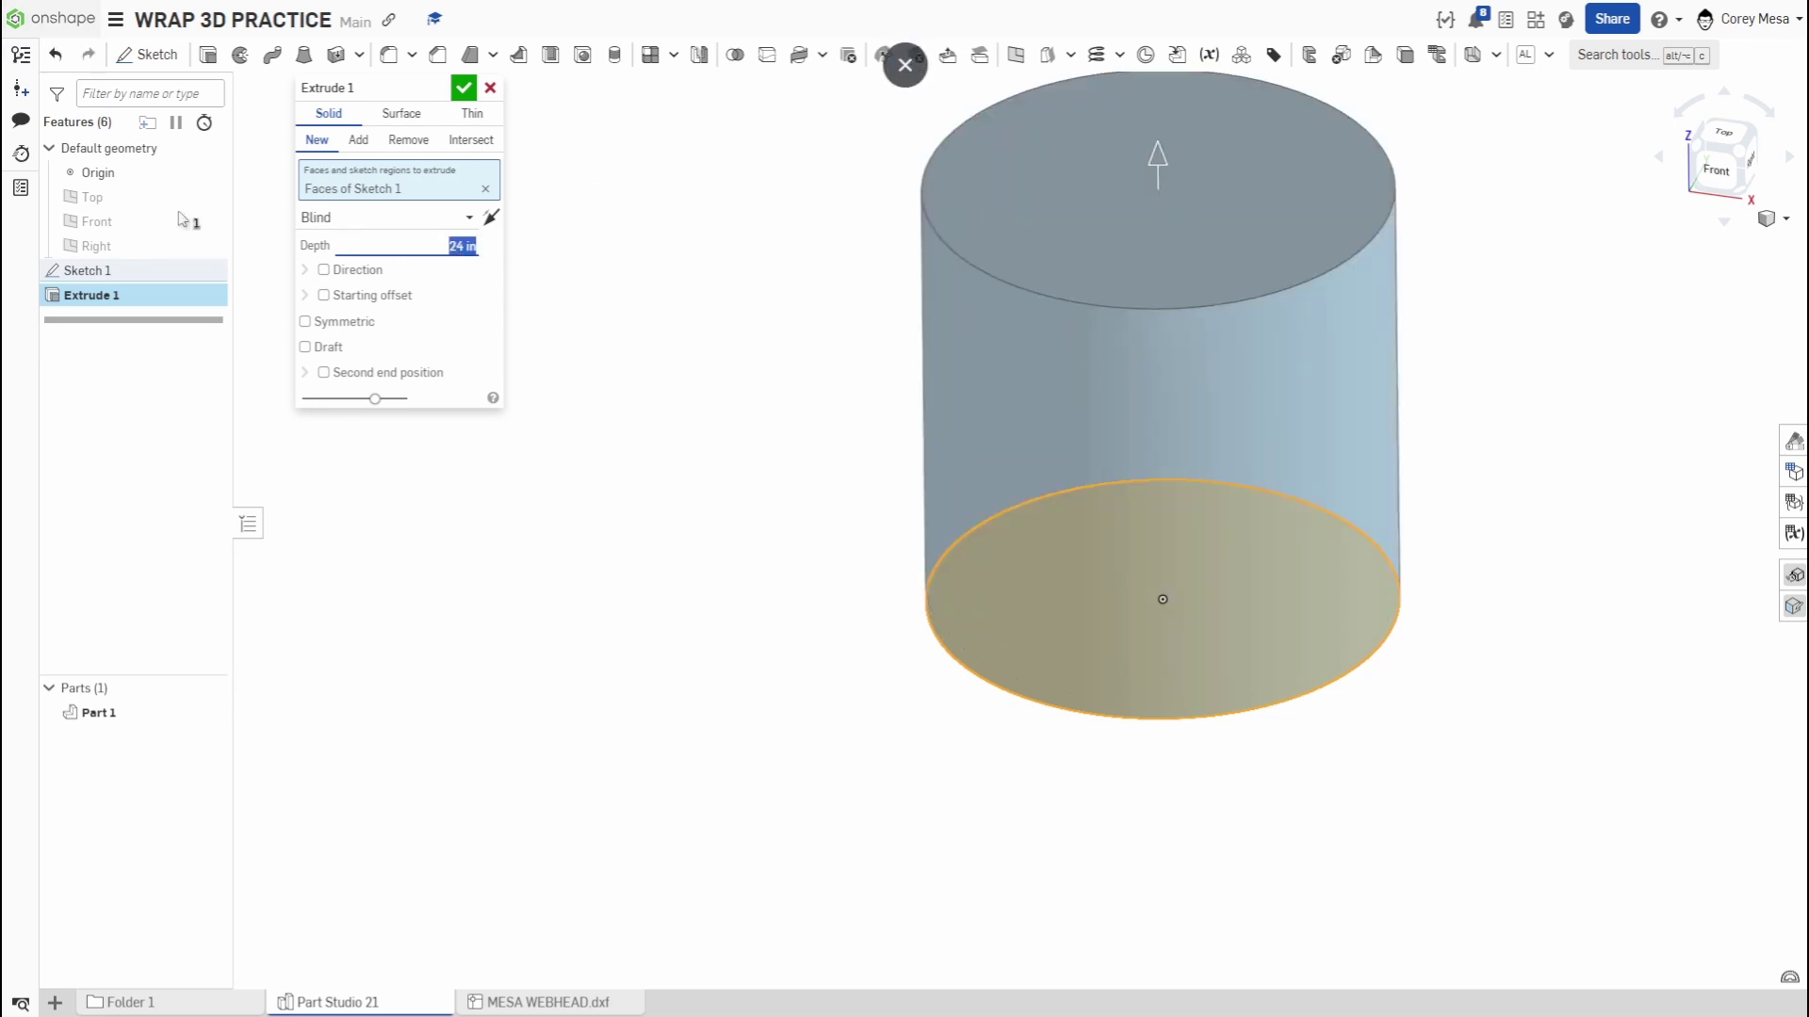
click(464, 89)
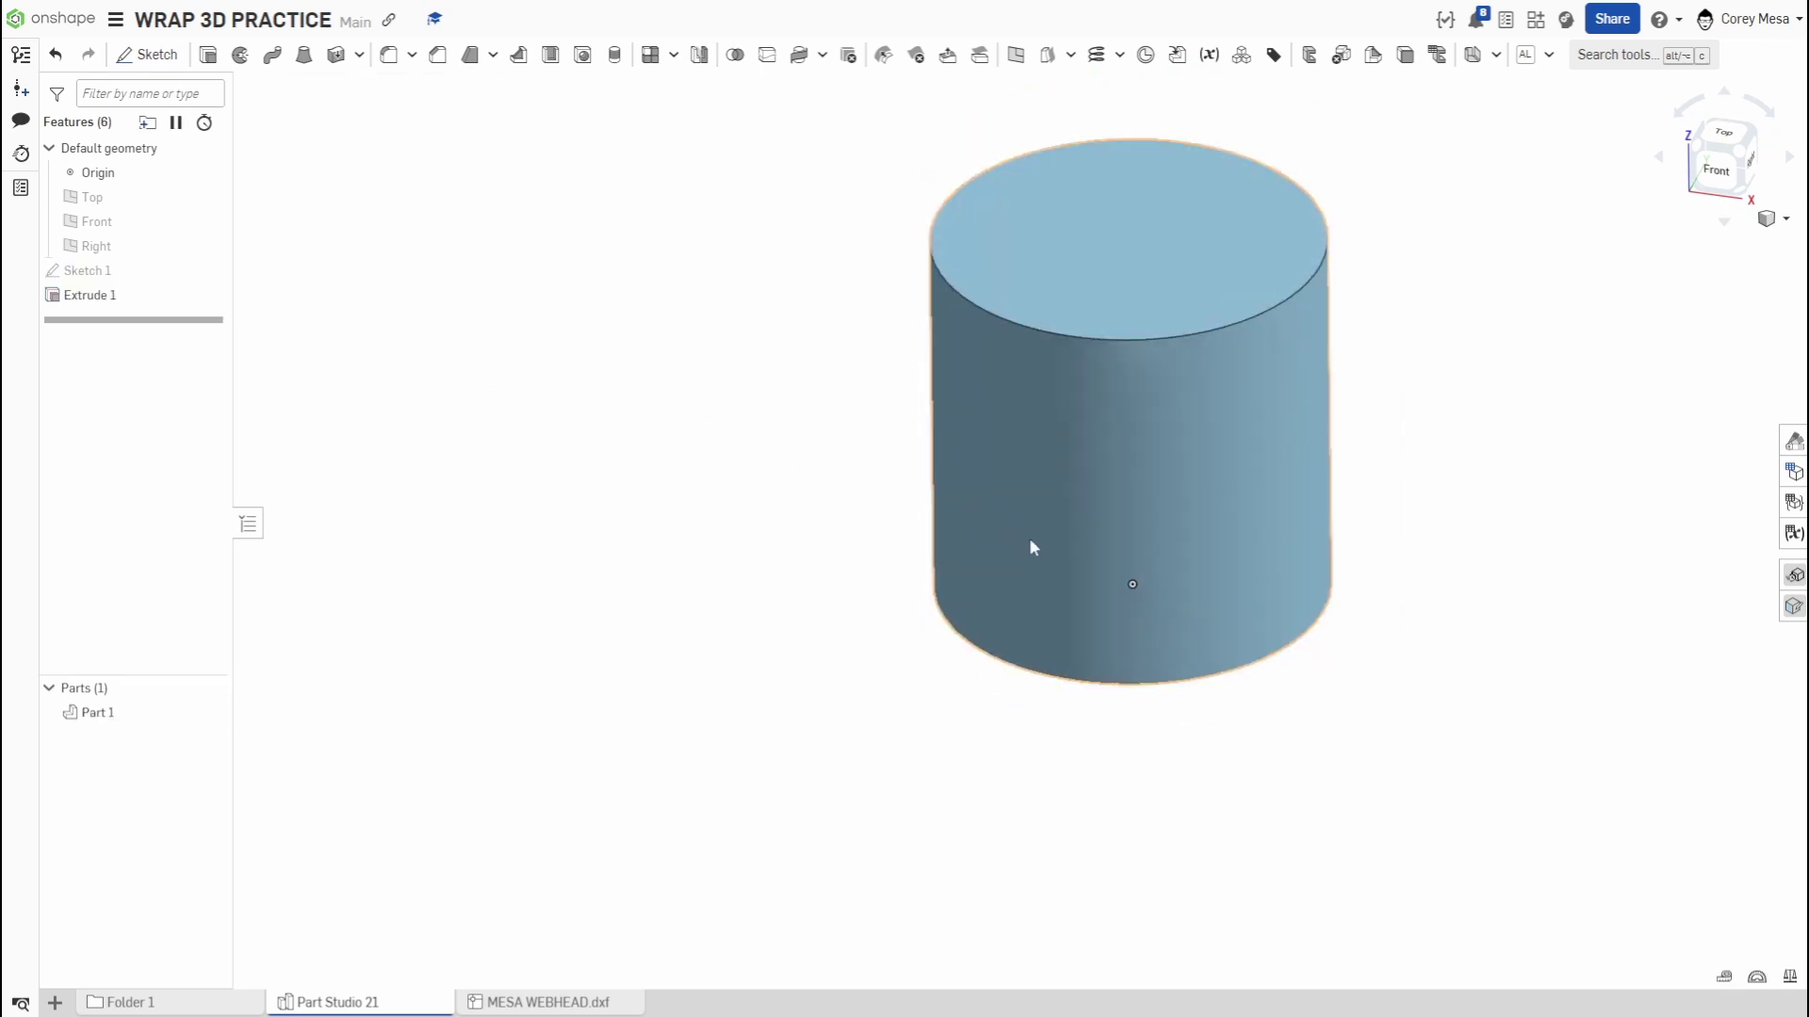
mouse_move(1037, 537)
right_down()
mouse_move(1098, 477)
mouse_move(1038, 533)
mouse_move(1053, 544)
mouse_move(1050, 528)
right_up()
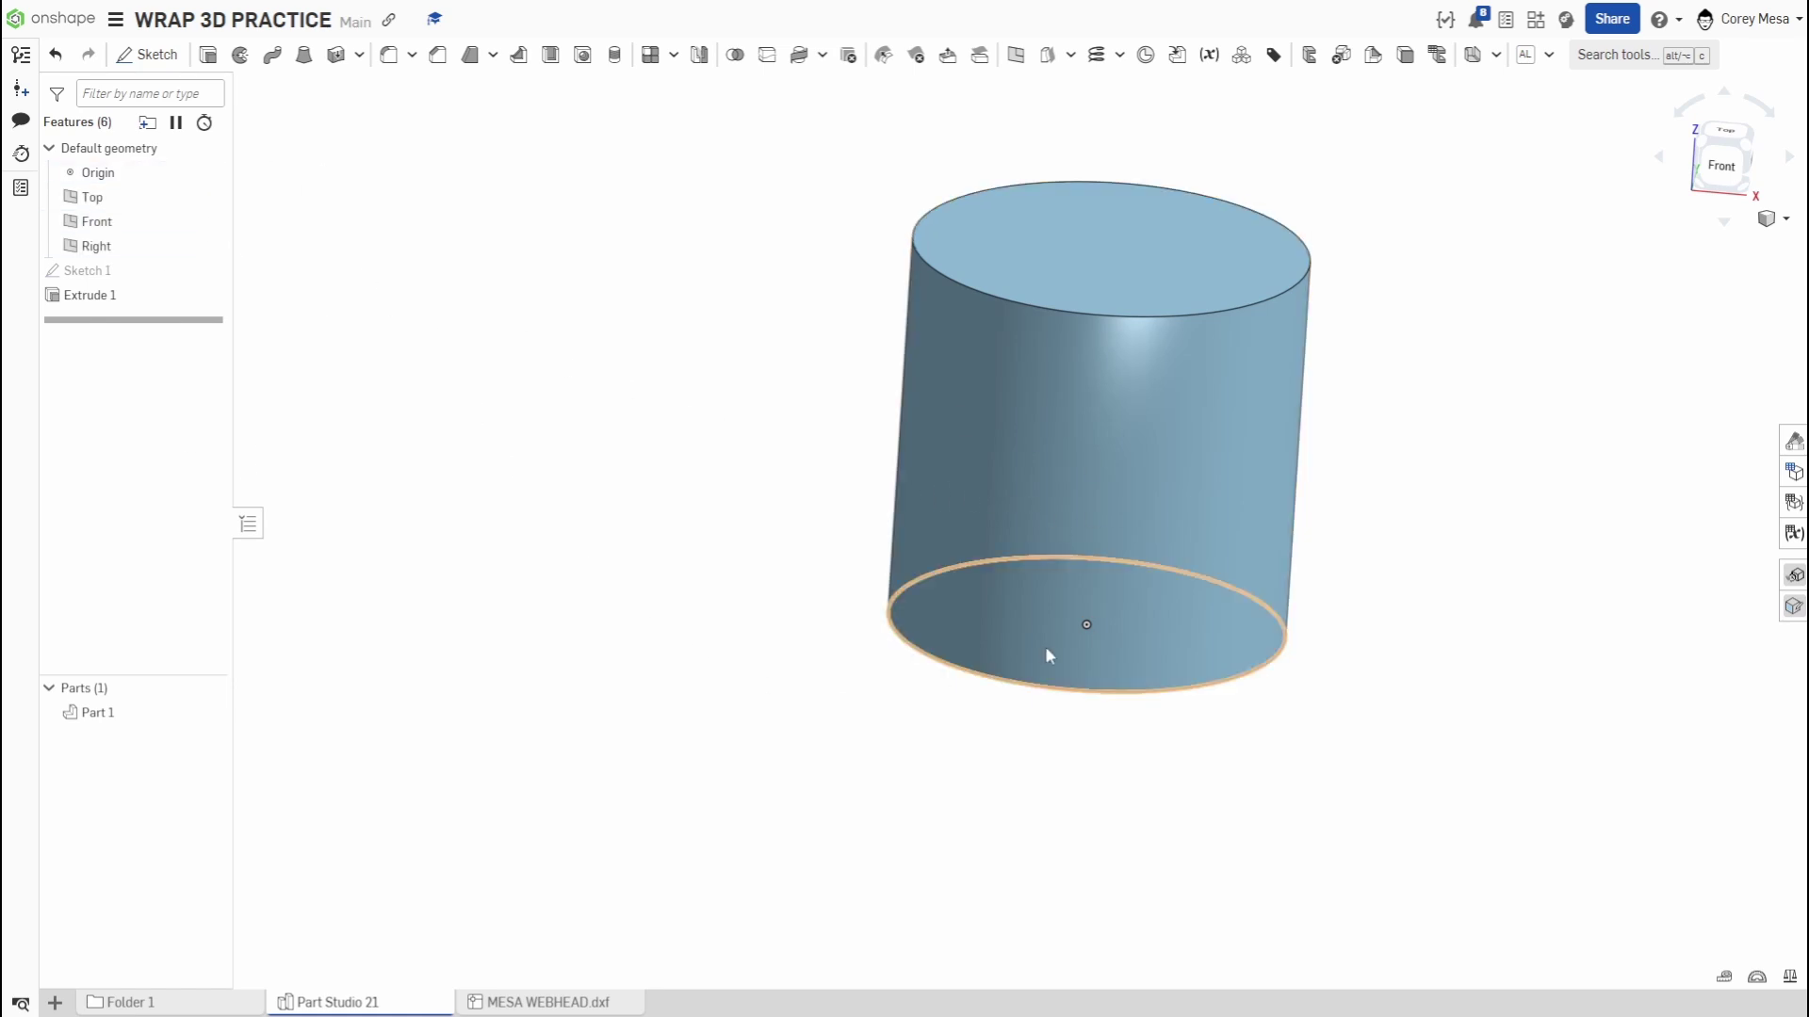
scroll(1102, 650, up, 3)
scroll(1115, 652, down, 3)
mouse_move(1184, 727)
right_down()
mouse_move(1173, 675)
mouse_move(1182, 697)
right_up()
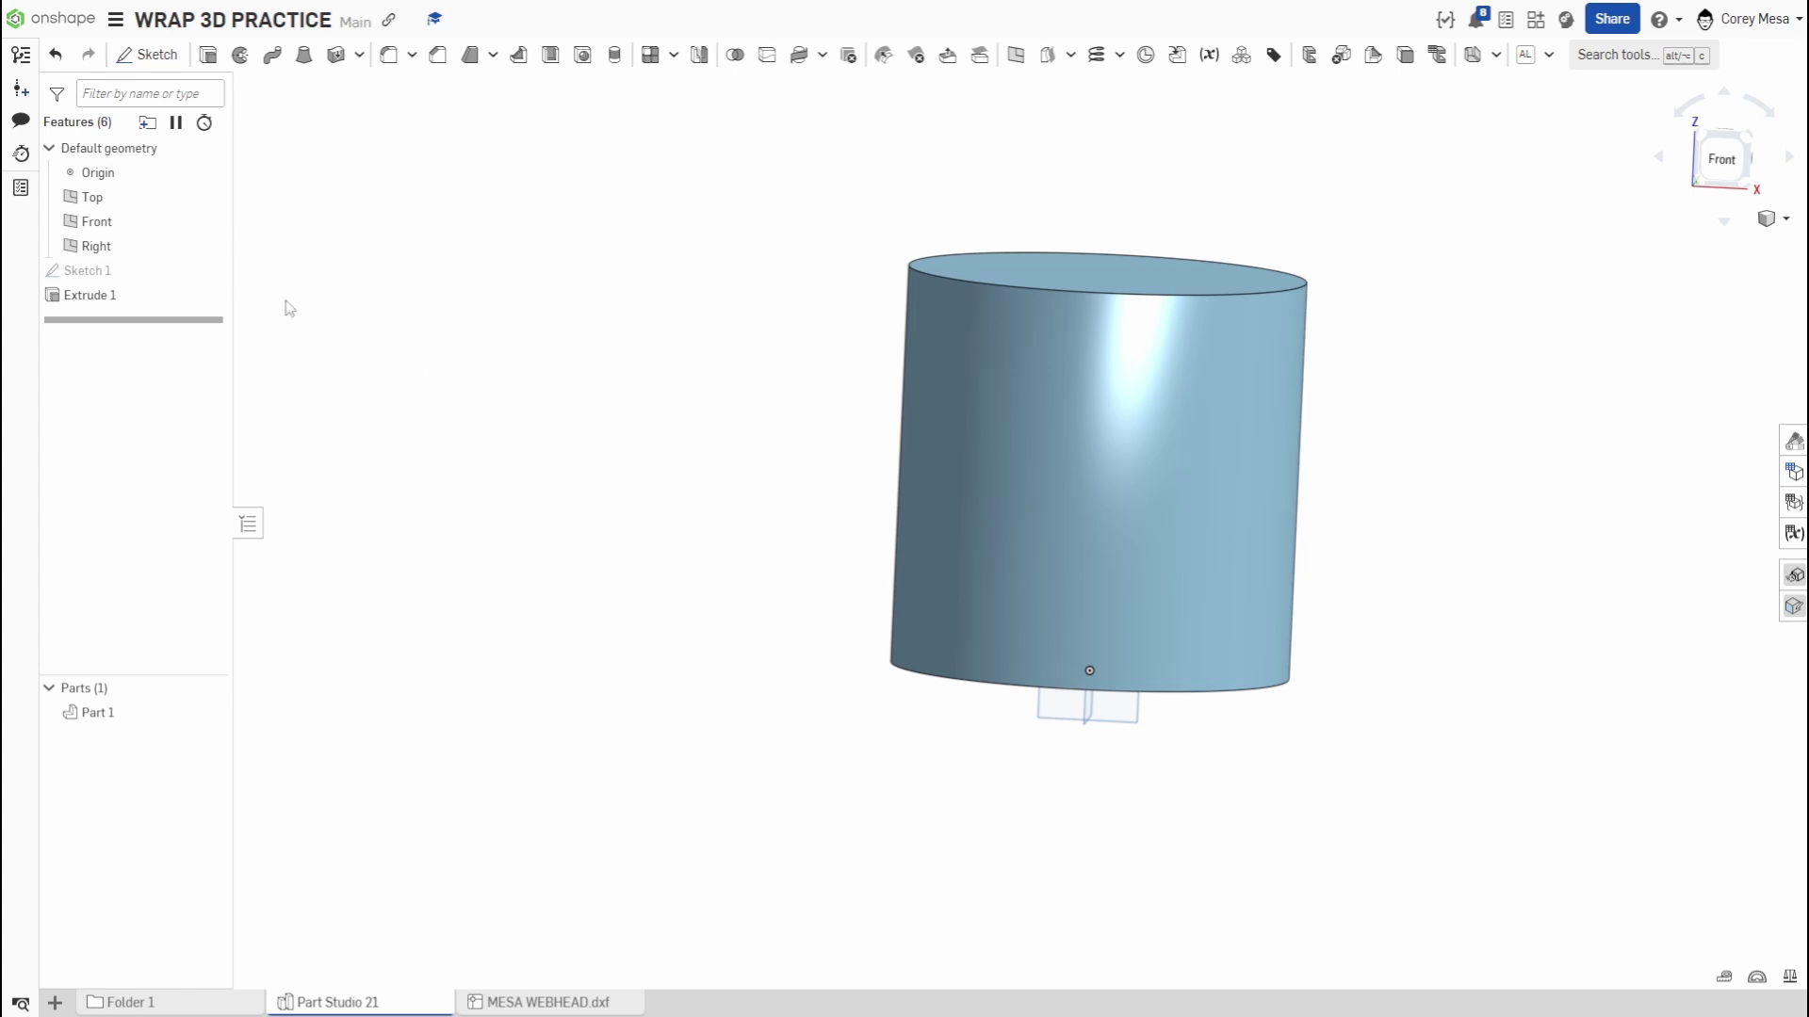
right_drag(873, 597, 965, 597)
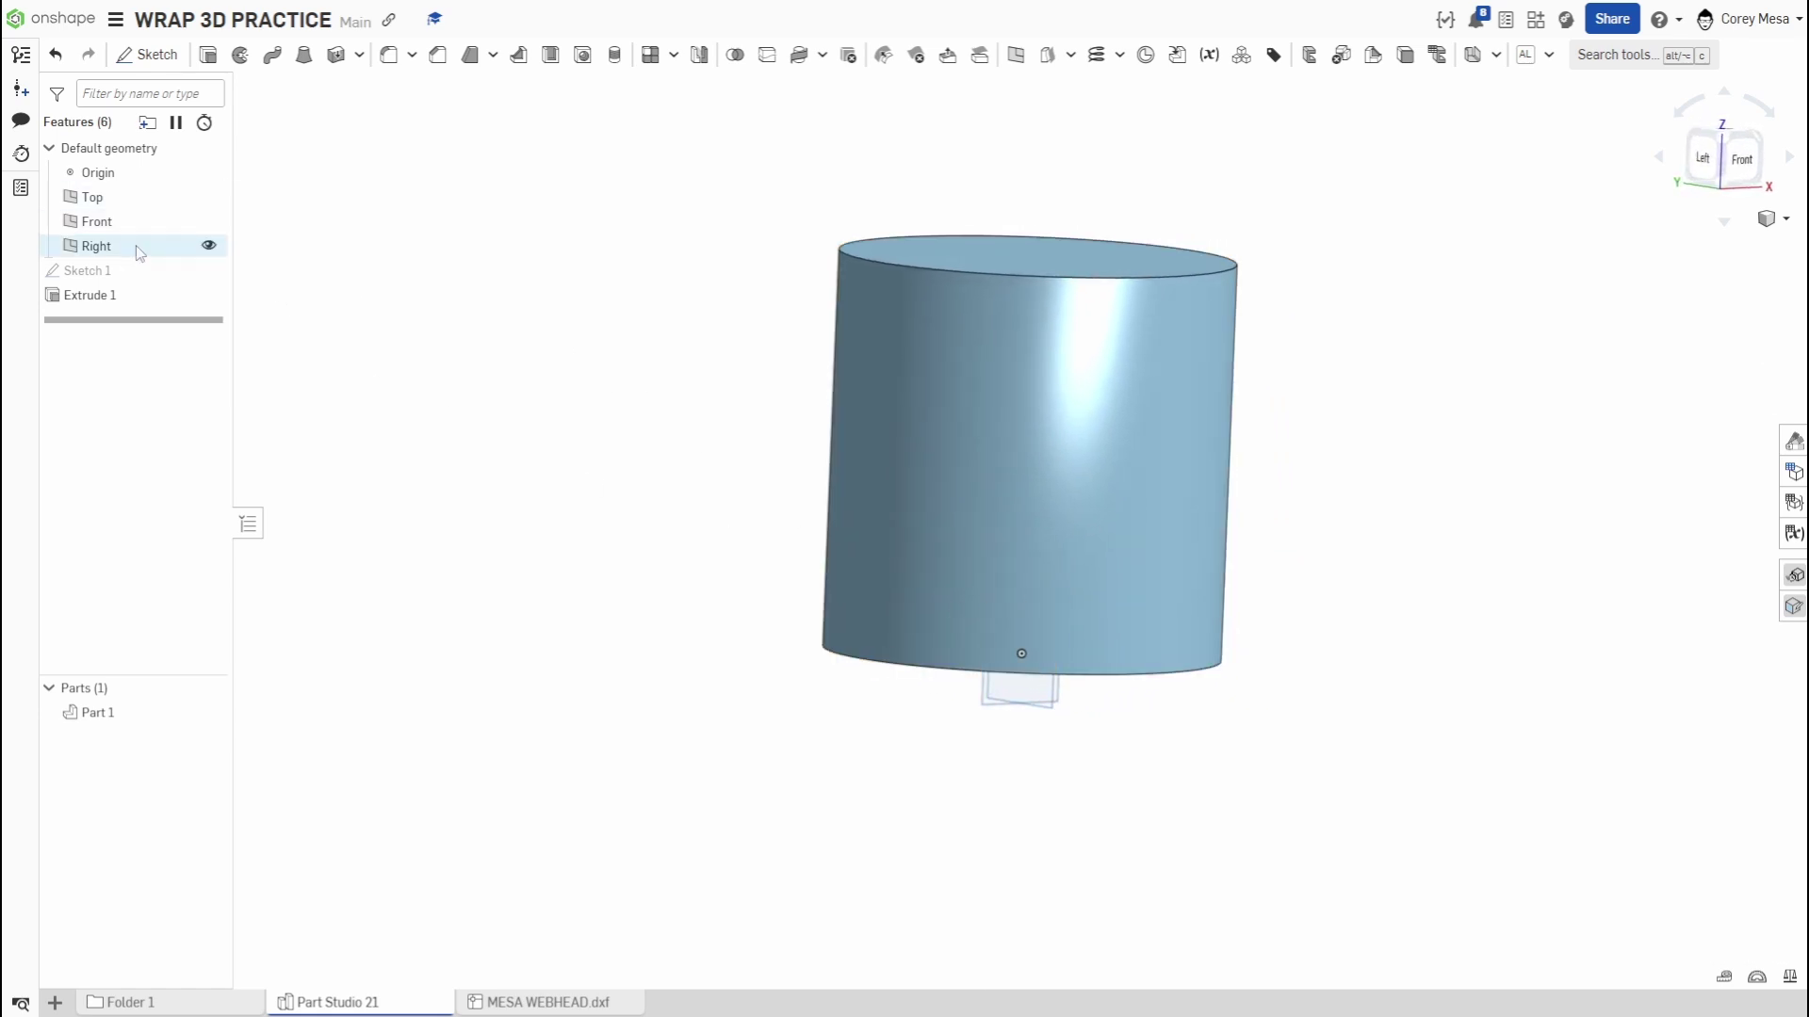
Start Sketch 2 on the Right plane, viewed straight on with the cylinder shifted right
click(147, 53)
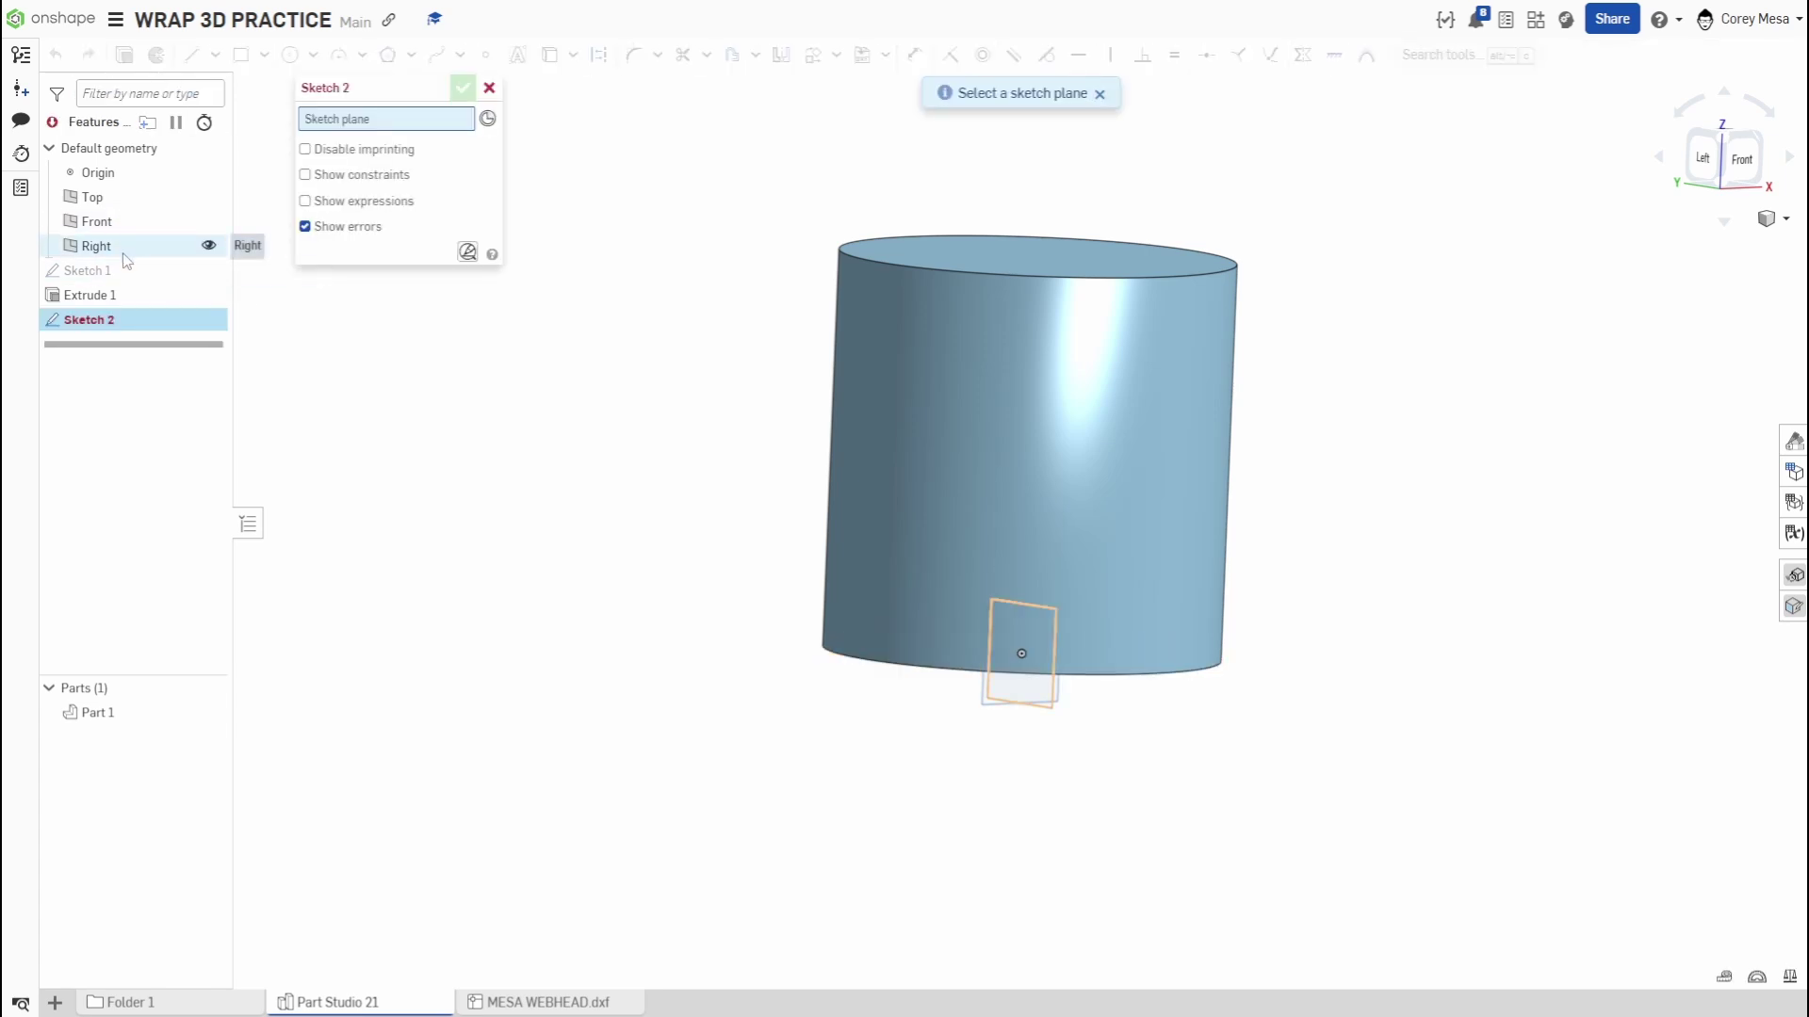
click(108, 246)
mouse_move(731, 617)
right_down()
mouse_move(751, 489)
mouse_move(678, 597)
mouse_move(456, 577)
right_up()
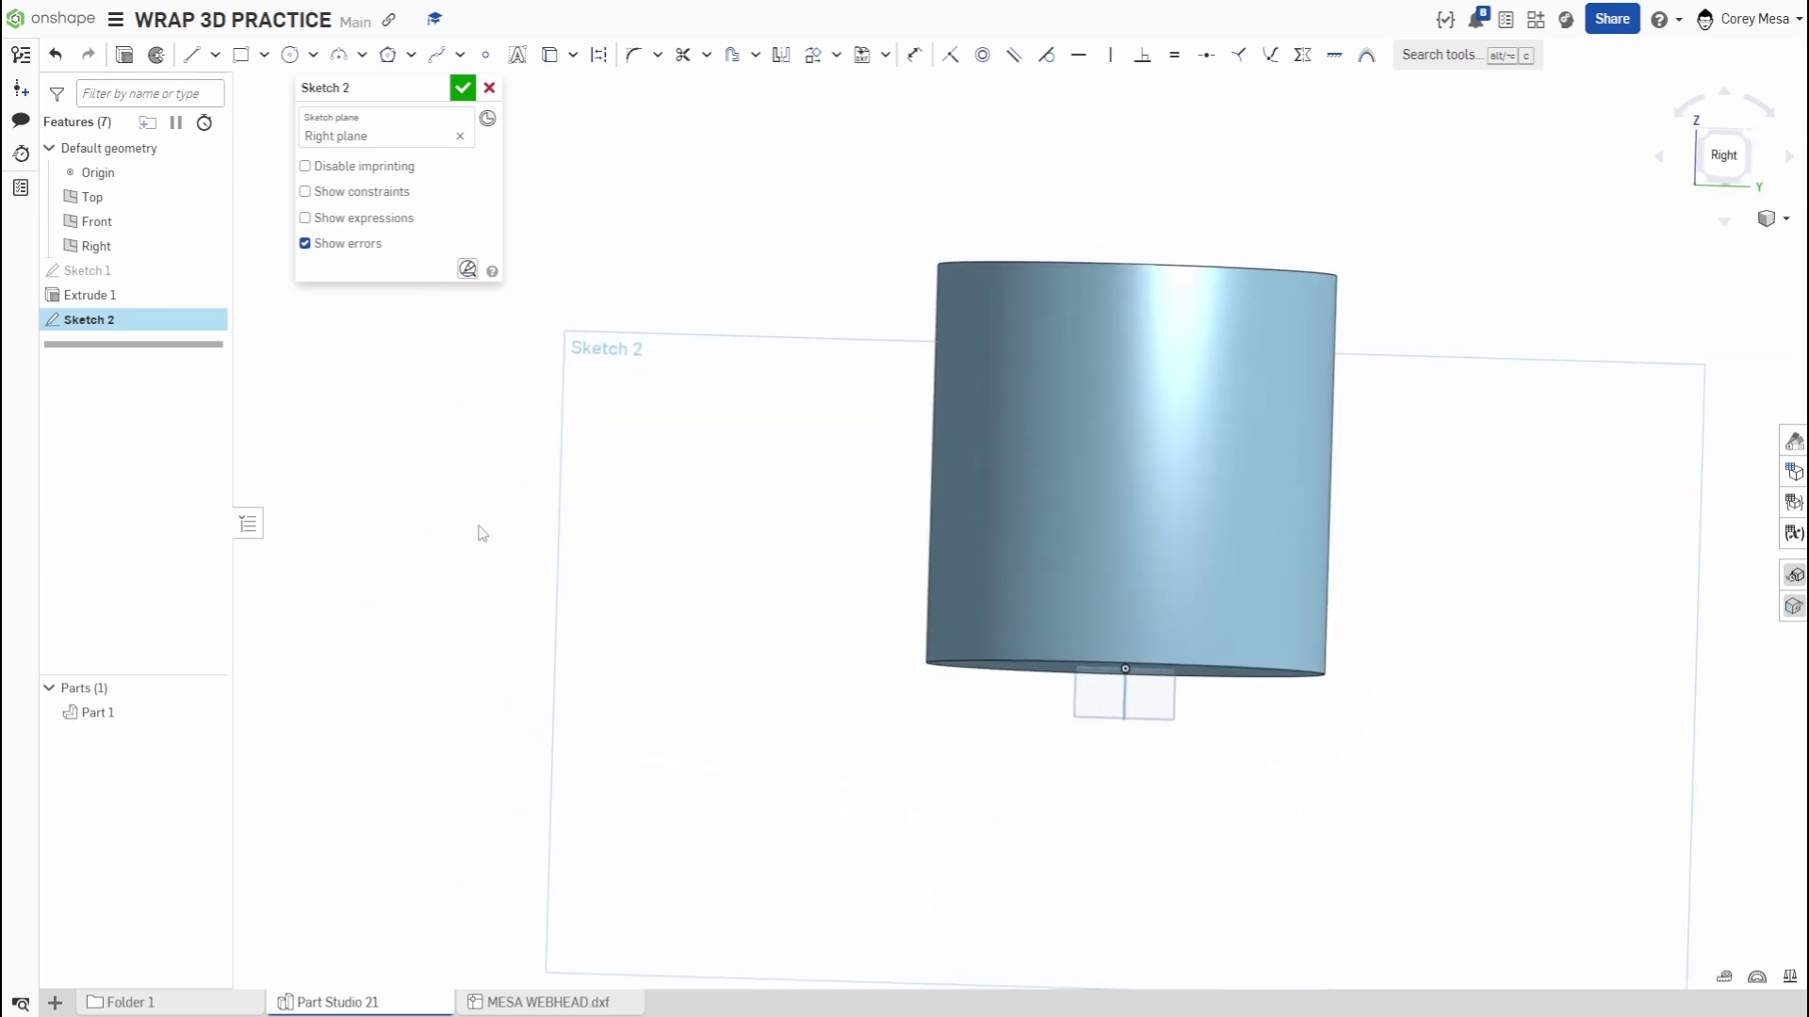
click(208, 713)
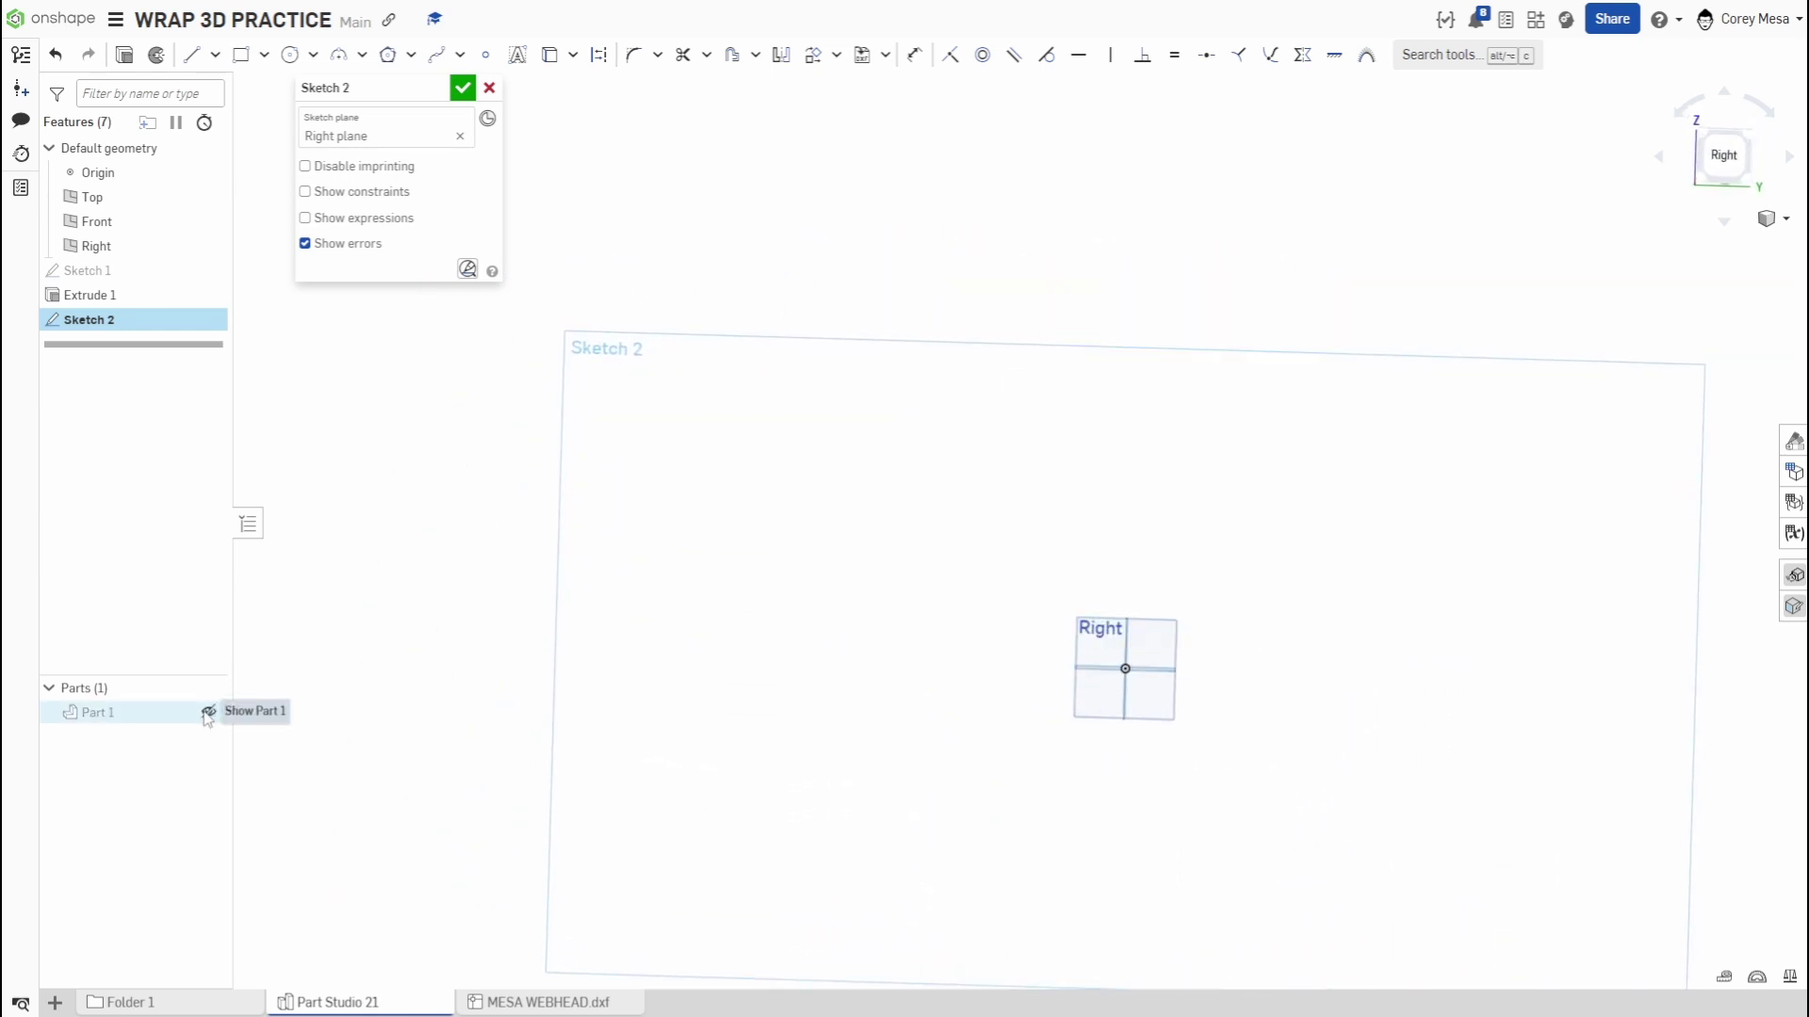
click(208, 713)
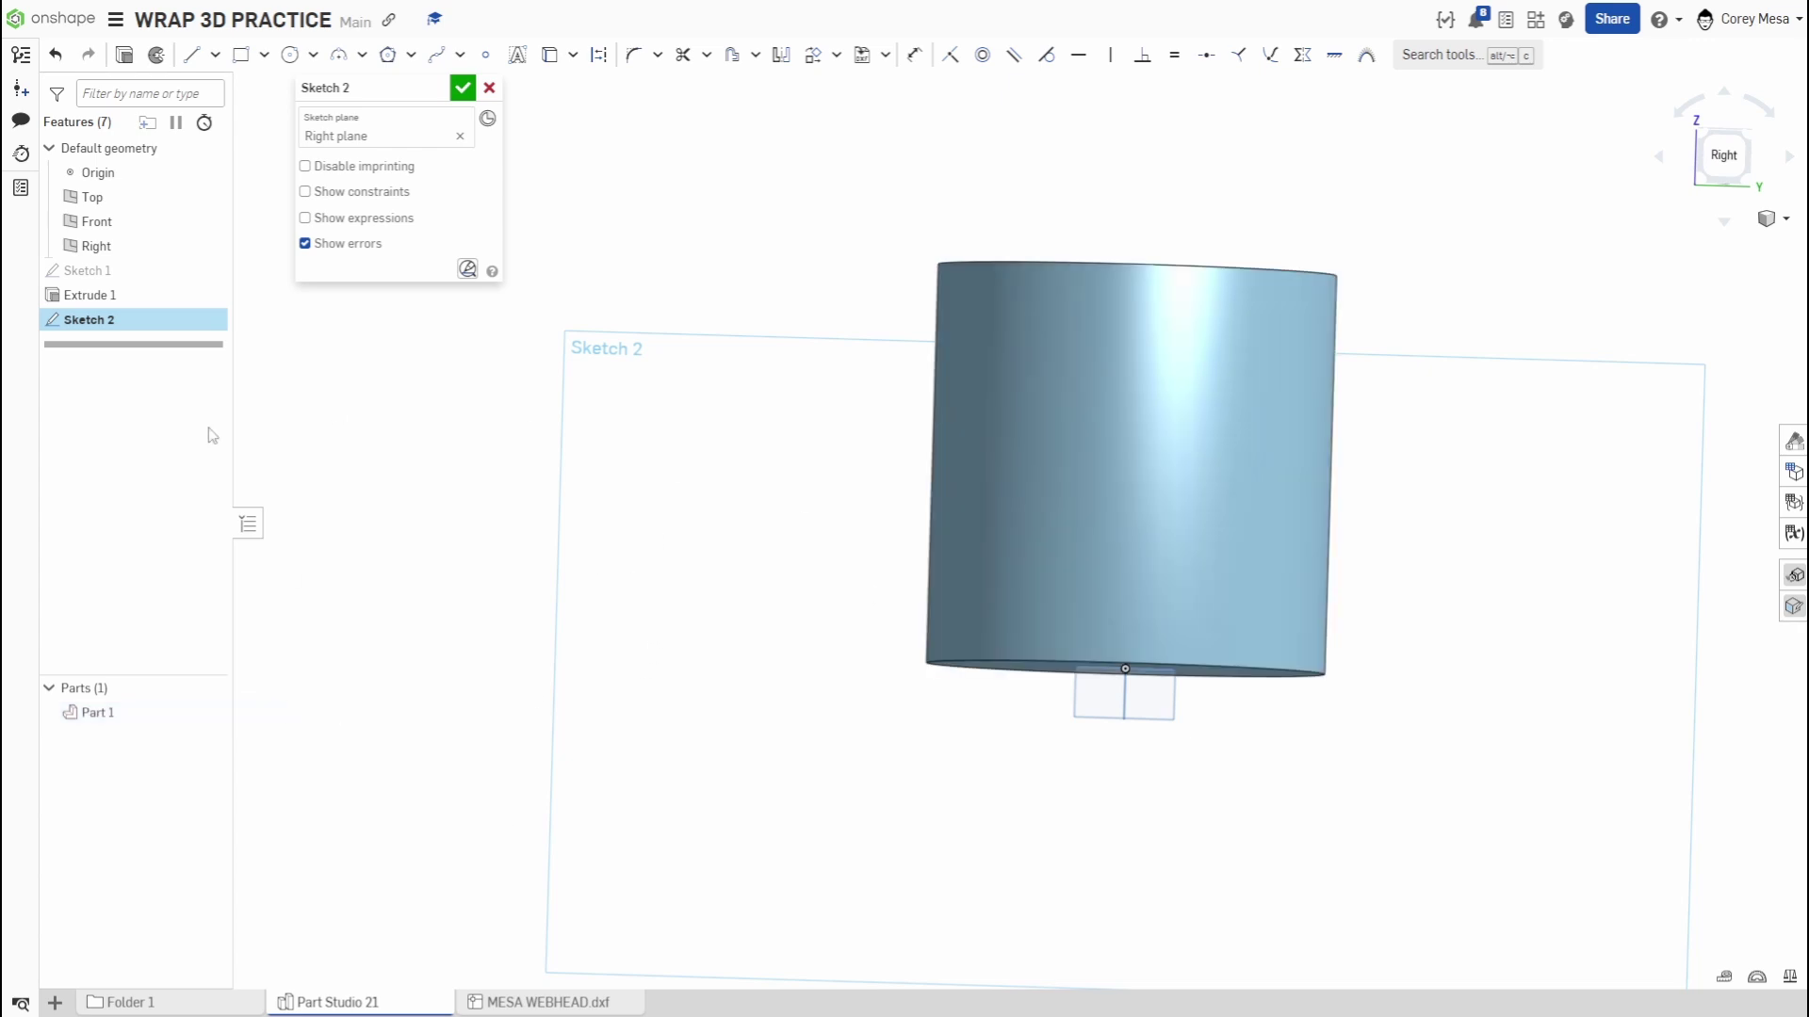
click(1723, 156)
scroll(1042, 599, down, 1)
middle_drag(1042, 600, 1461, 609)
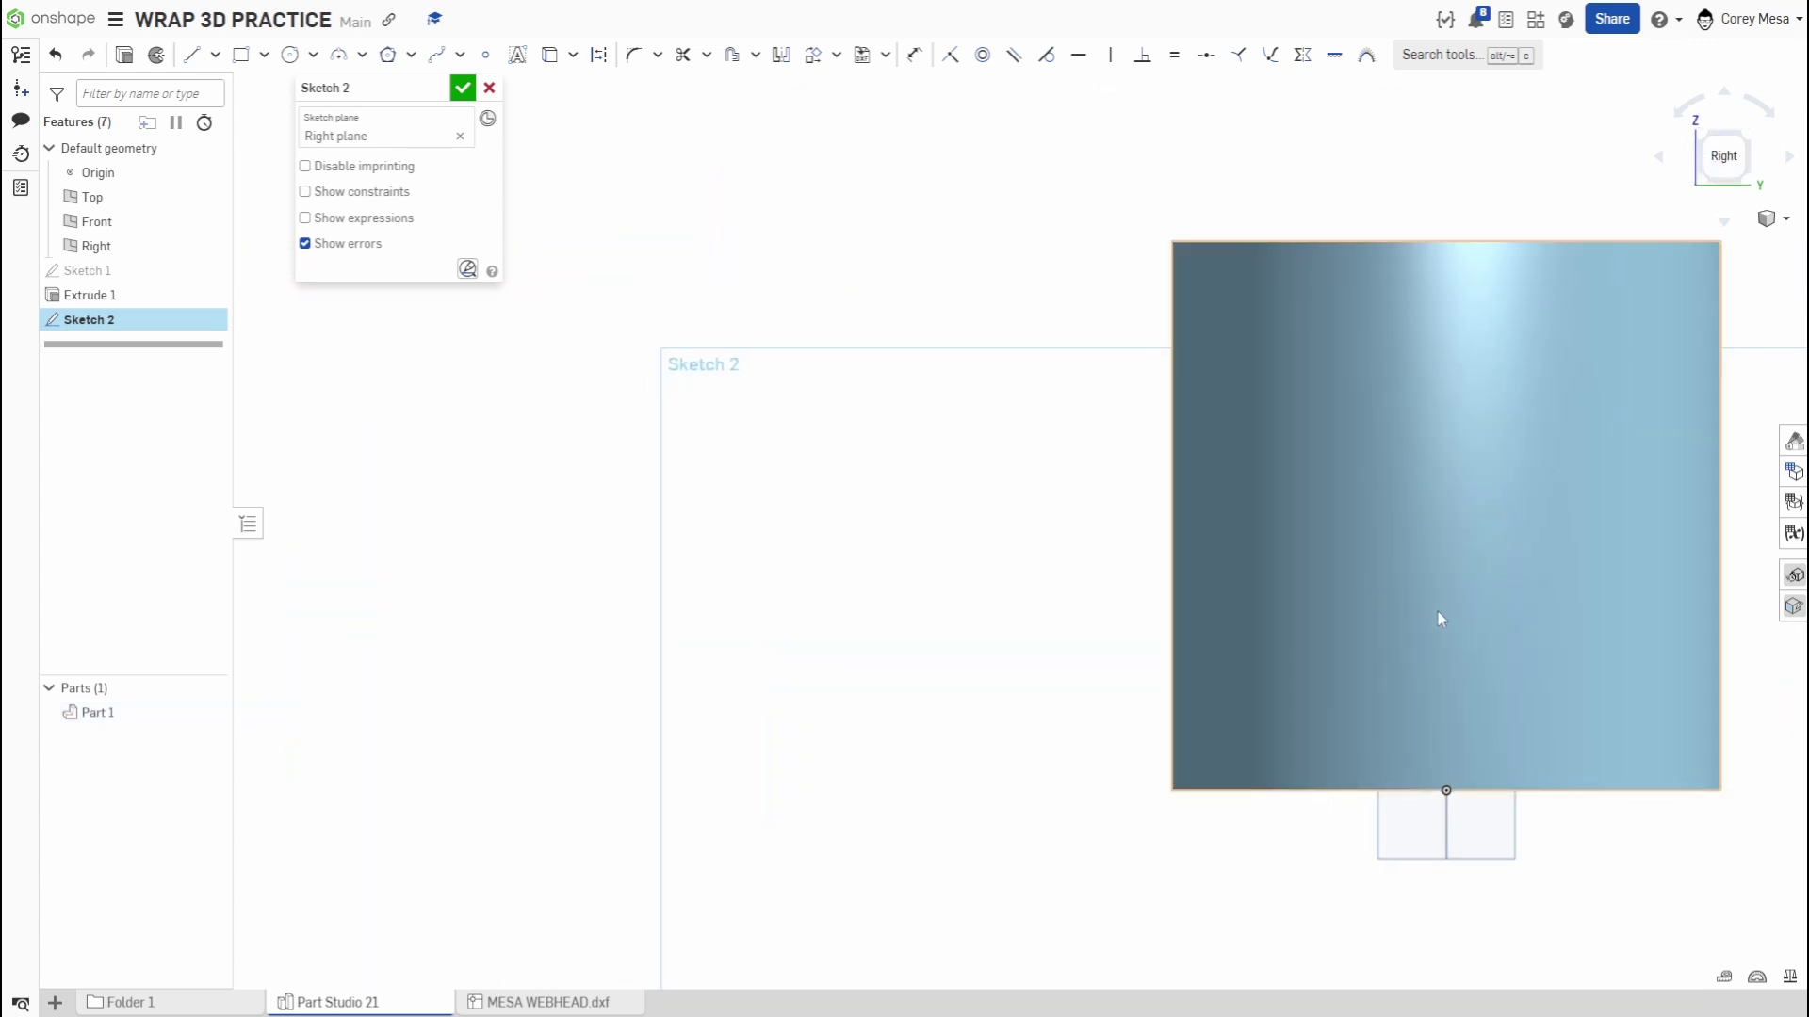
Draw two concentric circles left of the cylinder and a larger circle above them
click(290, 55)
click(700, 582)
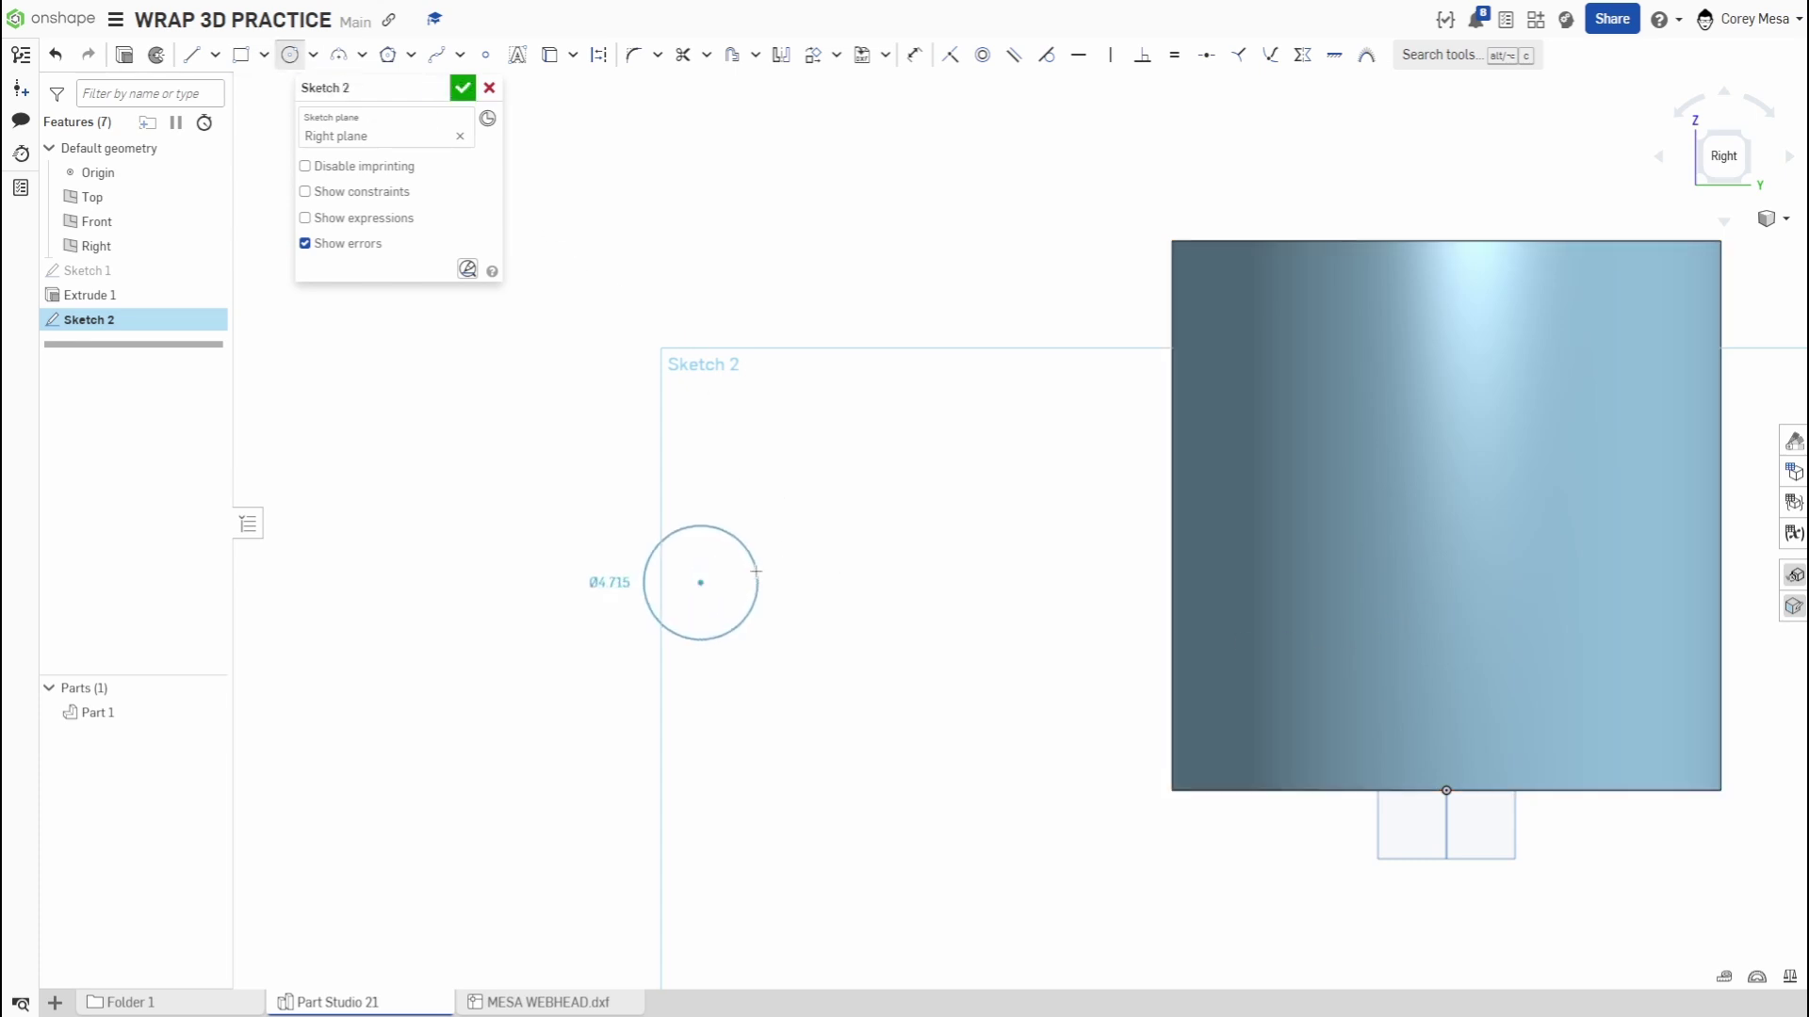
click(804, 572)
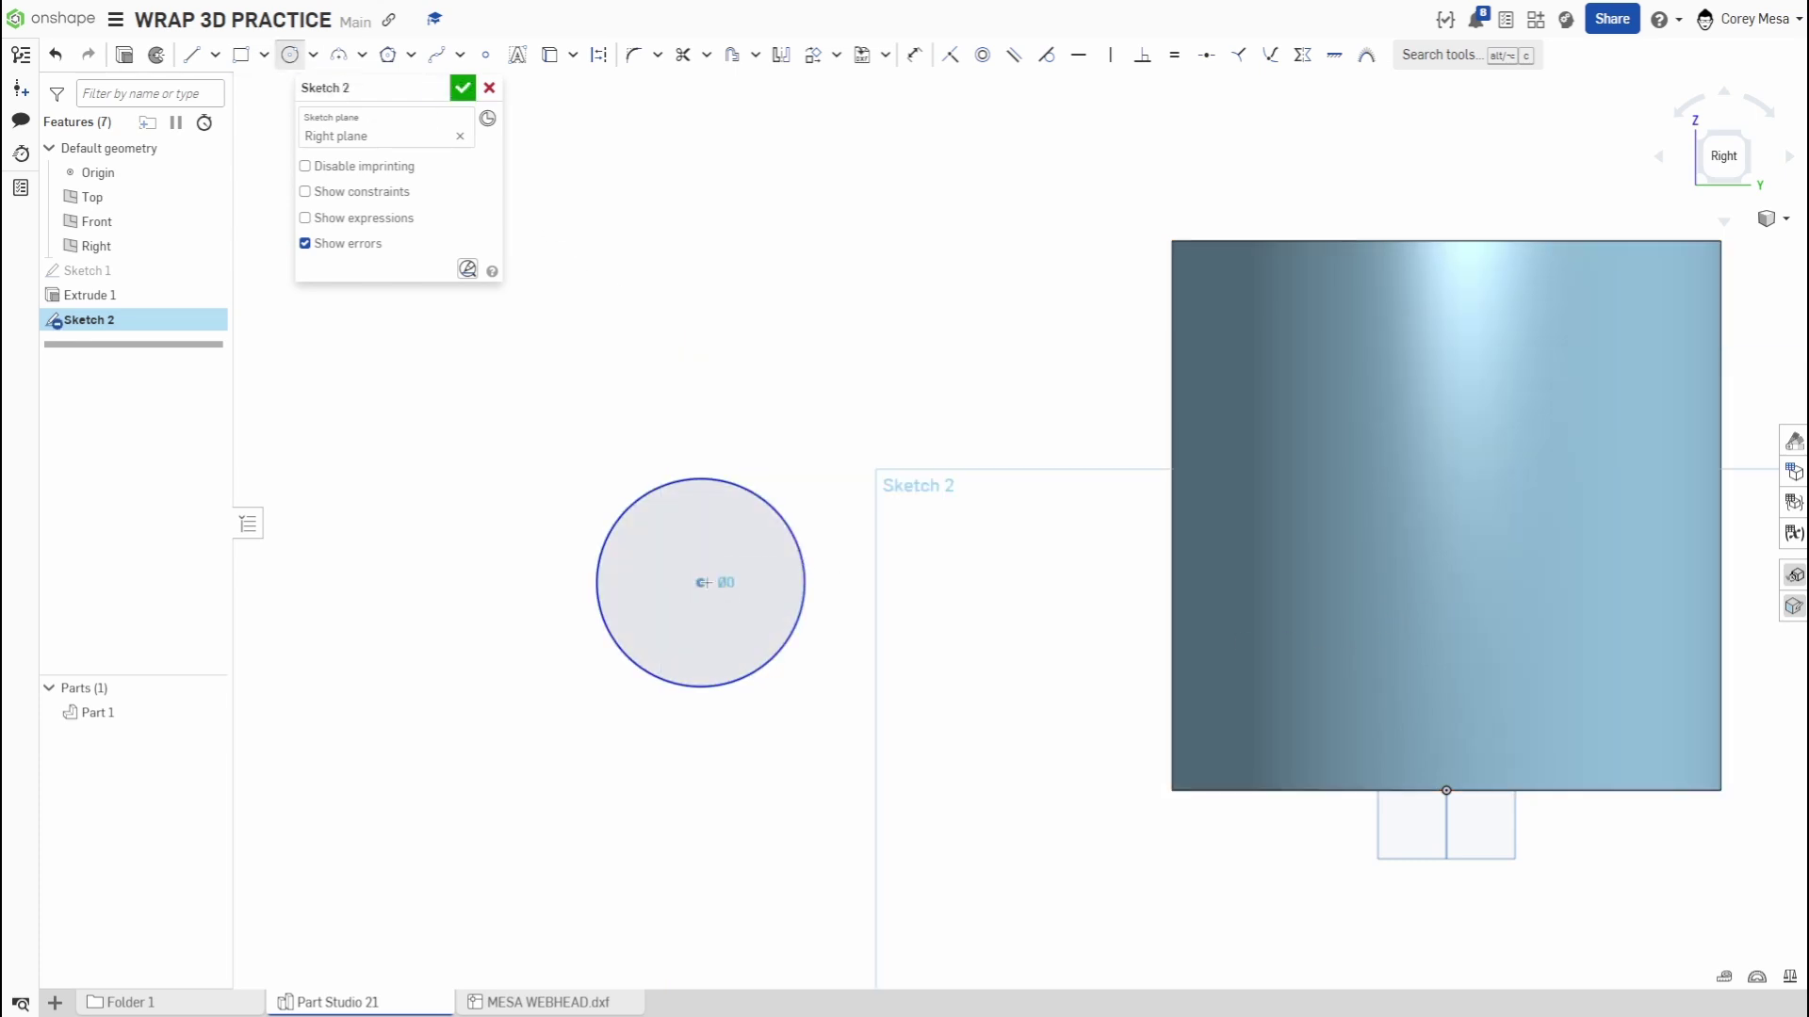
click(702, 527)
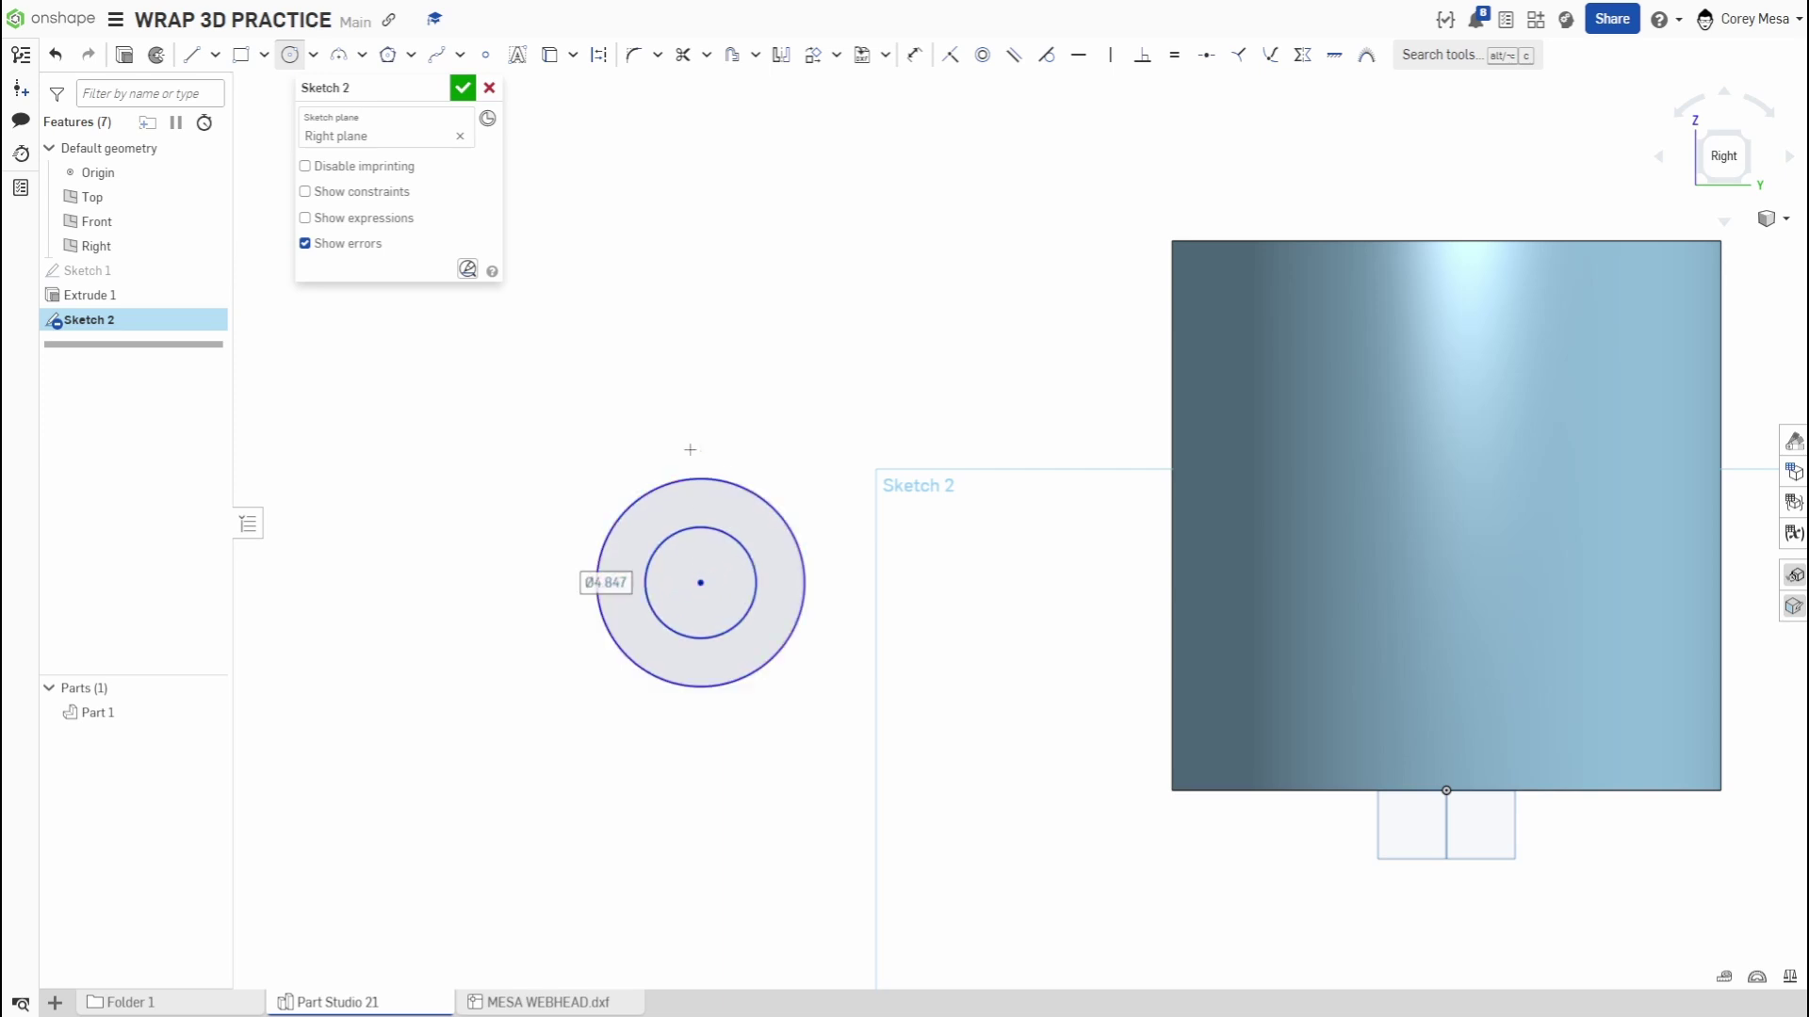
click(701, 294)
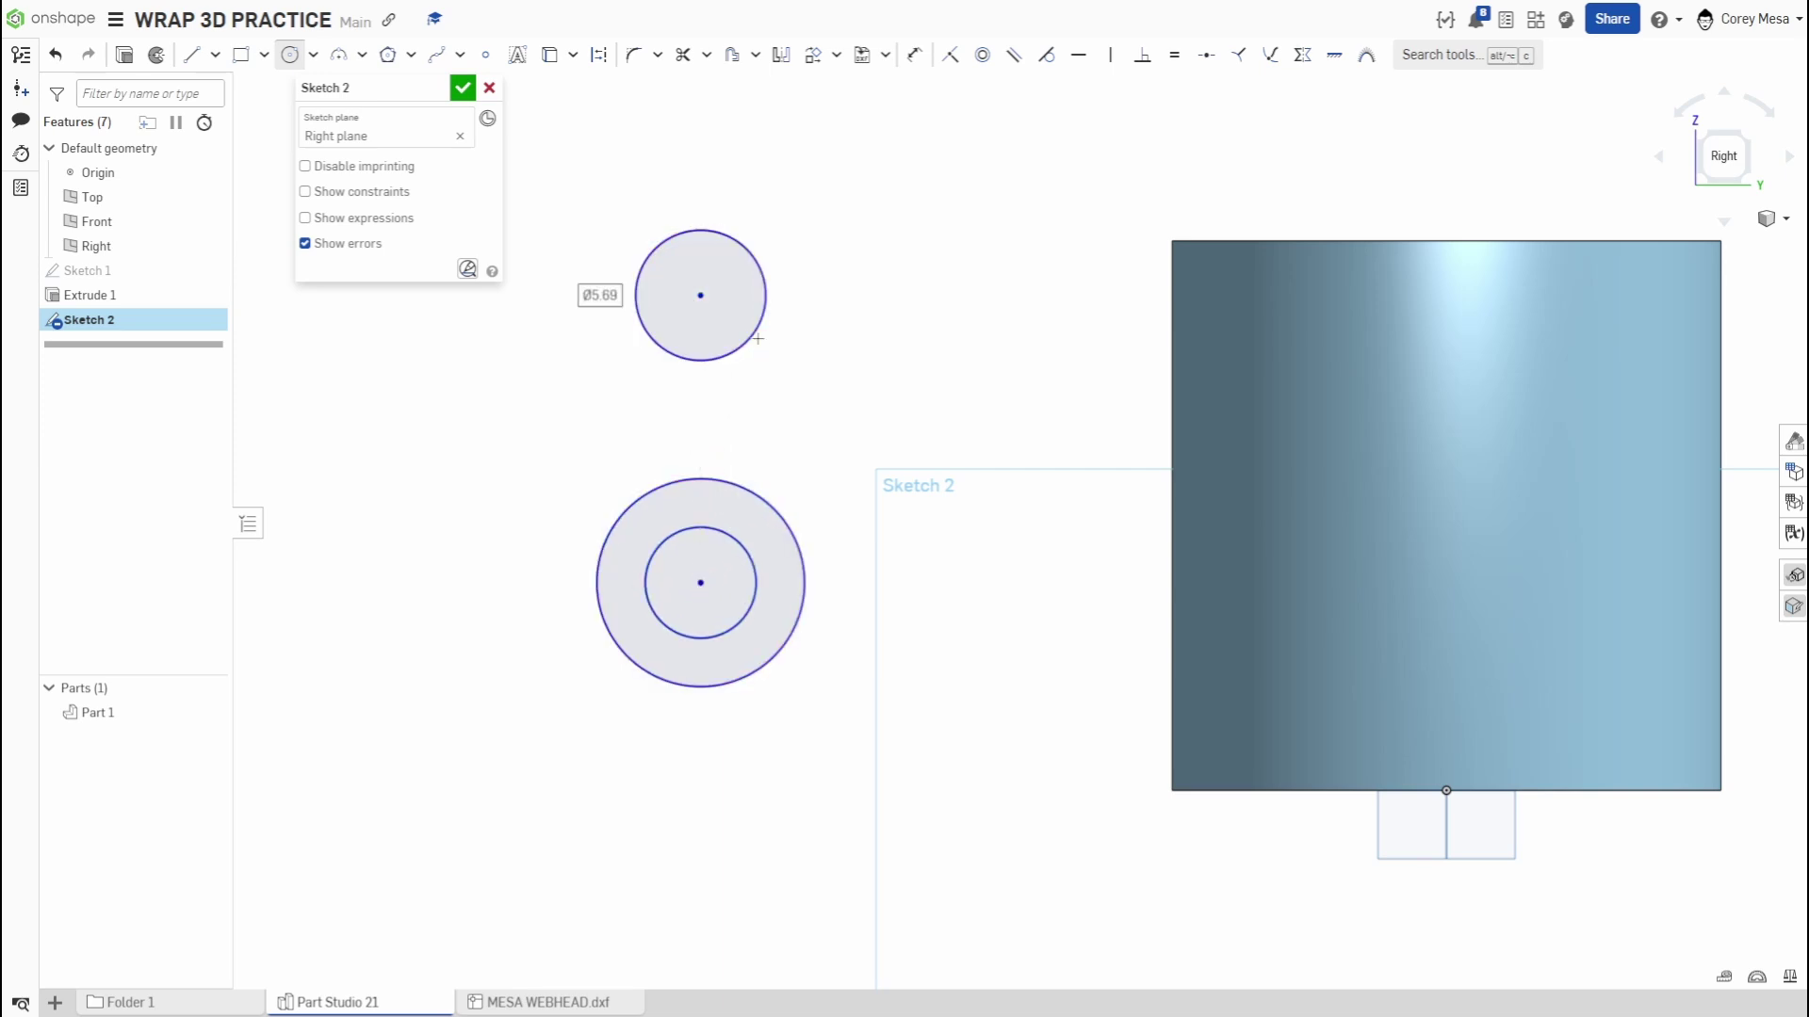
click(758, 340)
Draw lines joining the two circles to a pointed tip, and resize the top circle
key(l)
click(700, 295)
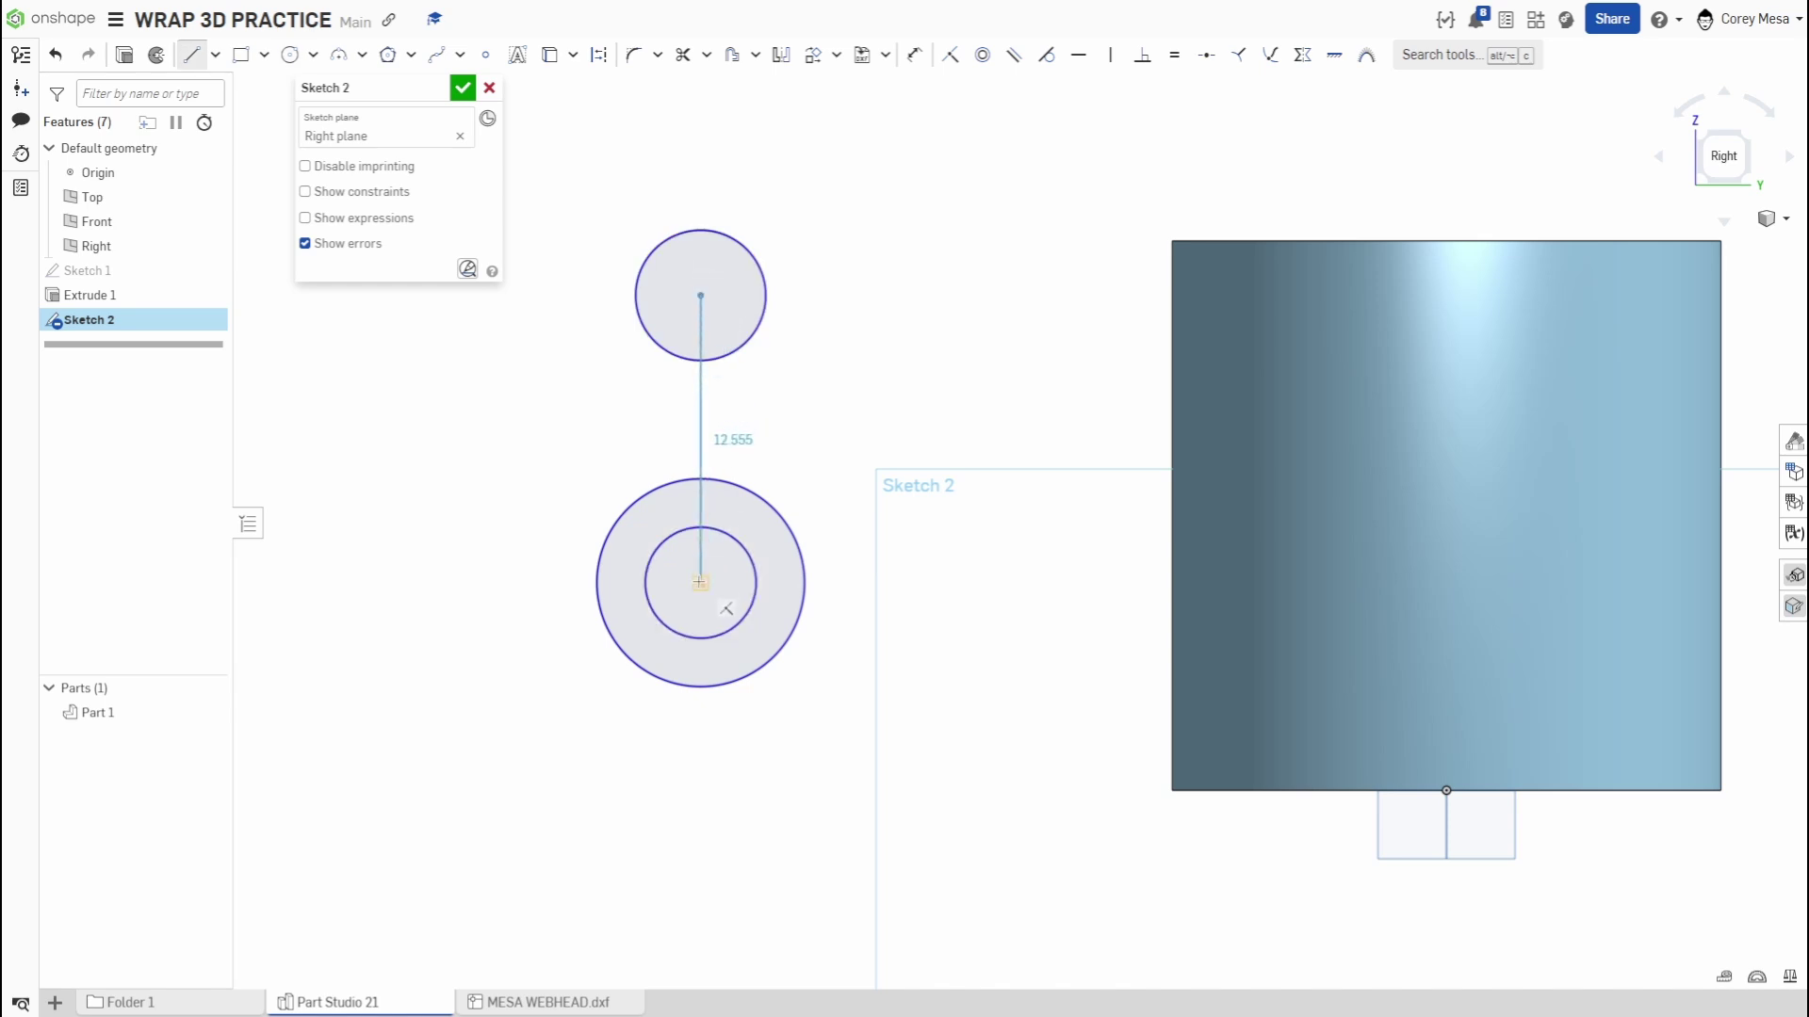
click(700, 582)
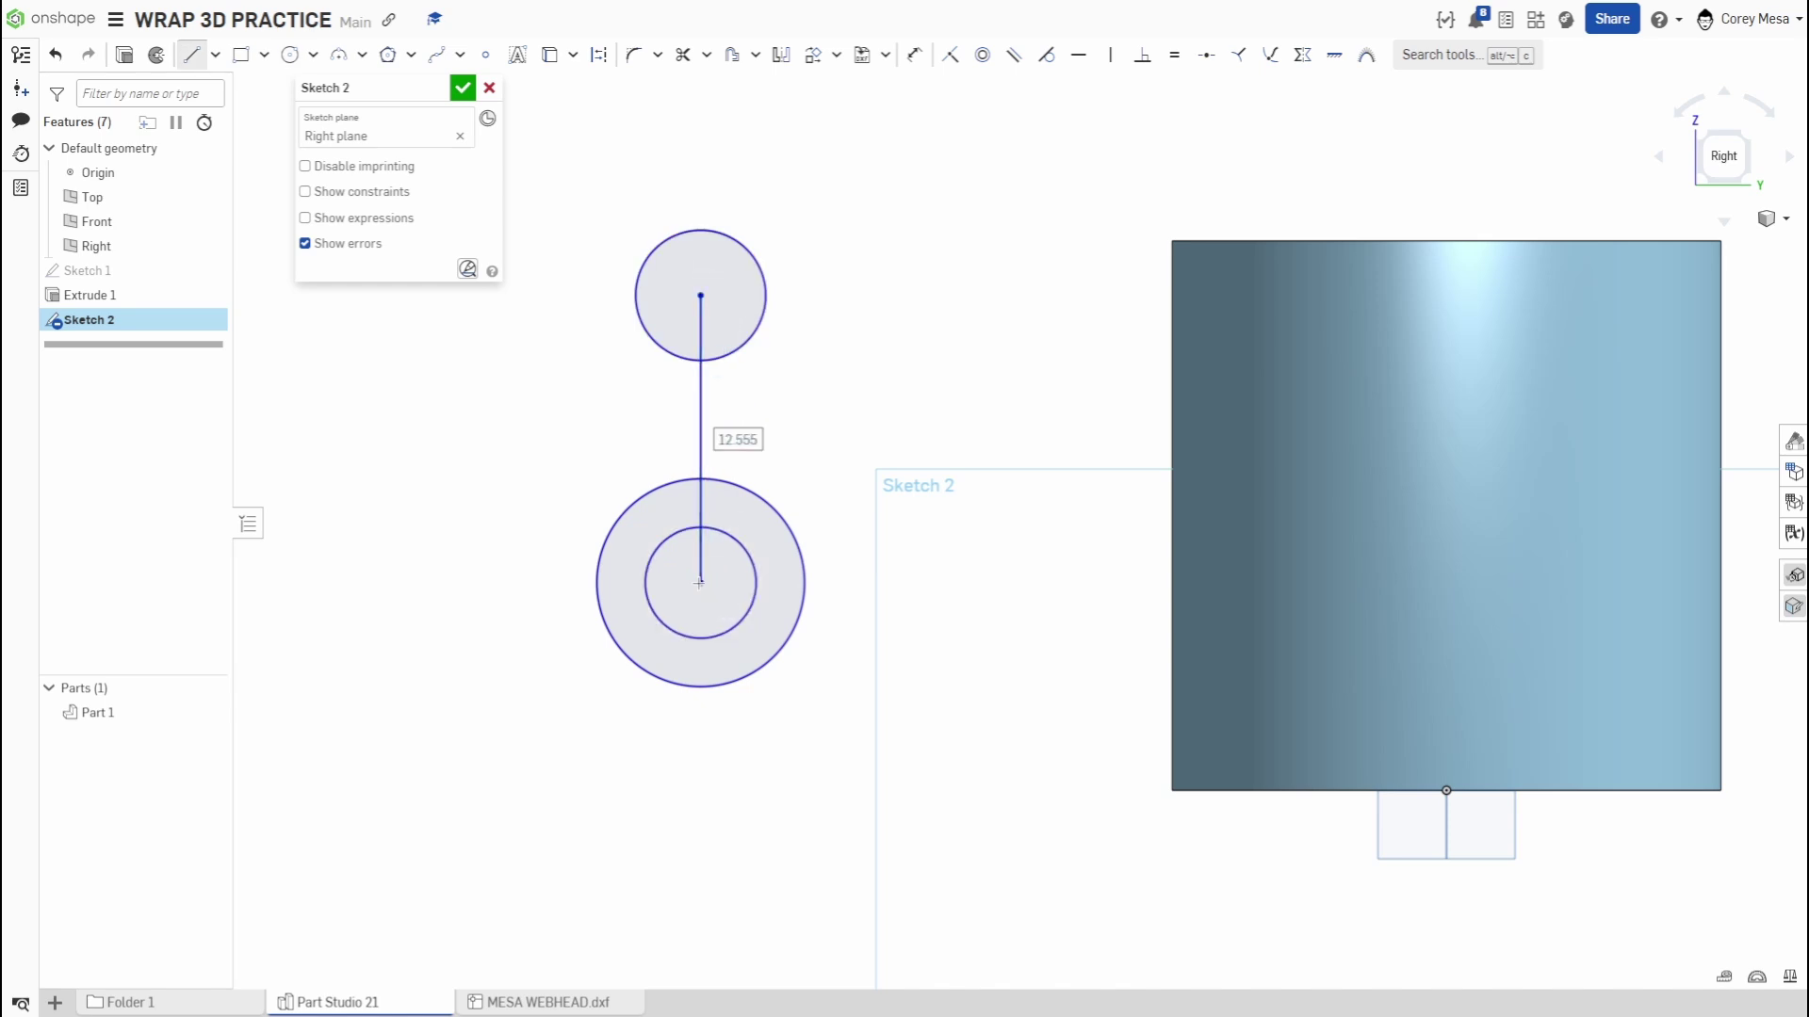
click(871, 488)
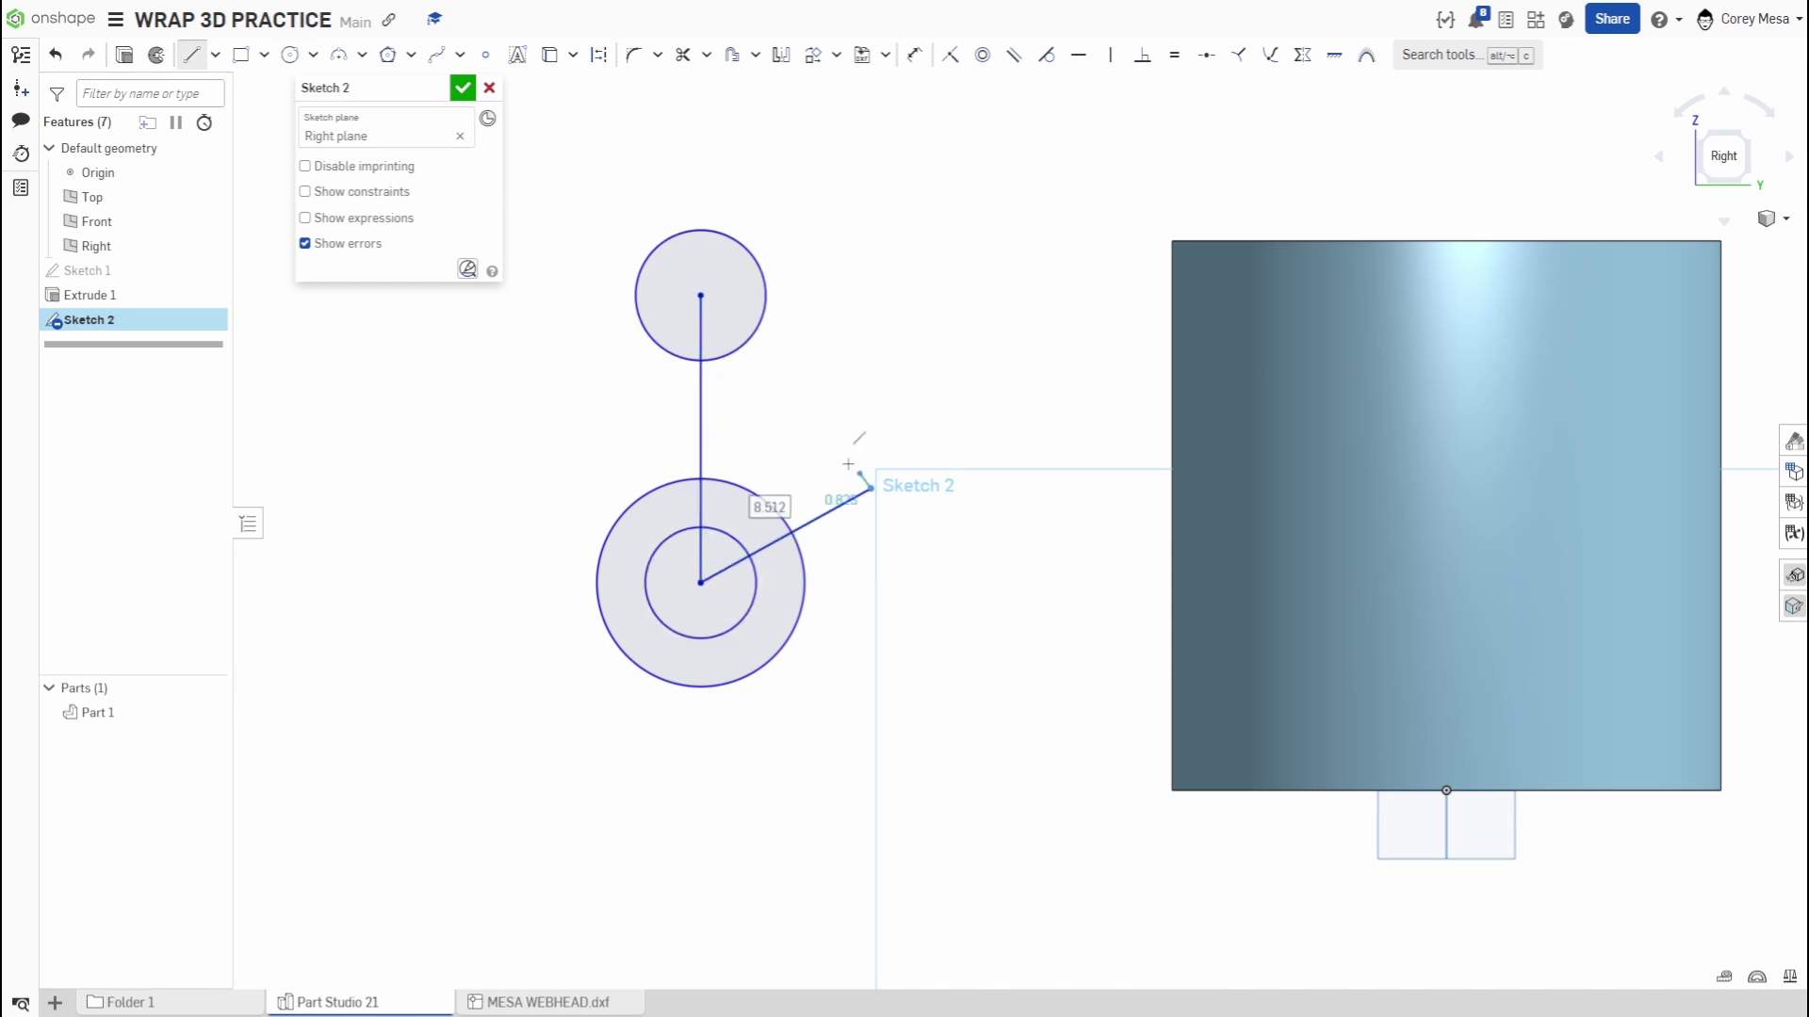
click(738, 349)
scroll(782, 483, up, 3)
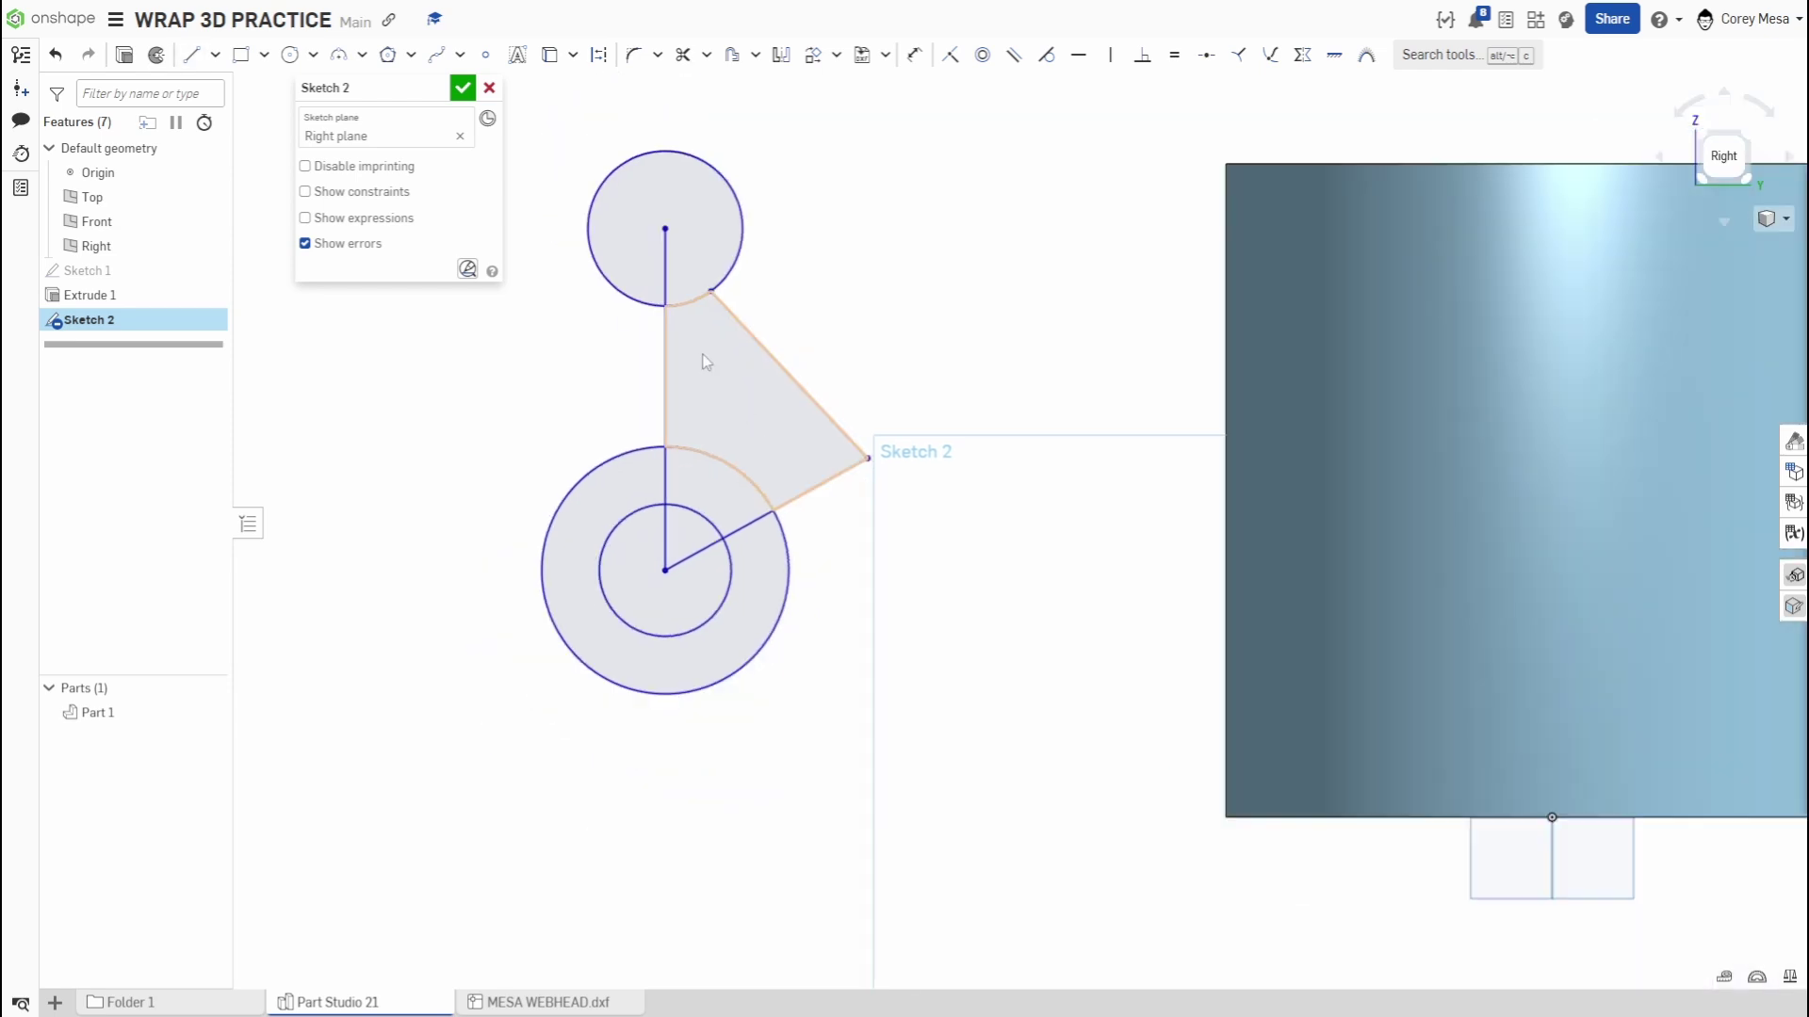
mouse_move(689, 217)
mouse_down()
mouse_move(686, 352)
mouse_move(665, 343)
mouse_up()
scroll(706, 353, up, 2)
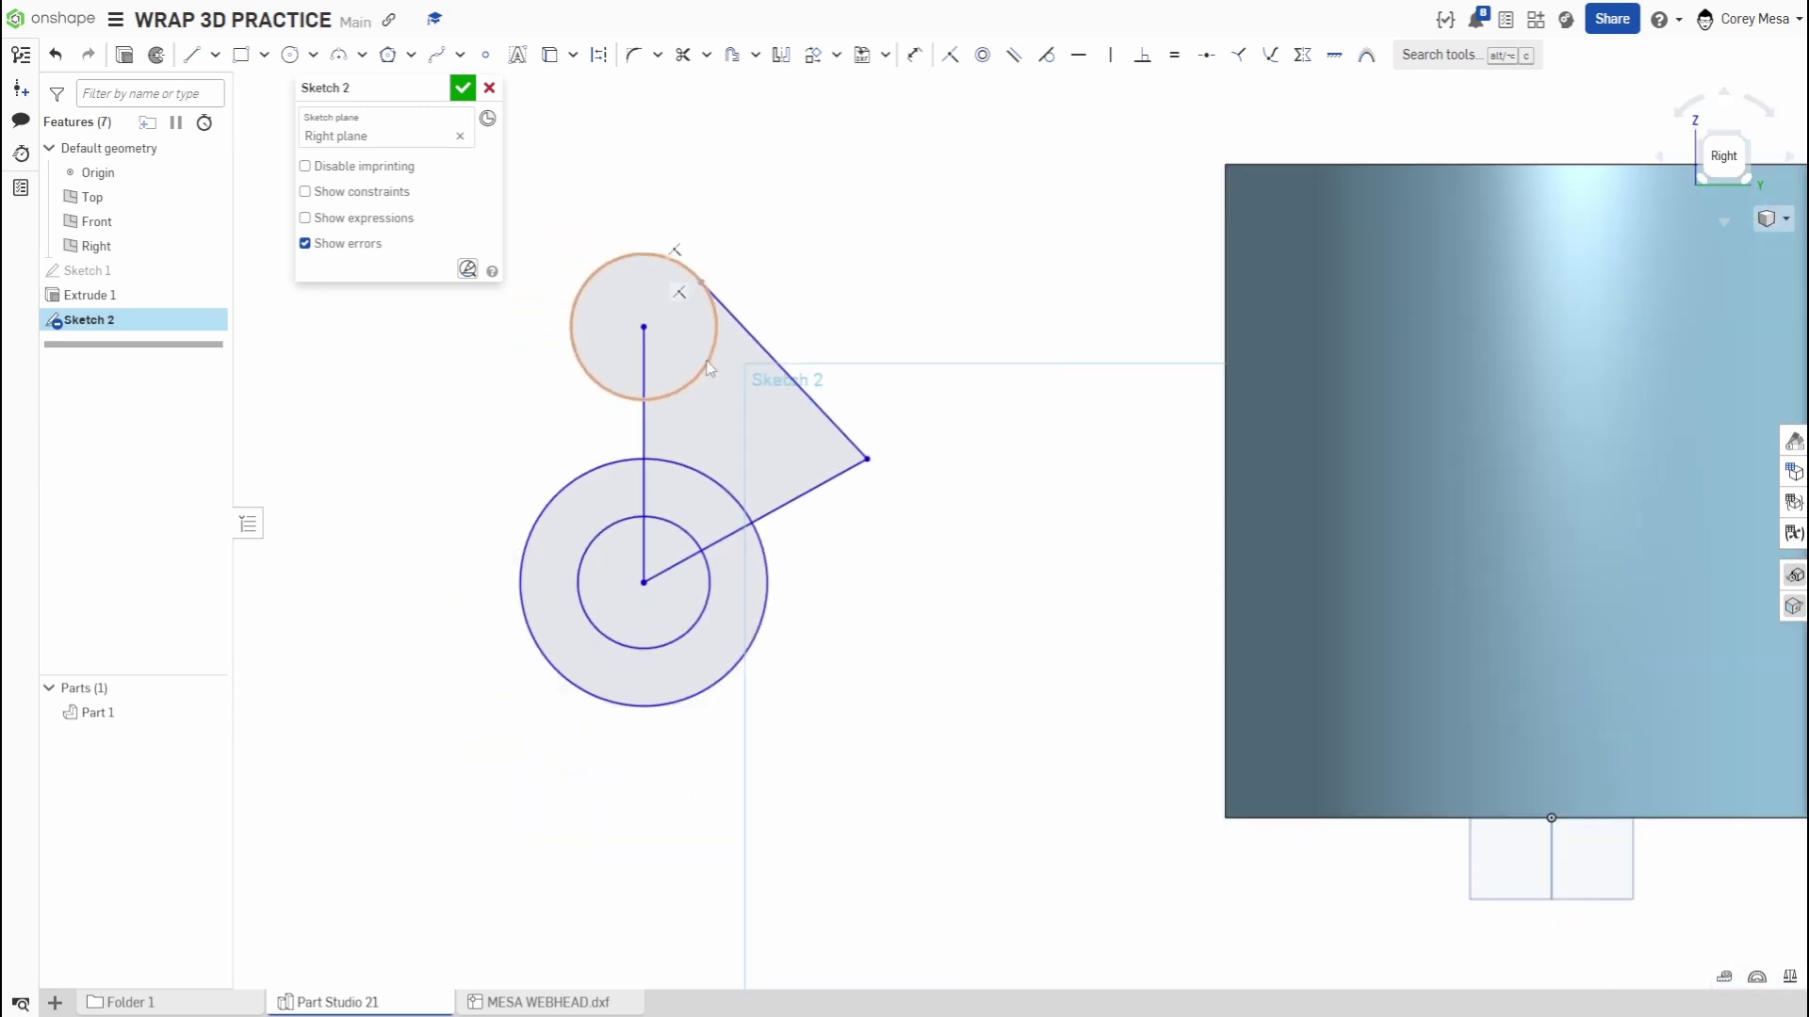
Trim the centre line and the inner arcs of both round ends
key(t)
mouse_move(613, 496)
mouse_down()
mouse_move(673, 526)
mouse_move(640, 558)
mouse_move(676, 577)
mouse_move(686, 494)
mouse_move(728, 459)
mouse_move(722, 546)
mouse_move(679, 538)
mouse_up()
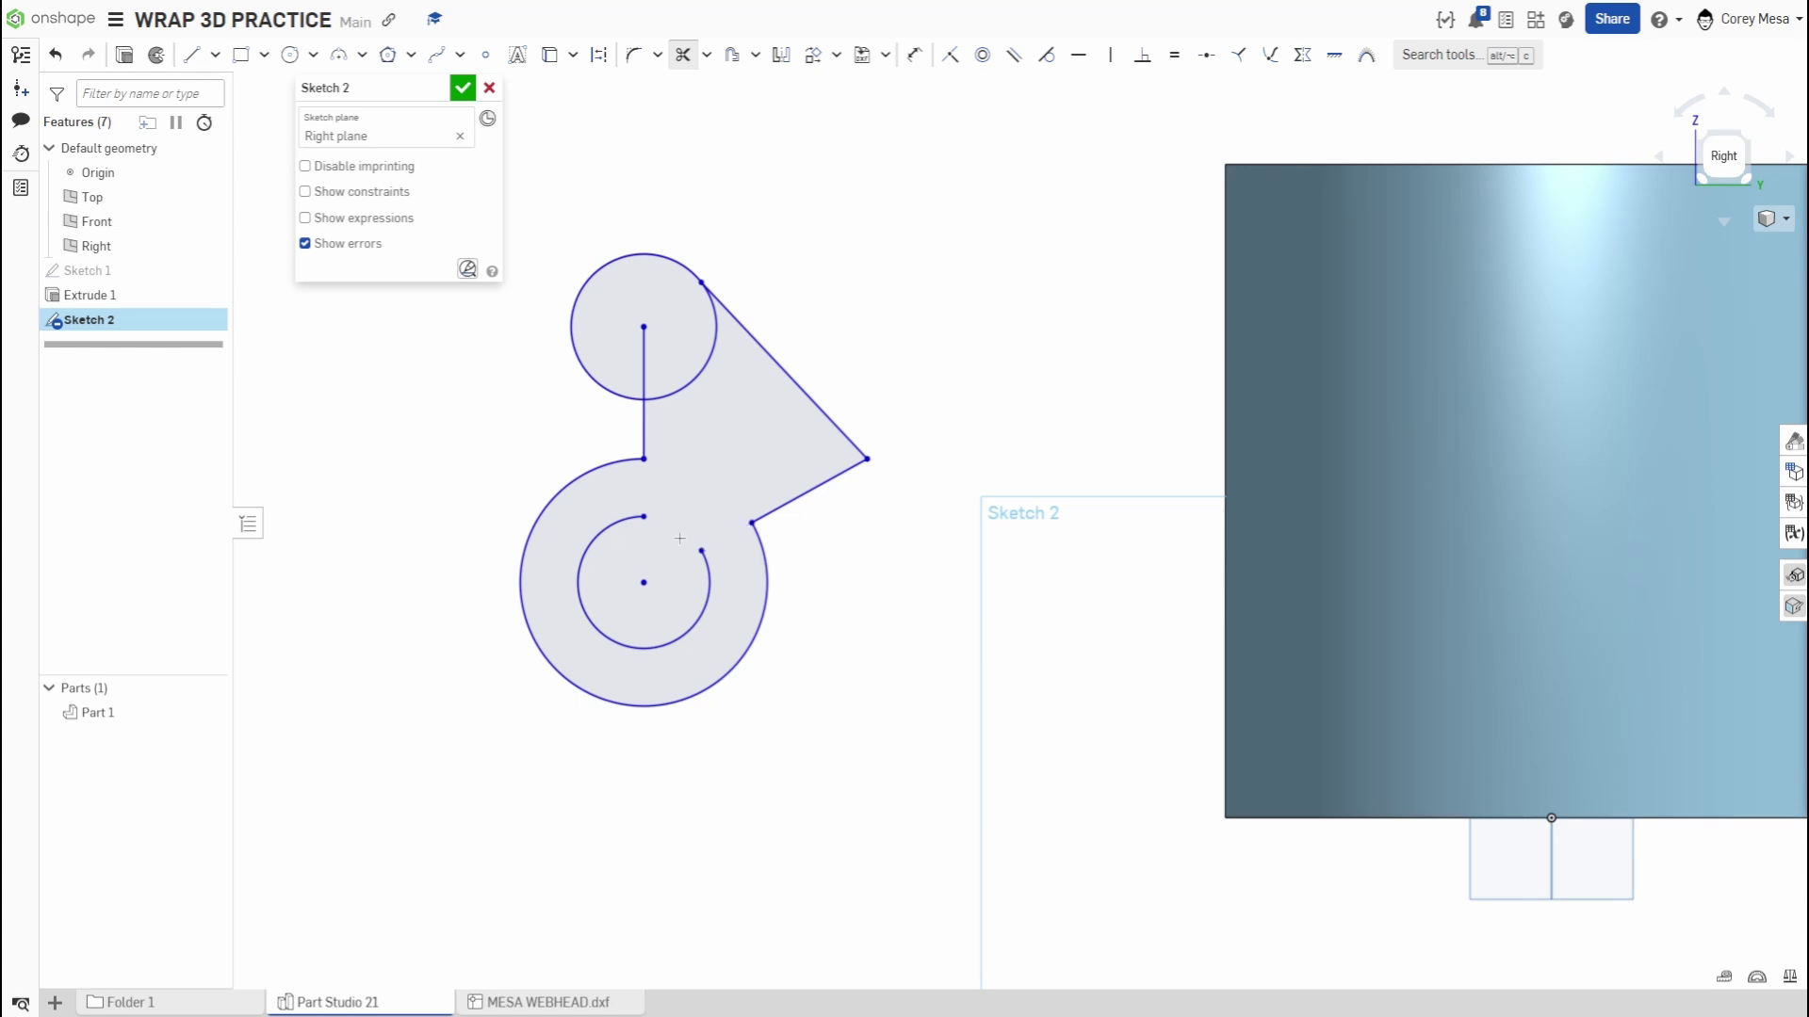
click(708, 586)
drag(724, 360, 624, 375)
scroll(703, 546, up, 3)
Add a small hole circle in each round end and accept Sketch 2
key(c)
click(619, 601)
click(650, 593)
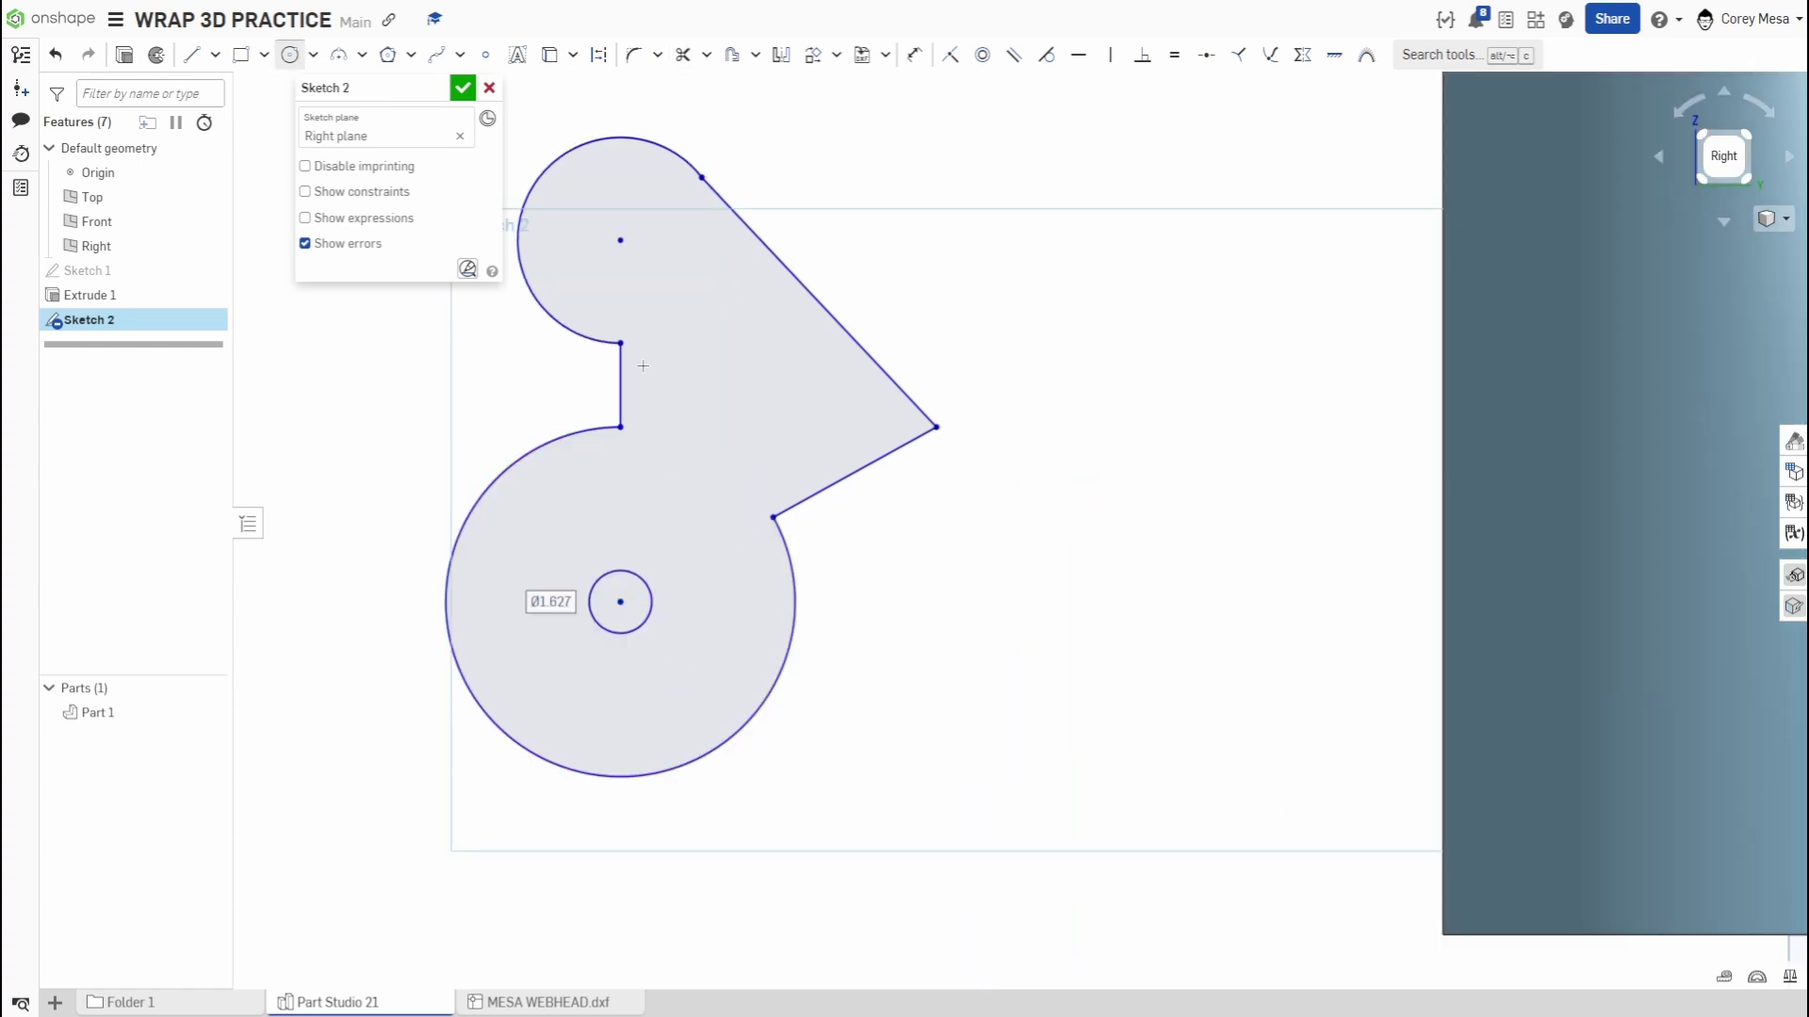
click(620, 243)
click(662, 282)
key(Escape)
scroll(731, 443, down, 5)
middle_drag(851, 498, 880, 513)
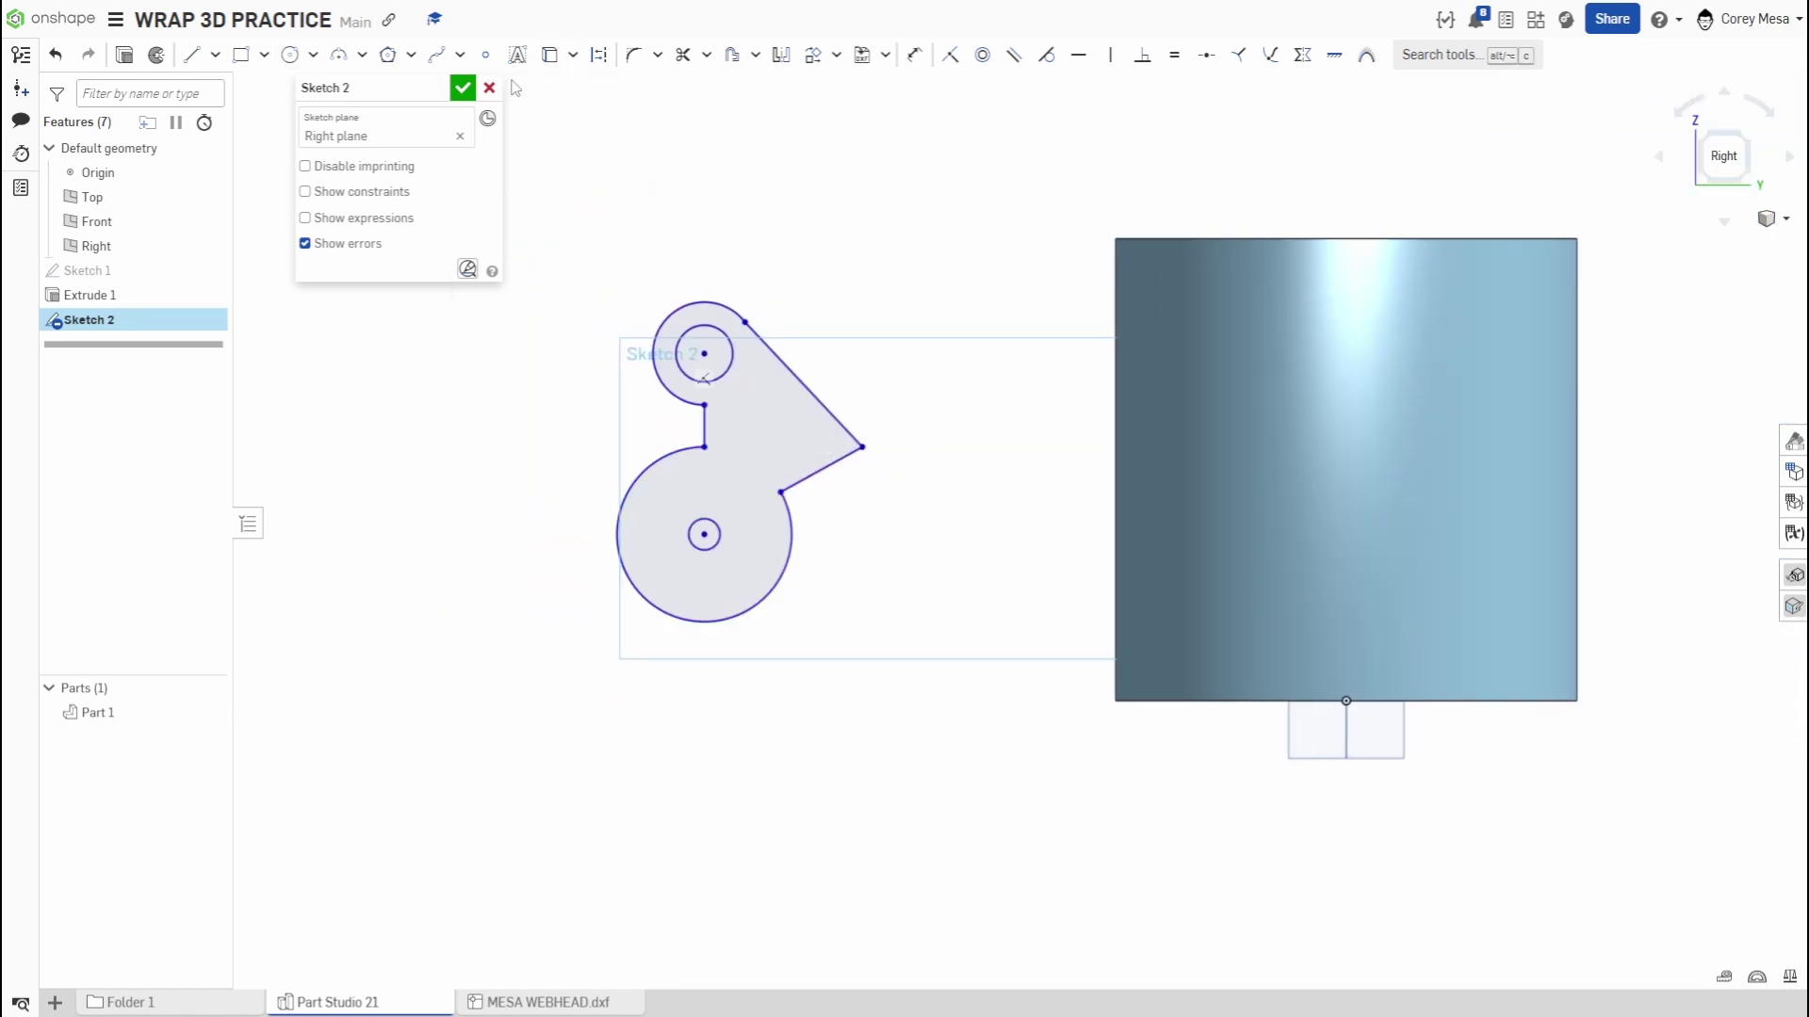
click(462, 90)
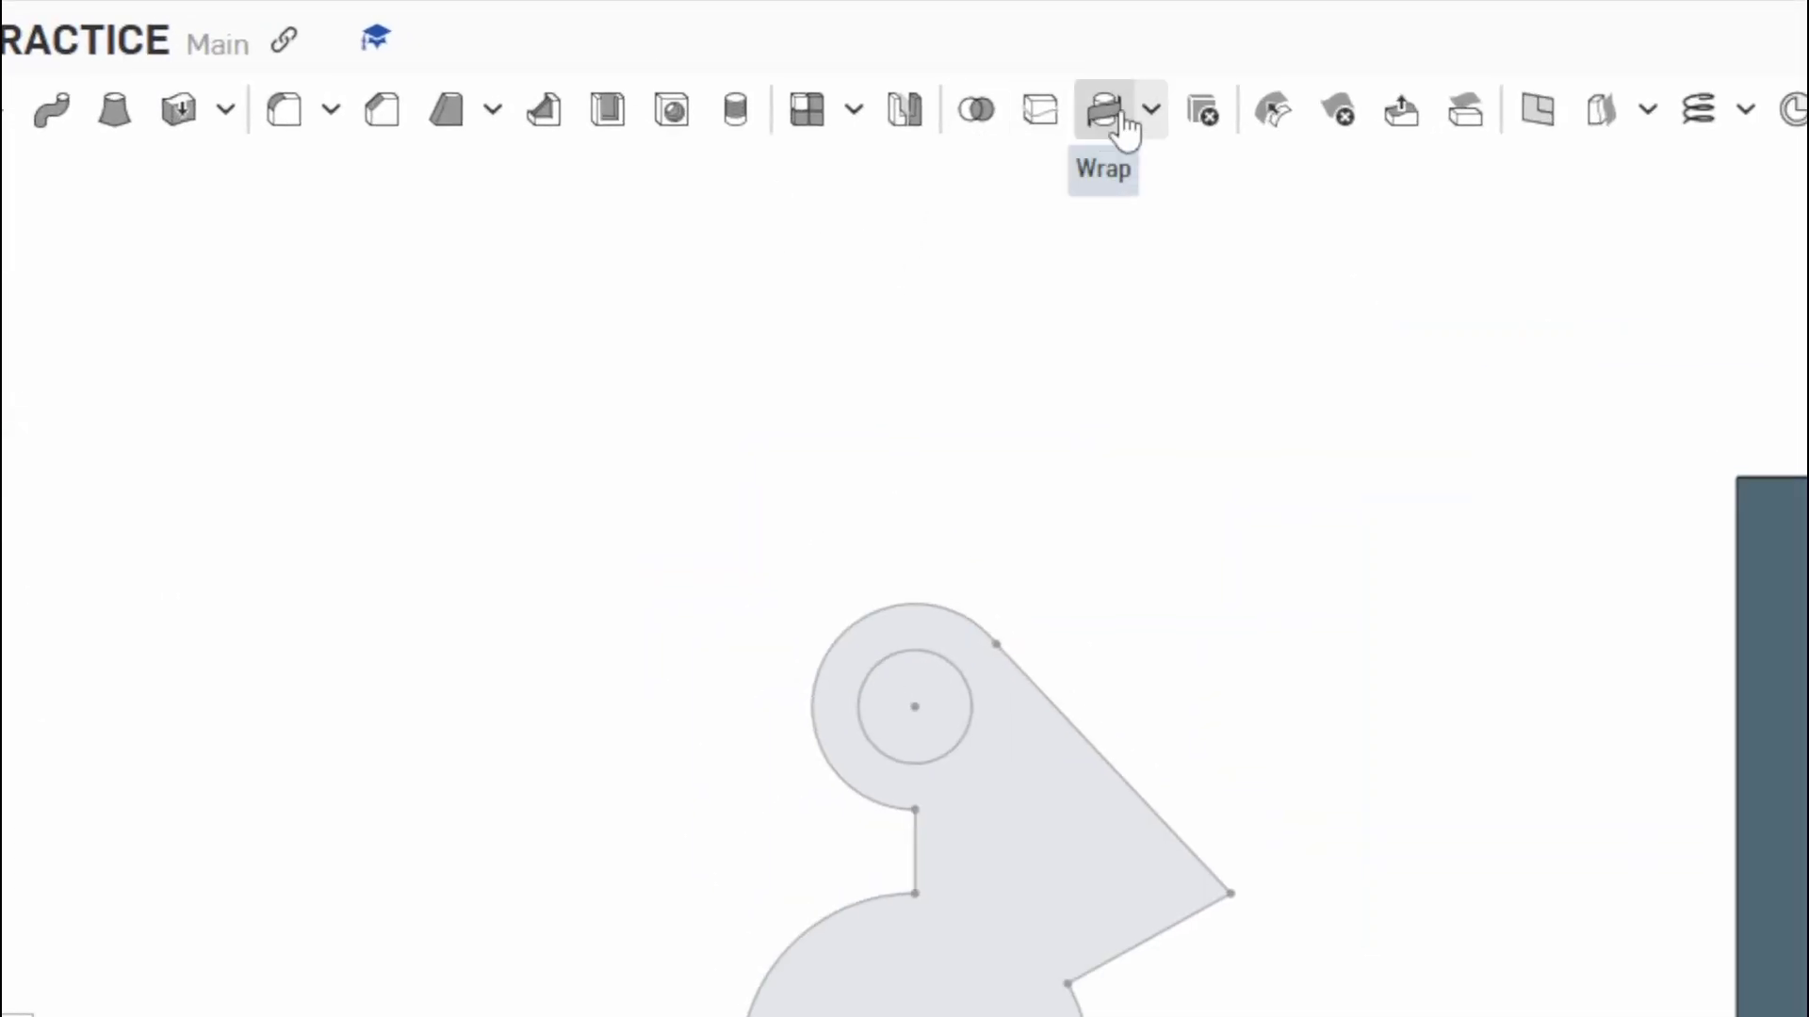
Start Wrap 1 from the Transform dropdown with Solid output at 0.1 in thickness
click(1144, 122)
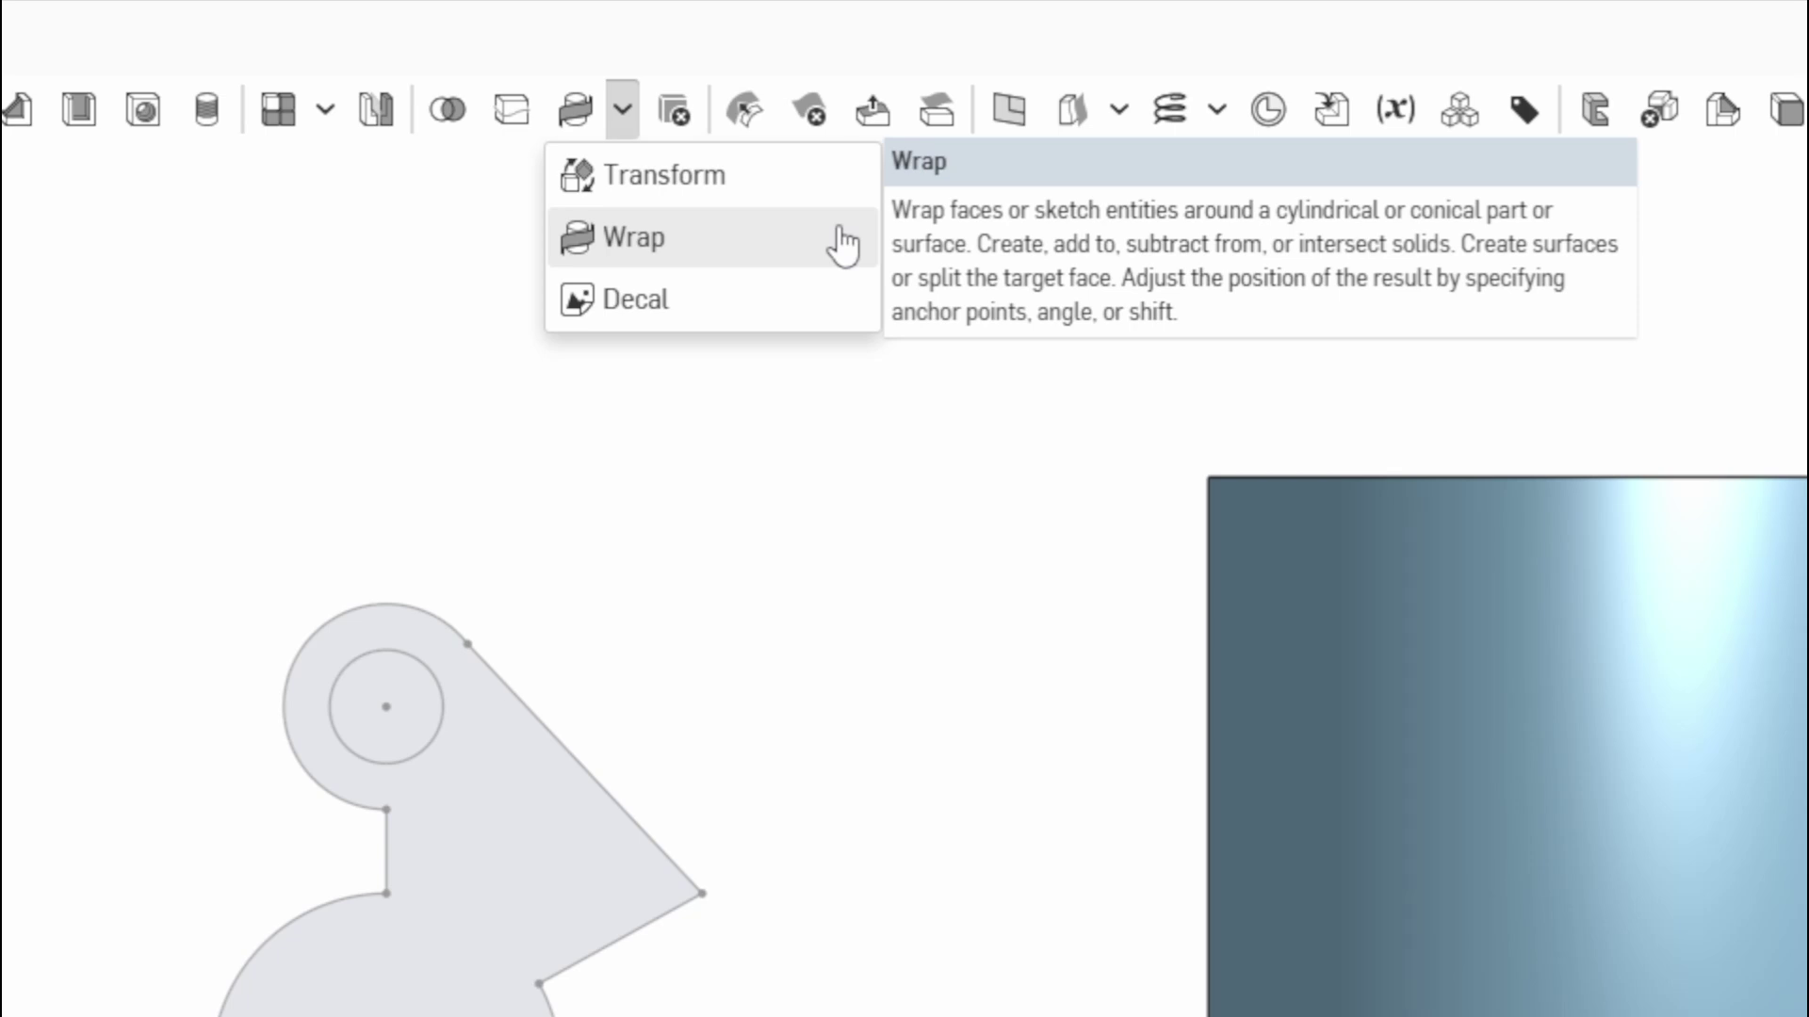
click(841, 235)
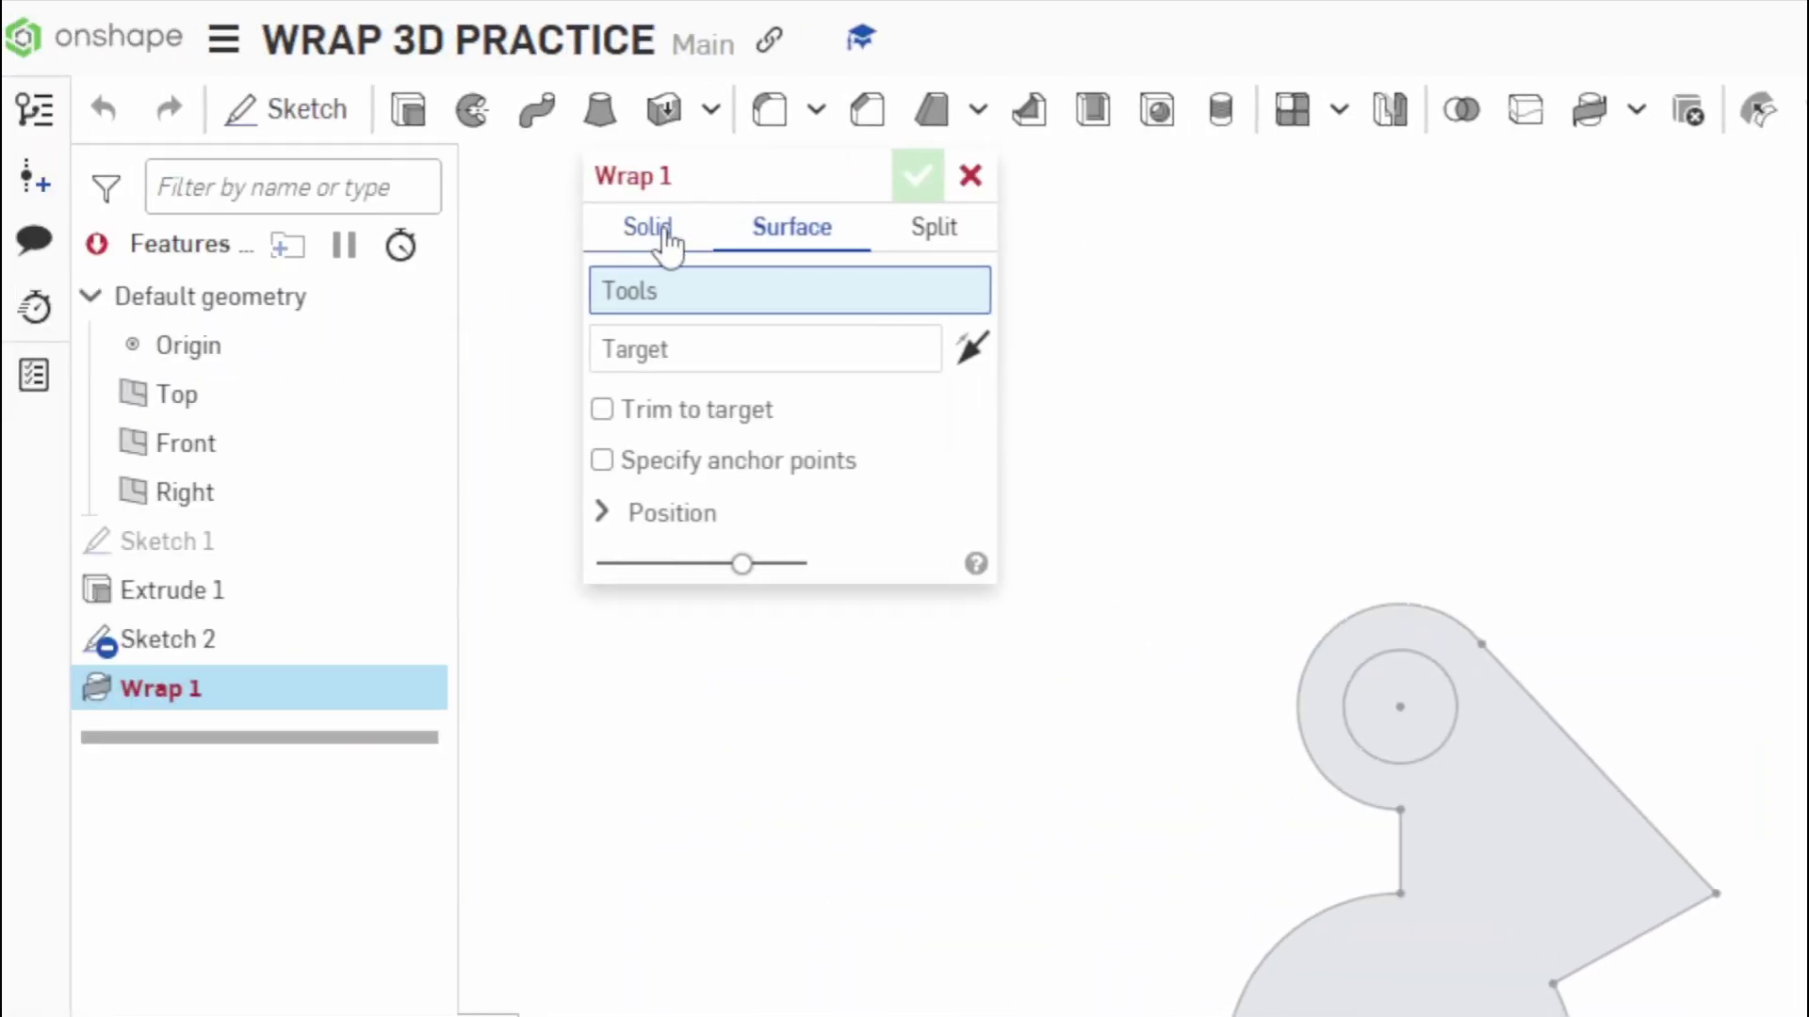
click(665, 241)
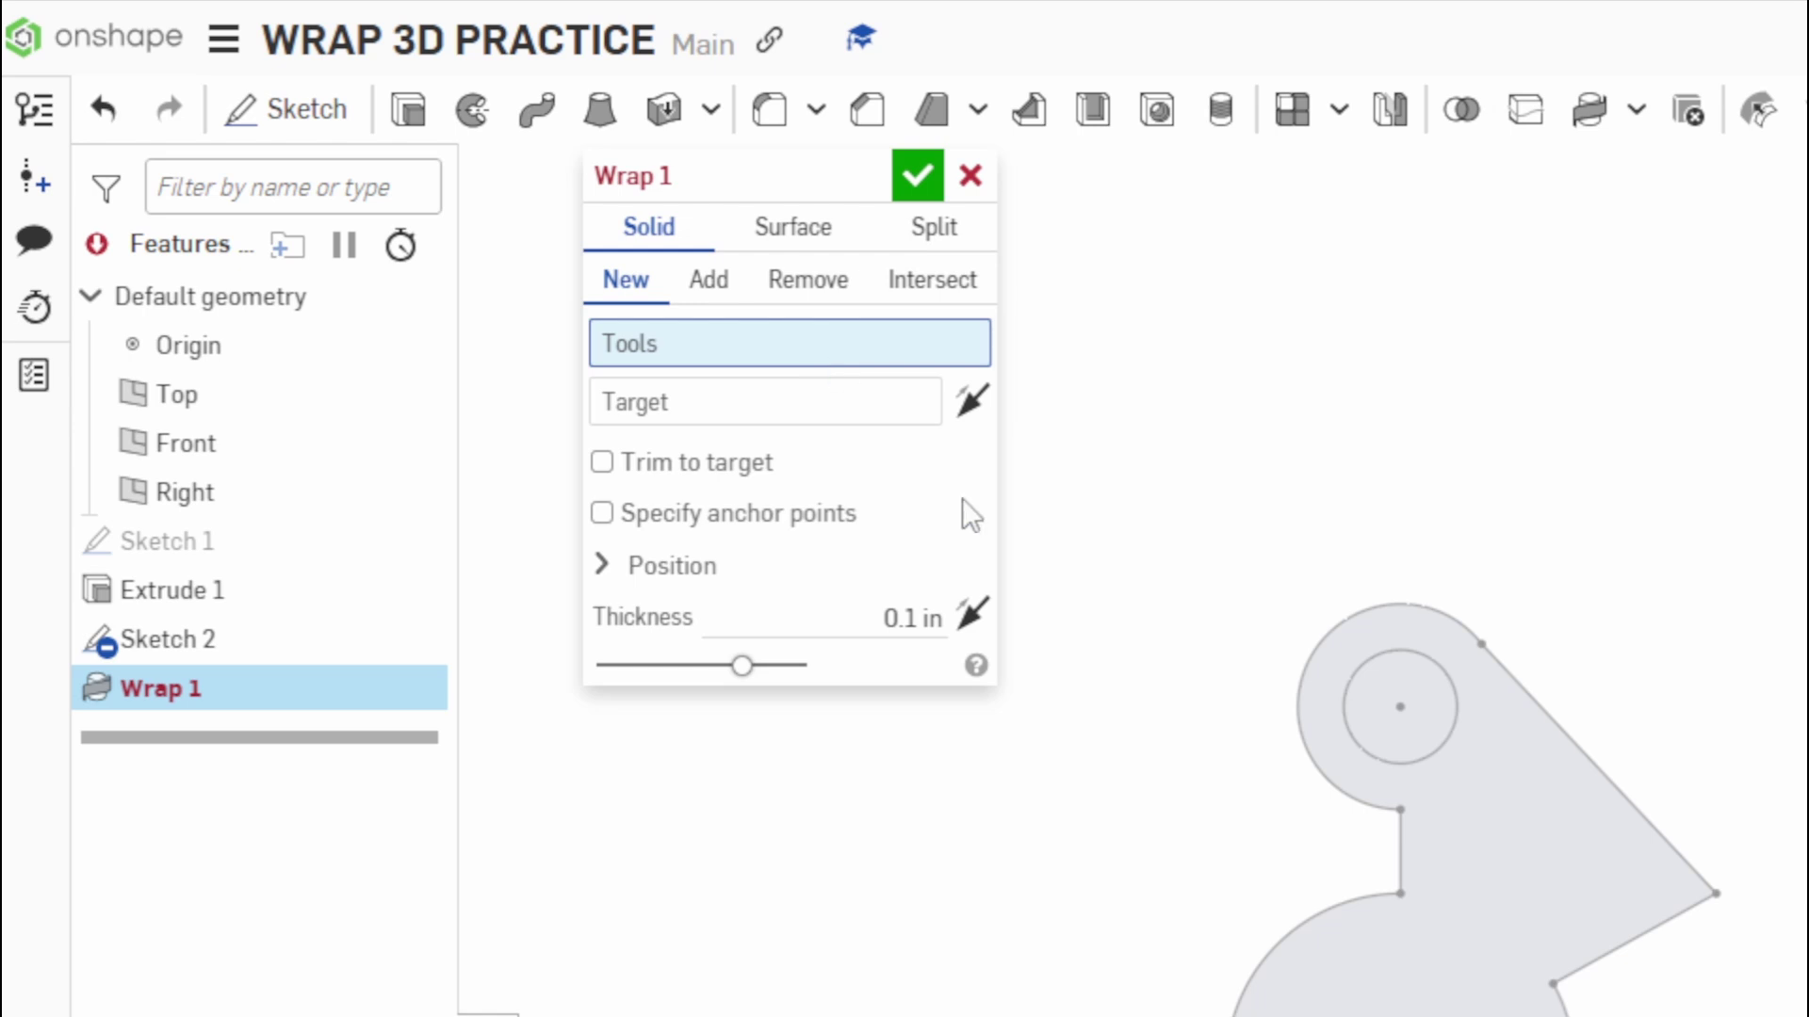
Use Sketch 2's faces as wrap tools and the cylinder's curved face as the target
scroll(1456, 846, up, 1)
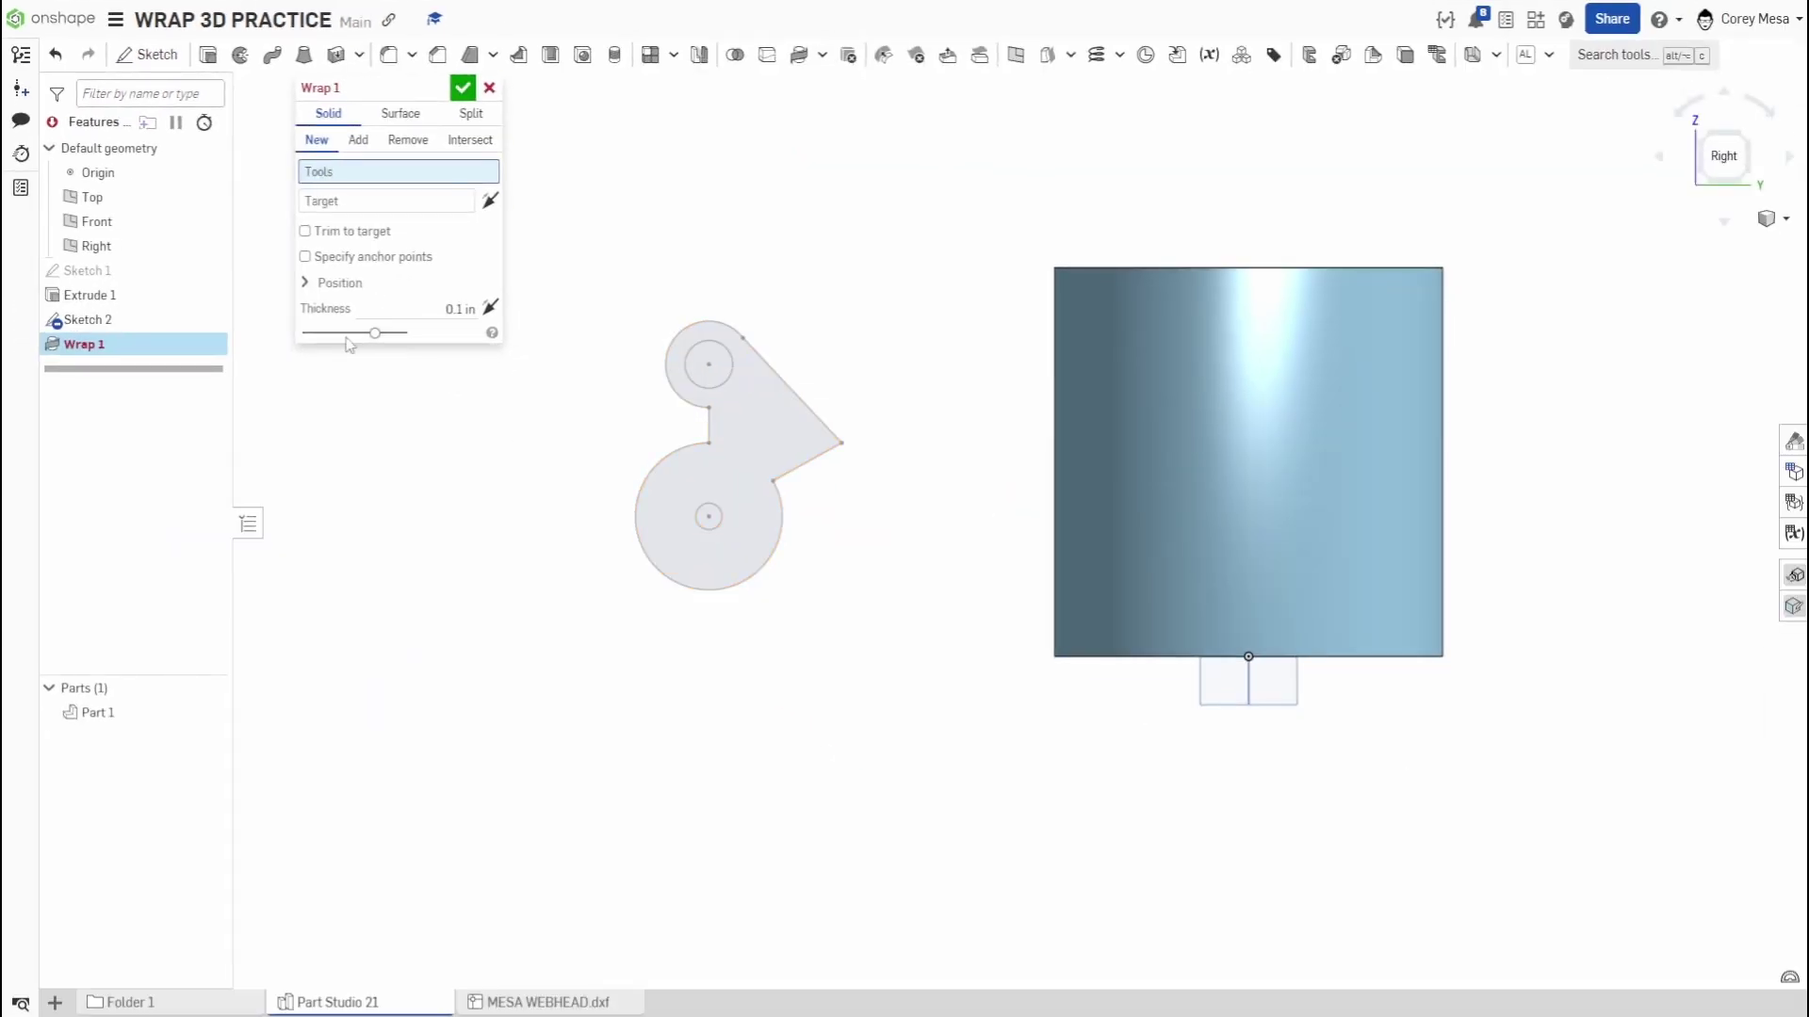
click(184, 318)
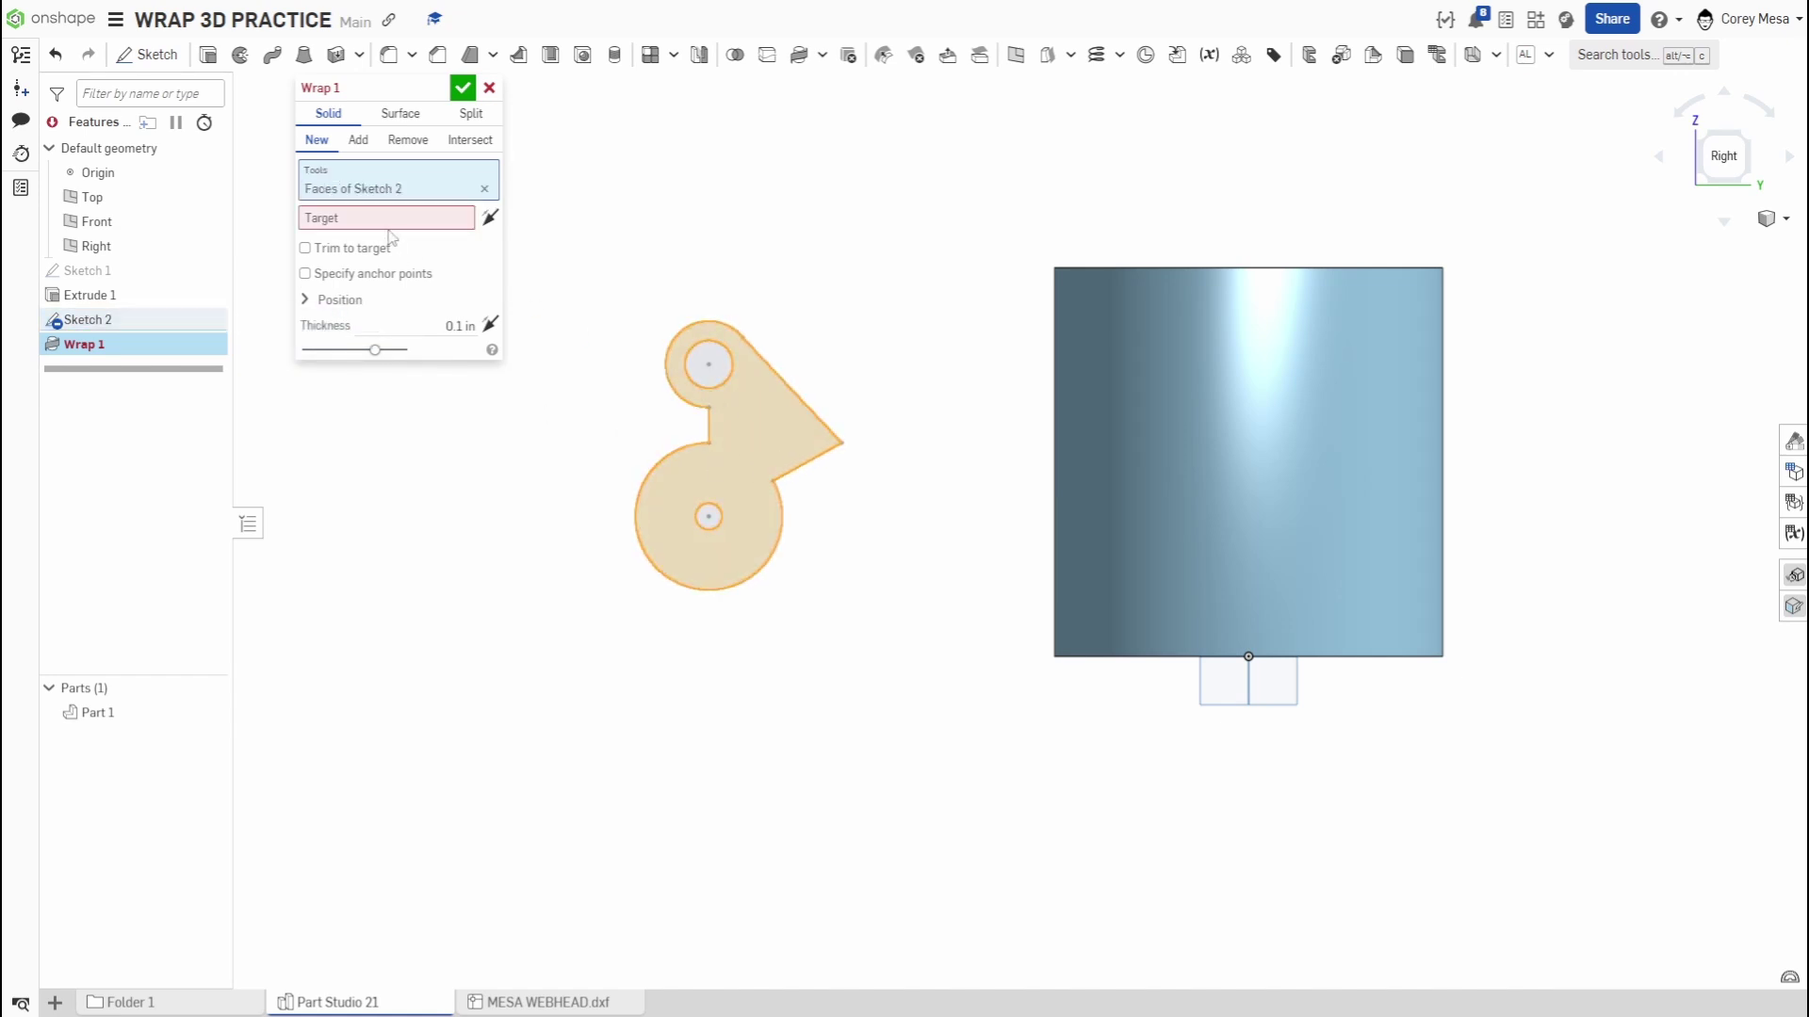
right_drag(848, 412, 922, 451)
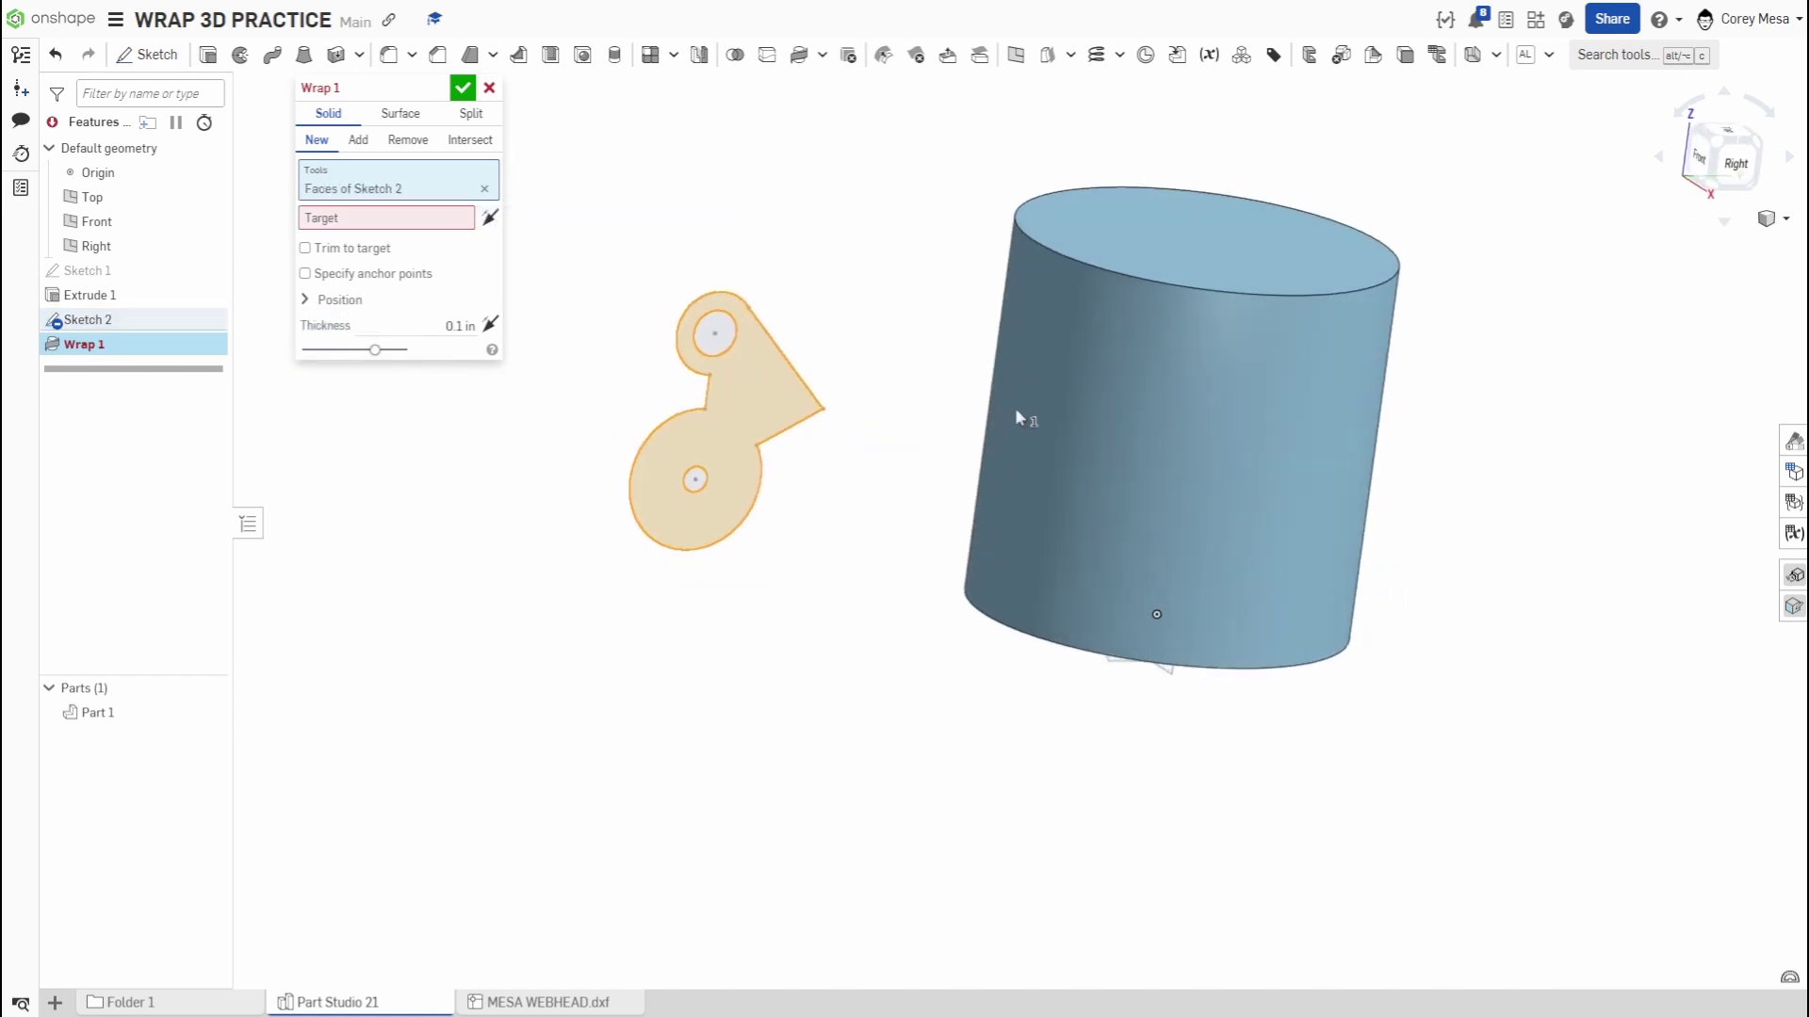
click(386, 218)
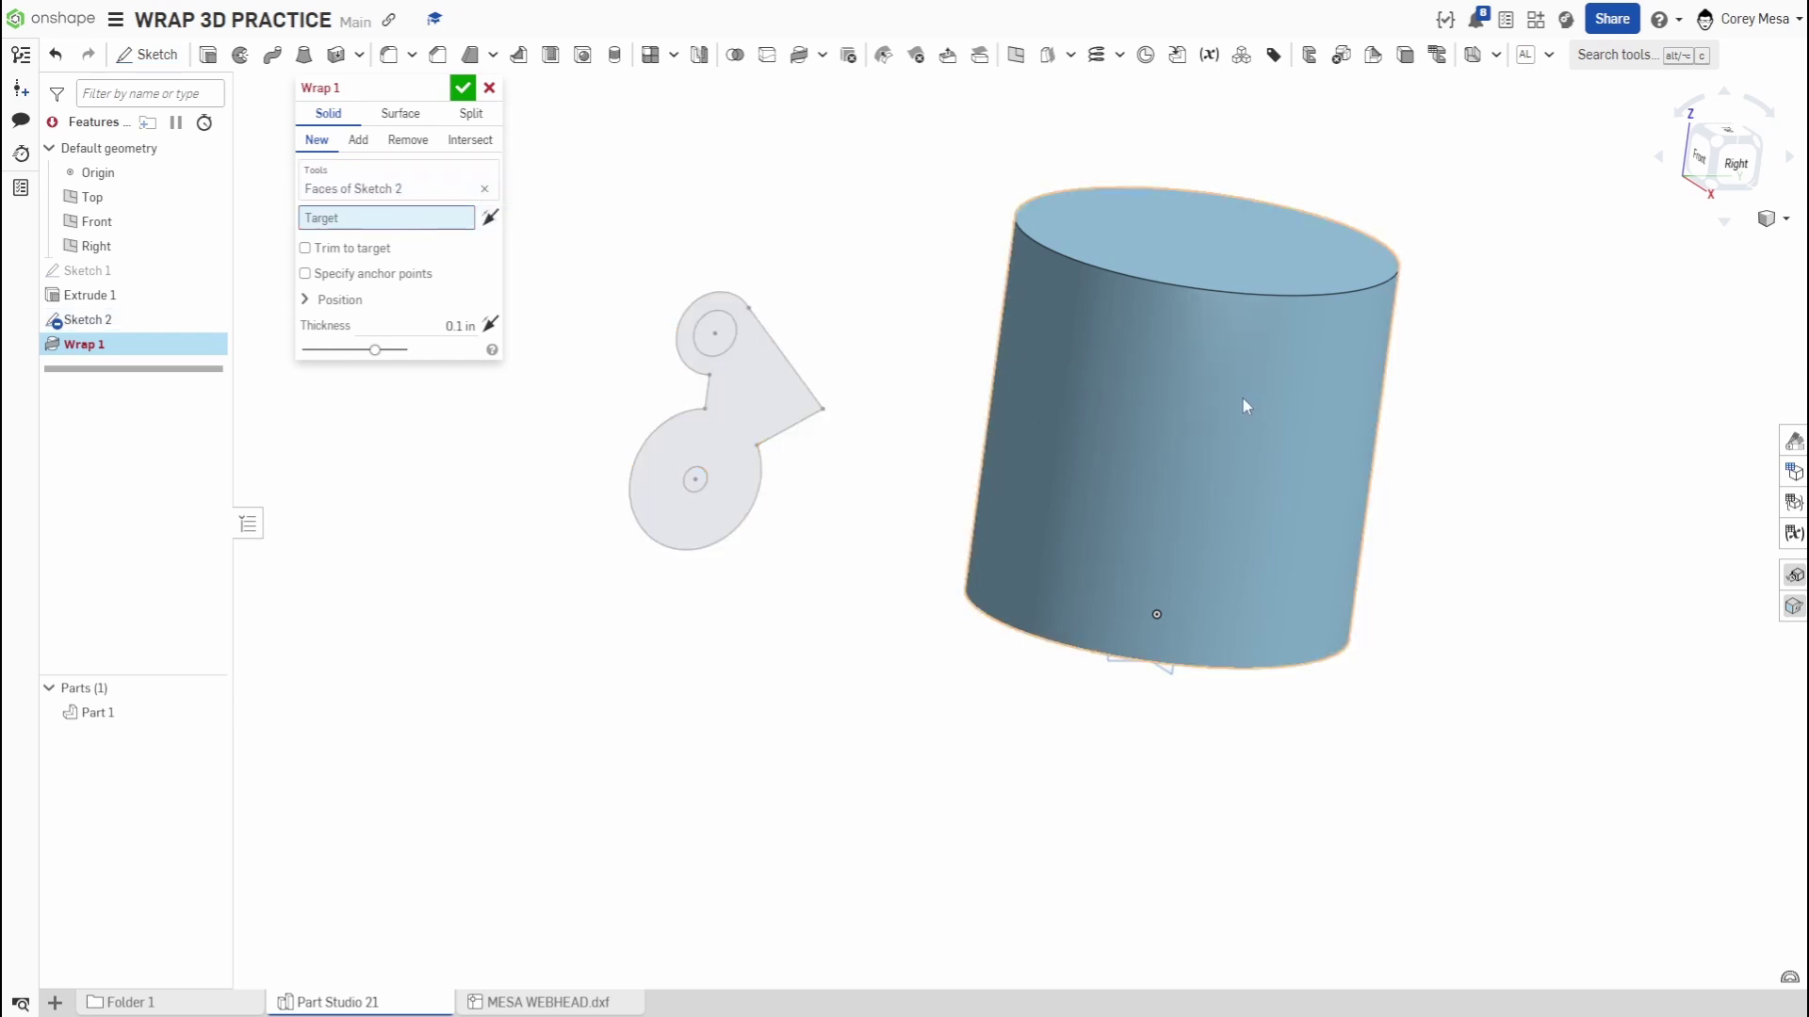
click(1241, 399)
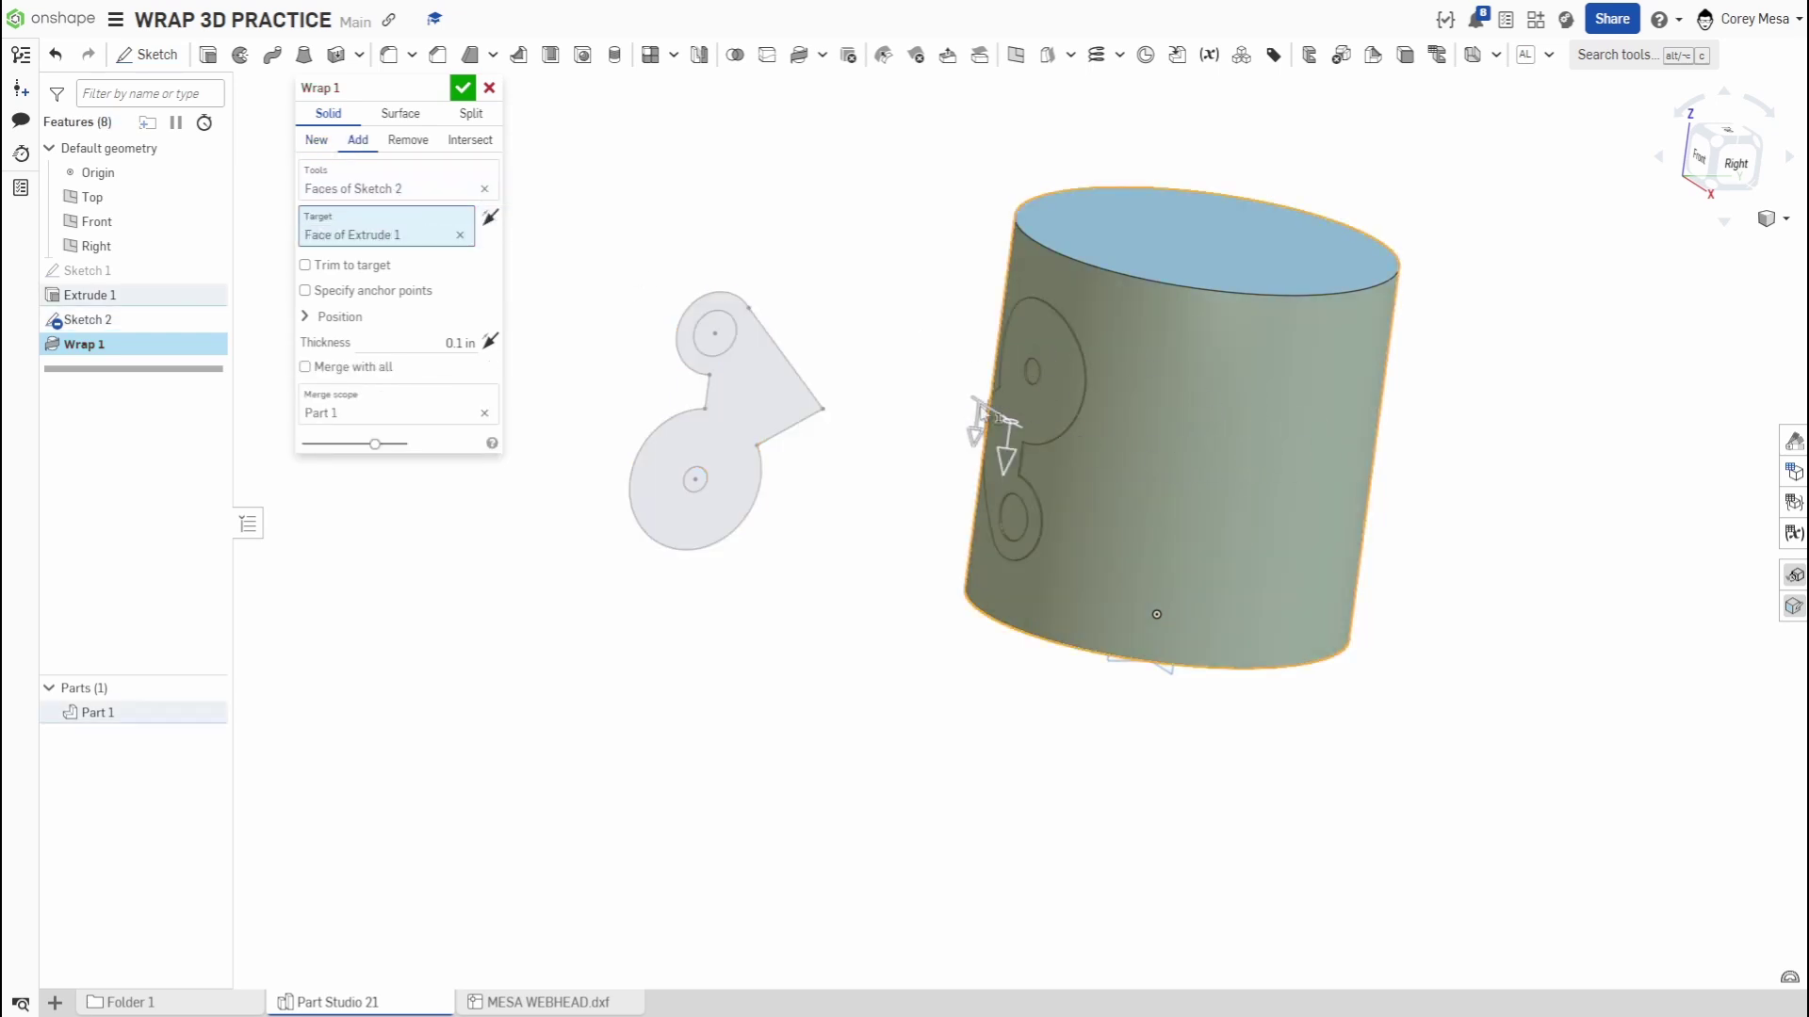
scroll(1027, 443, up, 3)
mouse_move(1016, 480)
right_down()
mouse_move(1091, 489)
mouse_move(1042, 507)
mouse_move(1035, 479)
right_up()
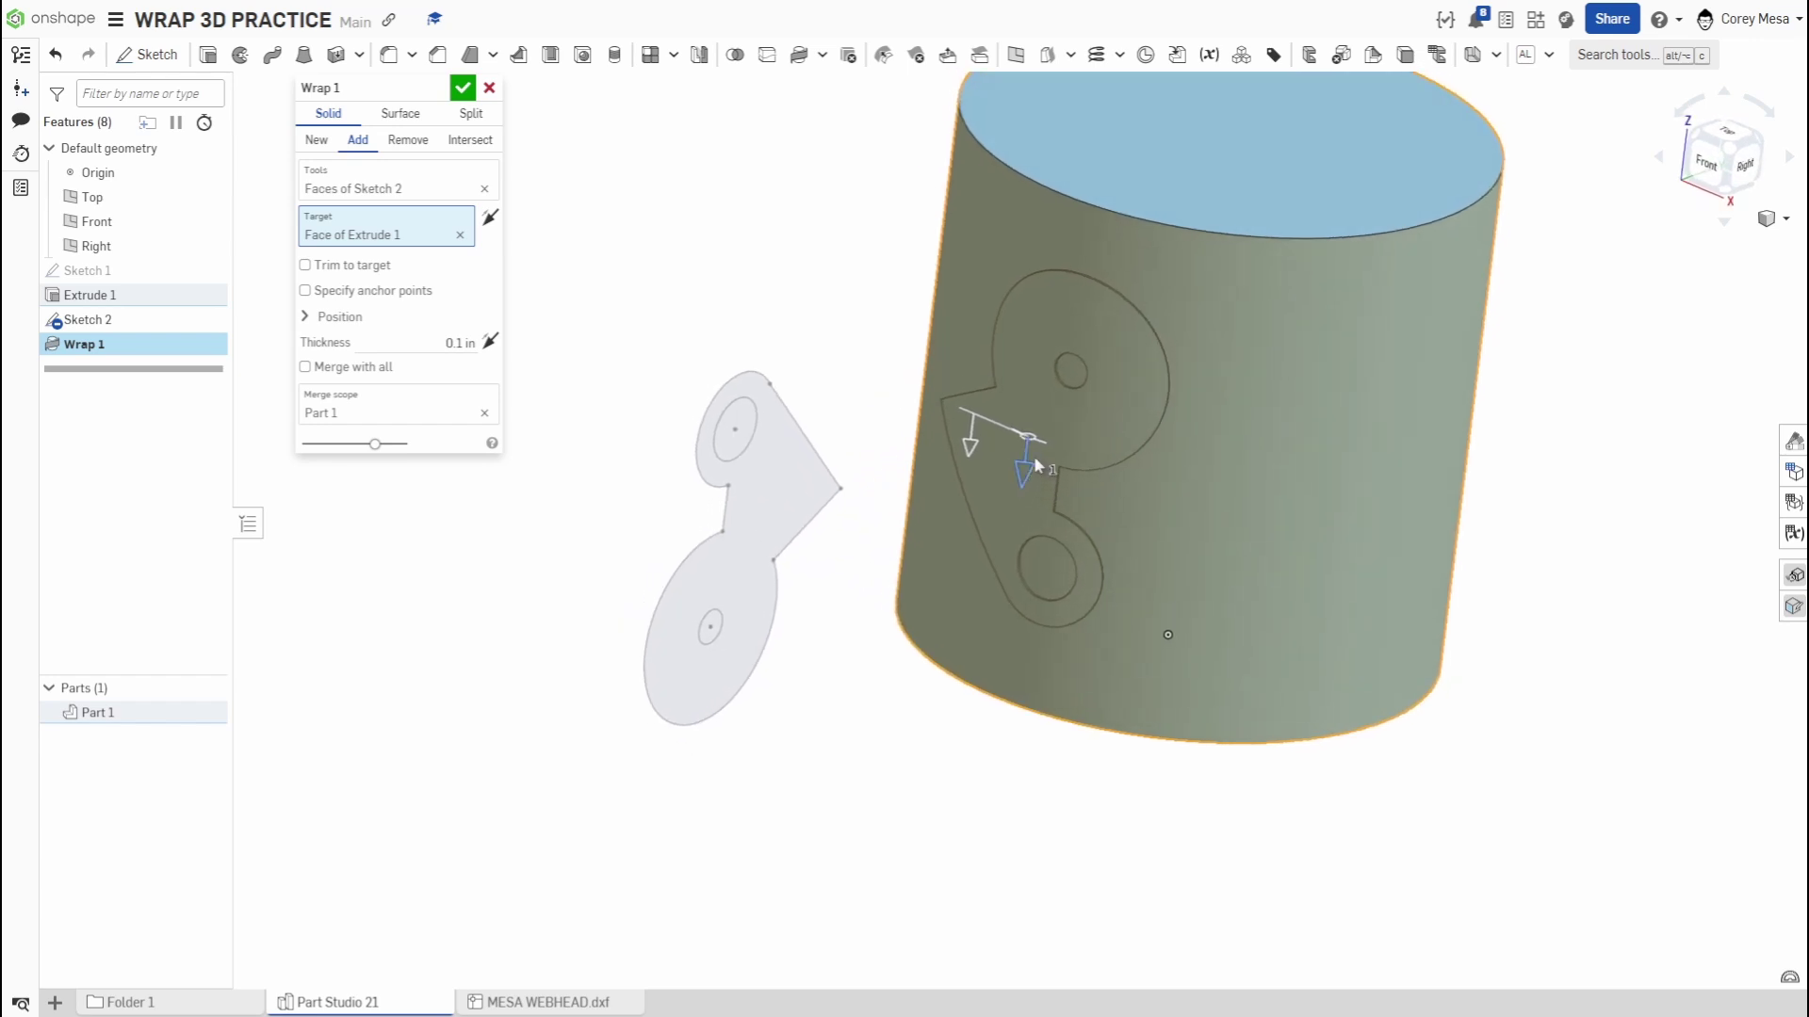
middle_drag(1032, 456, 1005, 546)
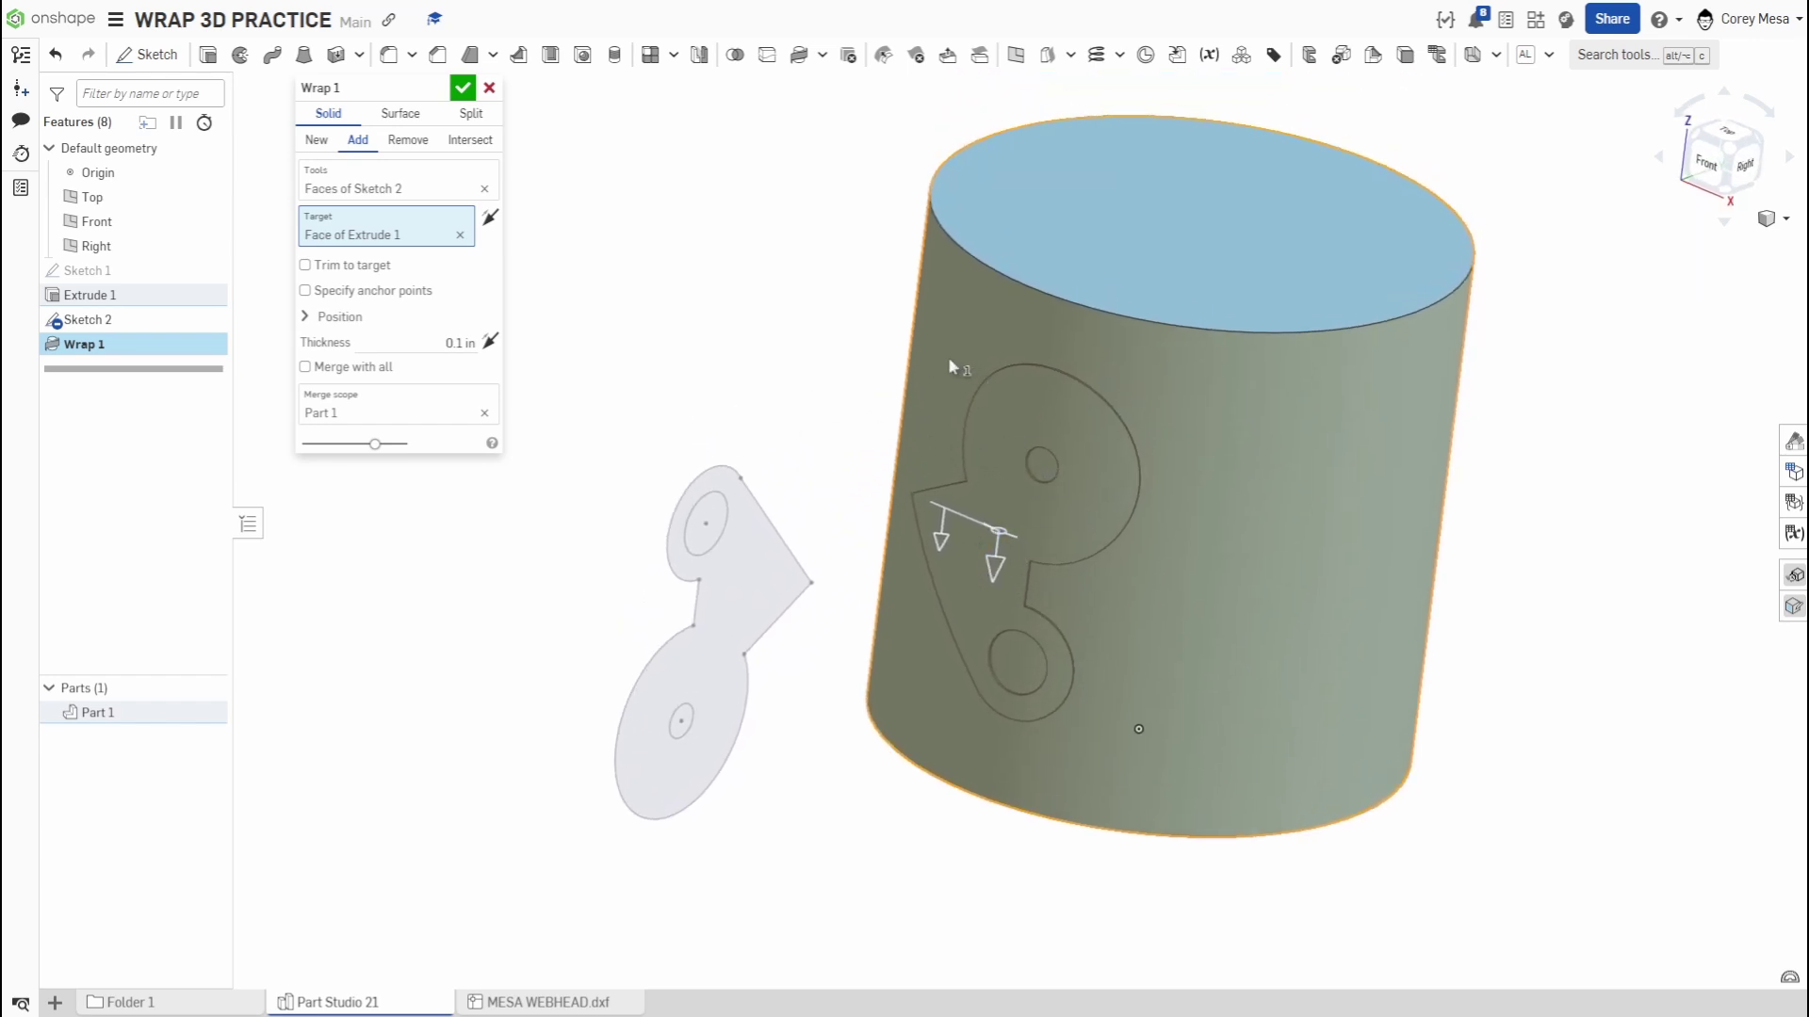
Reveal Wrap 1's position settings, leaving U shift and V shift at 0 in
click(305, 317)
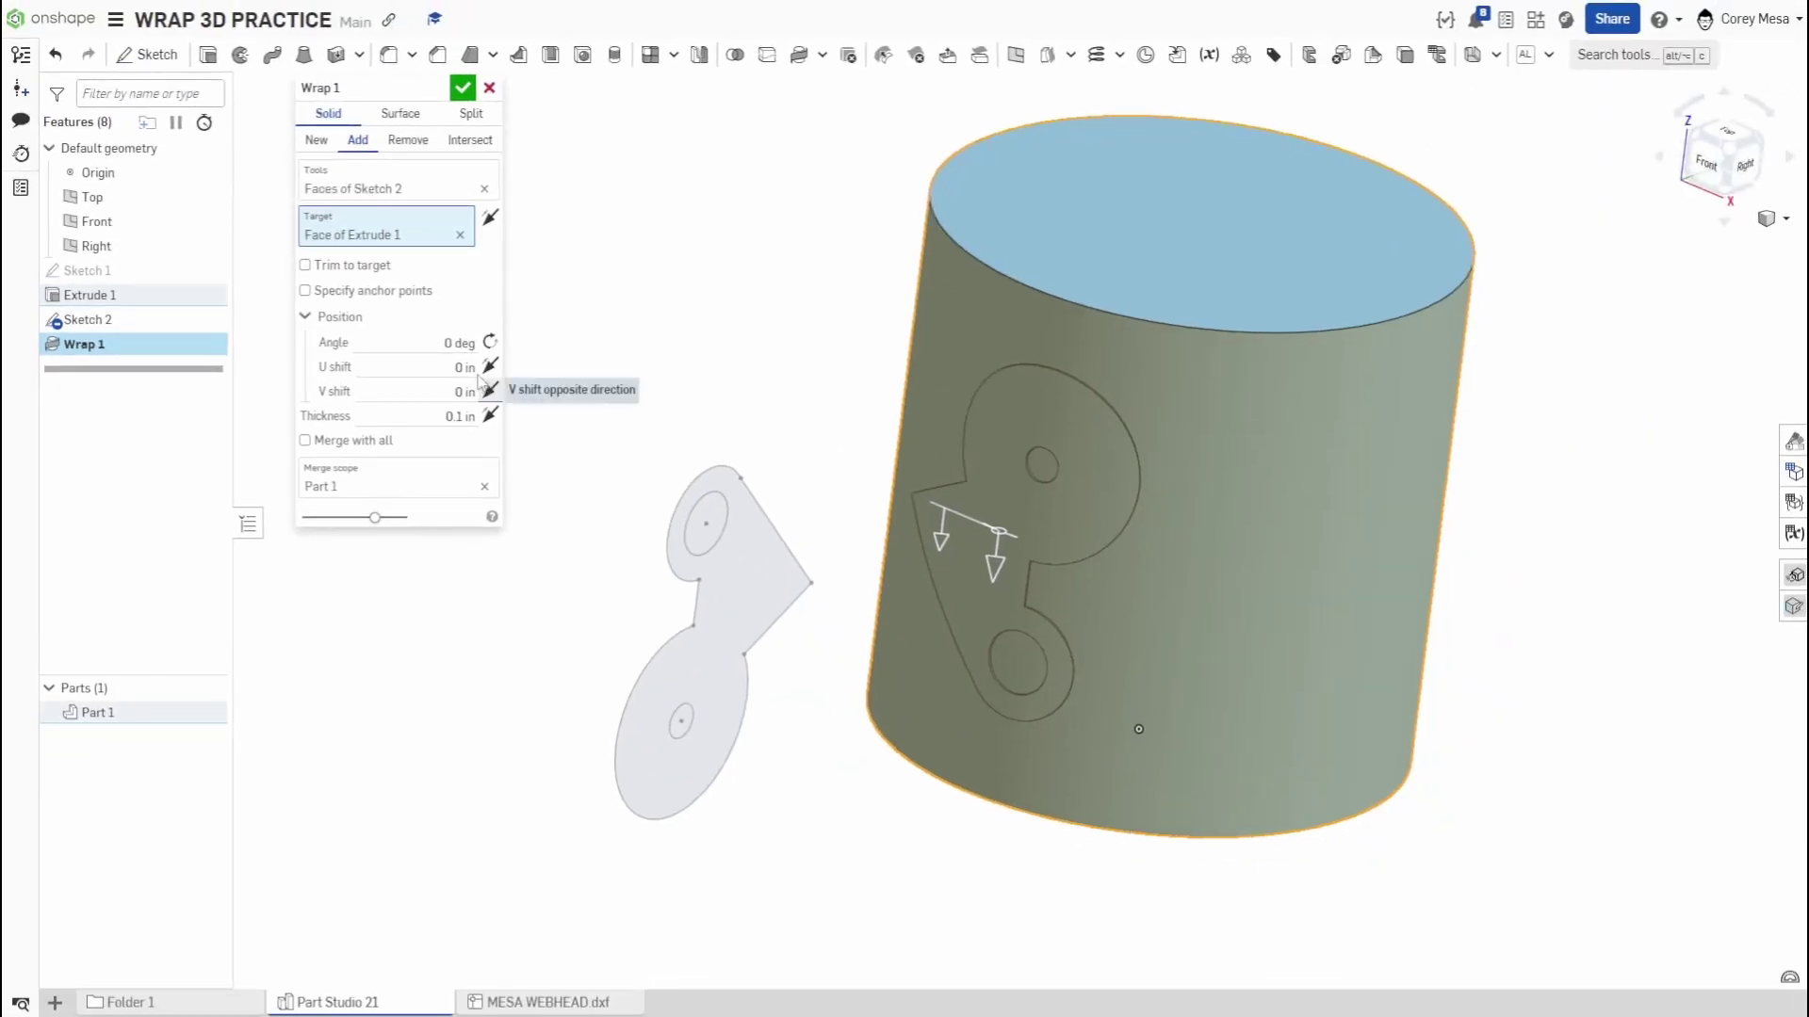
click(541, 390)
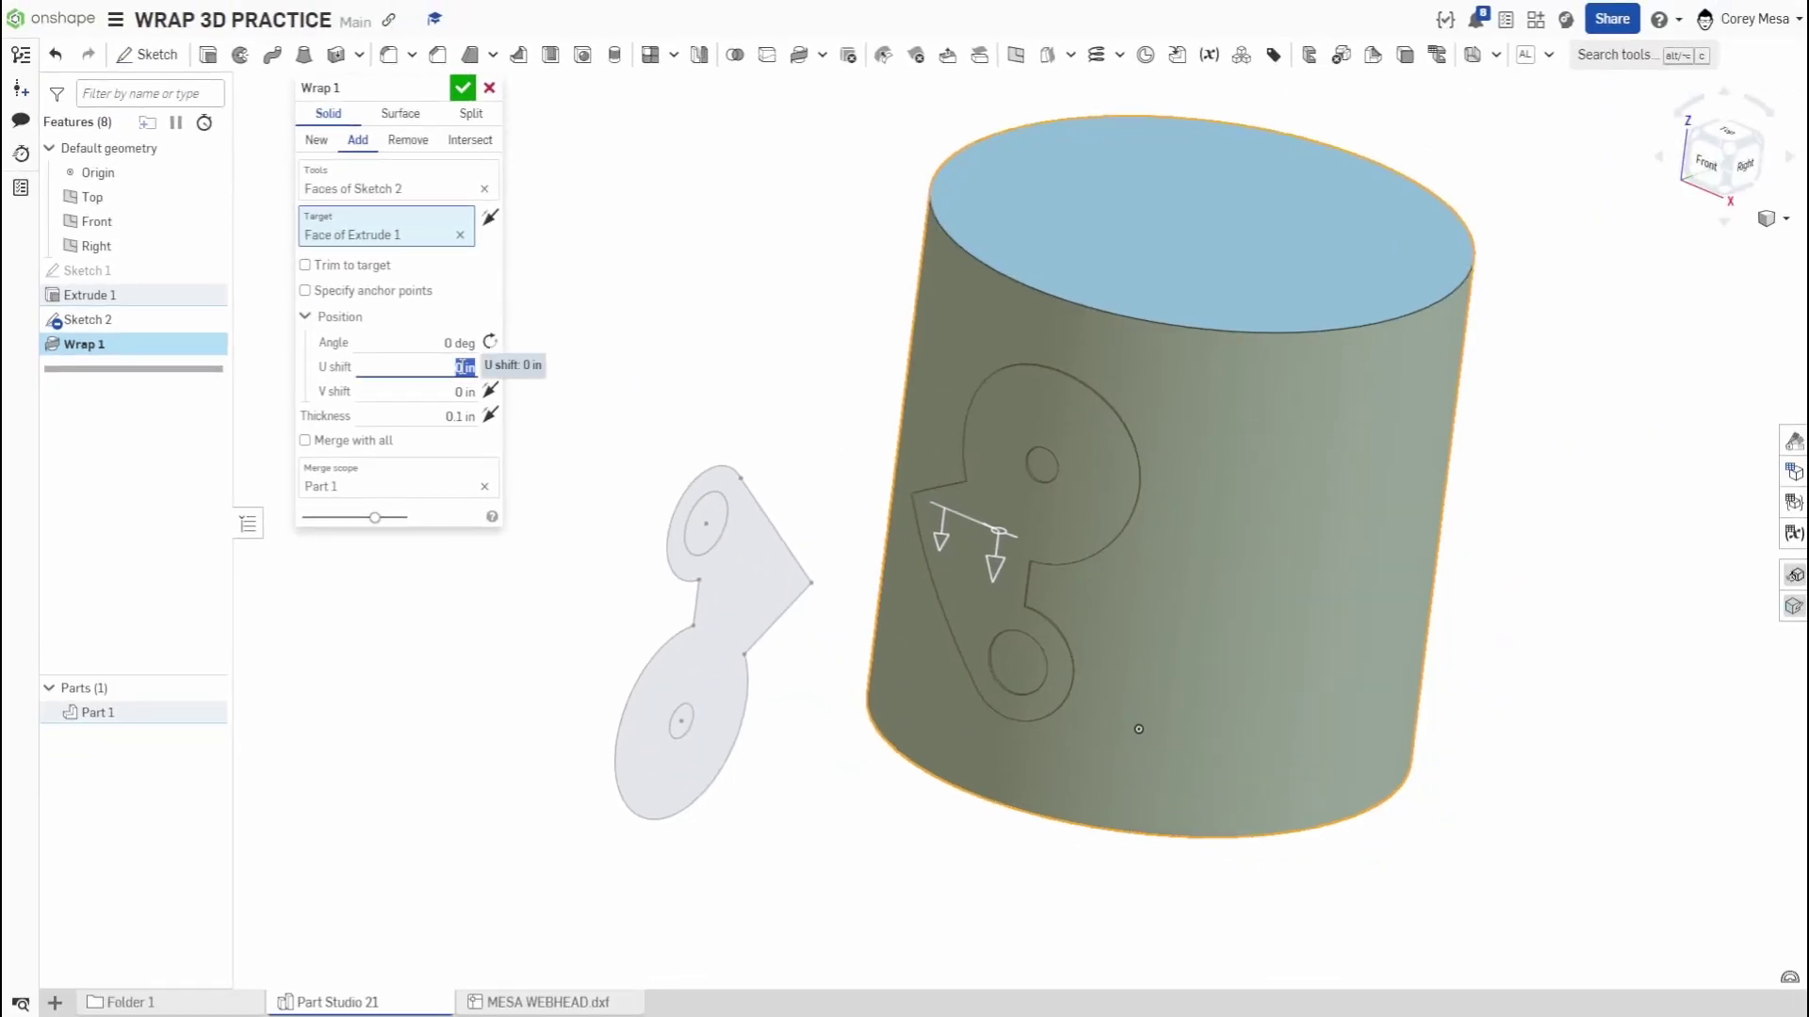
key(Up)
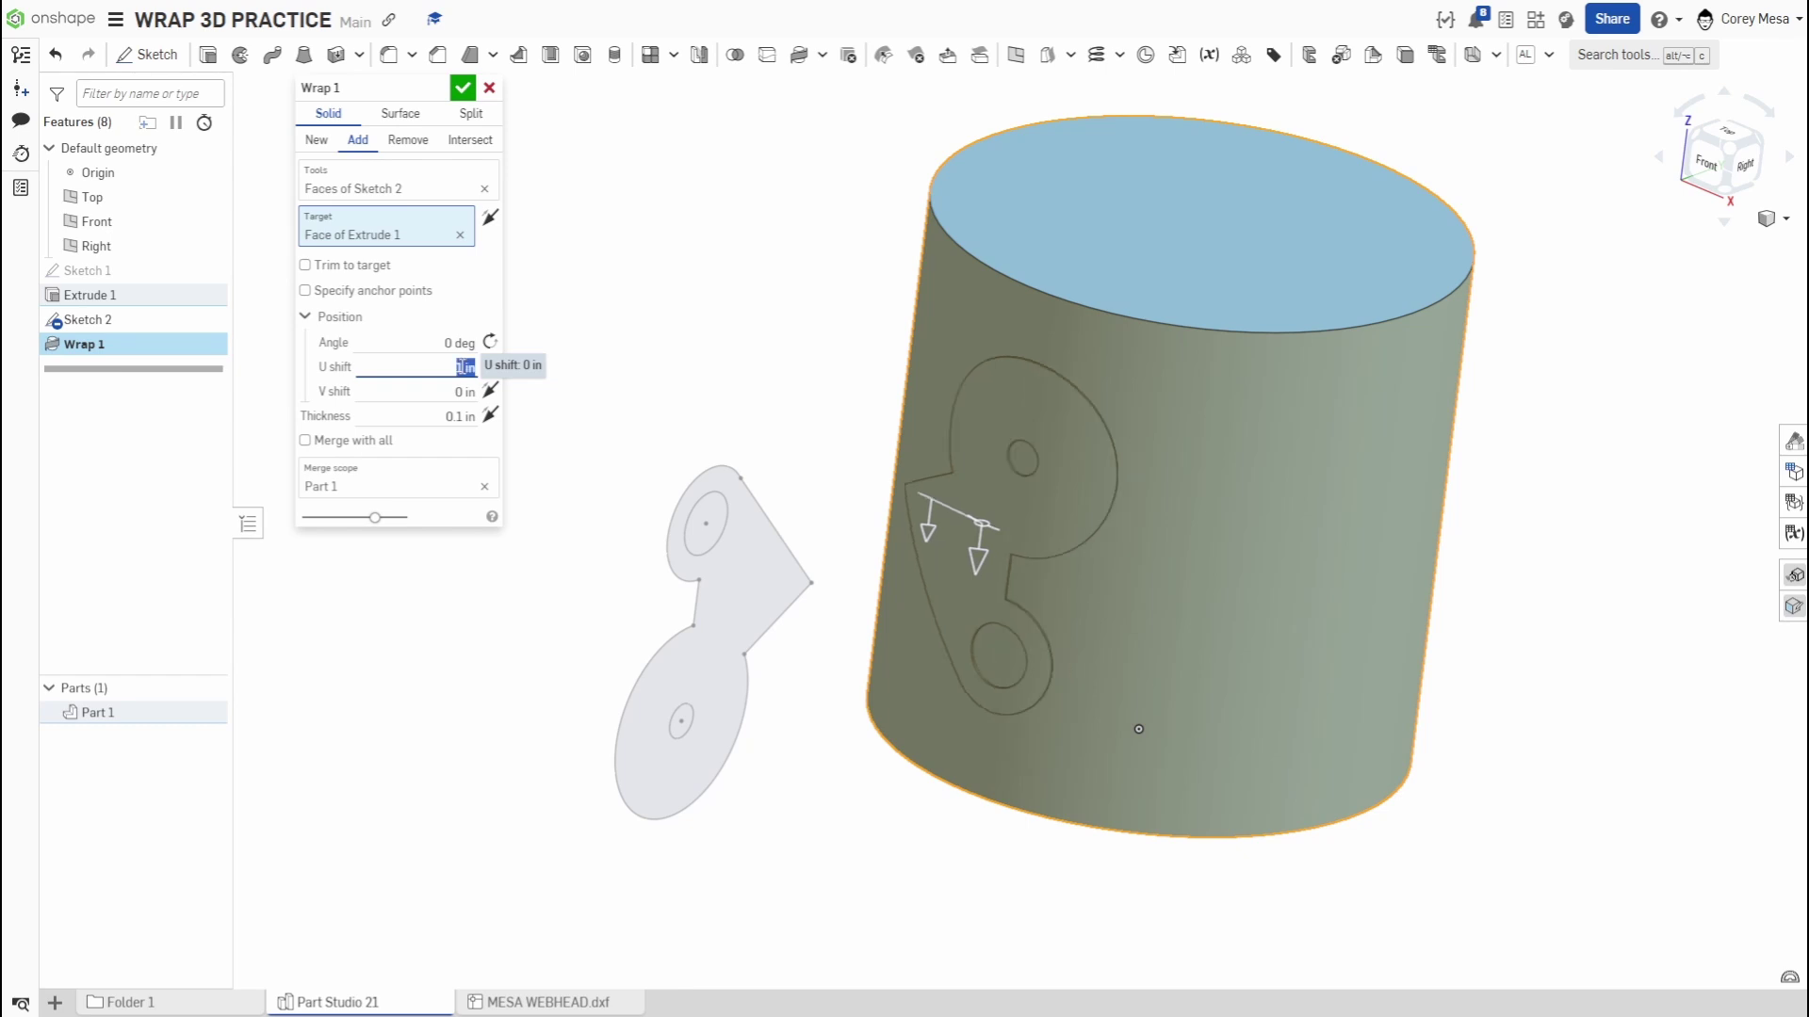
key(Down)
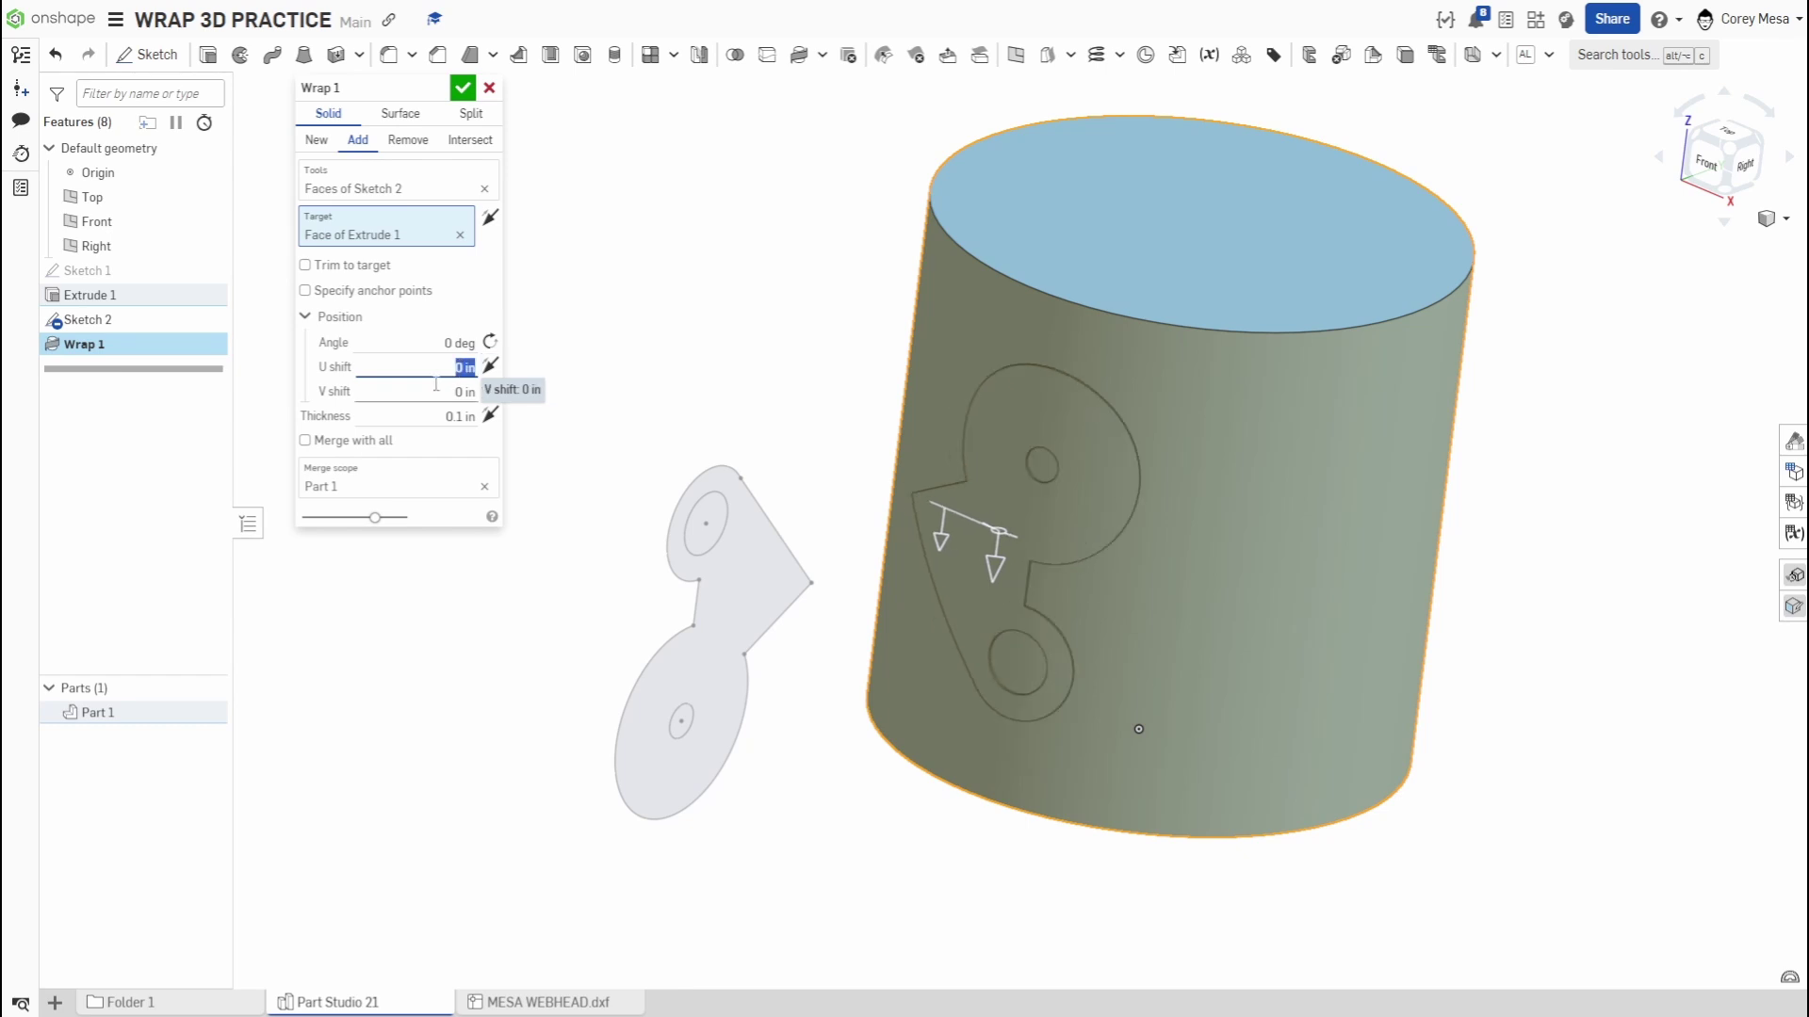
click(446, 390)
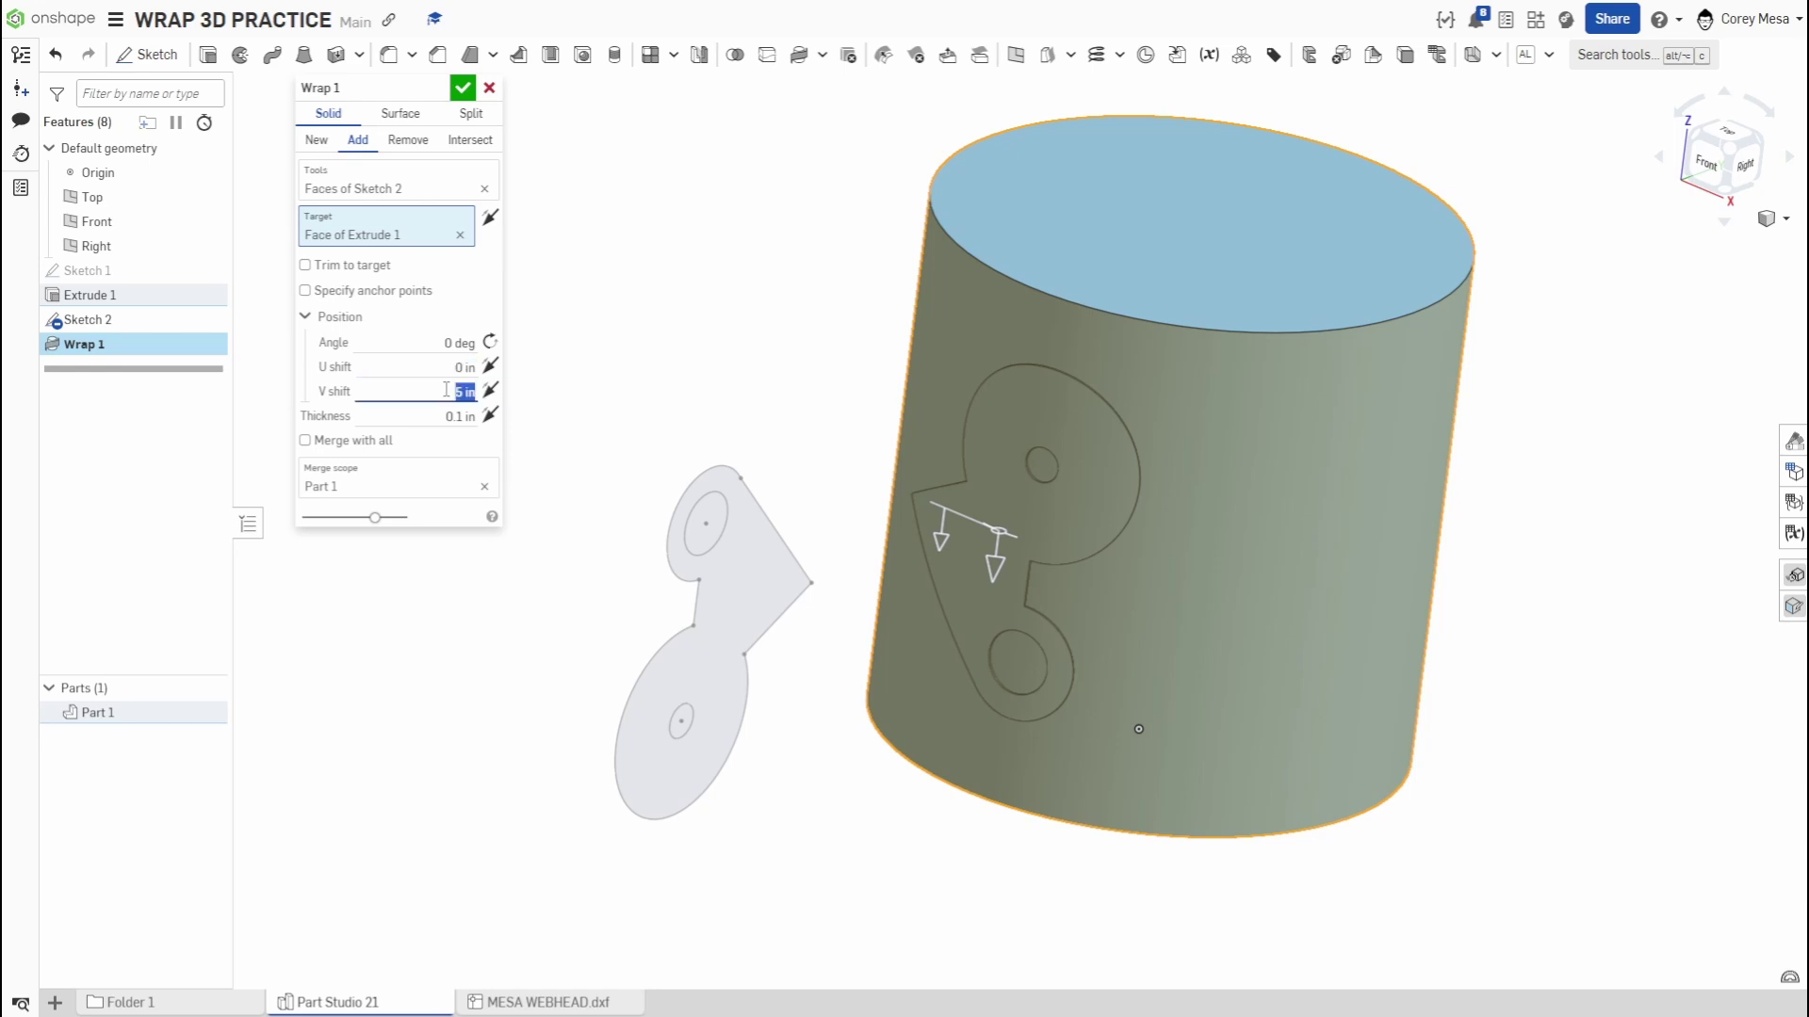
key(Up)
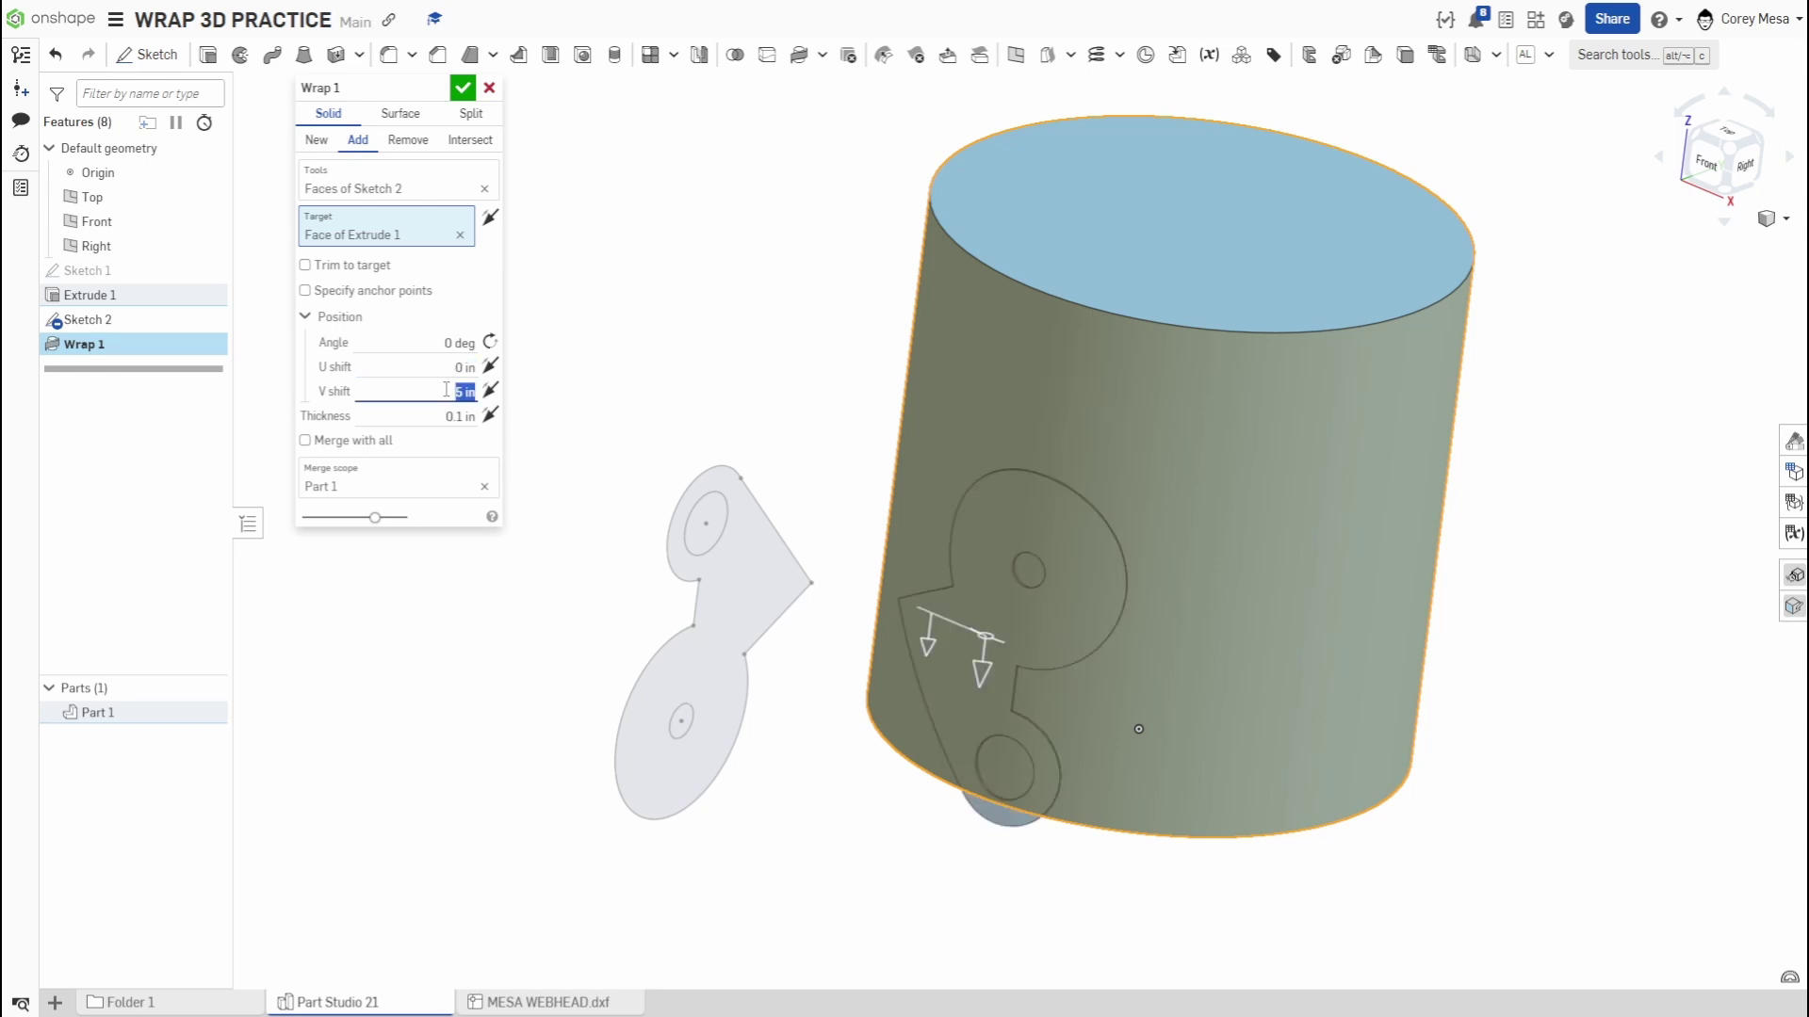
key(BackSpace)
text(0)
key(Return)
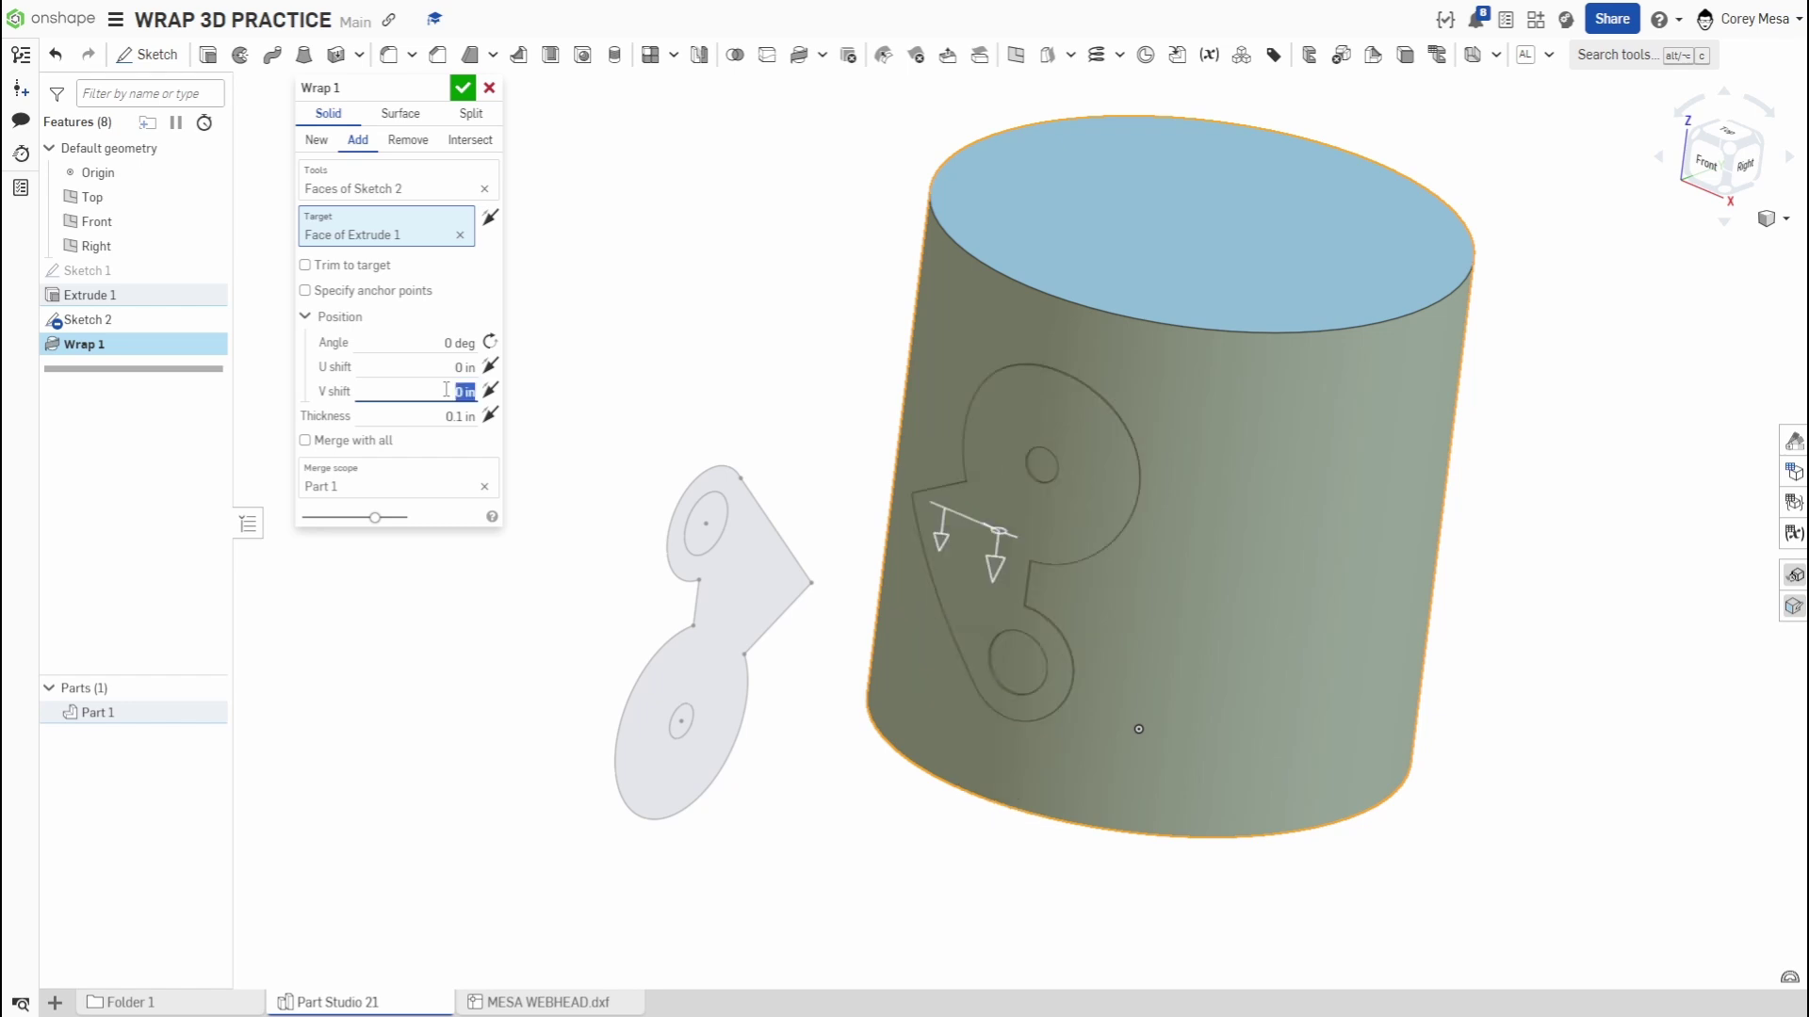
Rotate the wrapped outline 180° and set V shift to 12 in, then 6 in
click(443, 341)
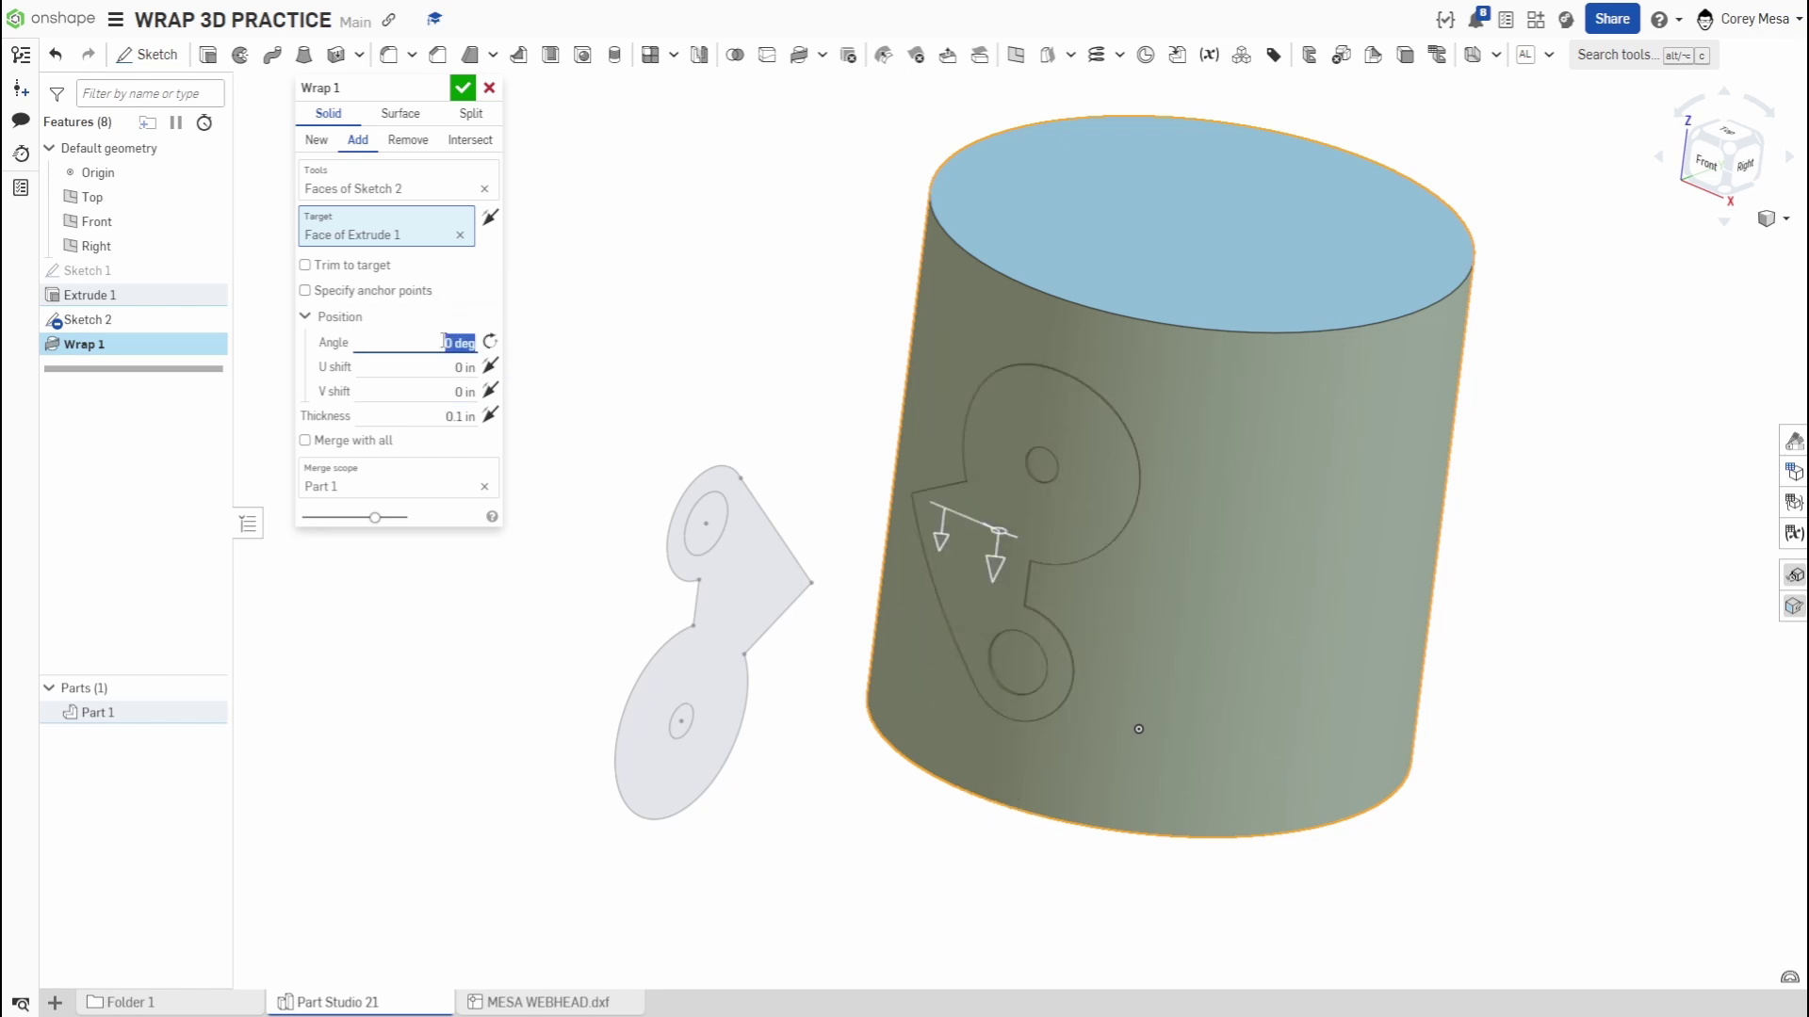
text(180)
key(Return)
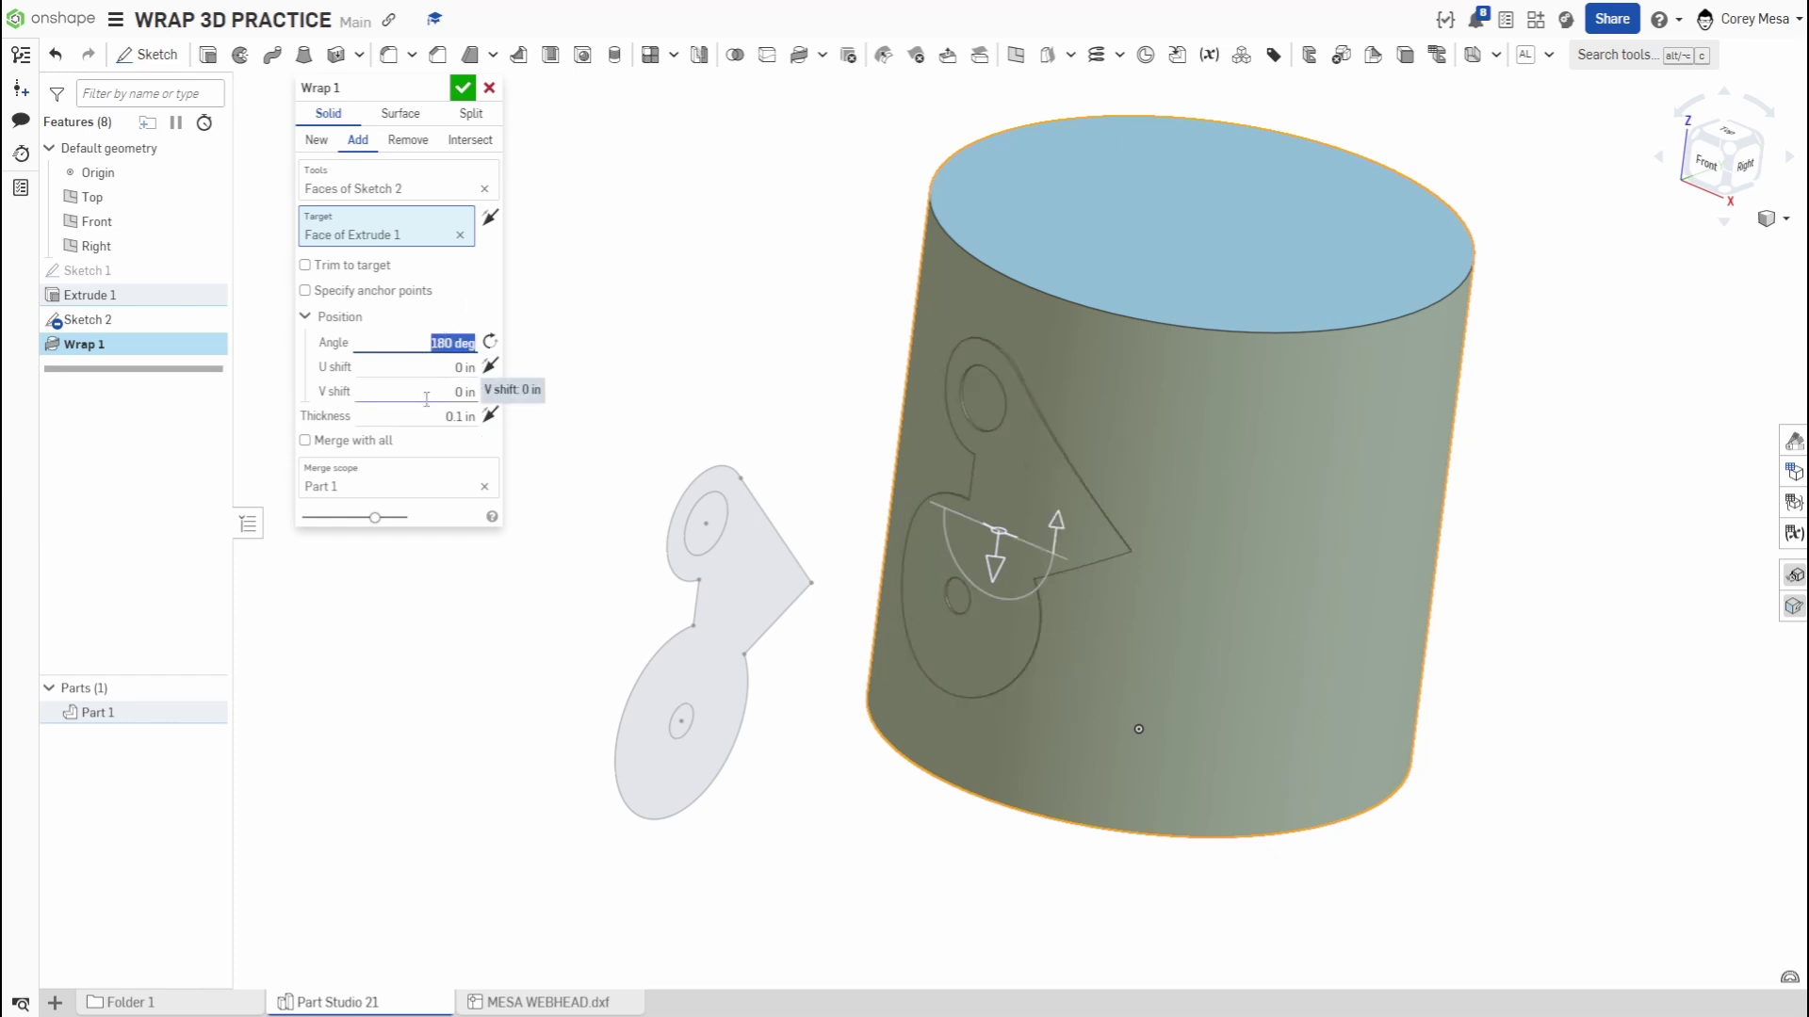
click(459, 390)
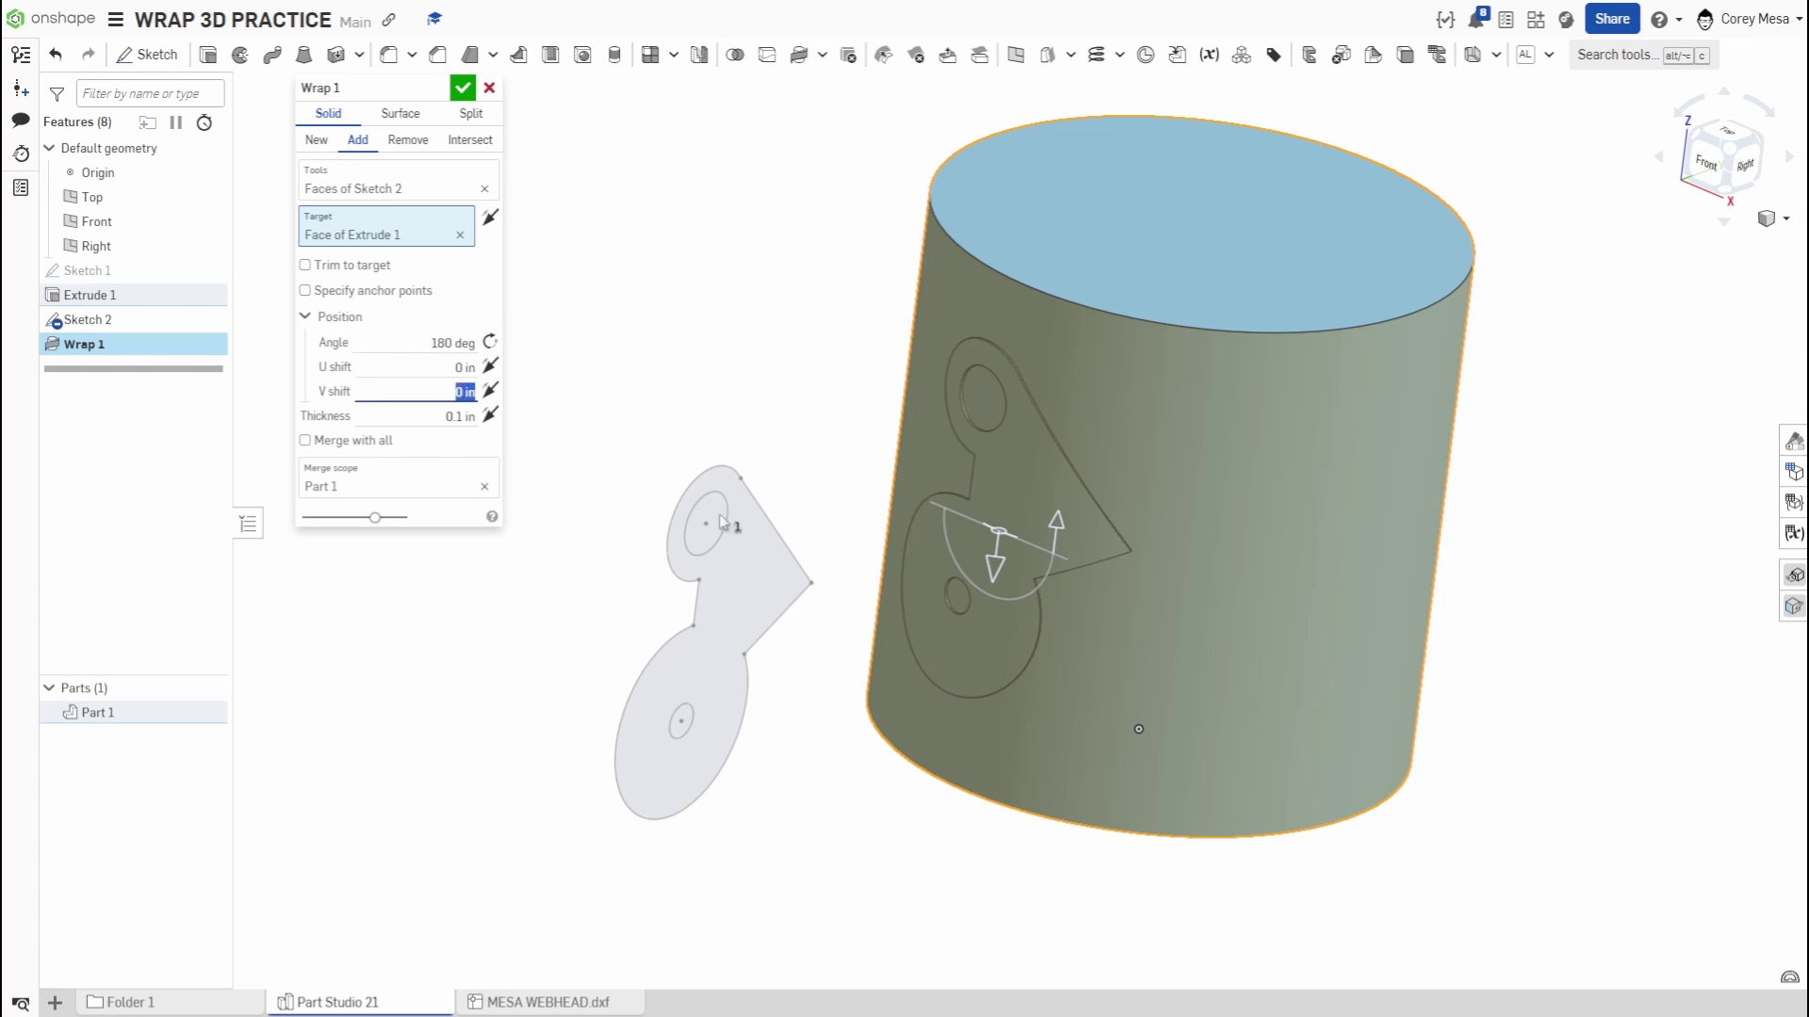
text(12)
key(Return)
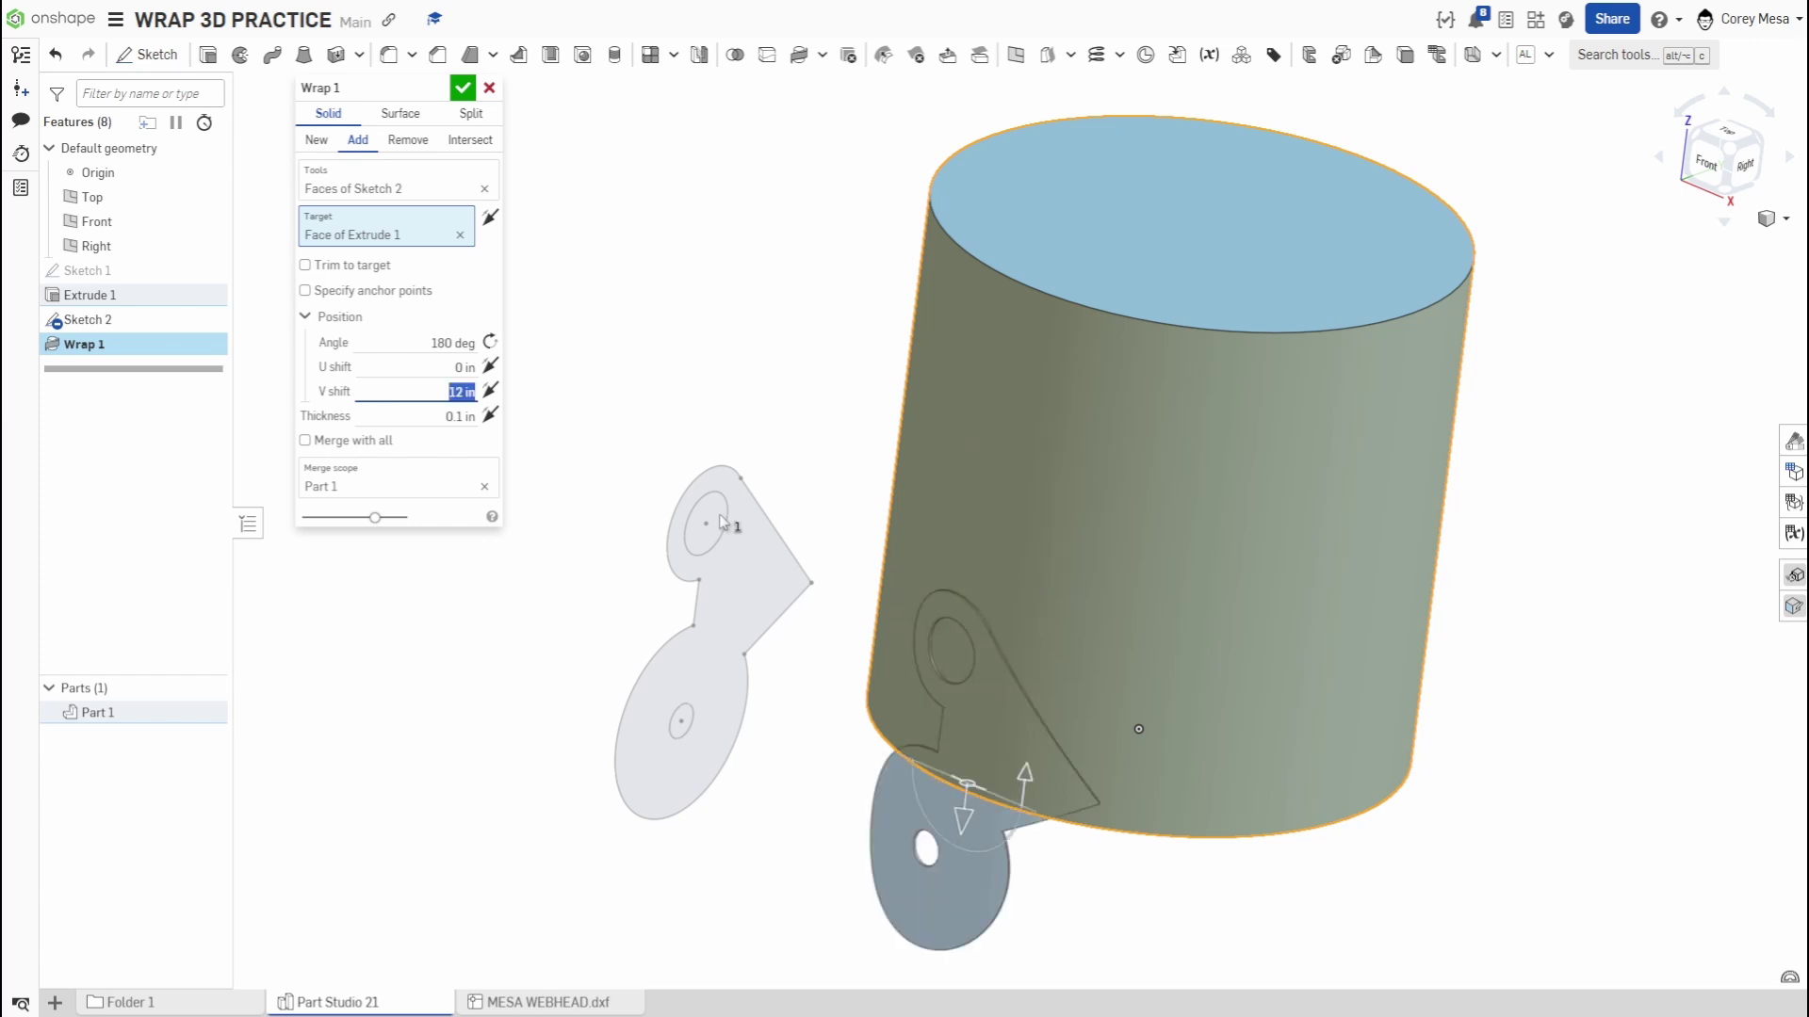
text(6)
key(Return)
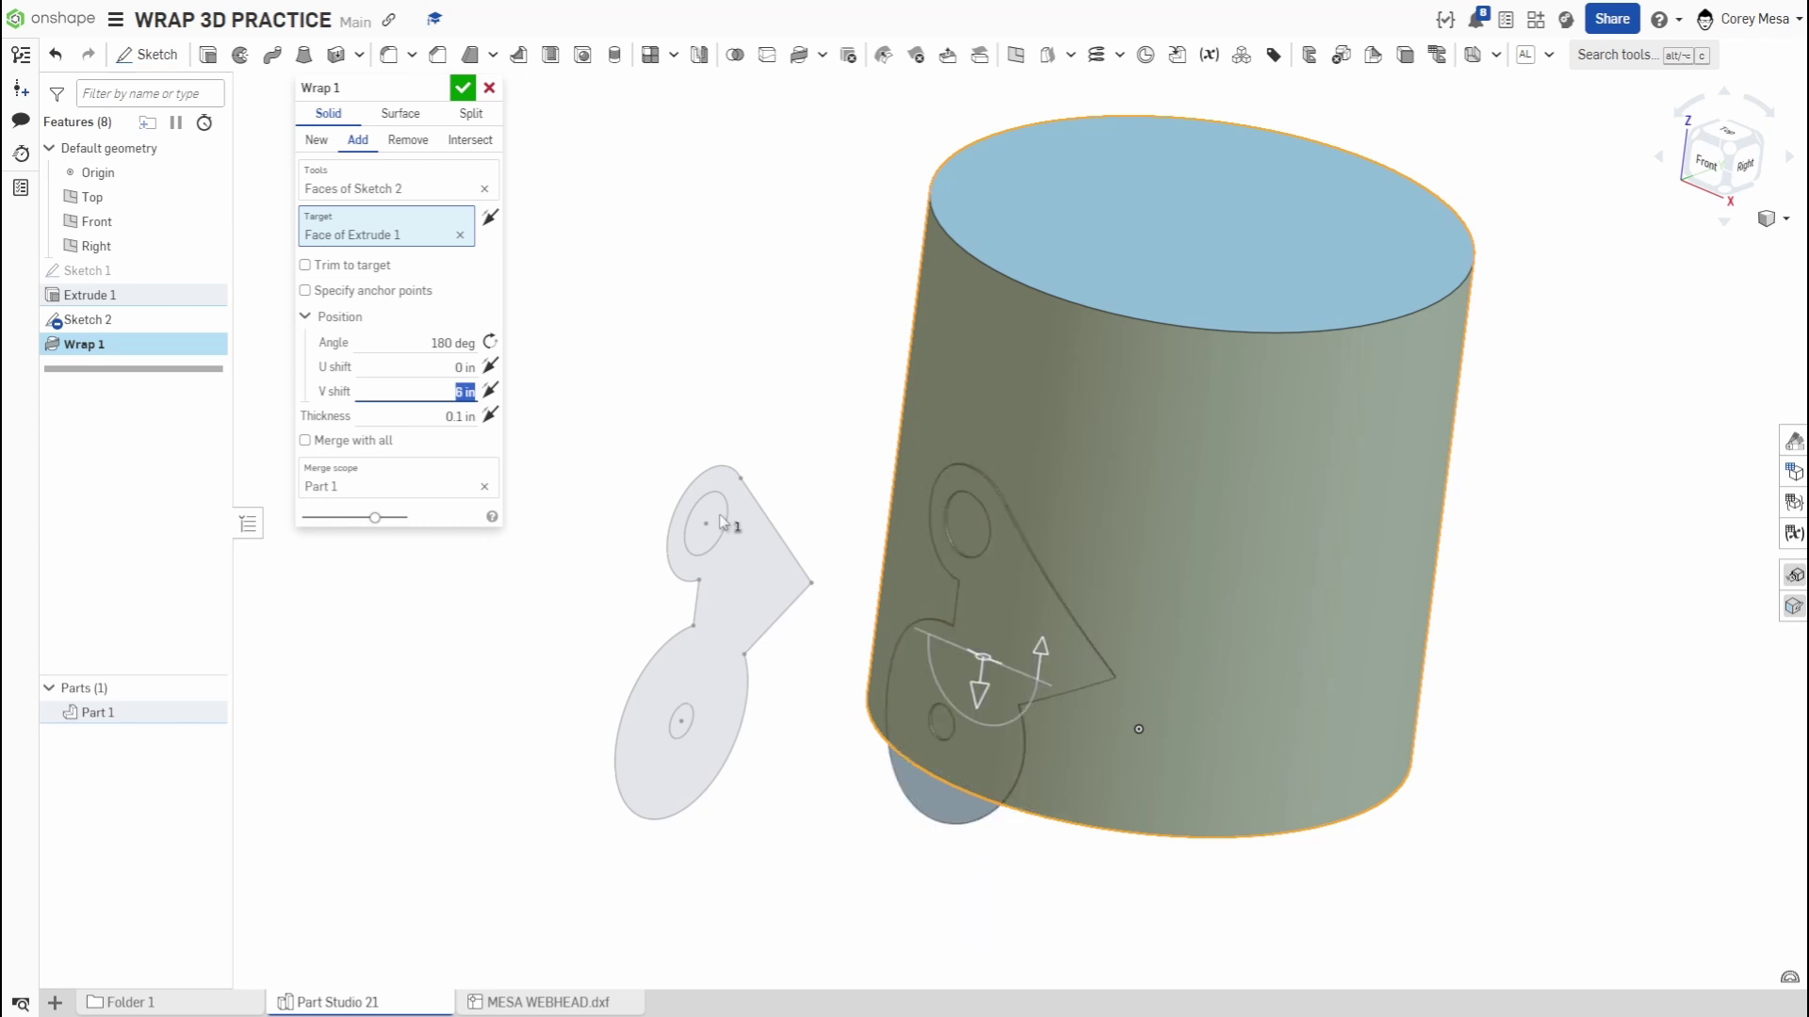
Inspect the wrapped outline, then set Wrap 1's thickness to 0.6 in, then 1.2 in
right_drag(926, 641, 936, 767)
scroll(952, 726, up, 5)
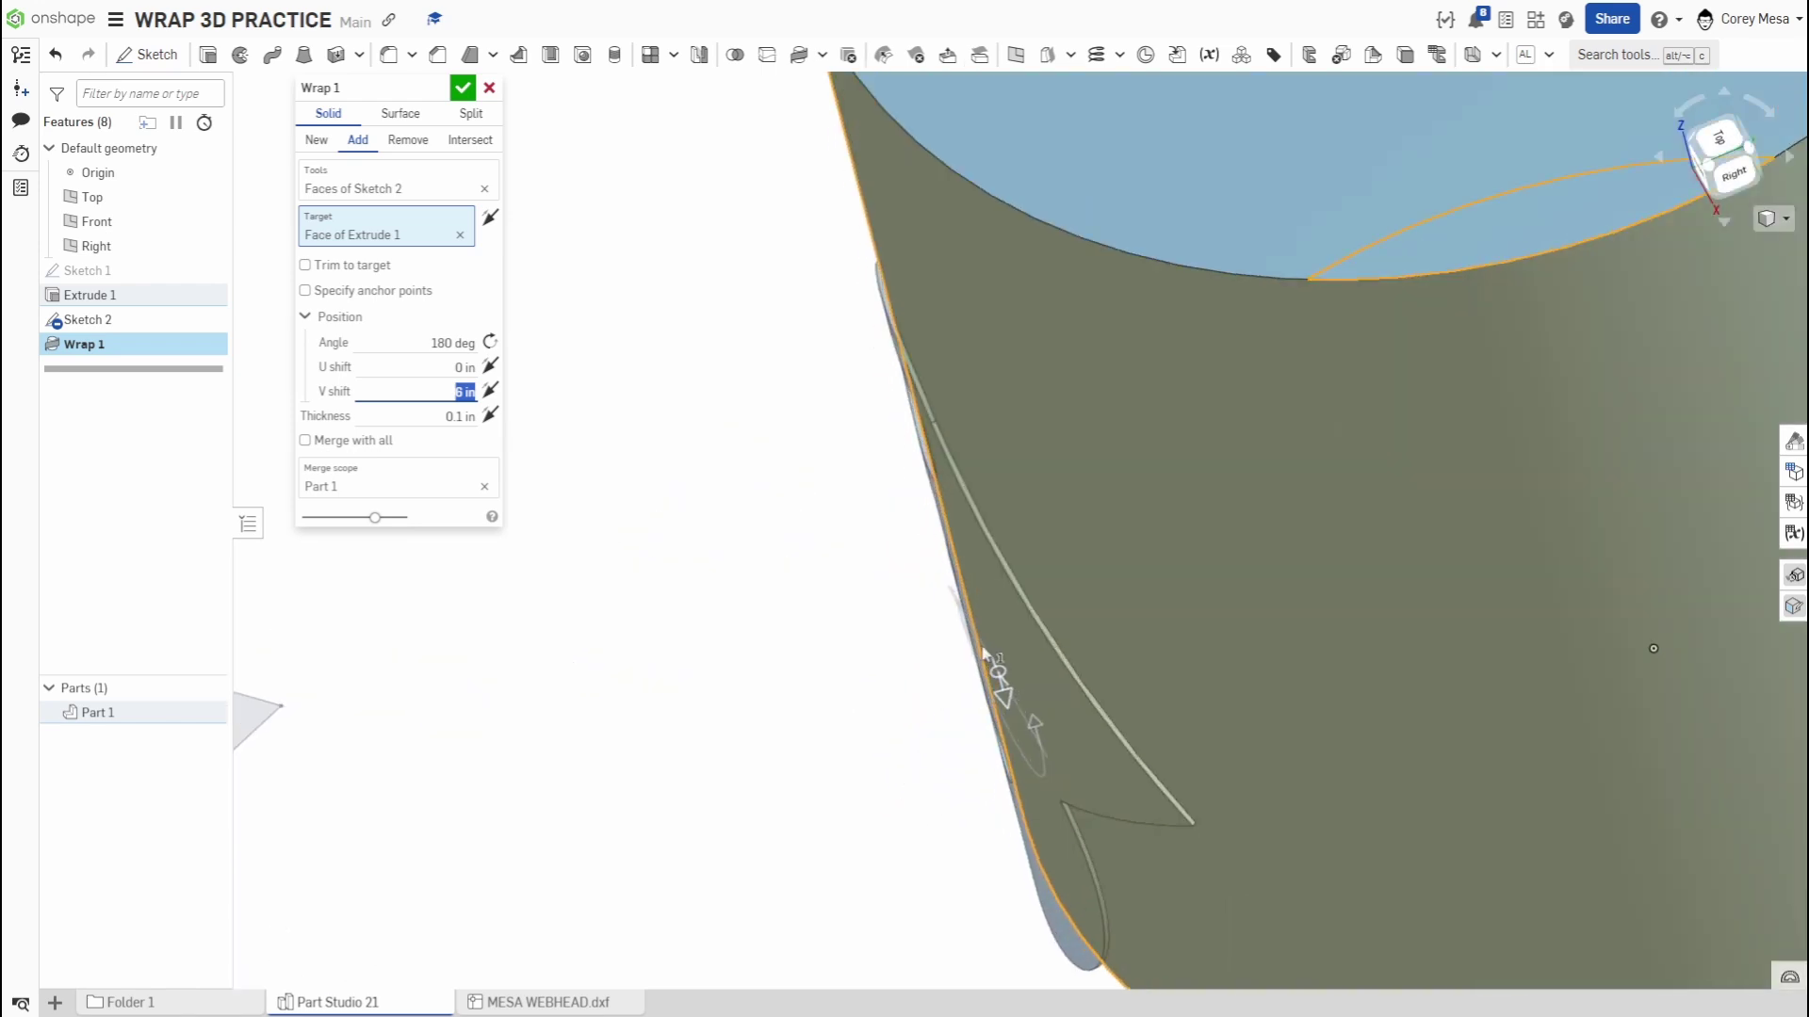
right_drag(1145, 661, 750, 489)
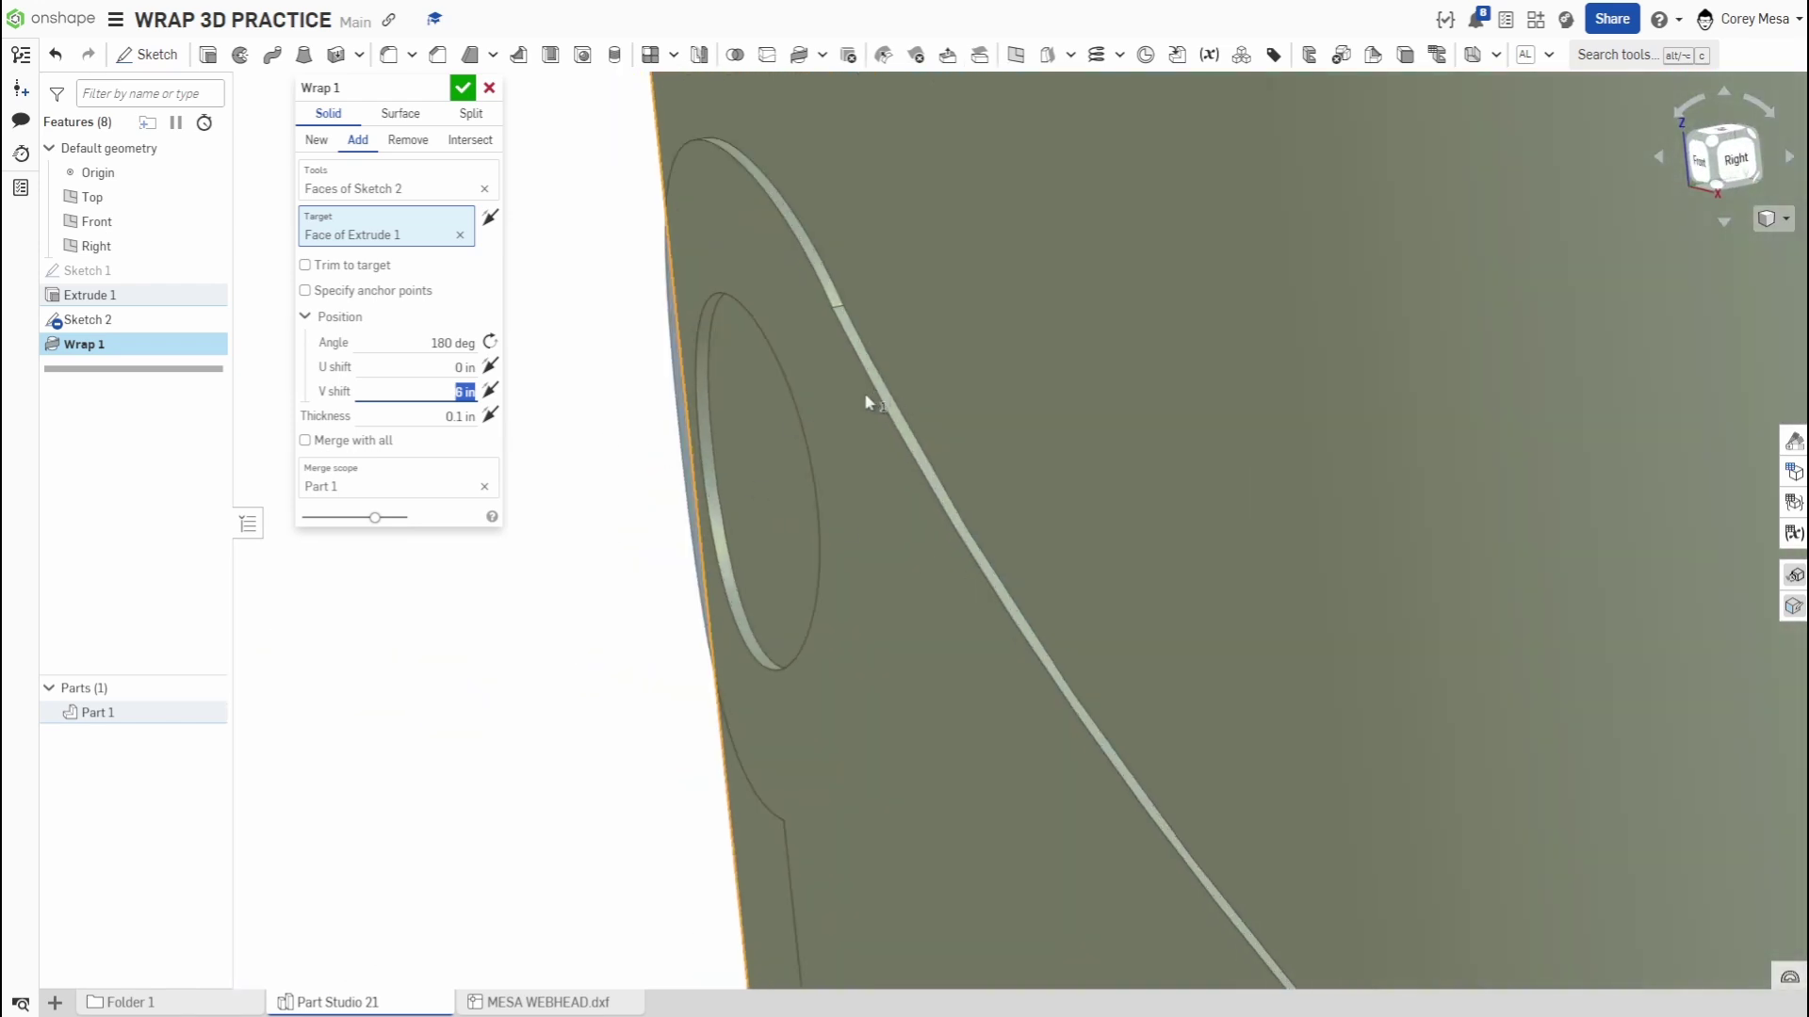
right_drag(860, 404, 830, 440)
scroll(830, 440, down, 5)
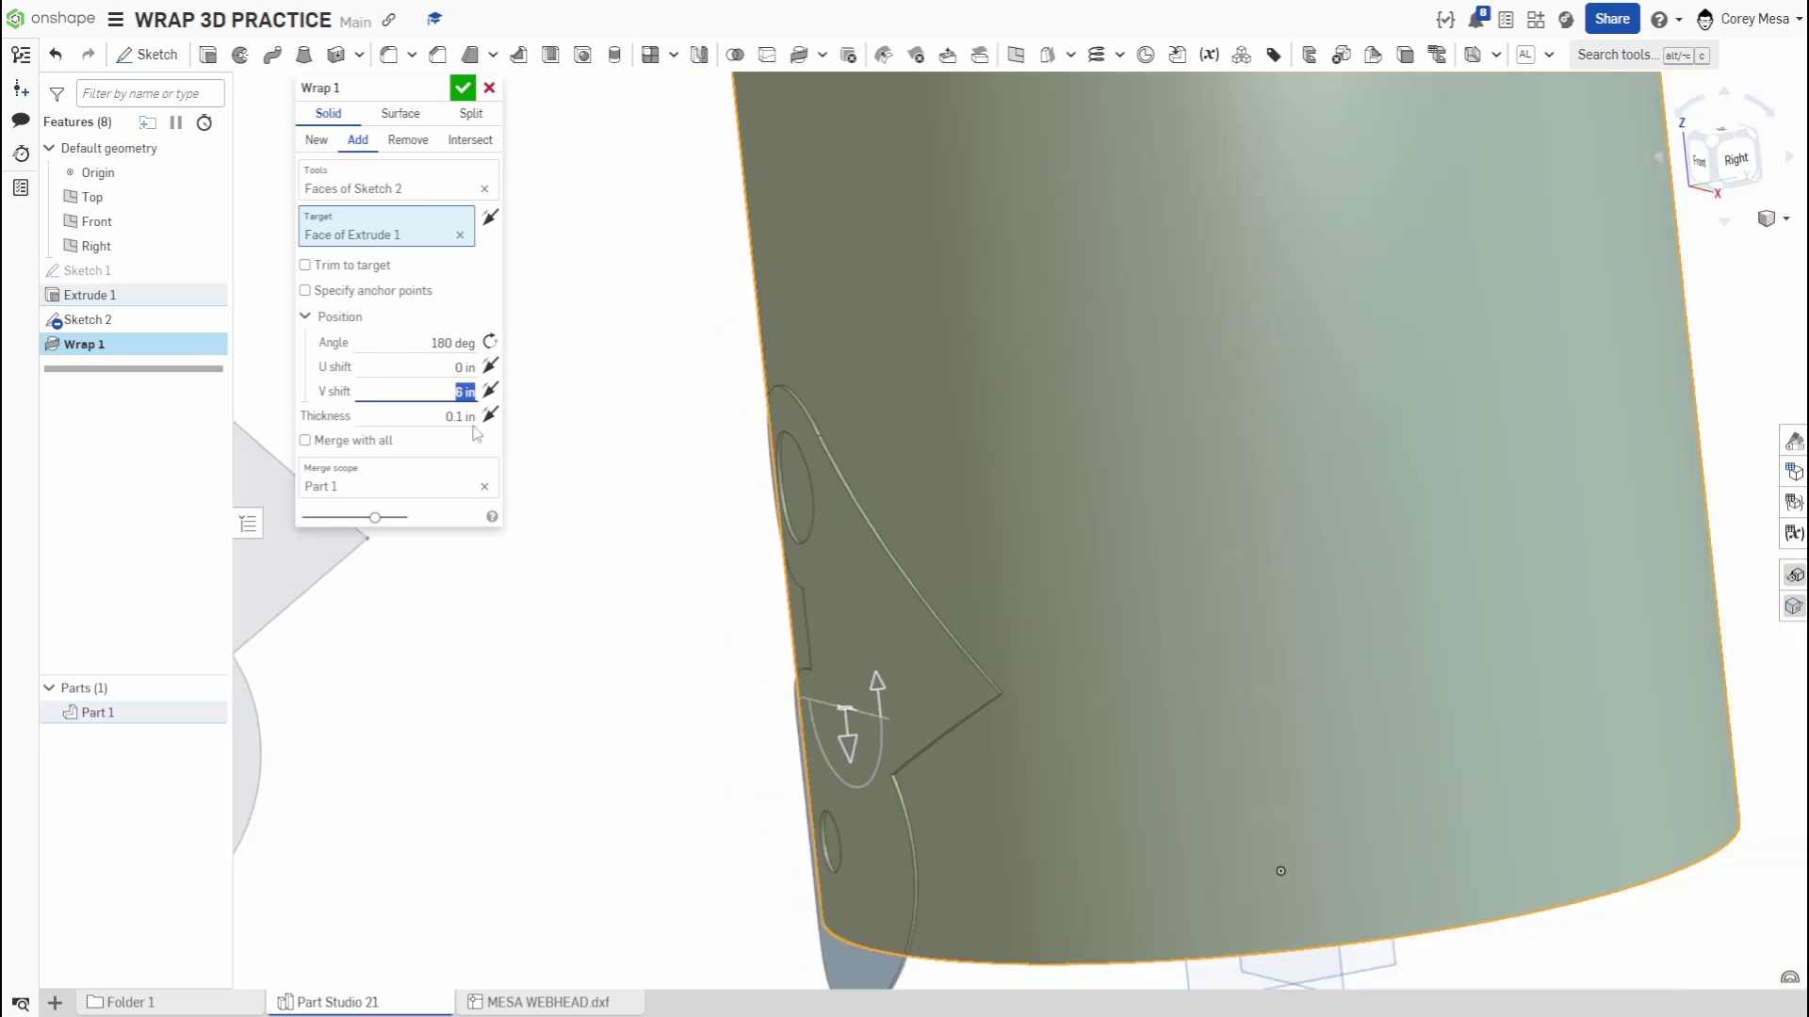
click(462, 417)
text(0.6)
key(Return)
text(1.2)
key(Return)
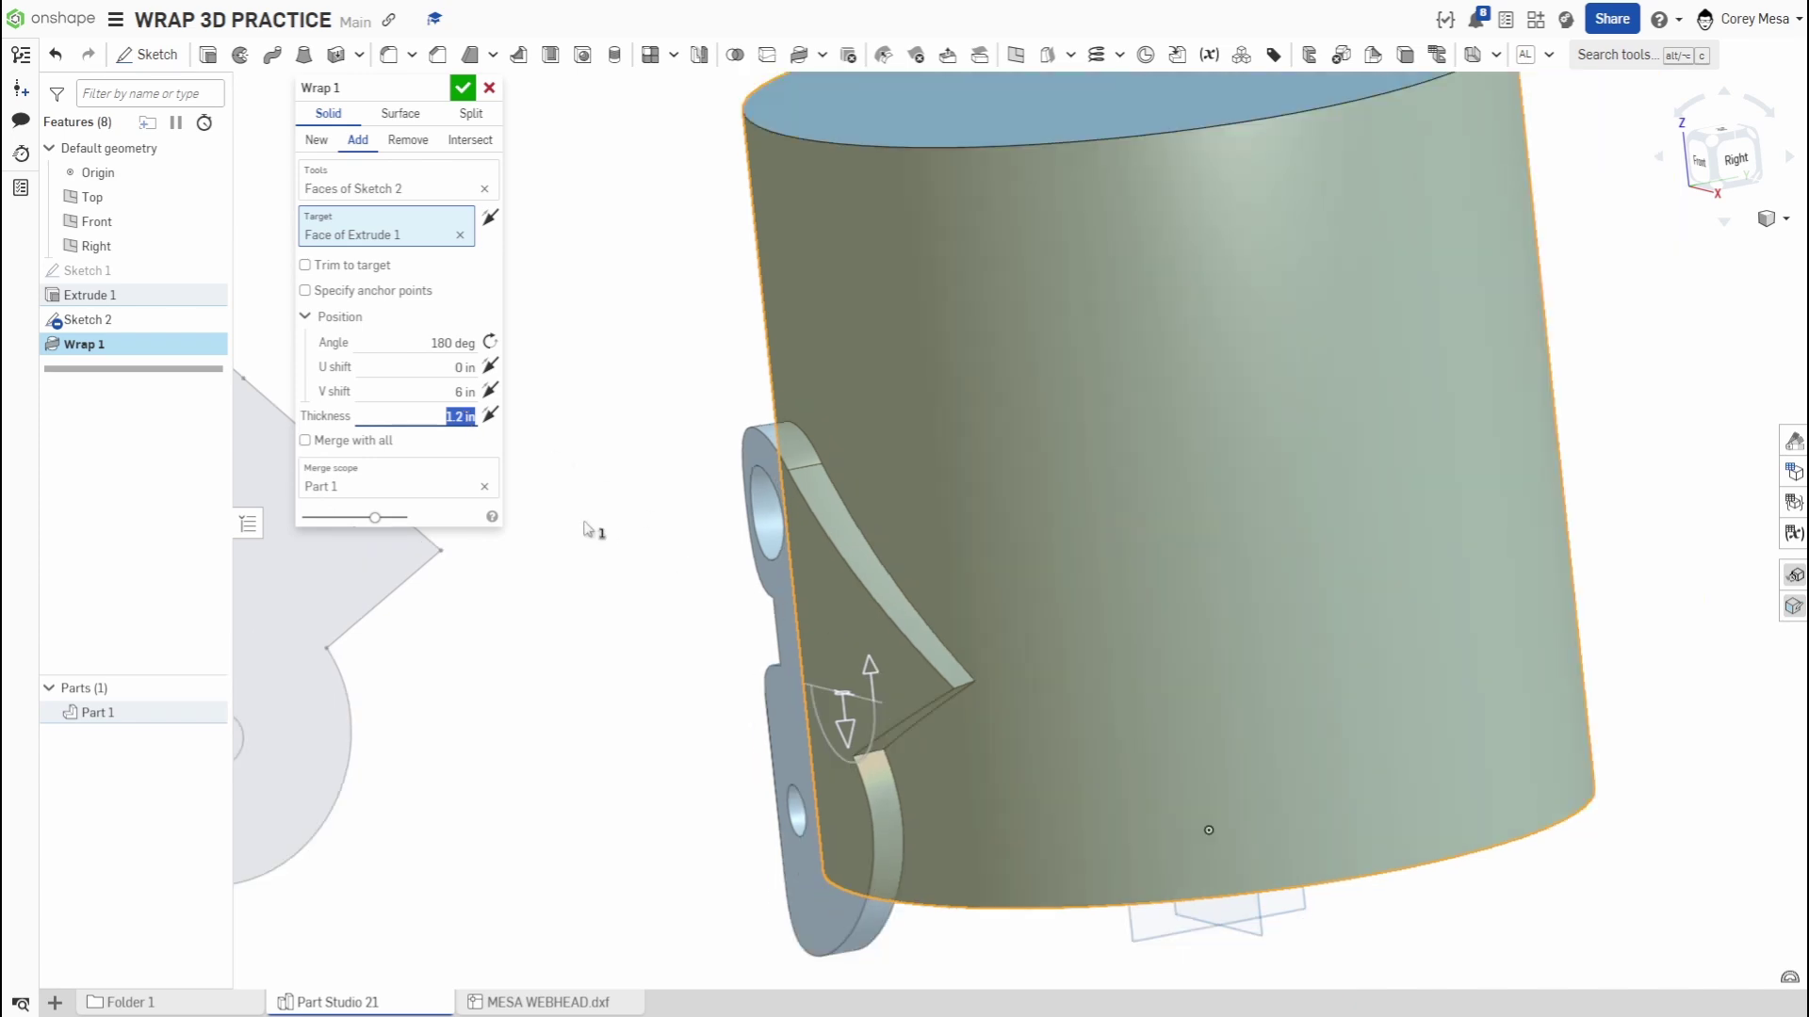
Compare Wrap 1's Remove, New and Add modes, orbiting to inspect each preview
click(408, 139)
mouse_move(958, 664)
right_down()
mouse_move(1039, 653)
mouse_move(1055, 533)
mouse_move(1042, 613)
mouse_move(972, 642)
right_up()
scroll(976, 644, down, 3)
middle_drag(985, 652, 1134, 669)
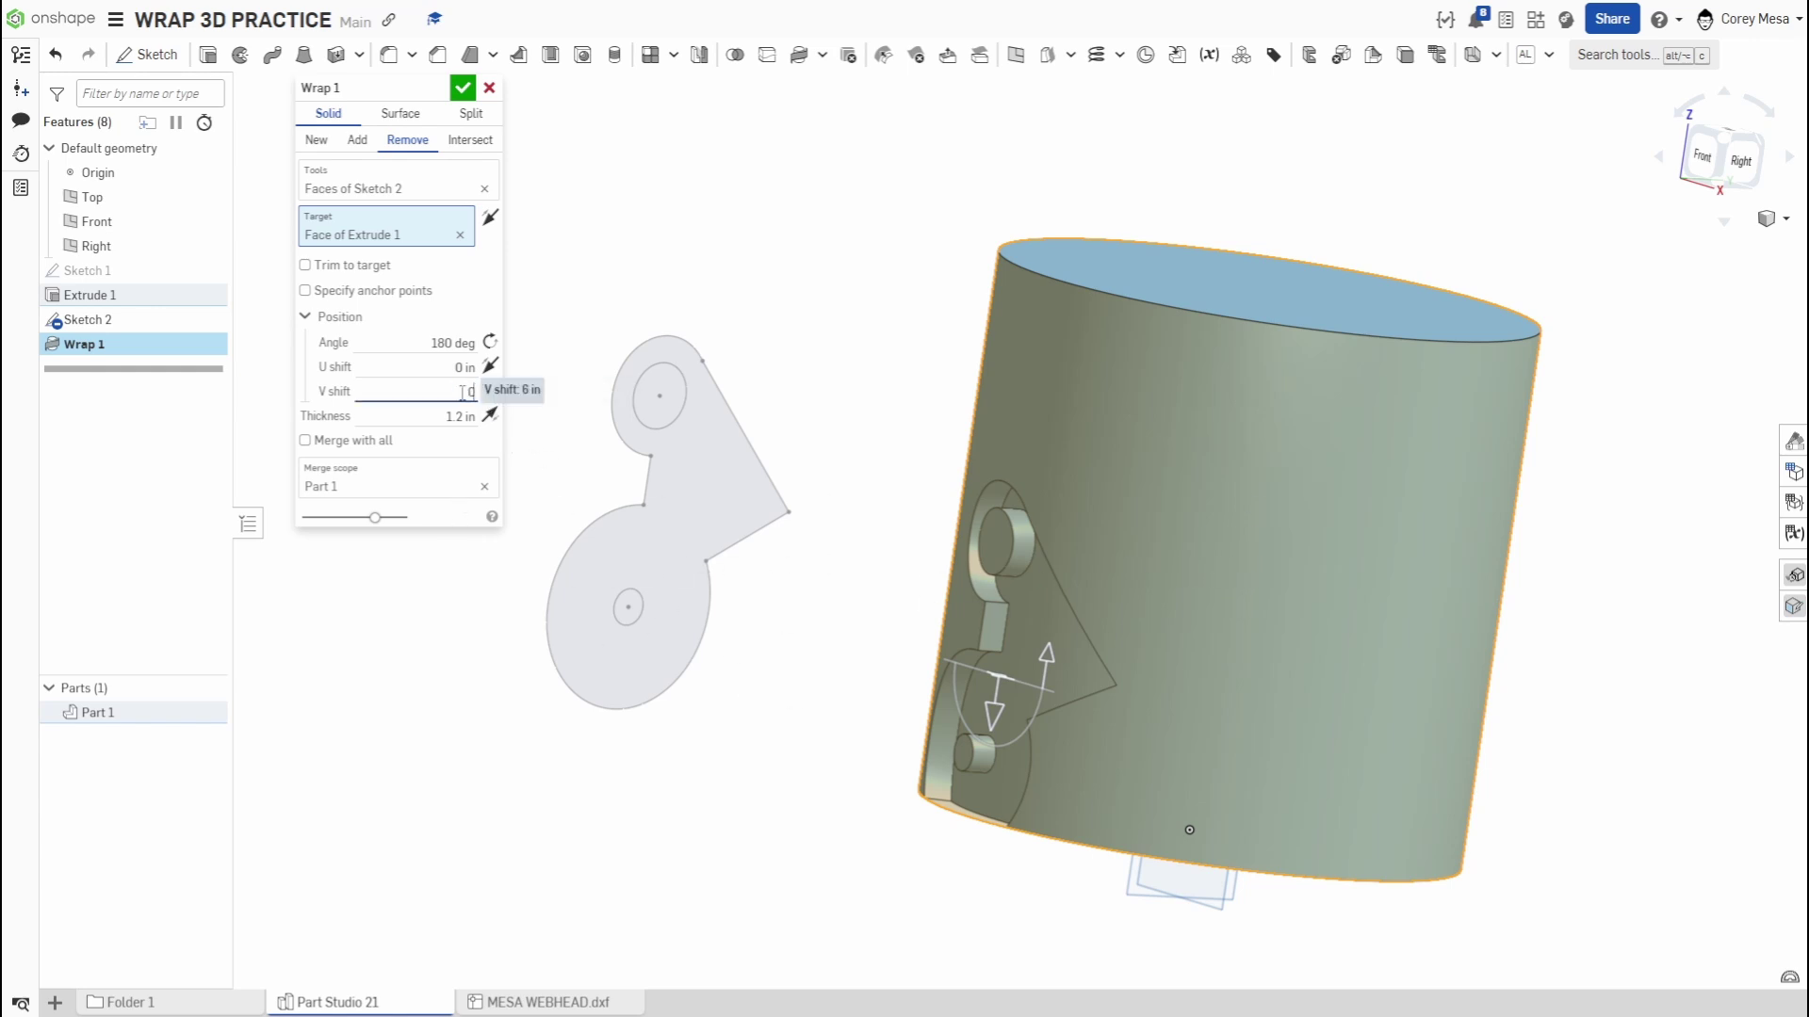
mouse_move(1236, 482)
right_down()
mouse_move(1197, 477)
mouse_move(1248, 500)
mouse_move(1139, 488)
right_up()
scroll(1139, 488, up, 3)
right_drag(1061, 556, 1099, 545)
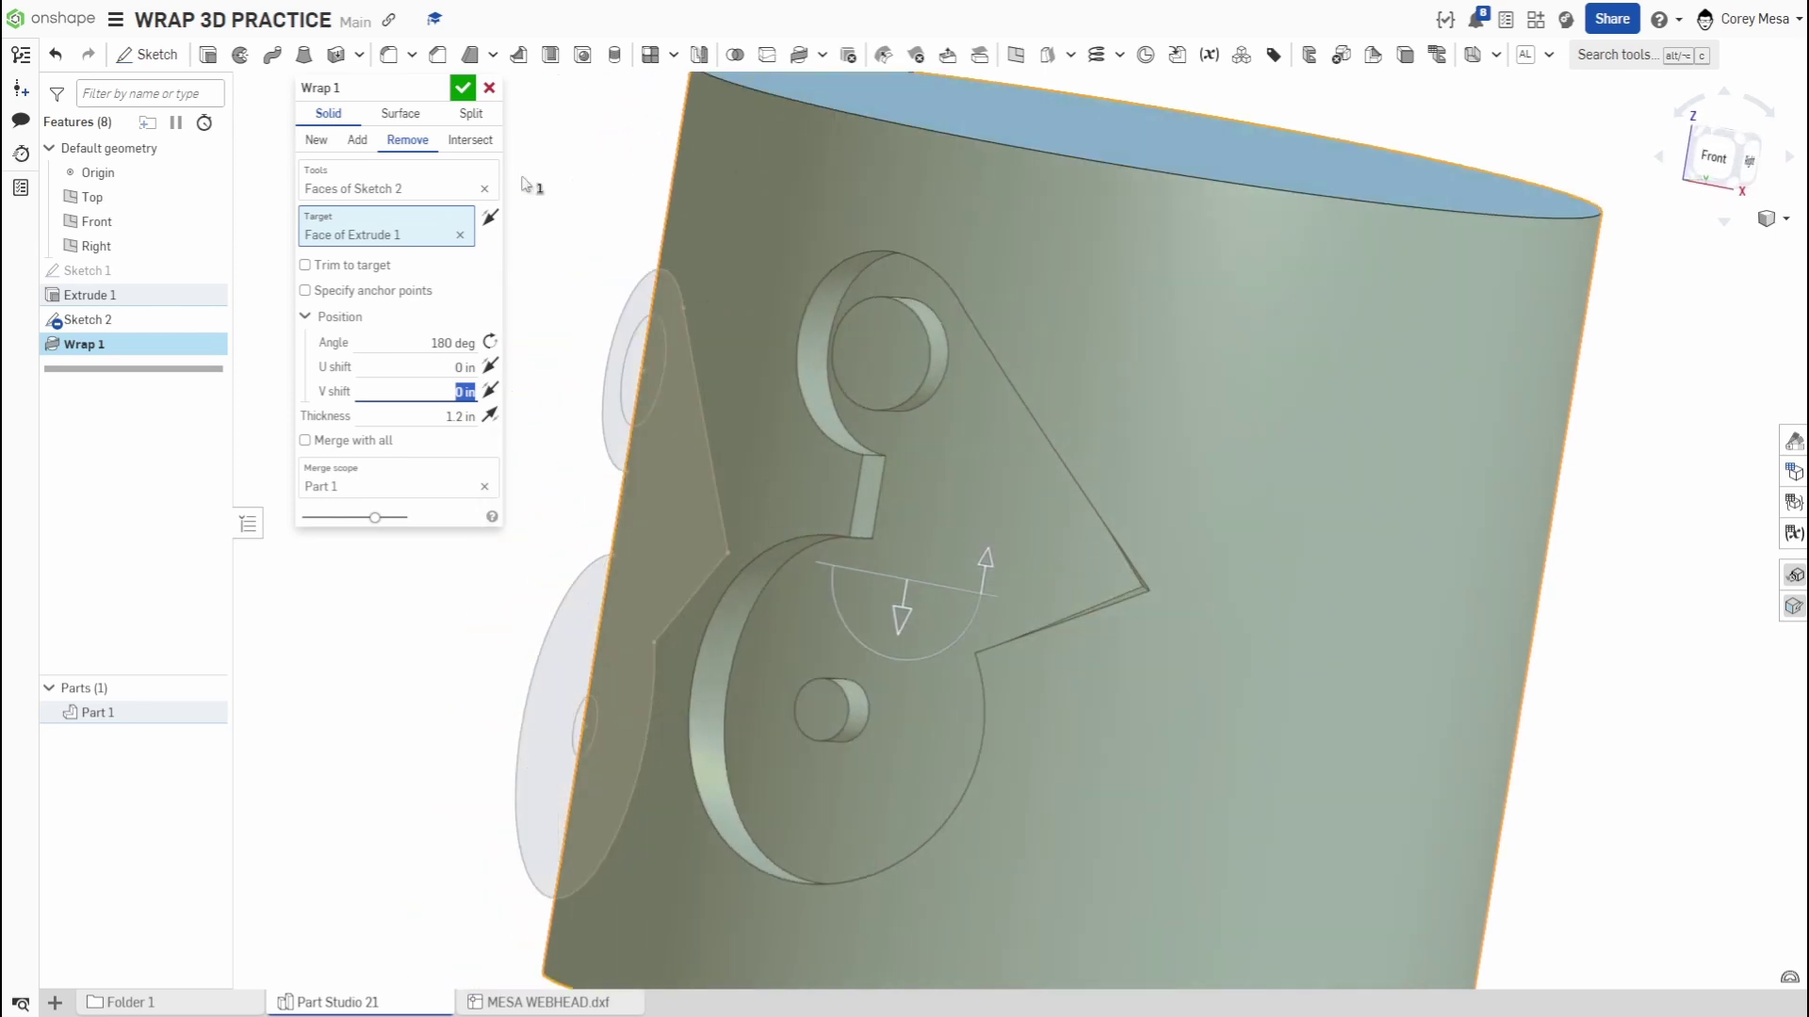
click(317, 140)
mouse_move(1049, 527)
right_down()
mouse_move(1196, 569)
mouse_move(1121, 570)
mouse_move(874, 341)
mouse_move(1008, 481)
right_up()
click(359, 140)
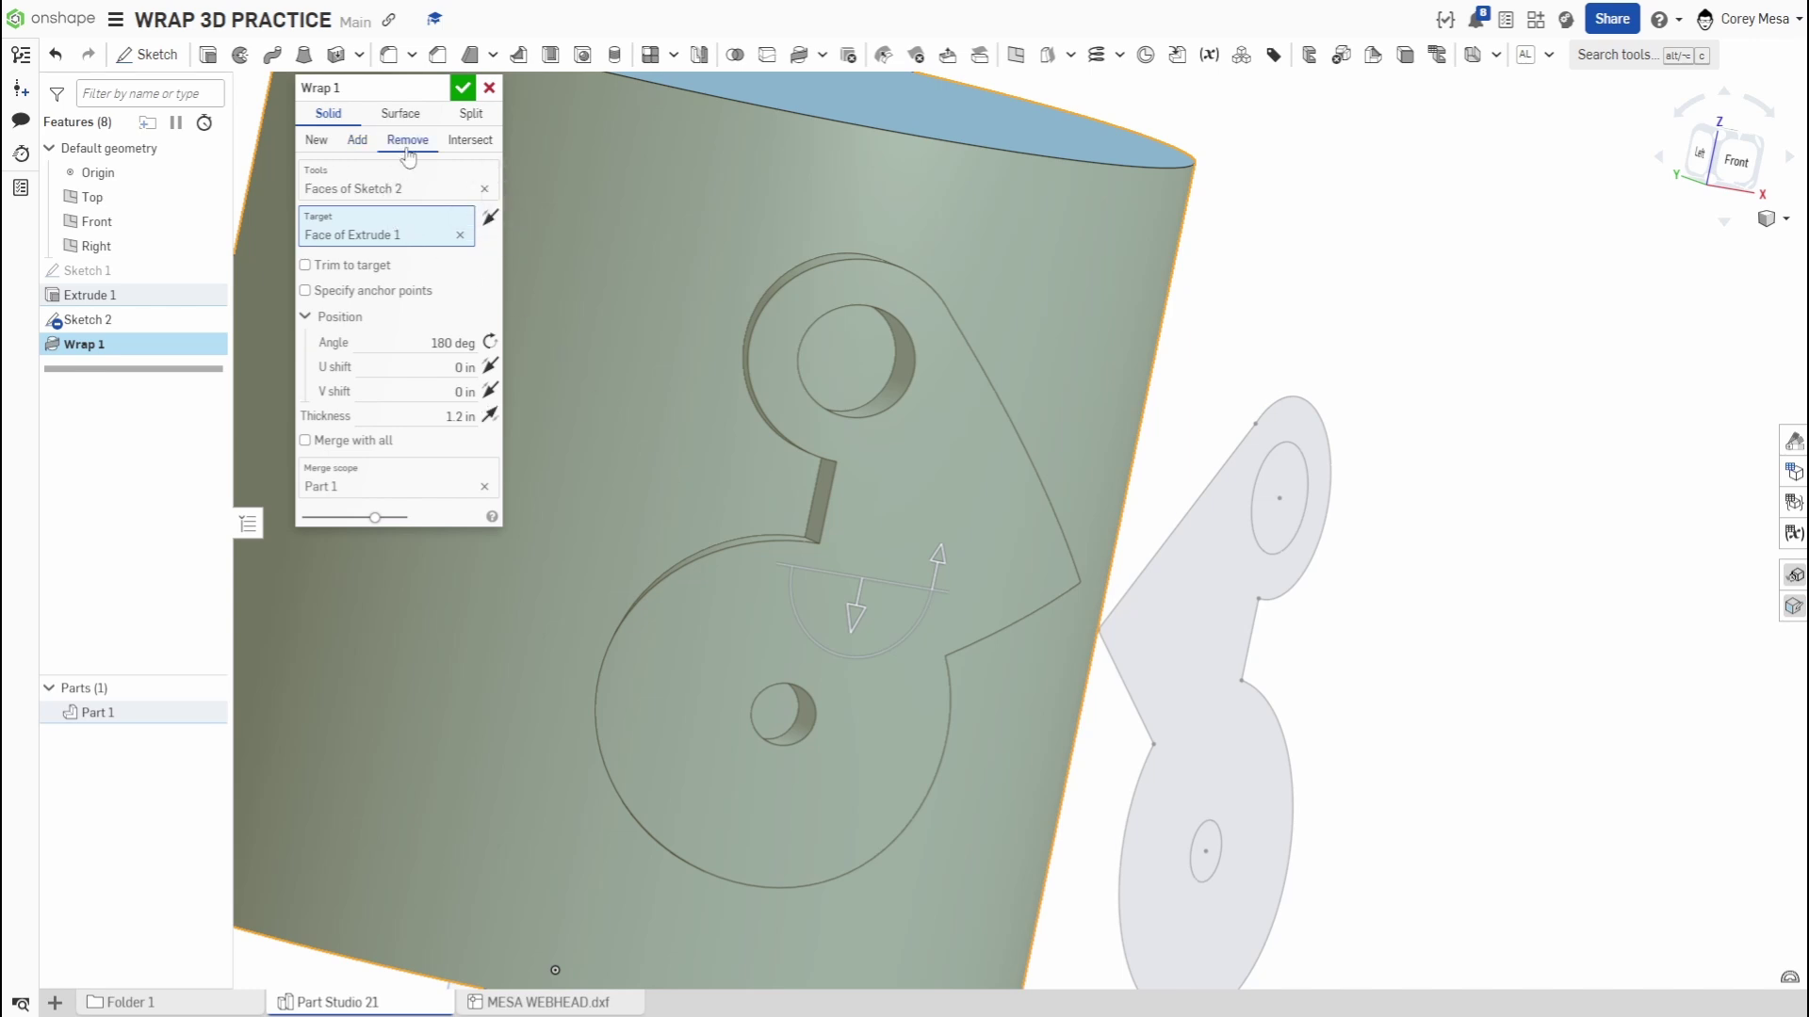
right_drag(950, 492, 750, 427)
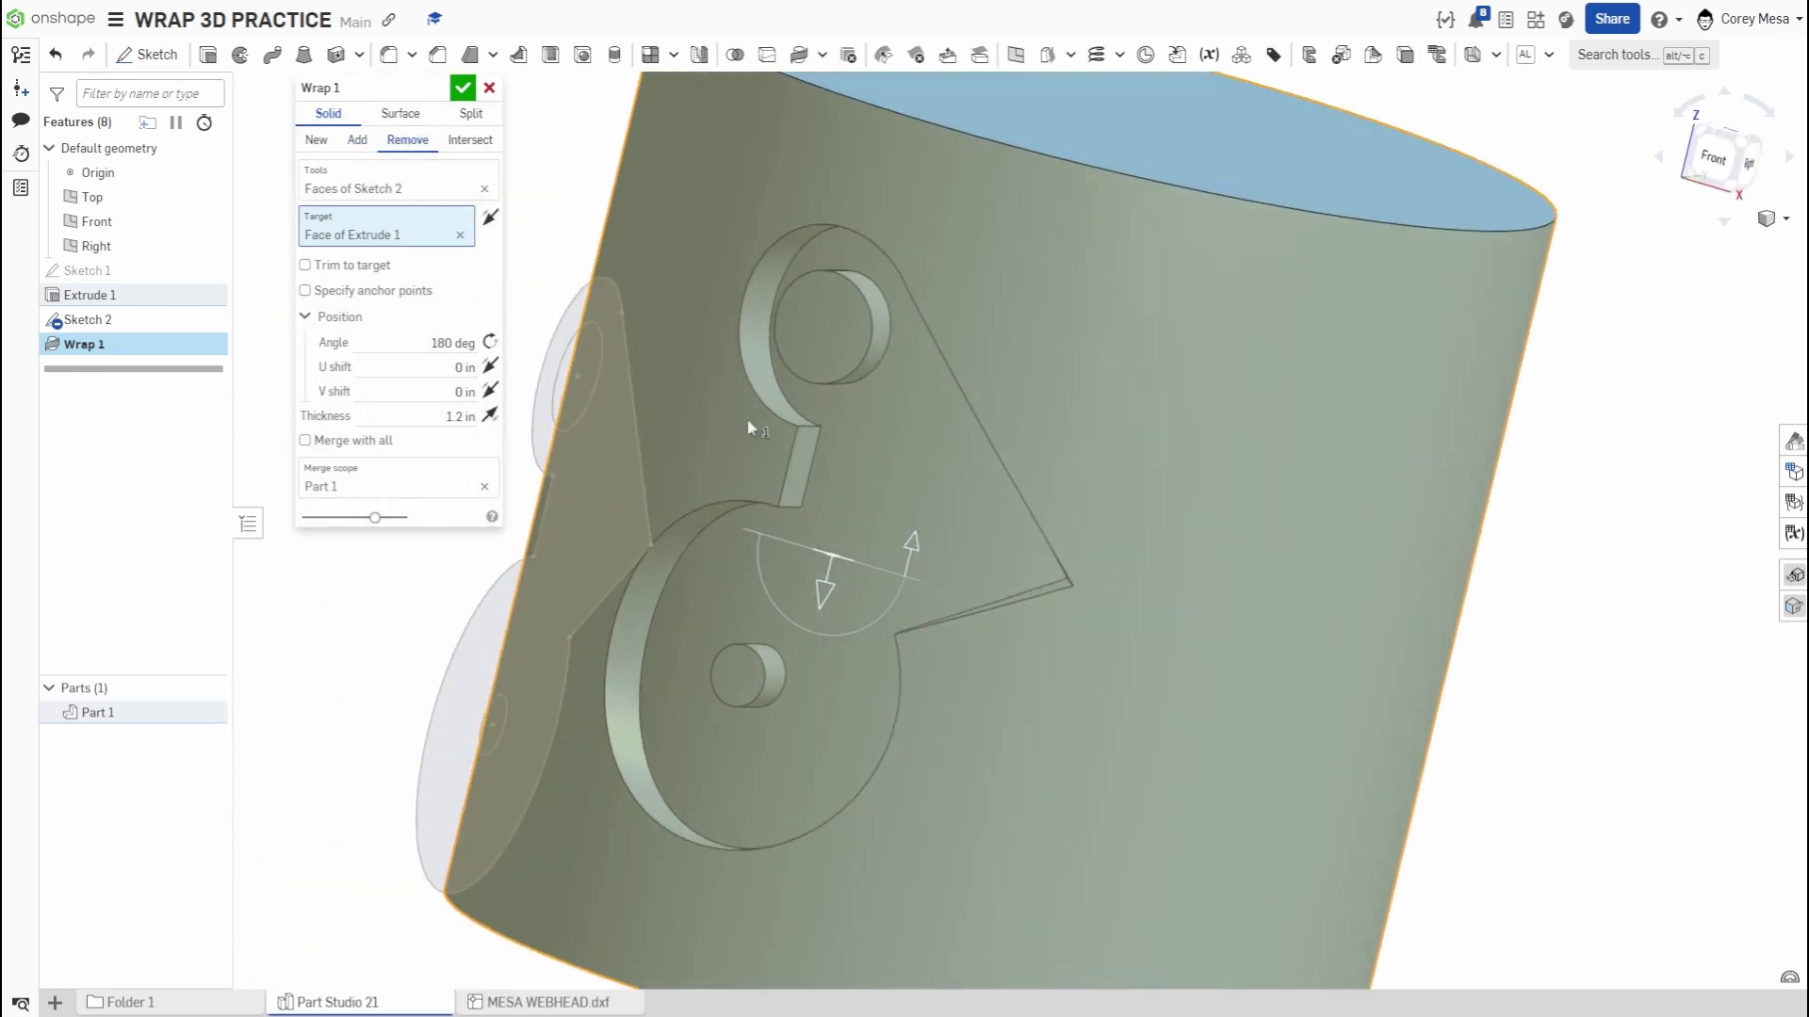
Confirm the Wrap 1 cut, then start solid Wrap 2 from Sketch 2's faces onto the cylinder side
click(462, 89)
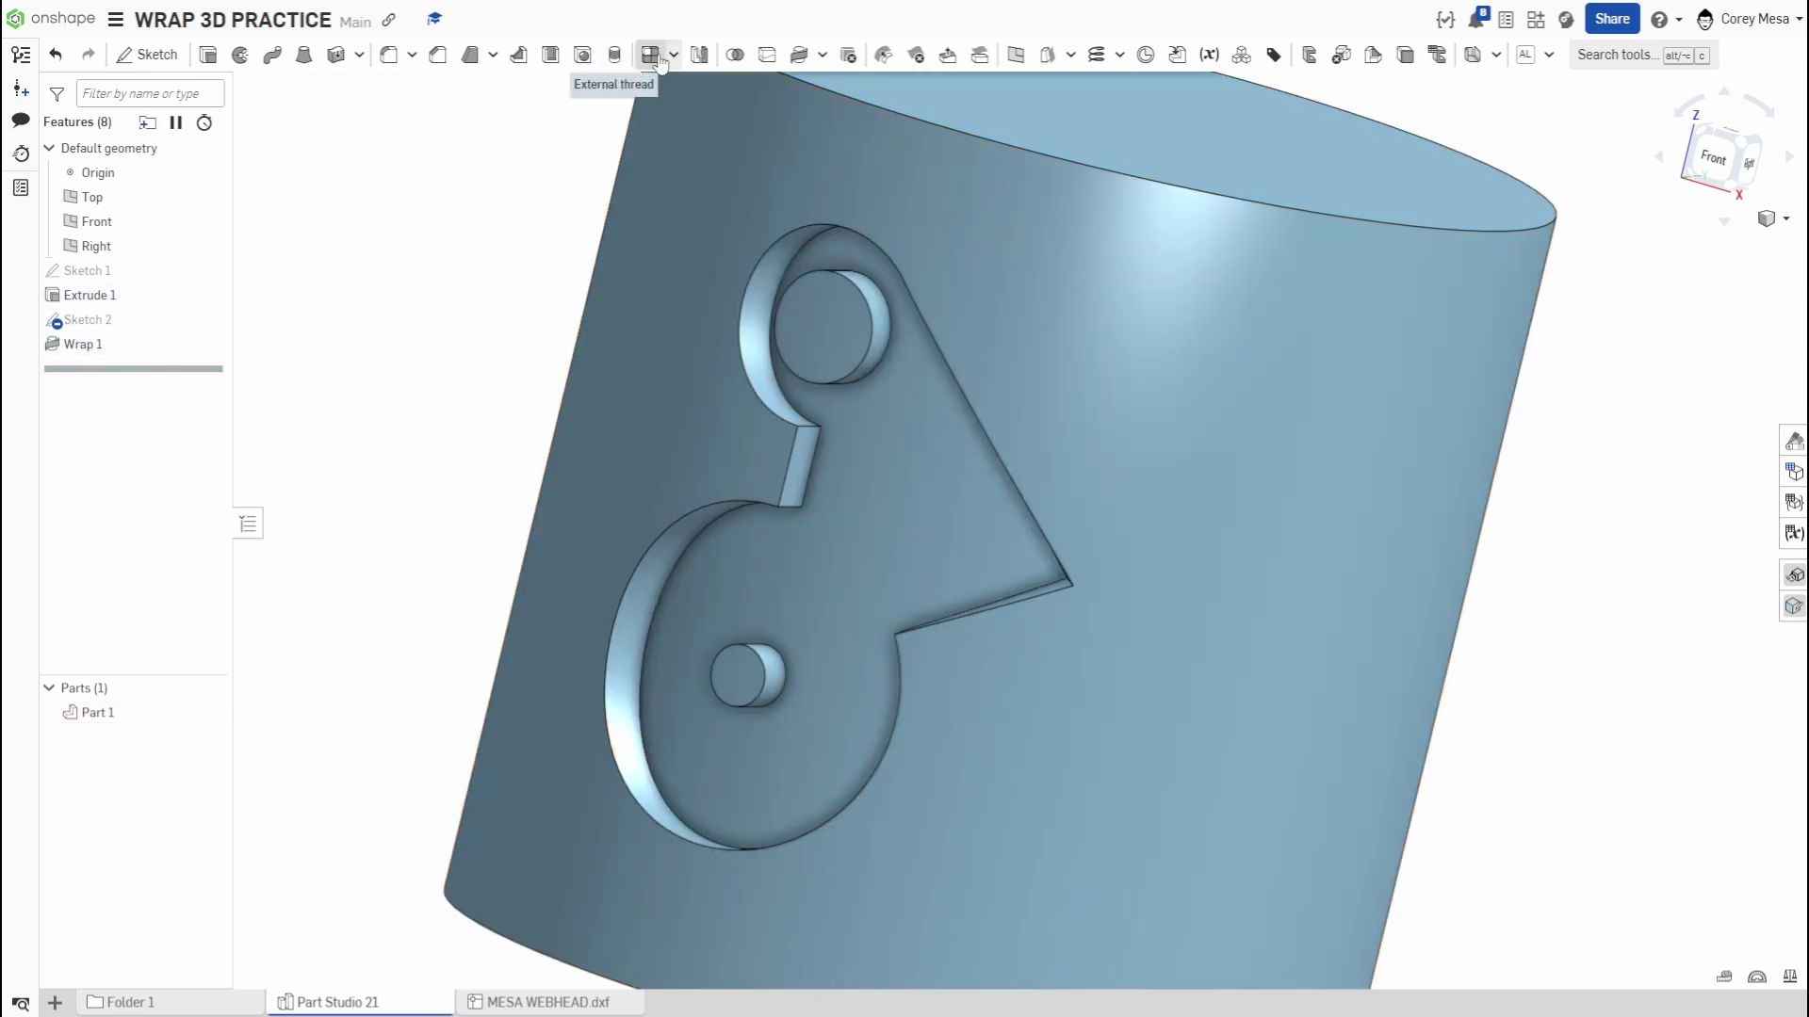
click(798, 55)
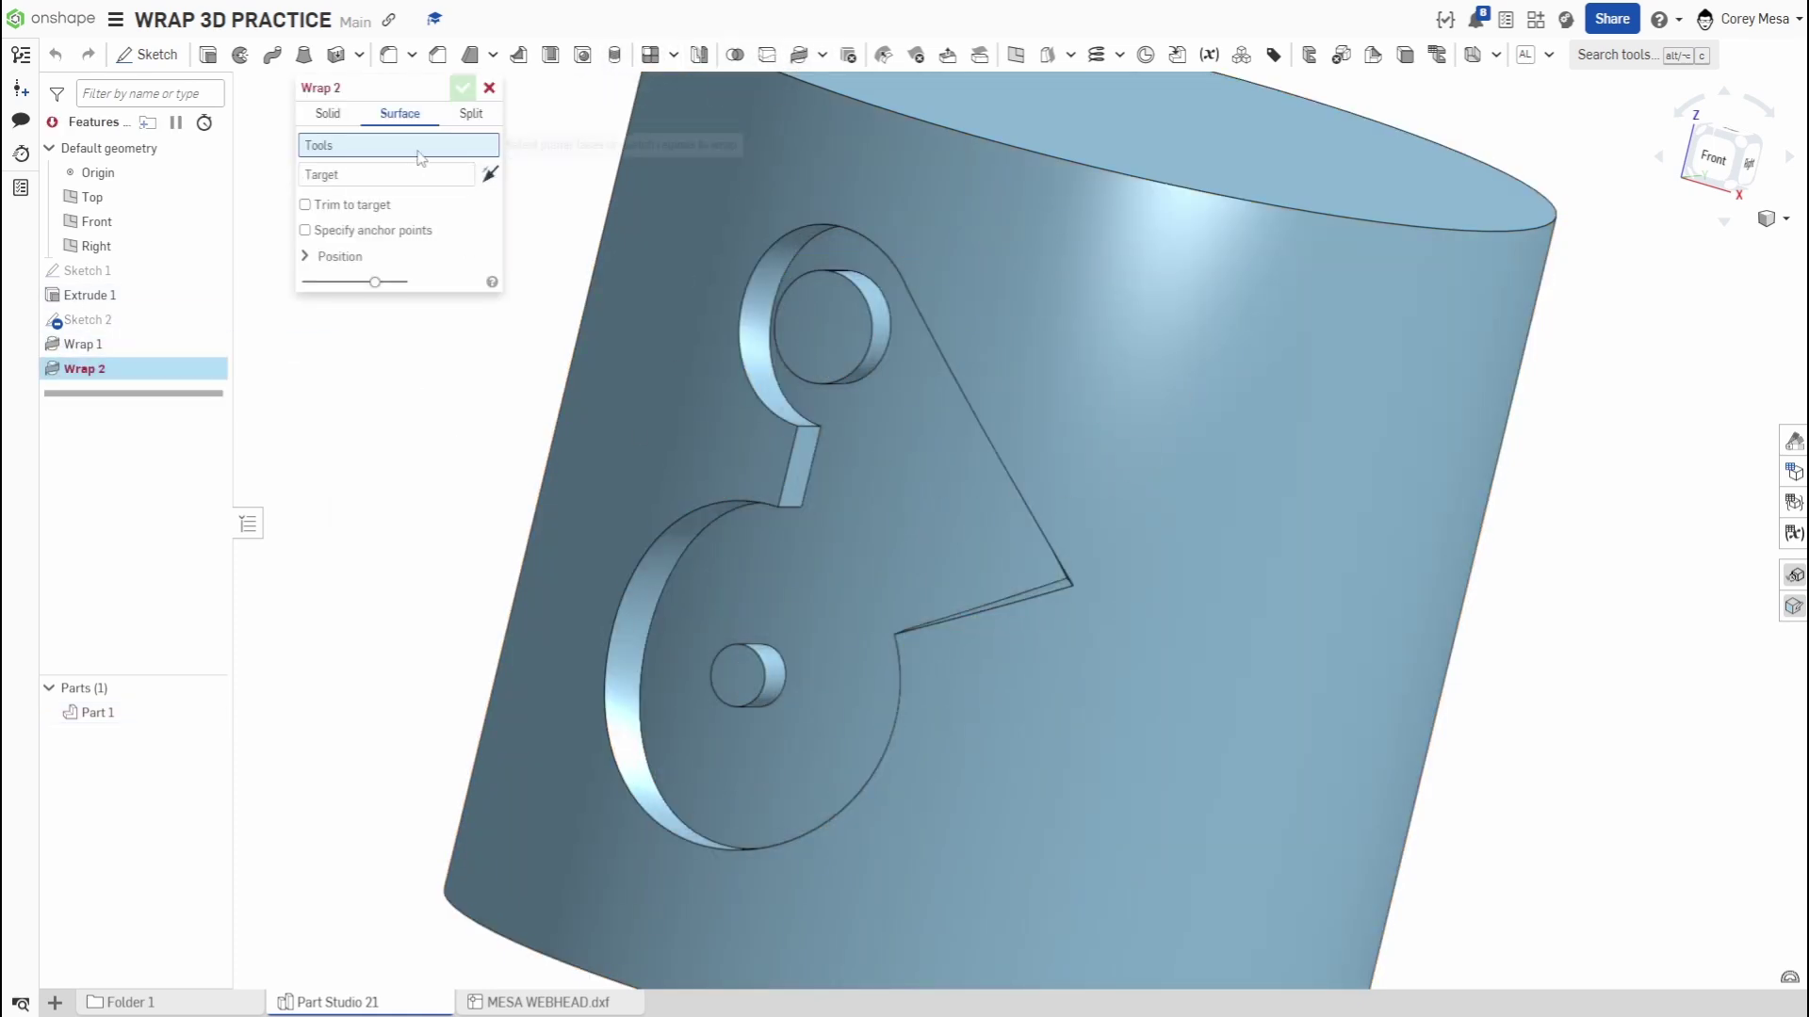
click(327, 113)
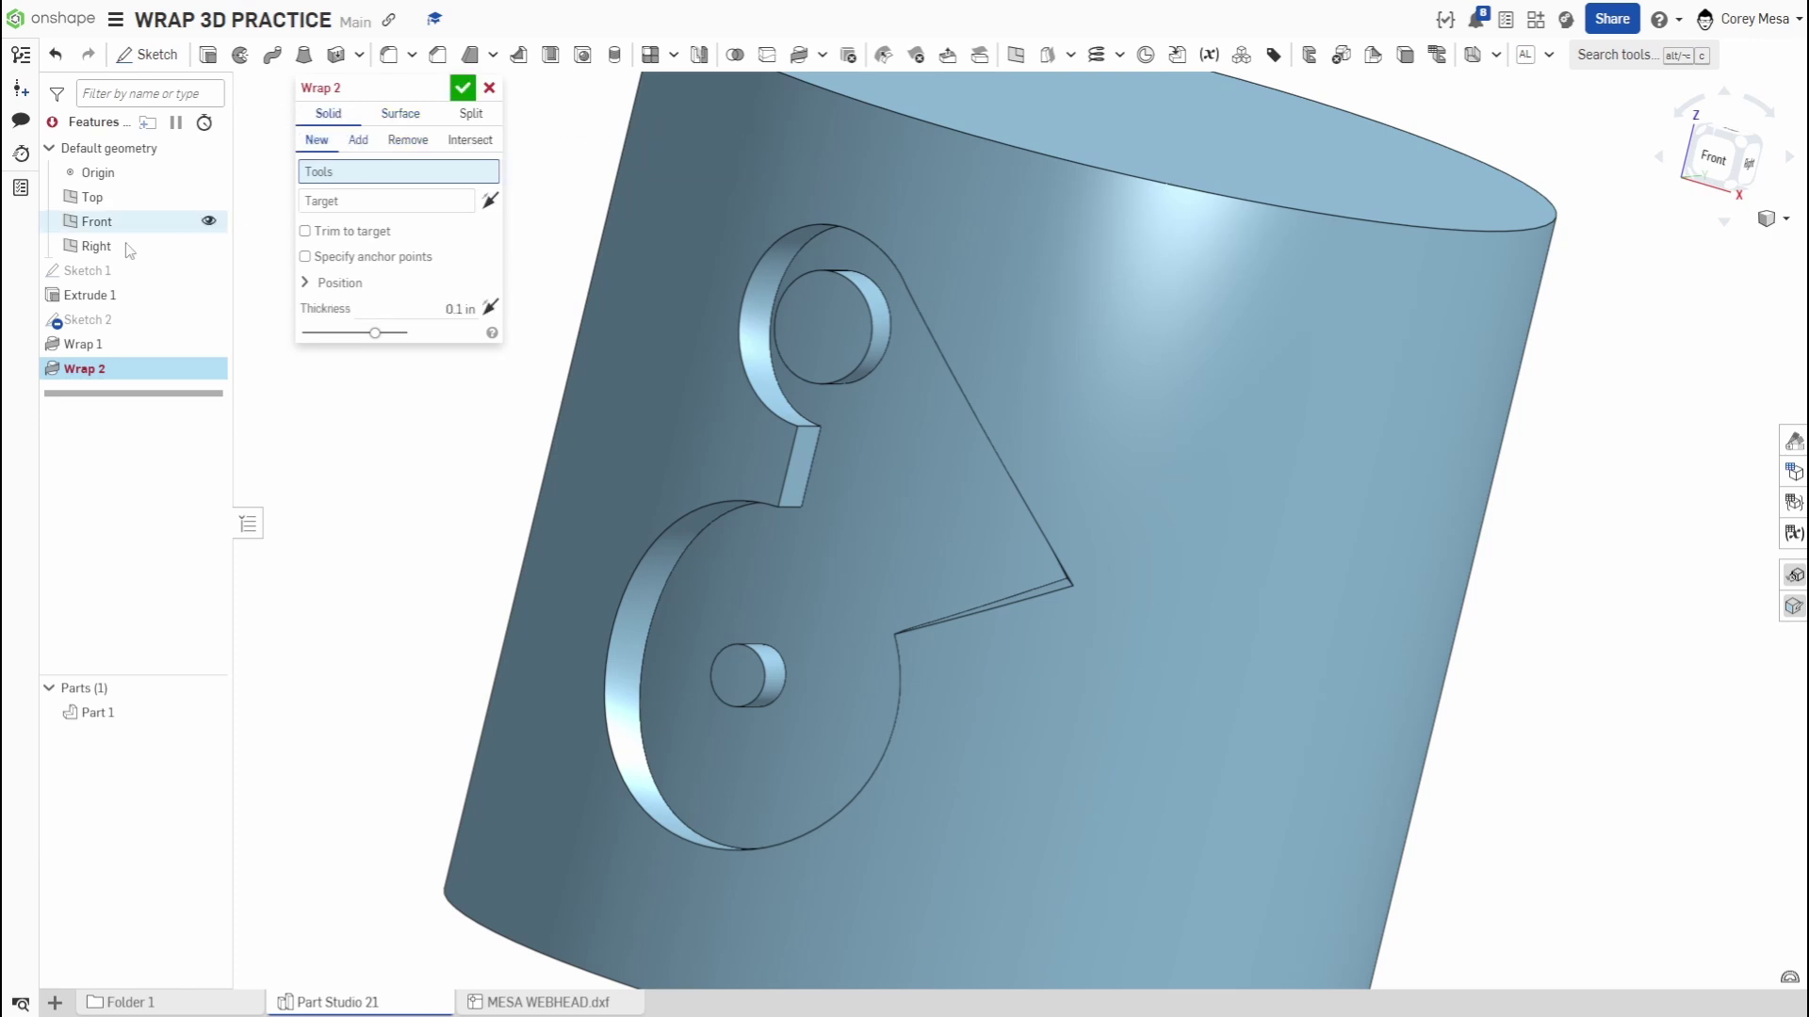
click(94, 321)
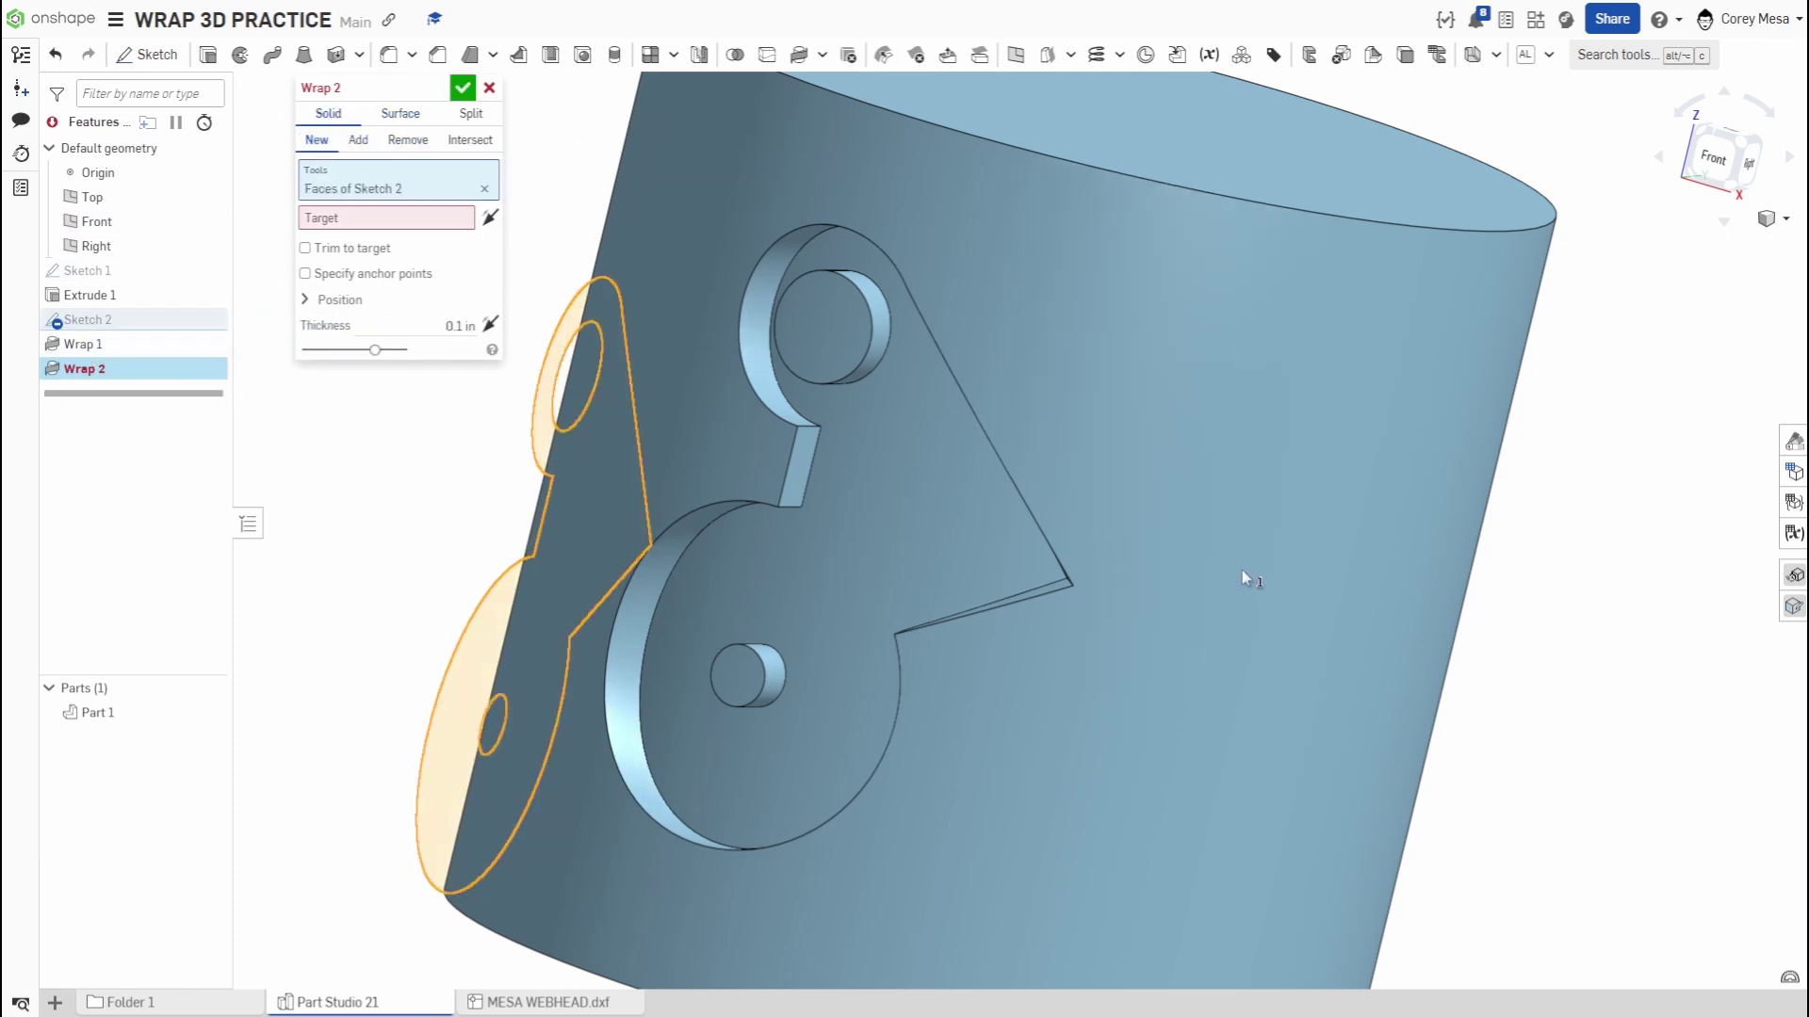
click(1204, 460)
Set Wrap 2's angle to 180° and make it a New part
scroll(1068, 495, down, 3)
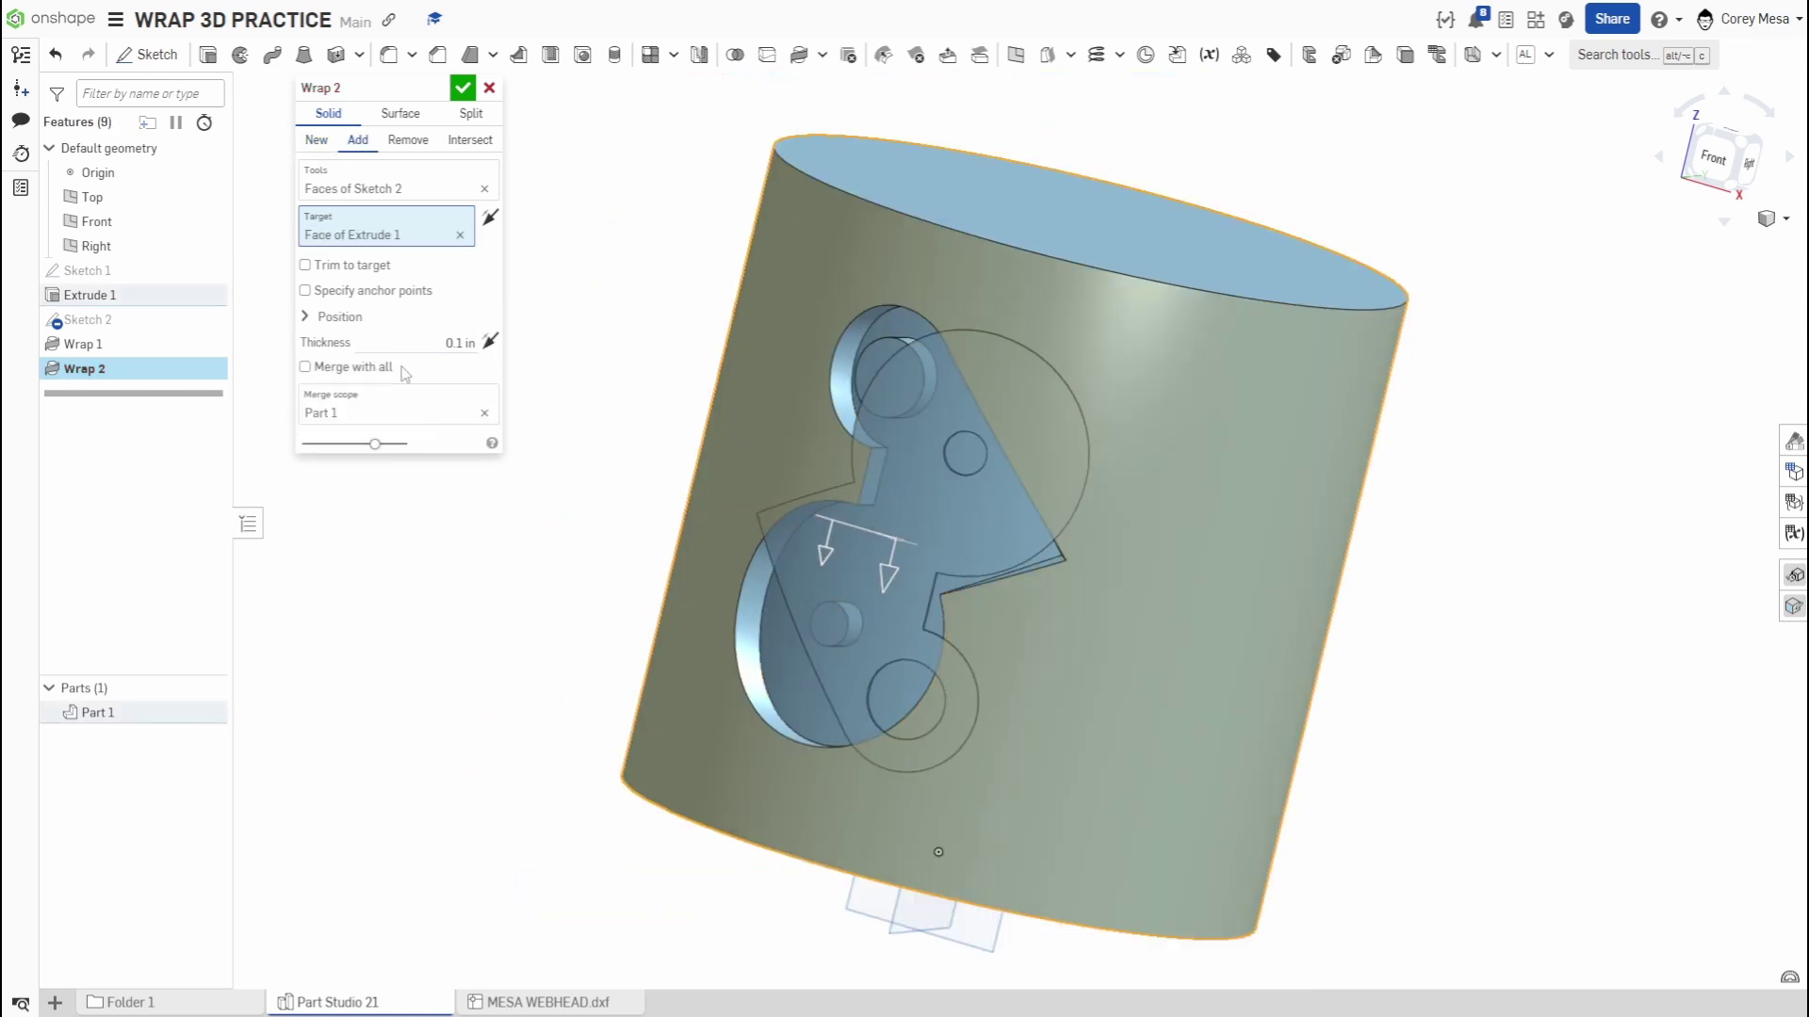
click(313, 320)
click(450, 345)
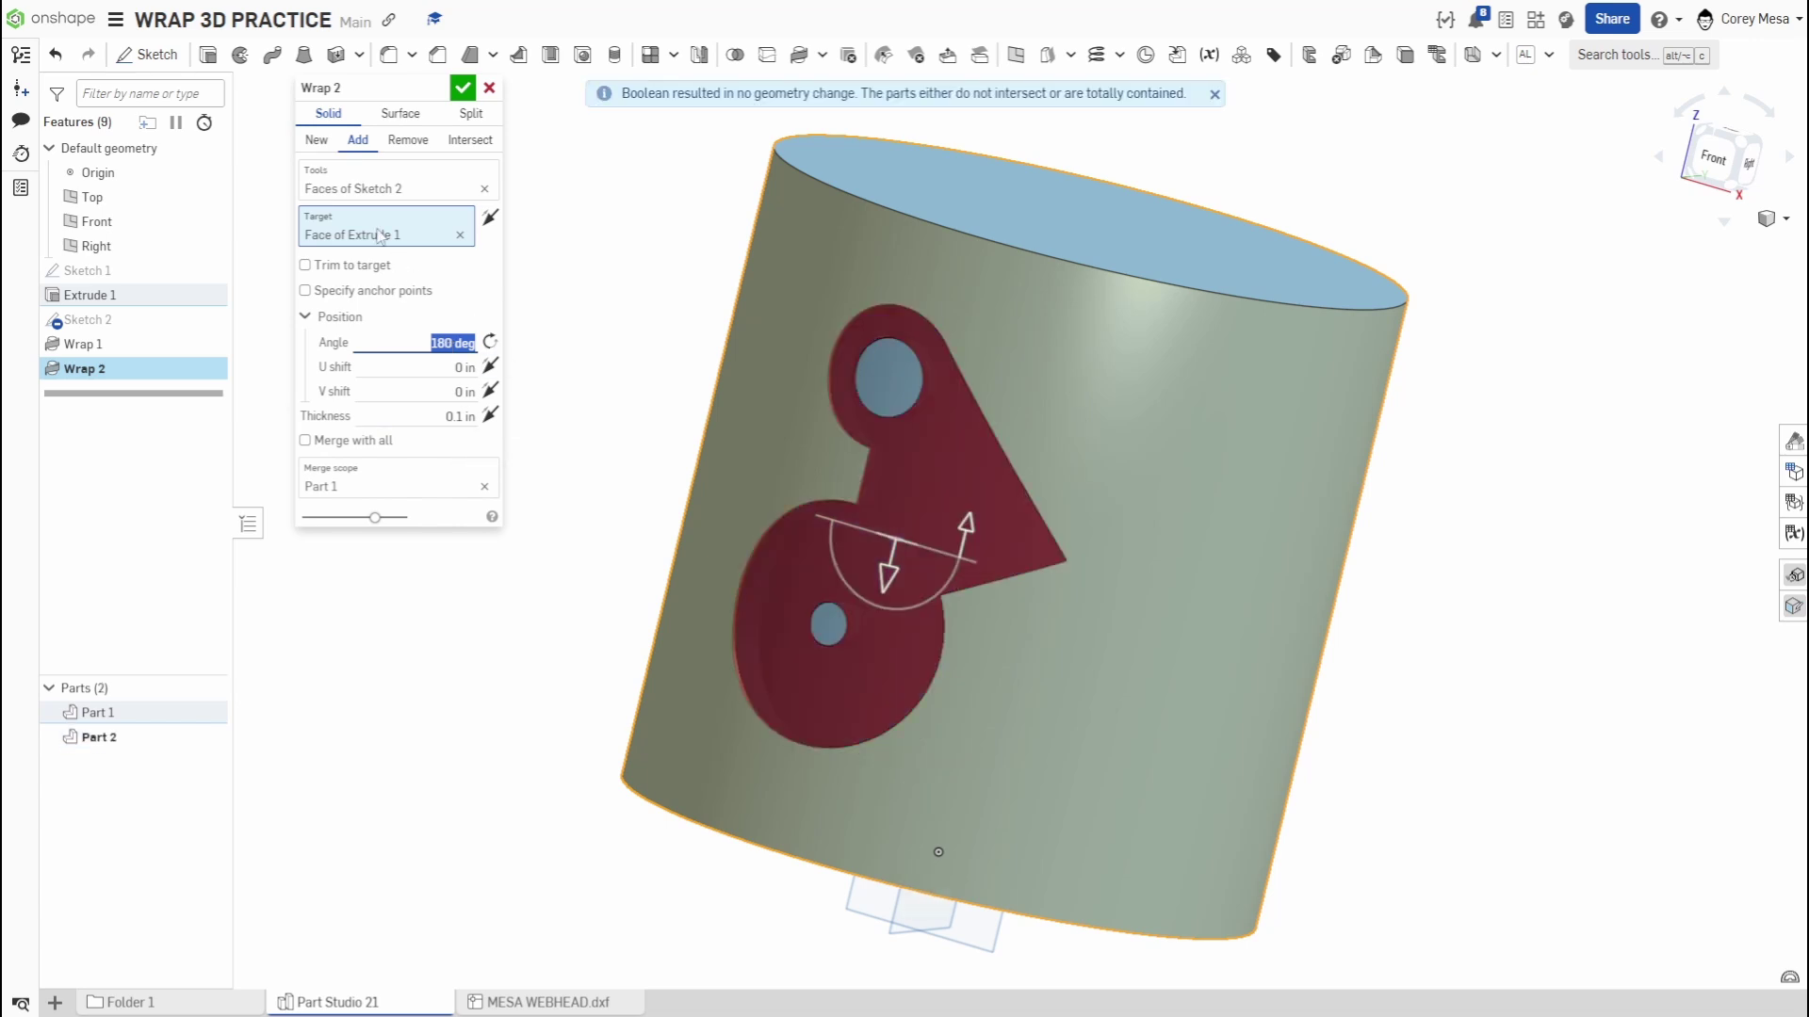
click(317, 141)
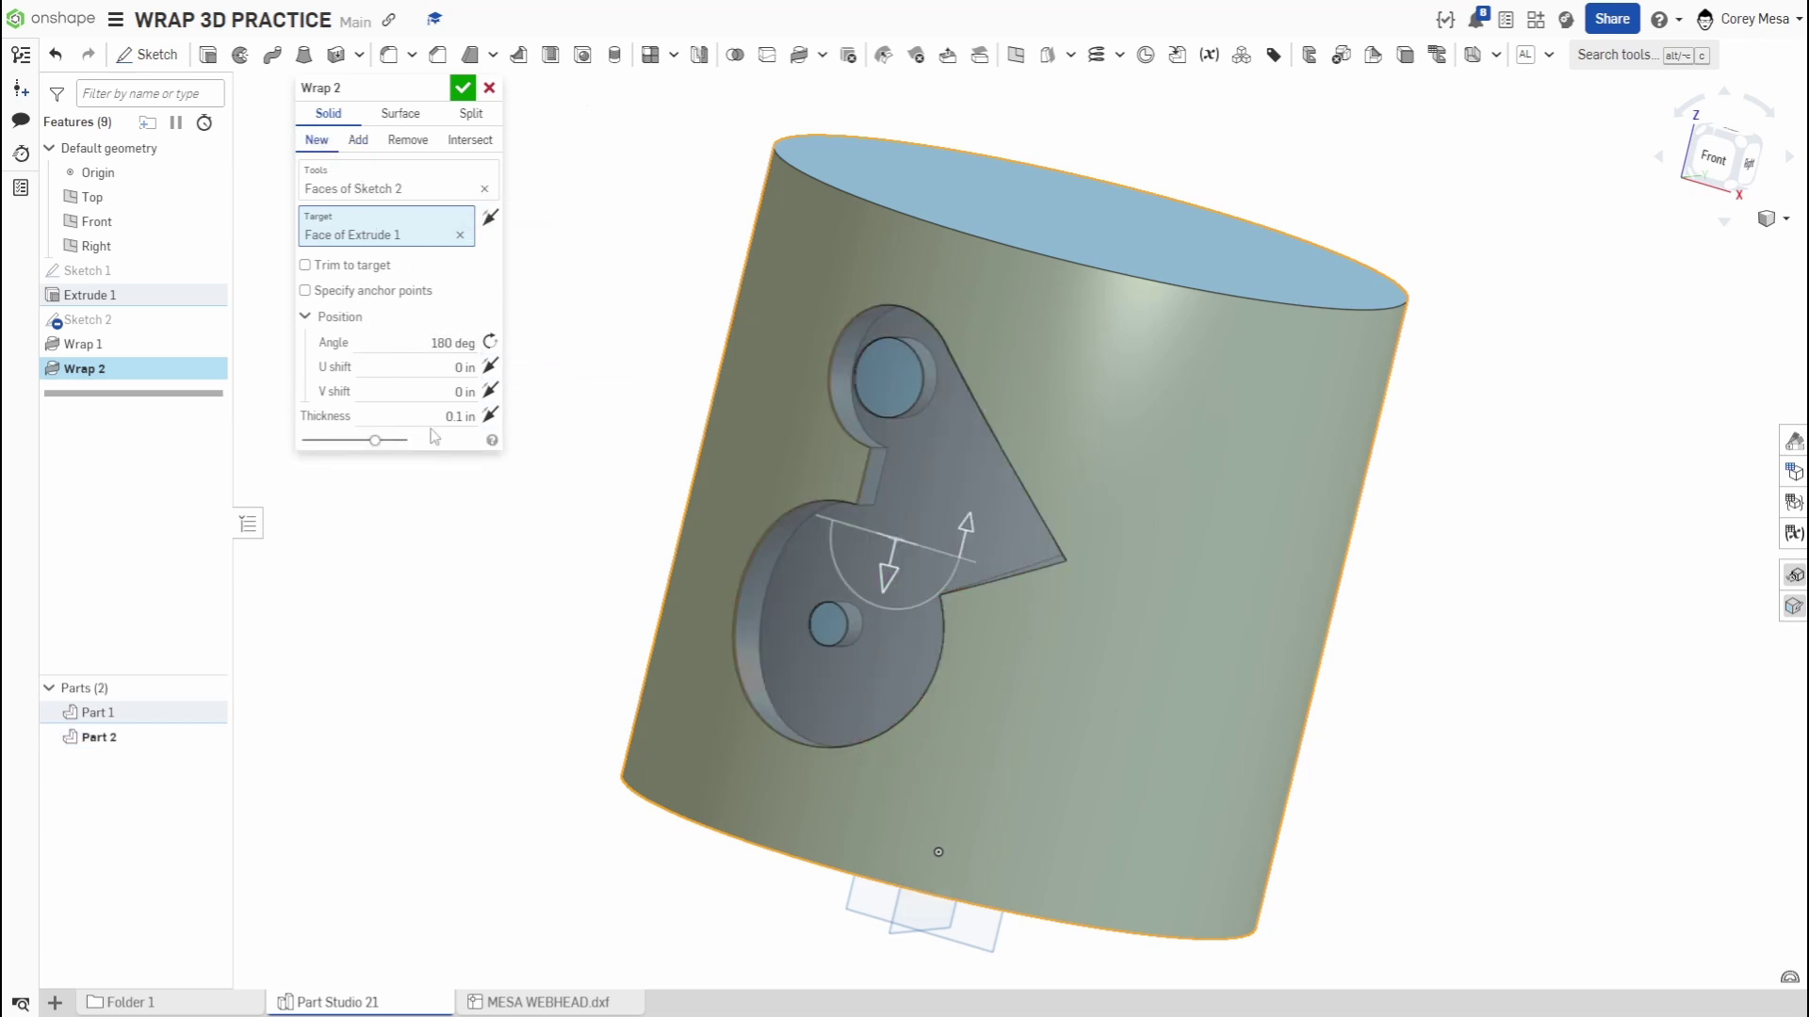
scroll(789, 618, up, 4)
Confirm Wrap 2, then reopen it and set its thickness to 1.2 in
click(463, 87)
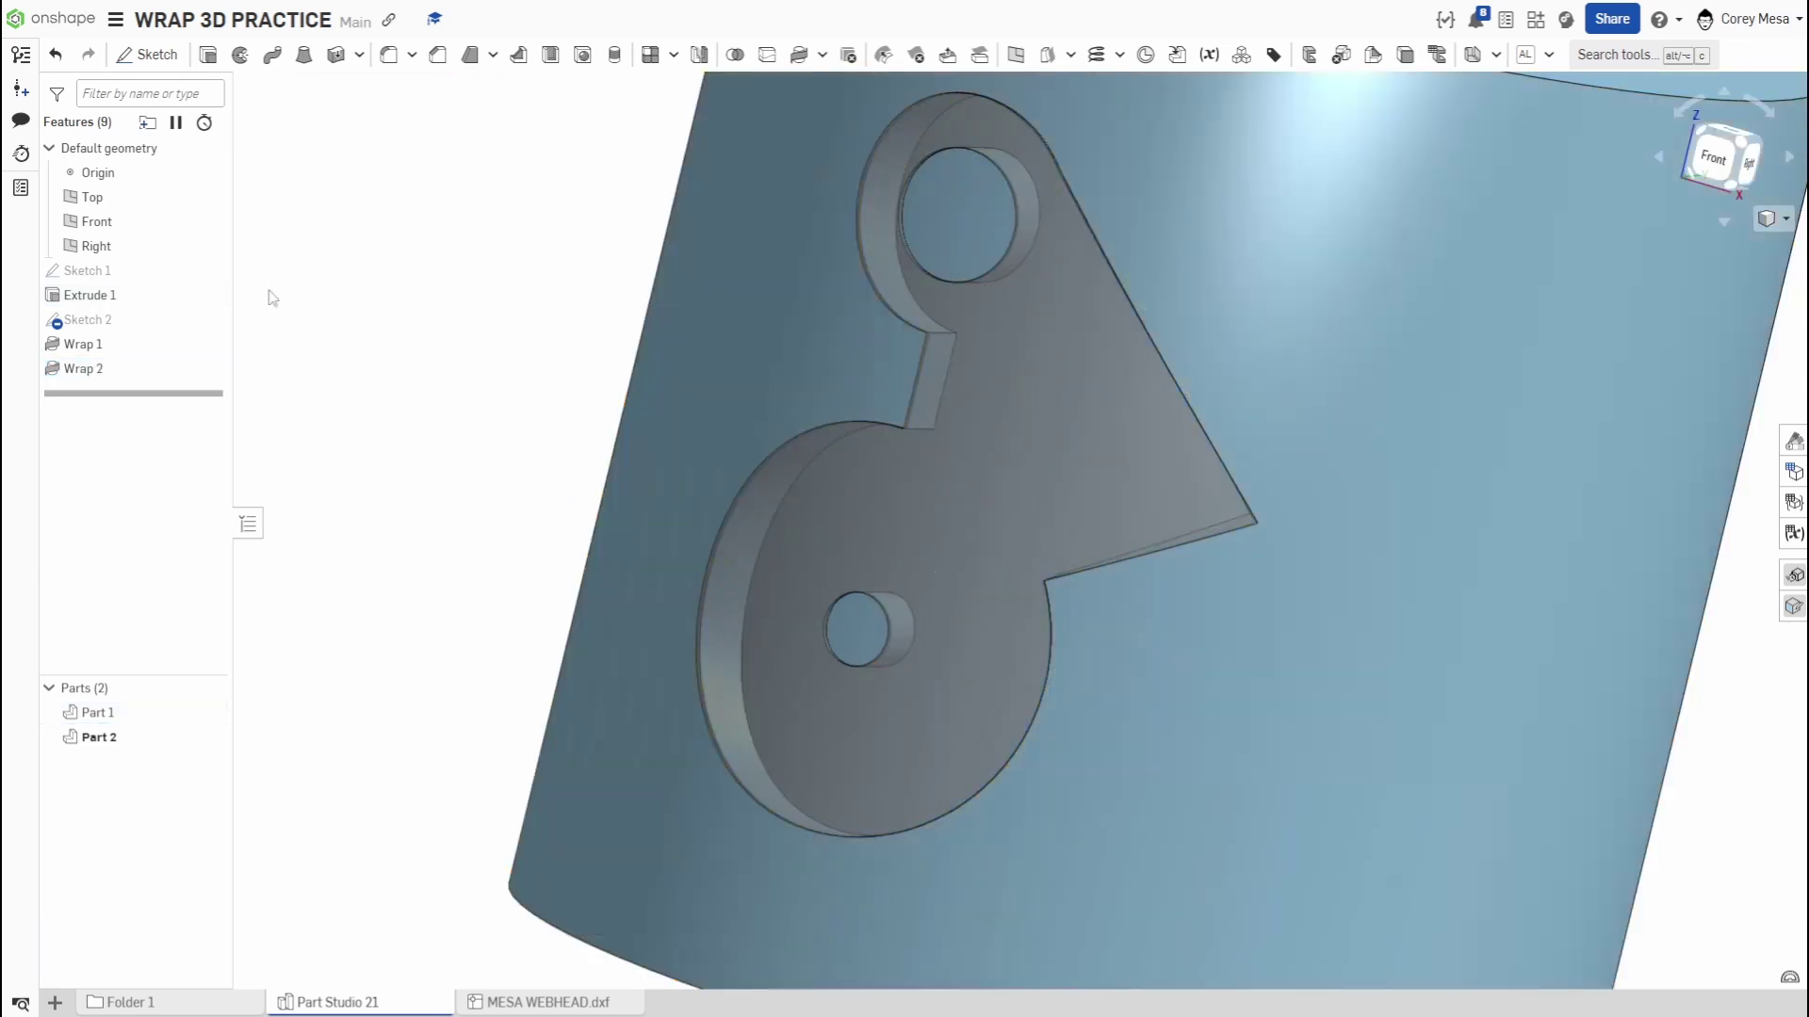
double_click(117, 344)
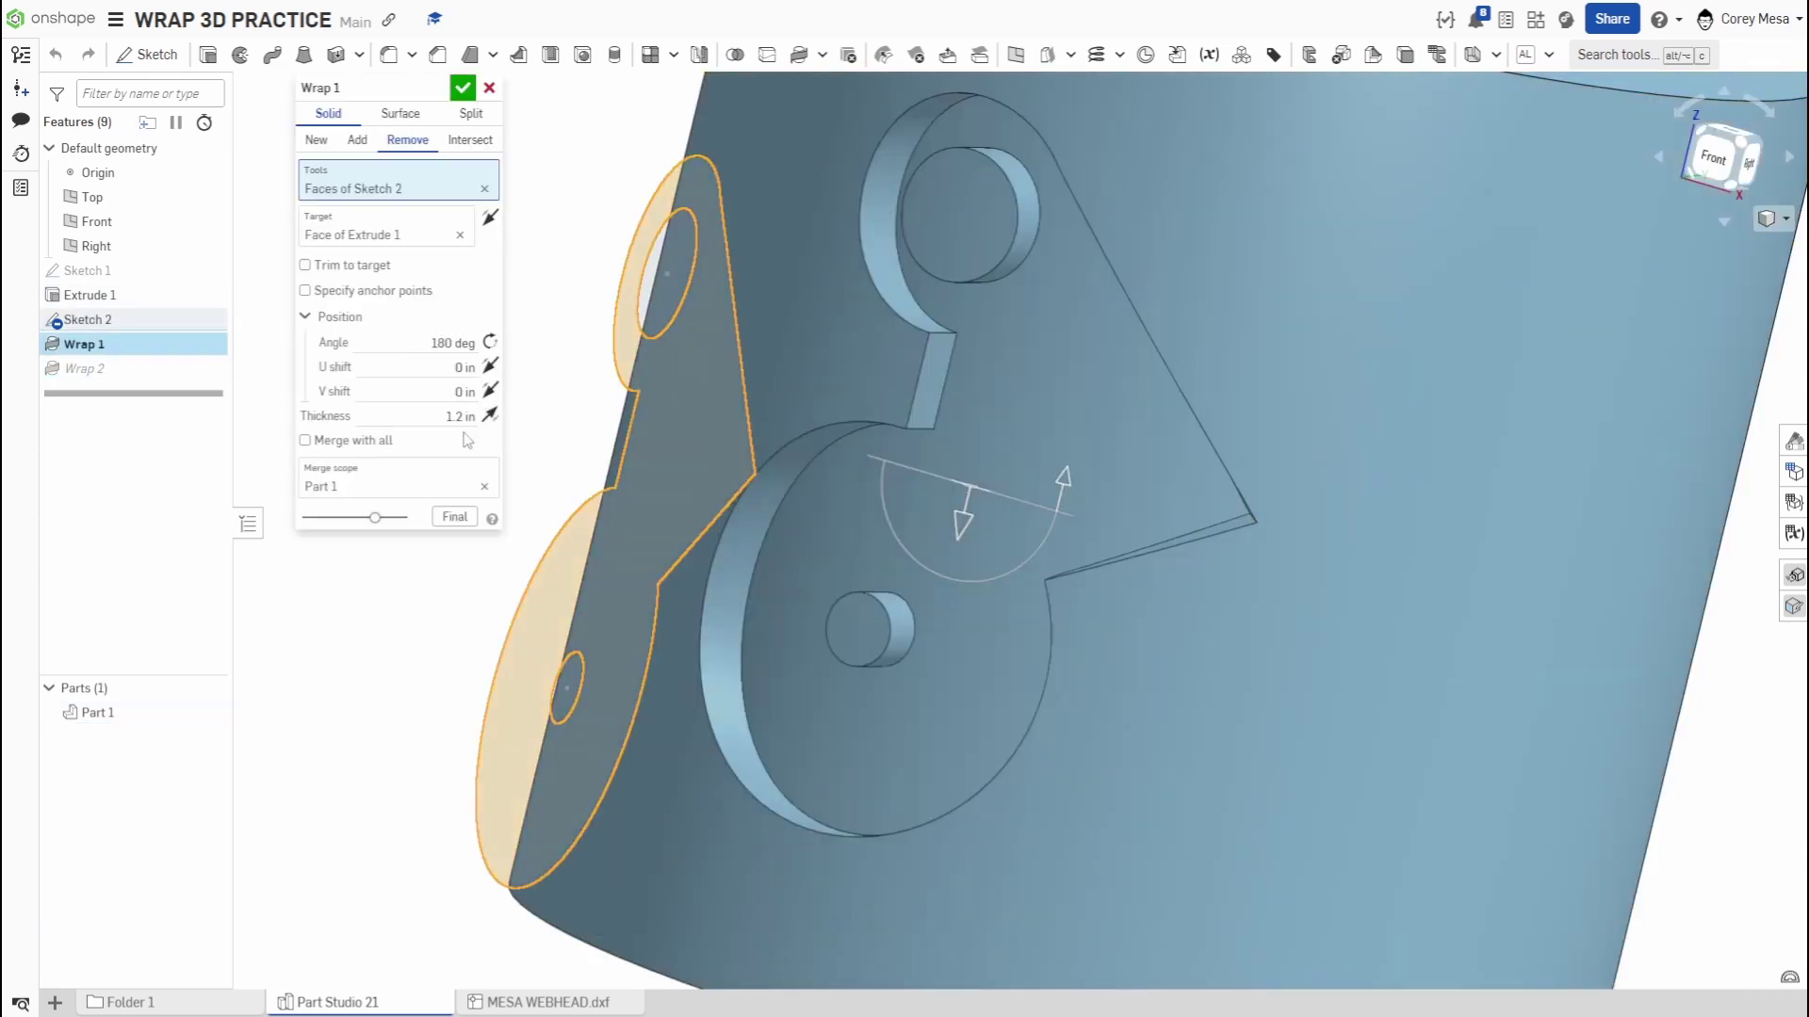
double_click(139, 368)
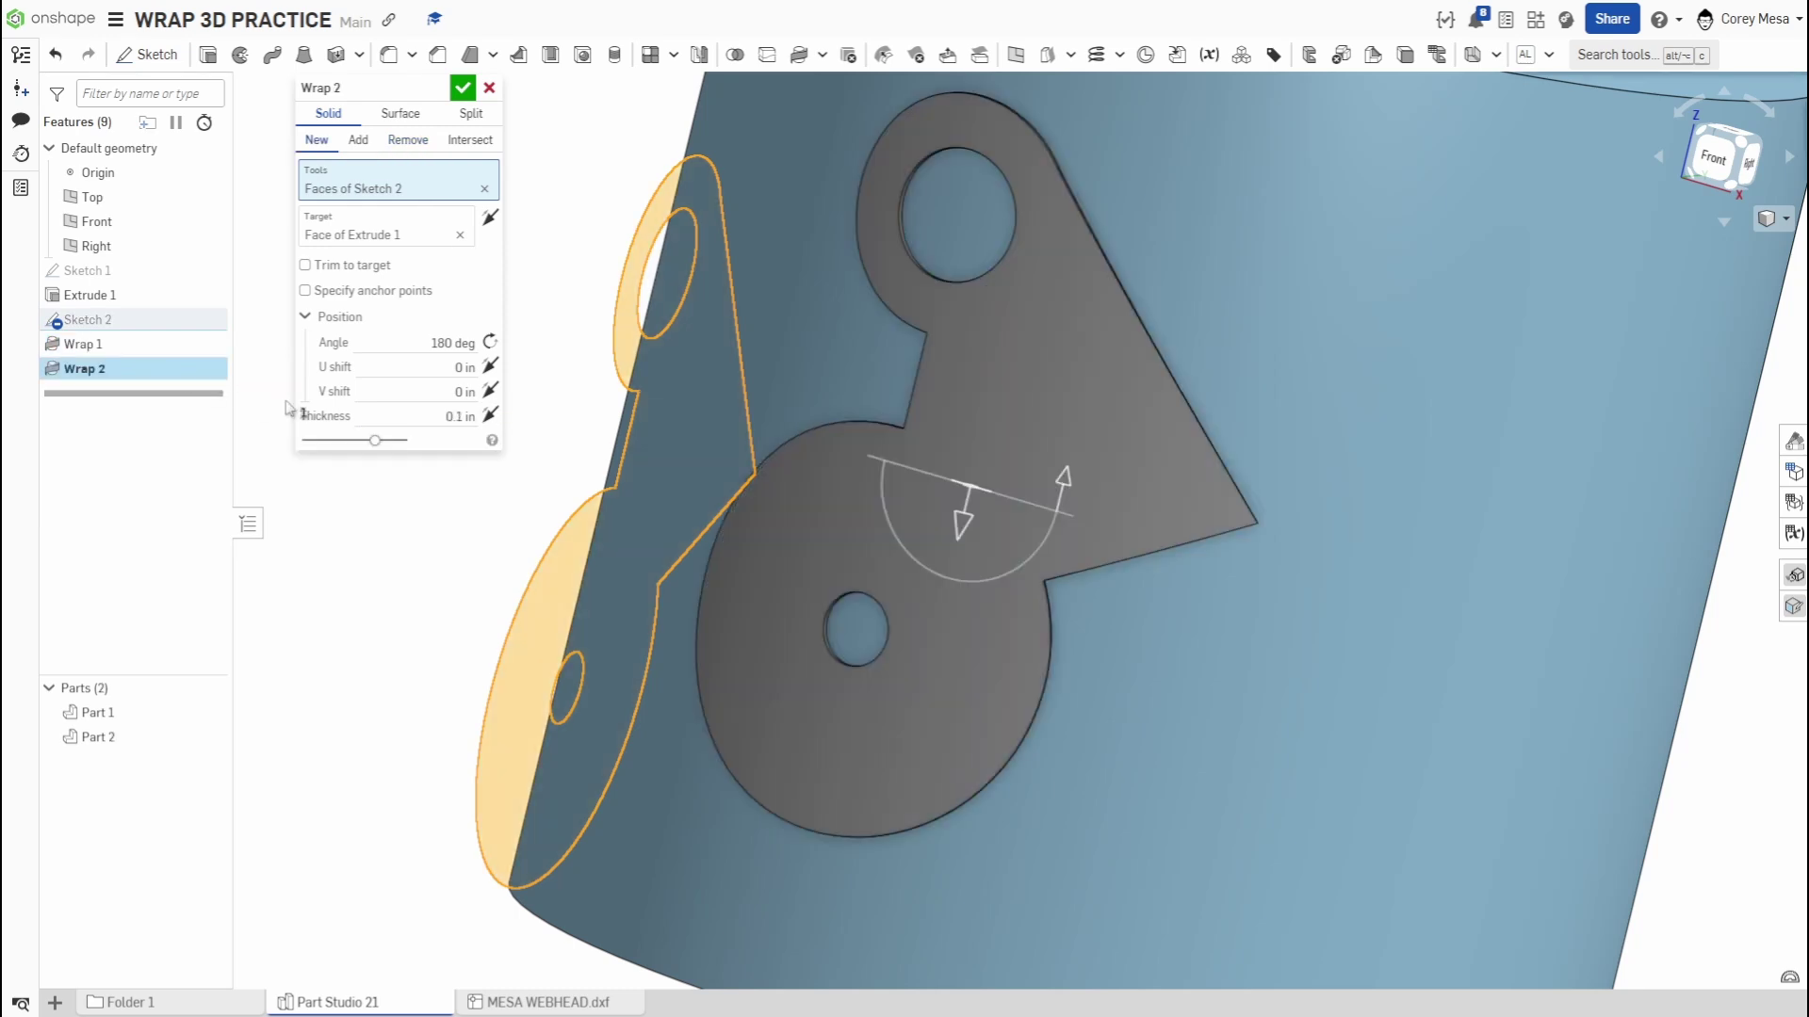
click(447, 416)
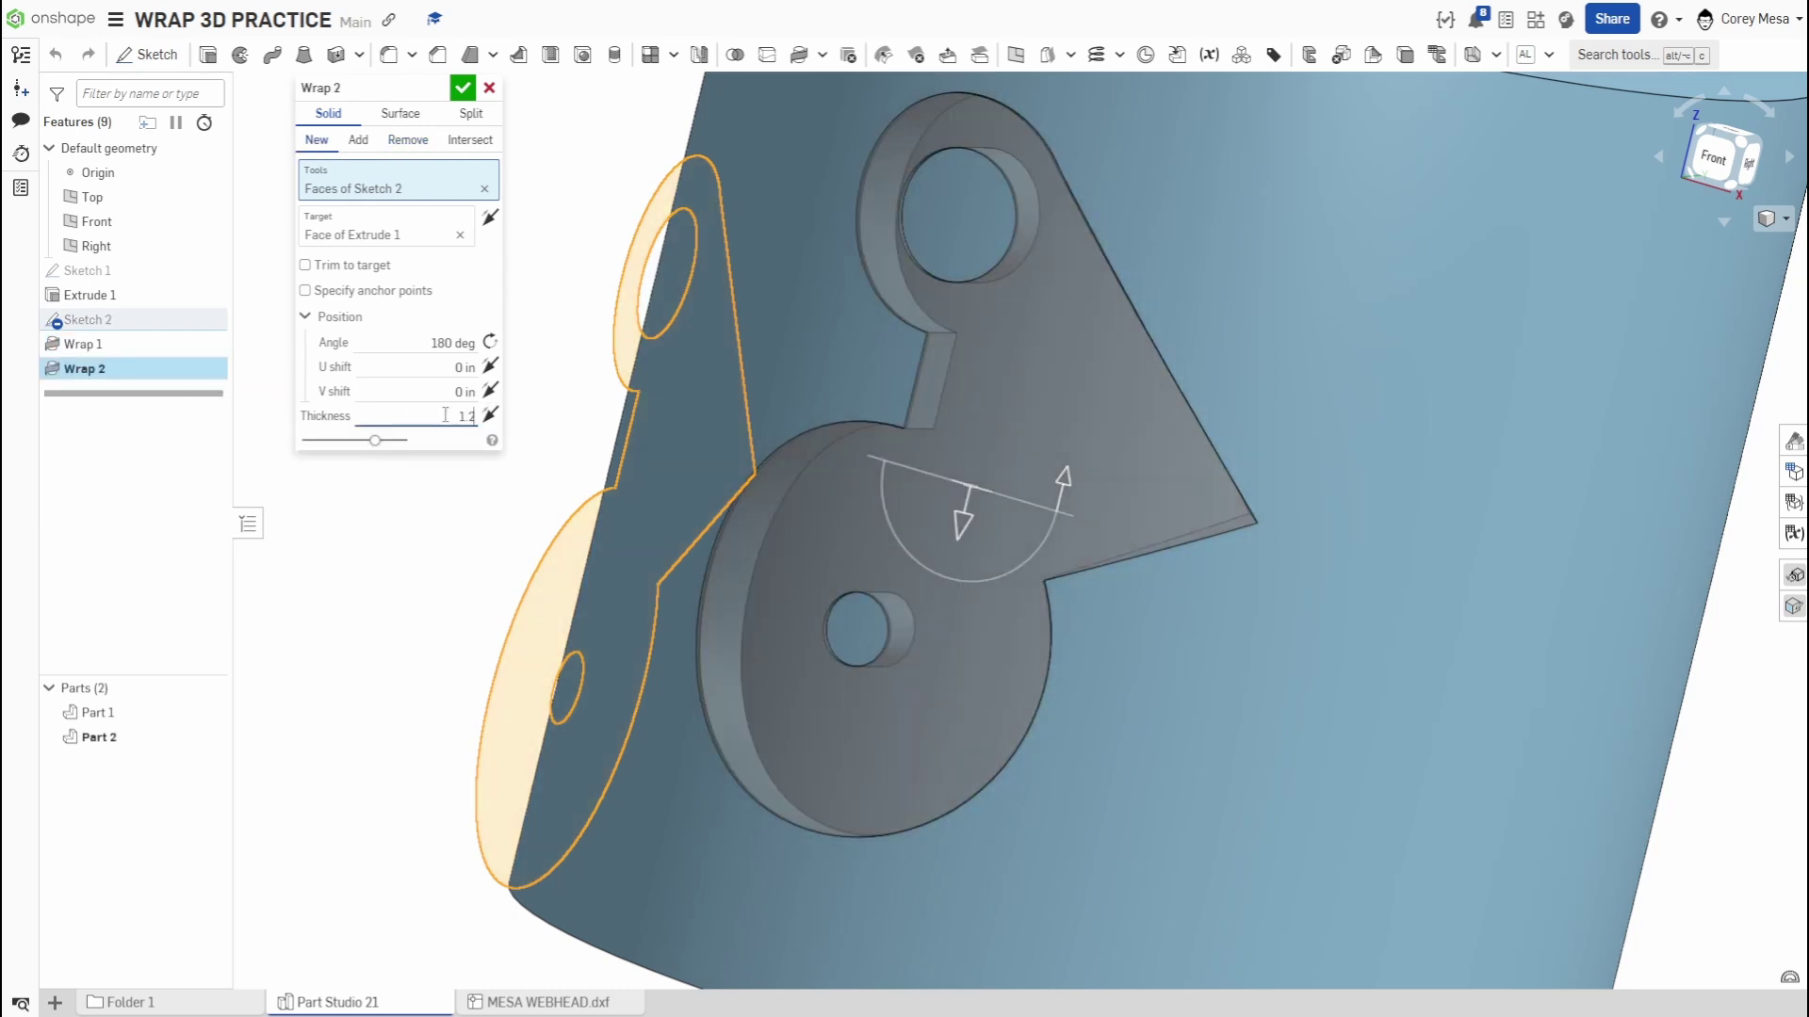
click(462, 90)
Check Part 2's depth, then flip Wrap 2's thickness inward into the cylinder
scroll(751, 262, up, 5)
right_drag(750, 262, 1068, 462)
click(1066, 455)
right_drag(1191, 569, 955, 541)
double_click(92, 372)
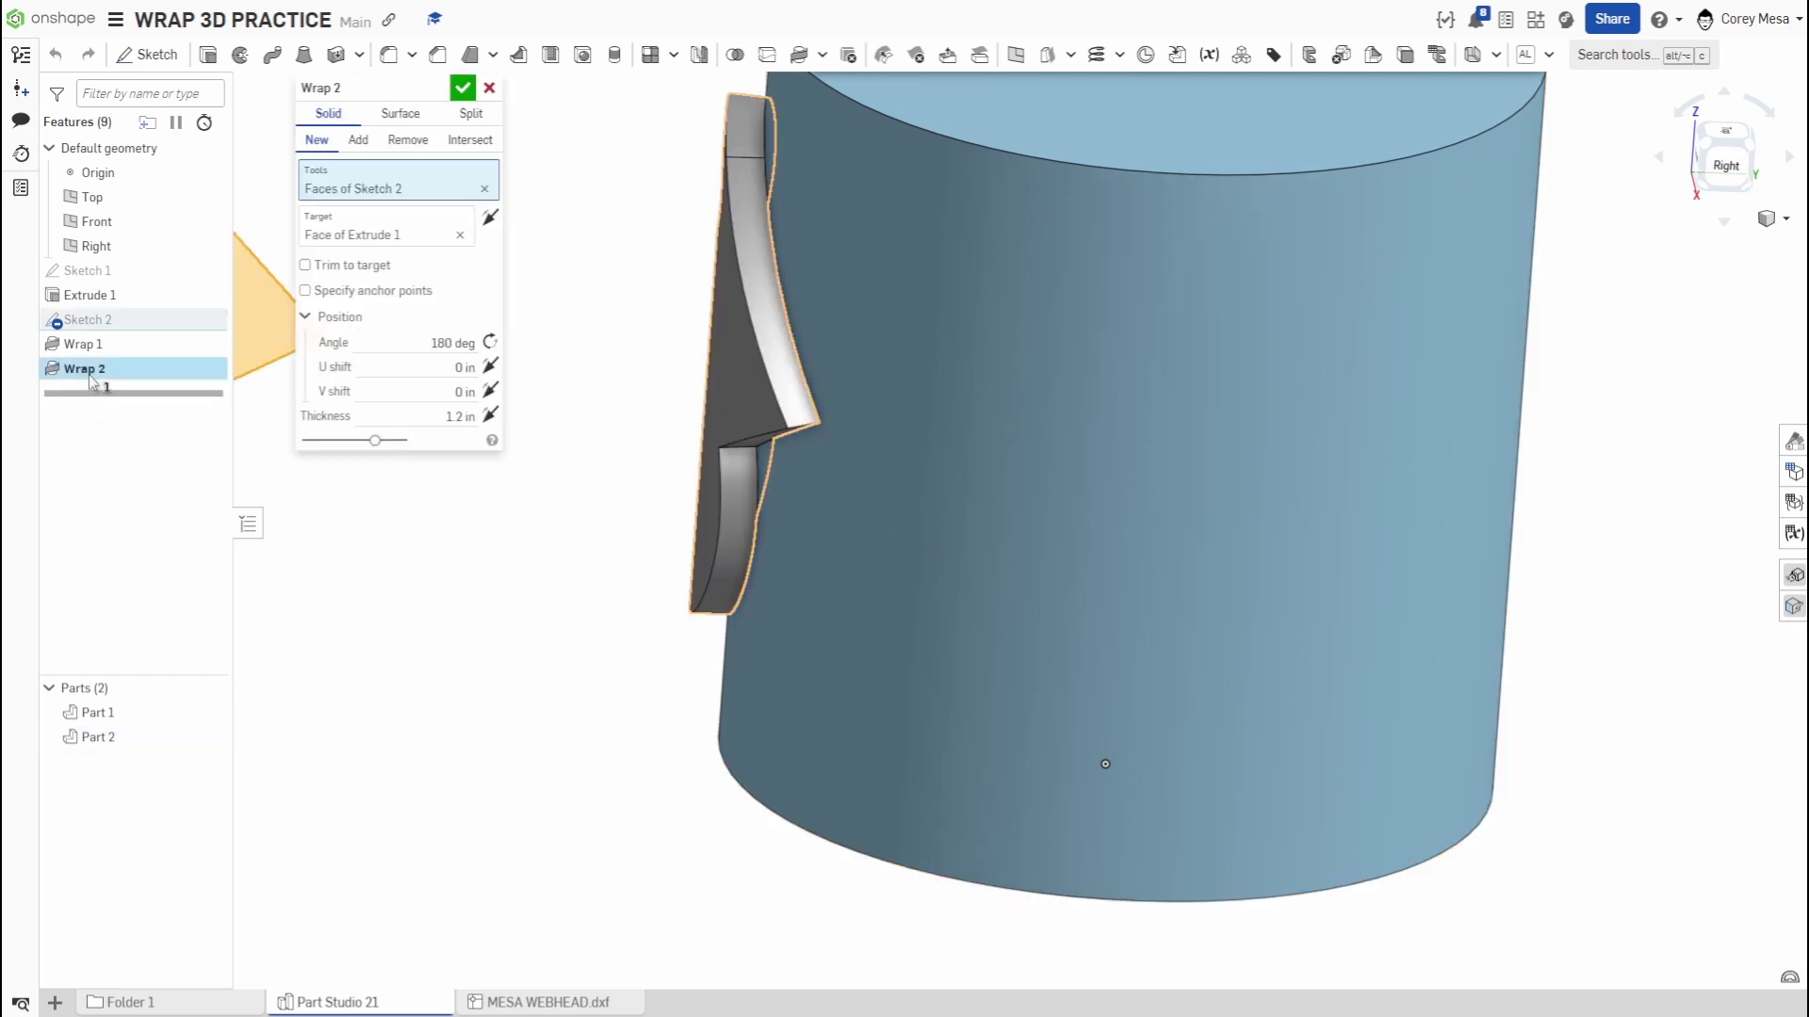
click(490, 415)
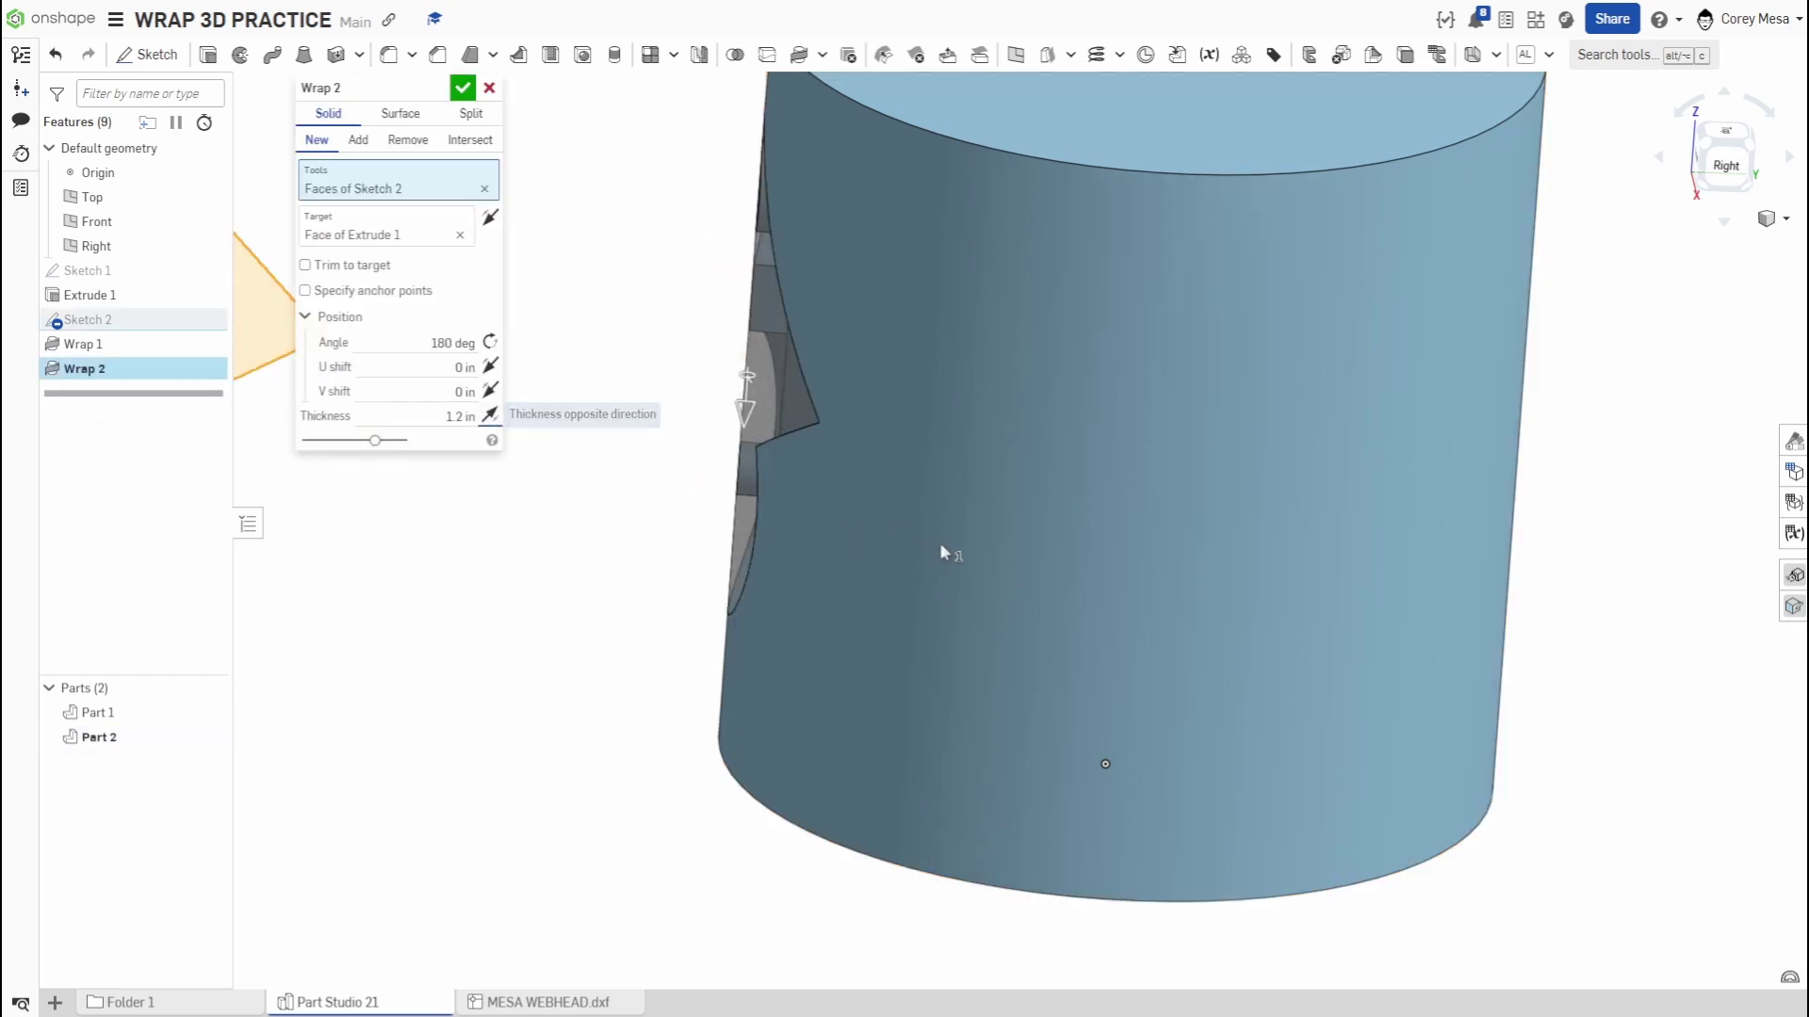
right_drag(944, 550, 1027, 559)
click(465, 91)
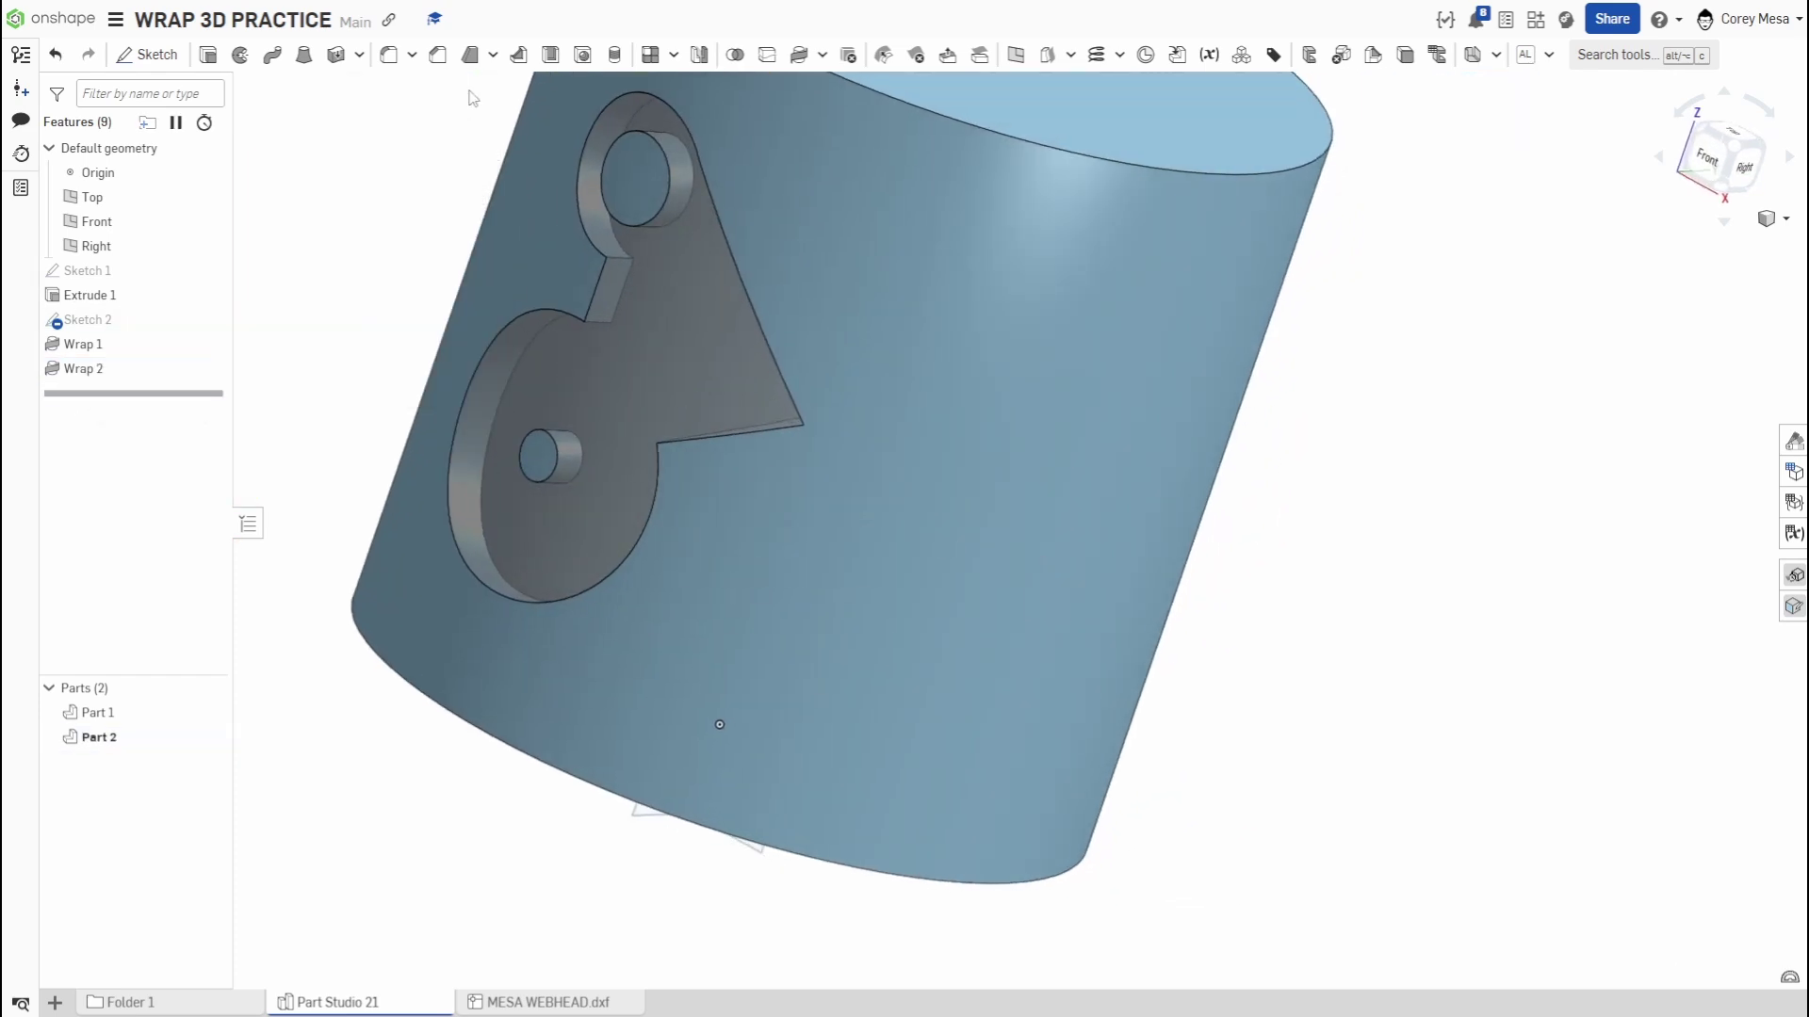
right_drag(743, 373, 762, 405)
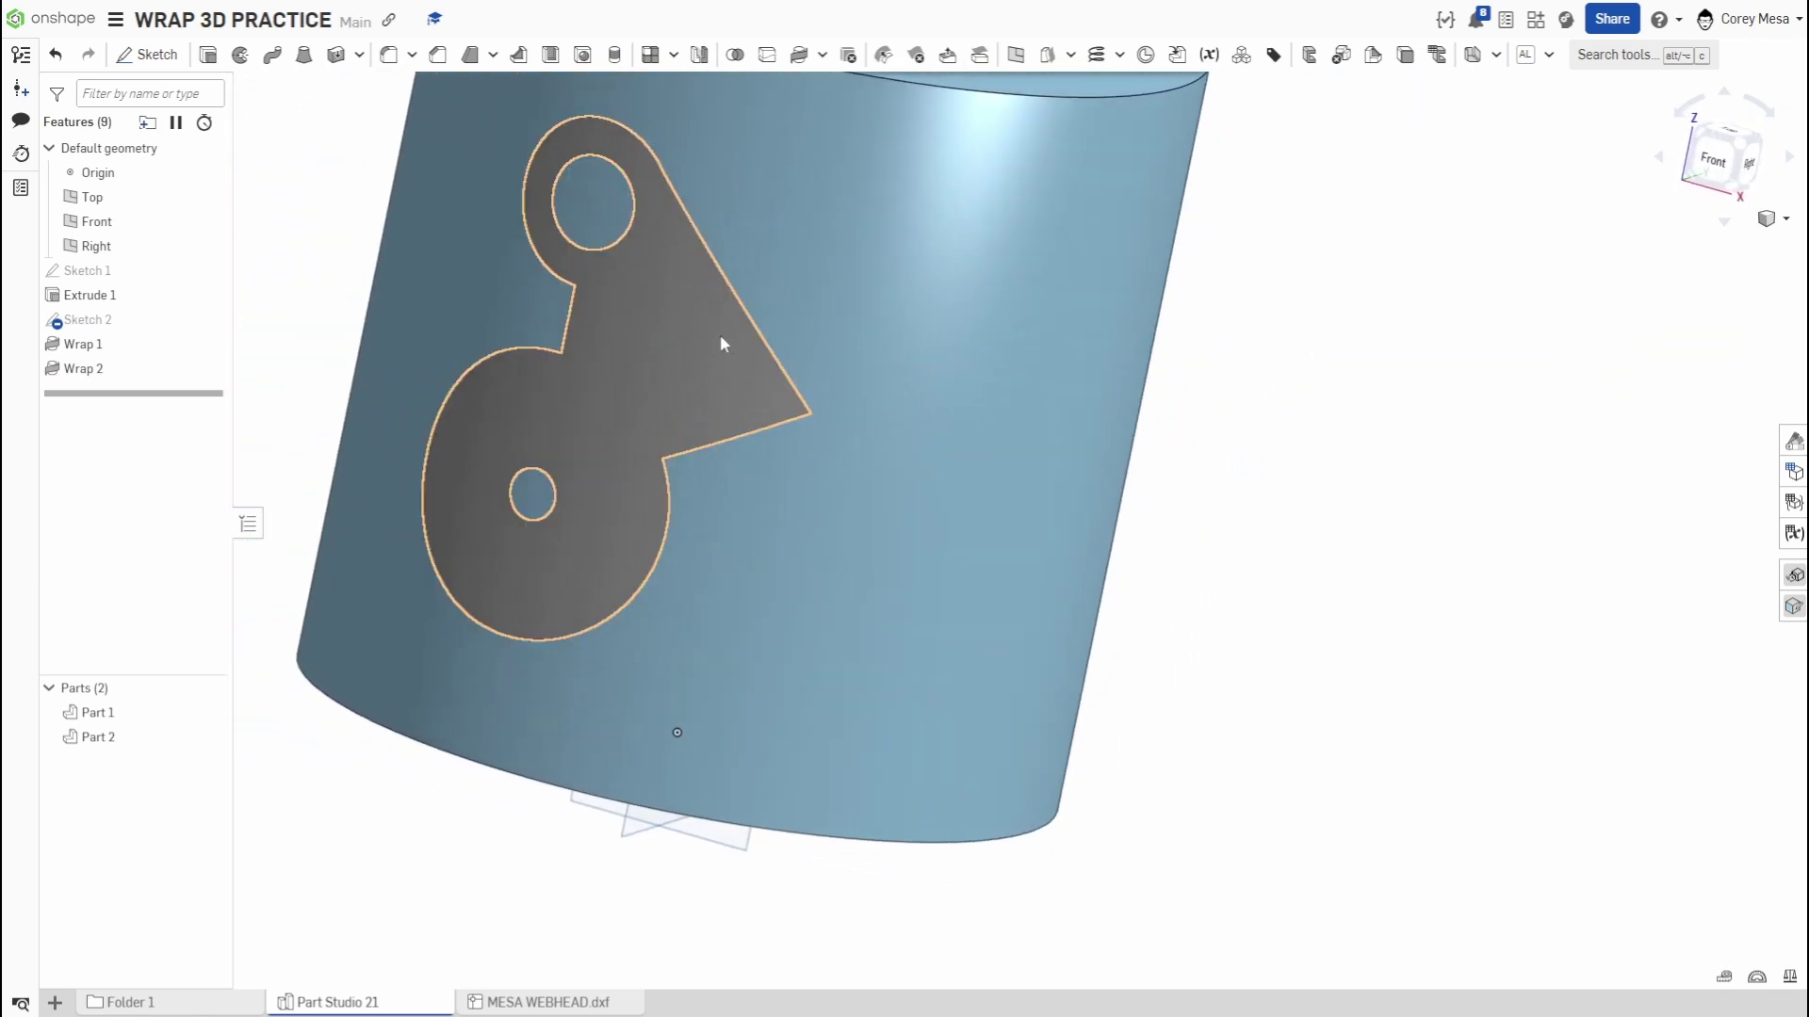
scroll(716, 301, up, 3)
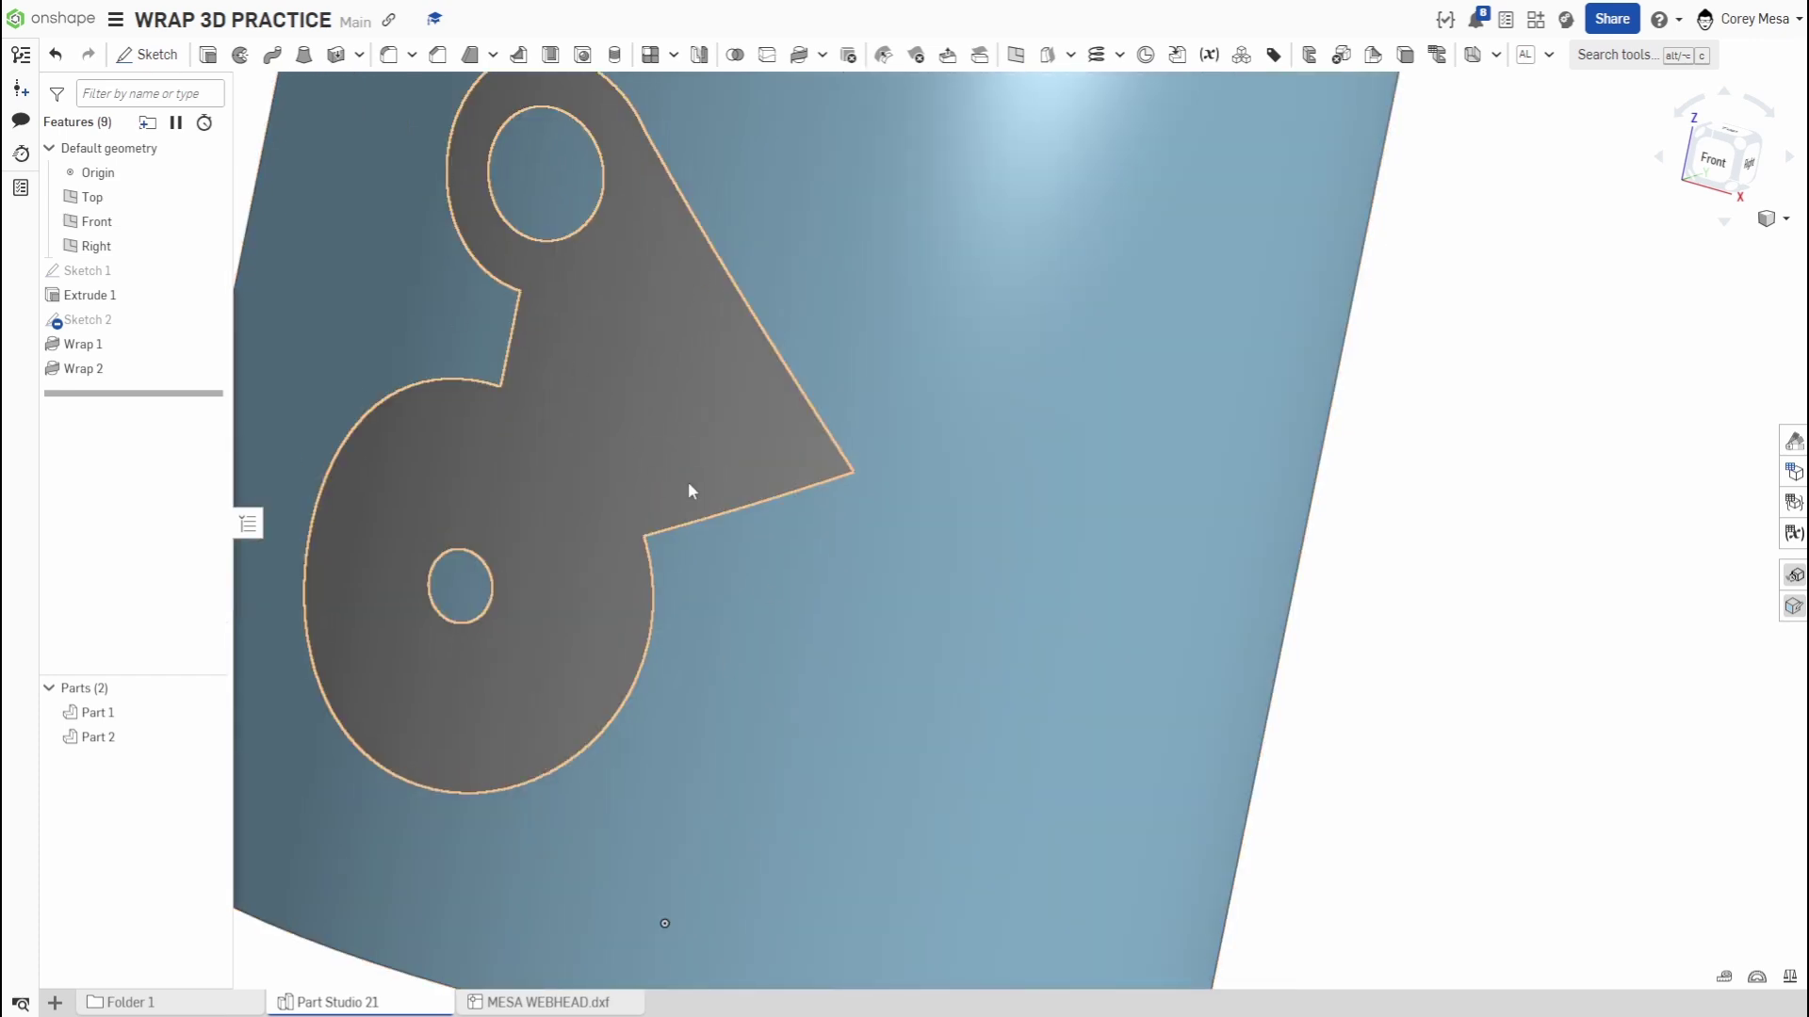
scroll(911, 622, down, 5)
right_drag(932, 625, 961, 469)
right_drag(546, 686, 1025, 738)
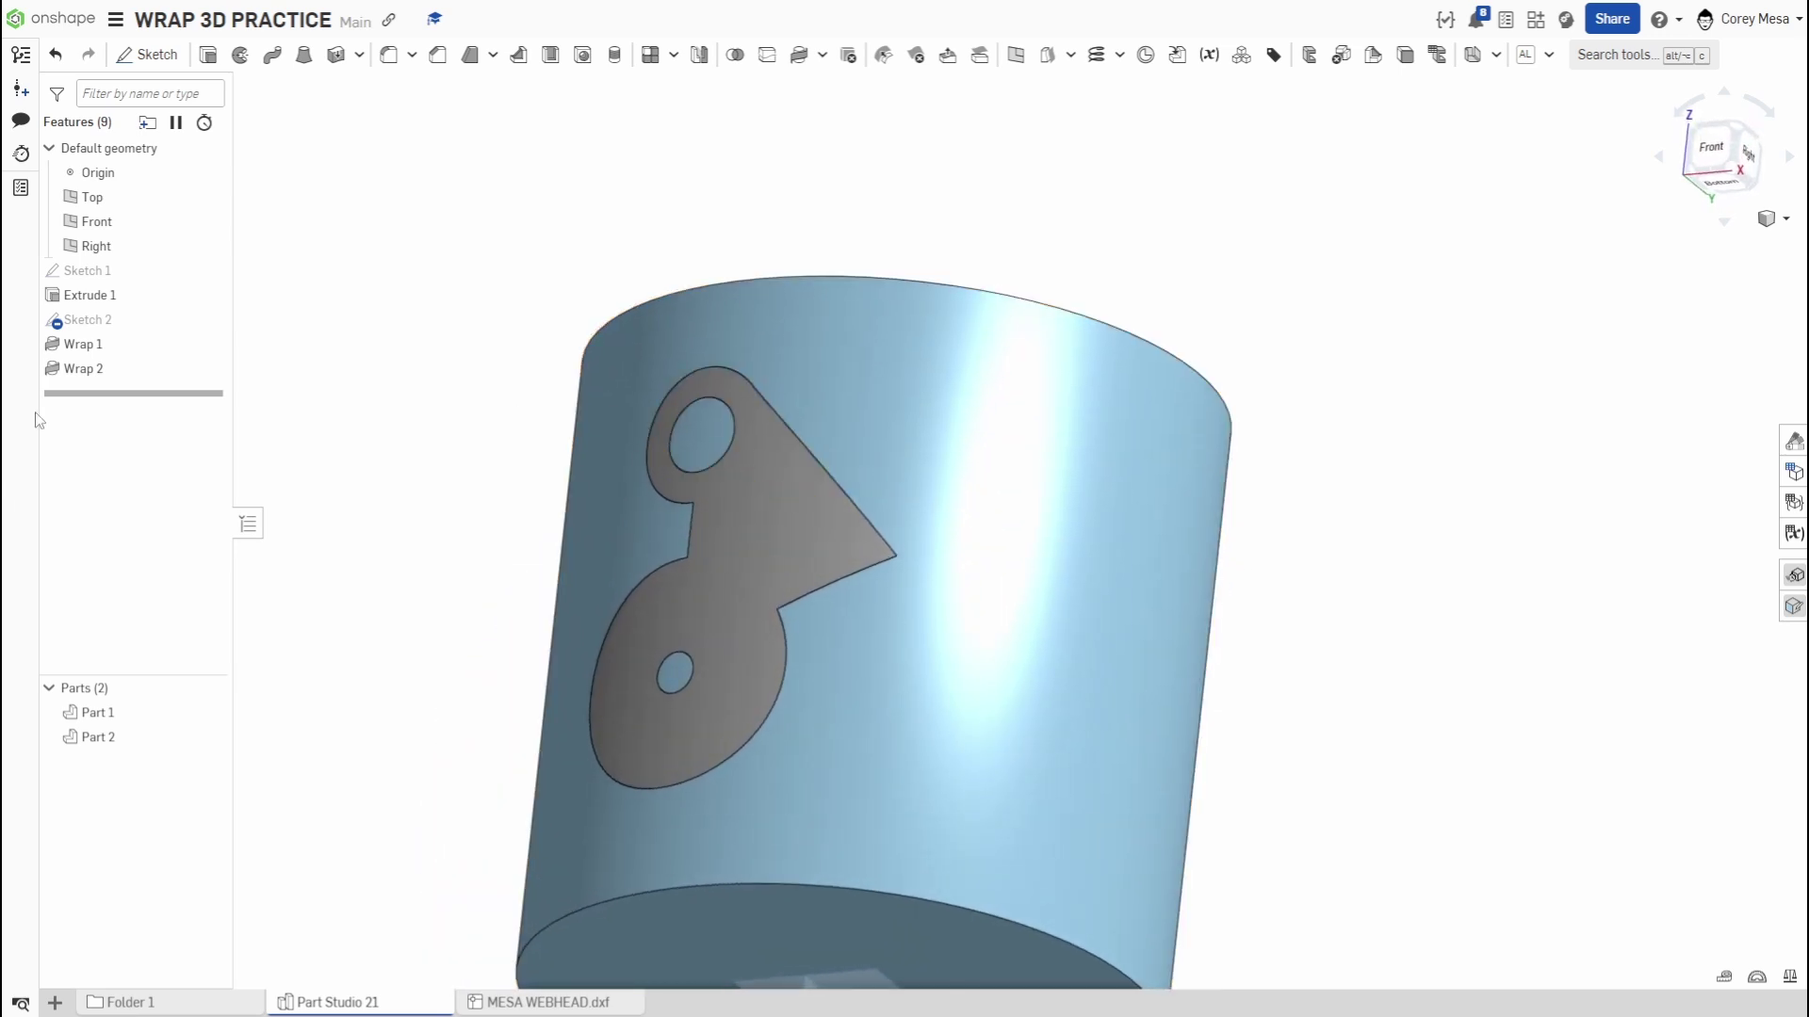
Reopen Sketch 2 in a normal view and delete the logo profile
double_click(88, 321)
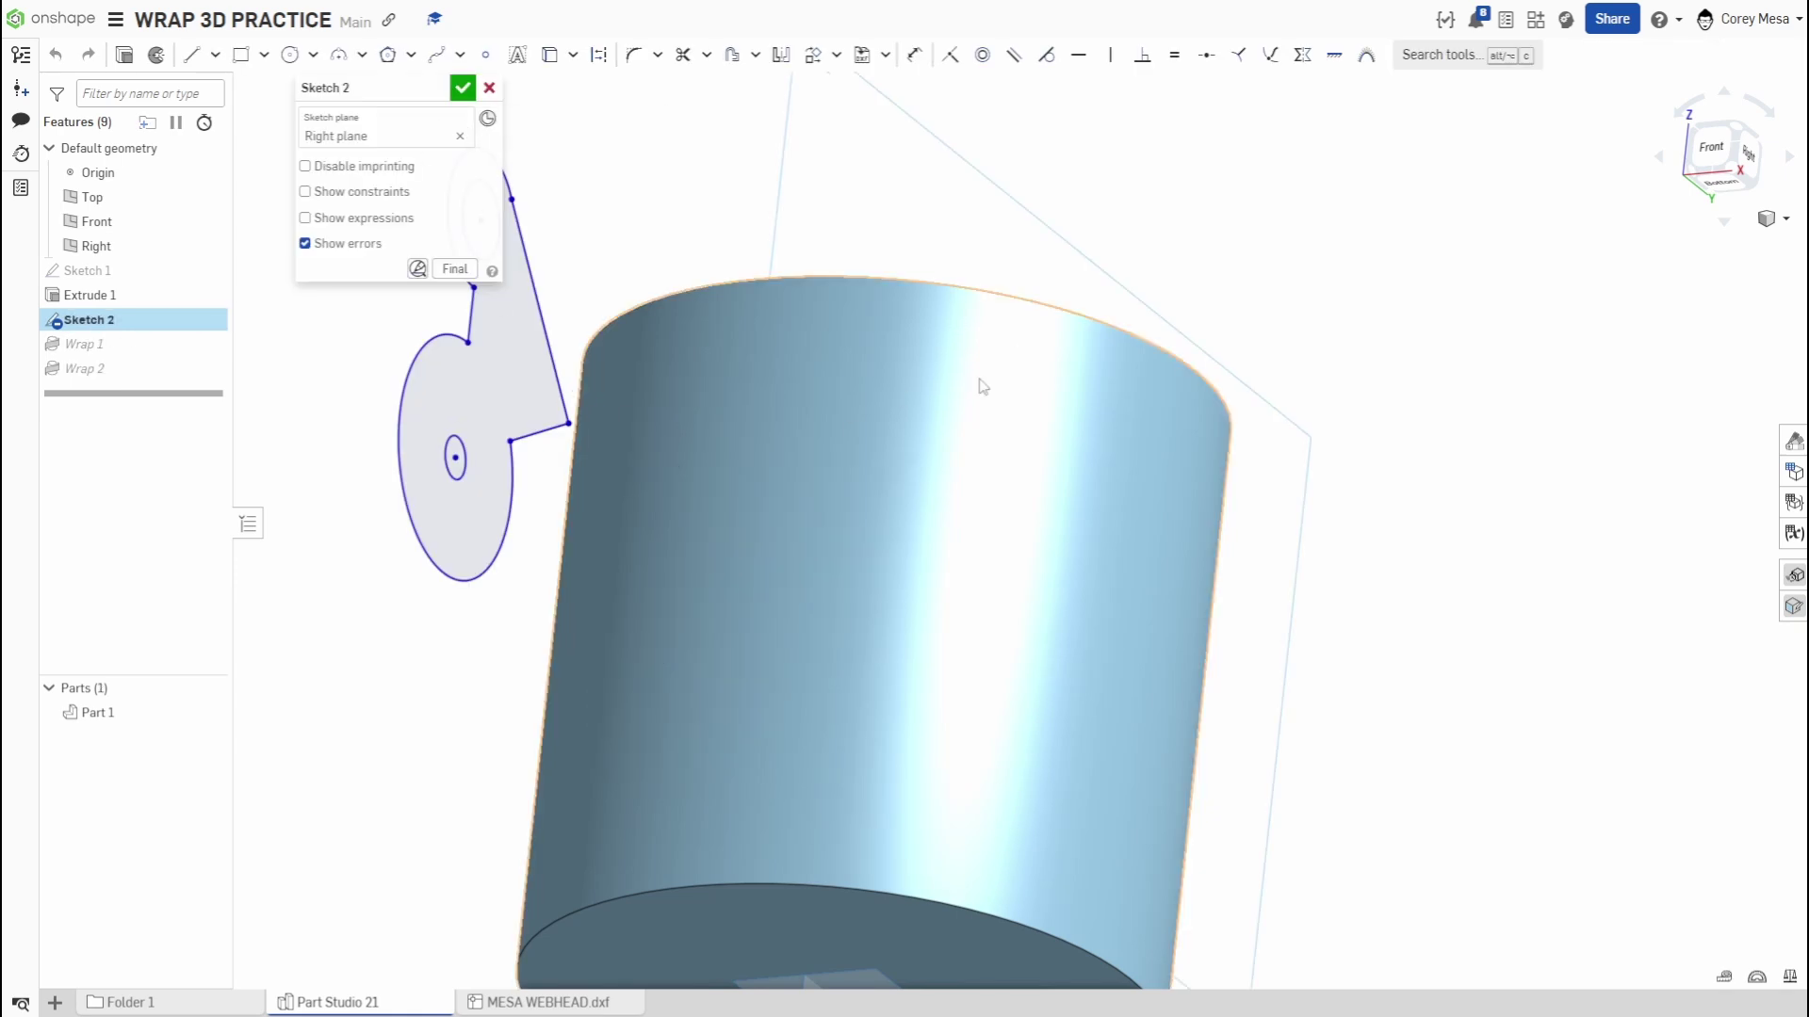
mouse_move(1035, 421)
right_down()
mouse_move(783, 343)
mouse_move(888, 403)
mouse_move(828, 433)
mouse_move(1146, 569)
right_up()
scroll(953, 445, up, 3)
scroll(963, 450, down, 1)
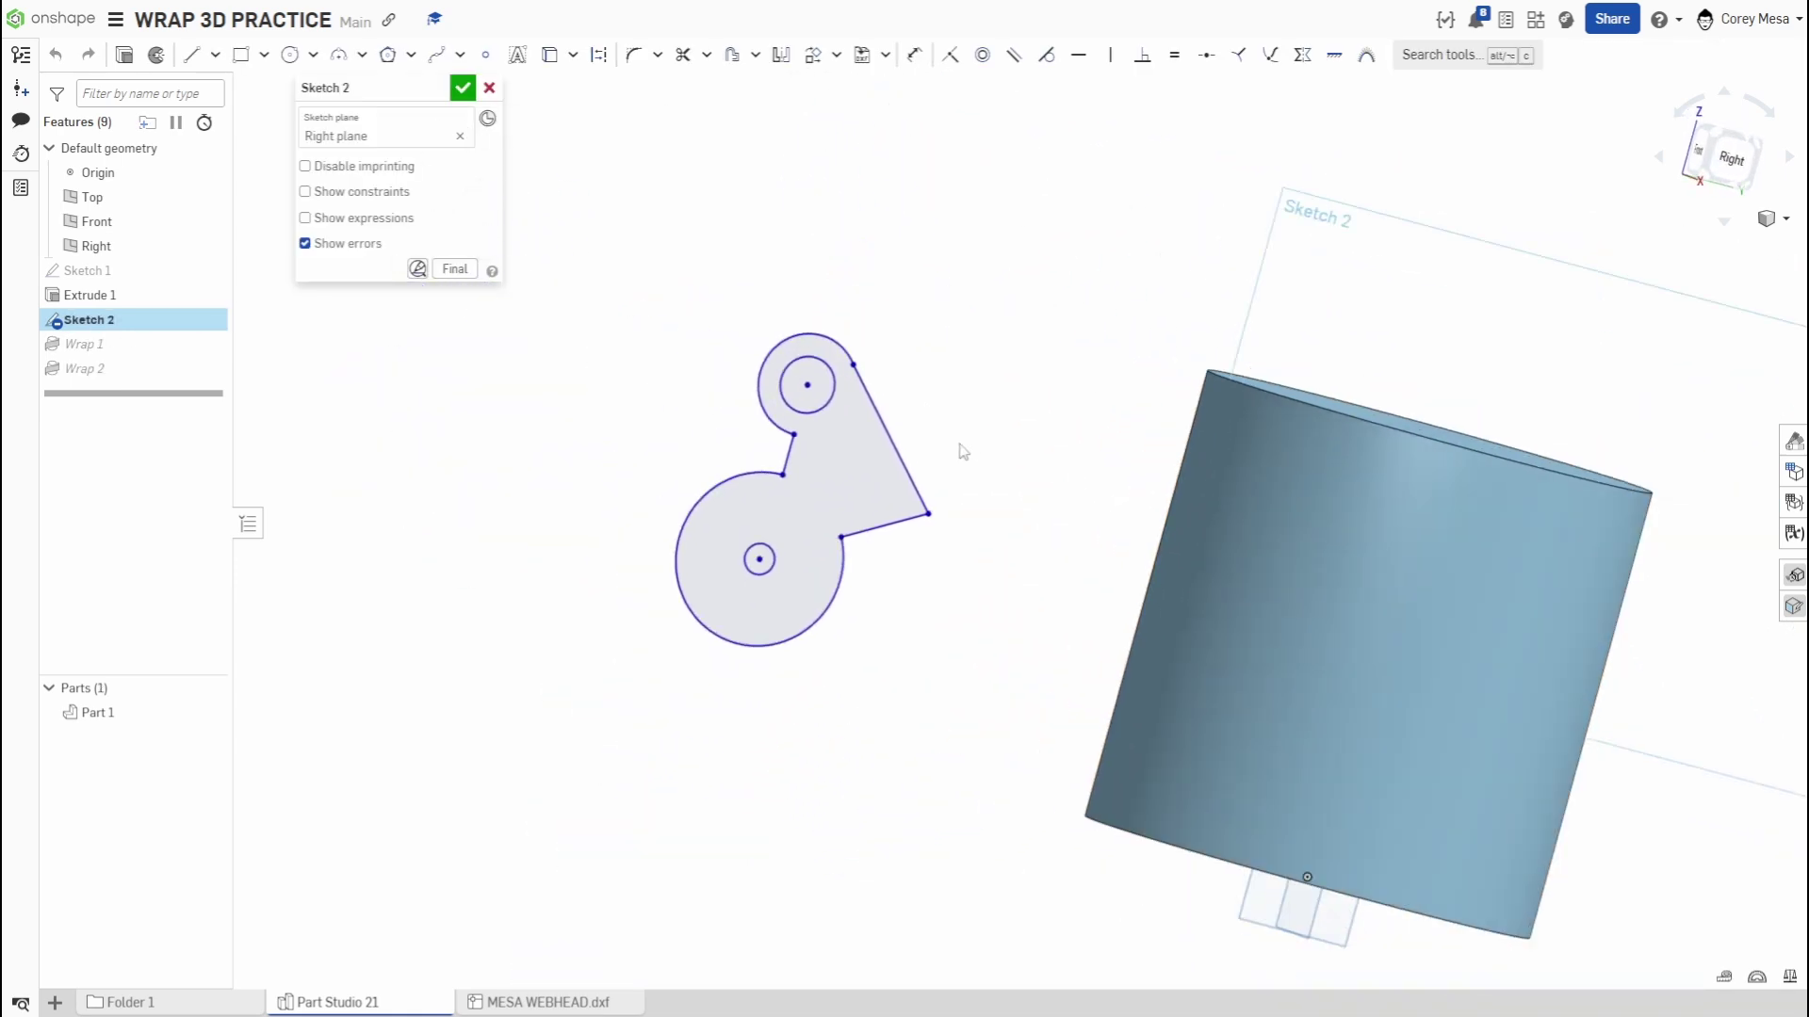
key(n)
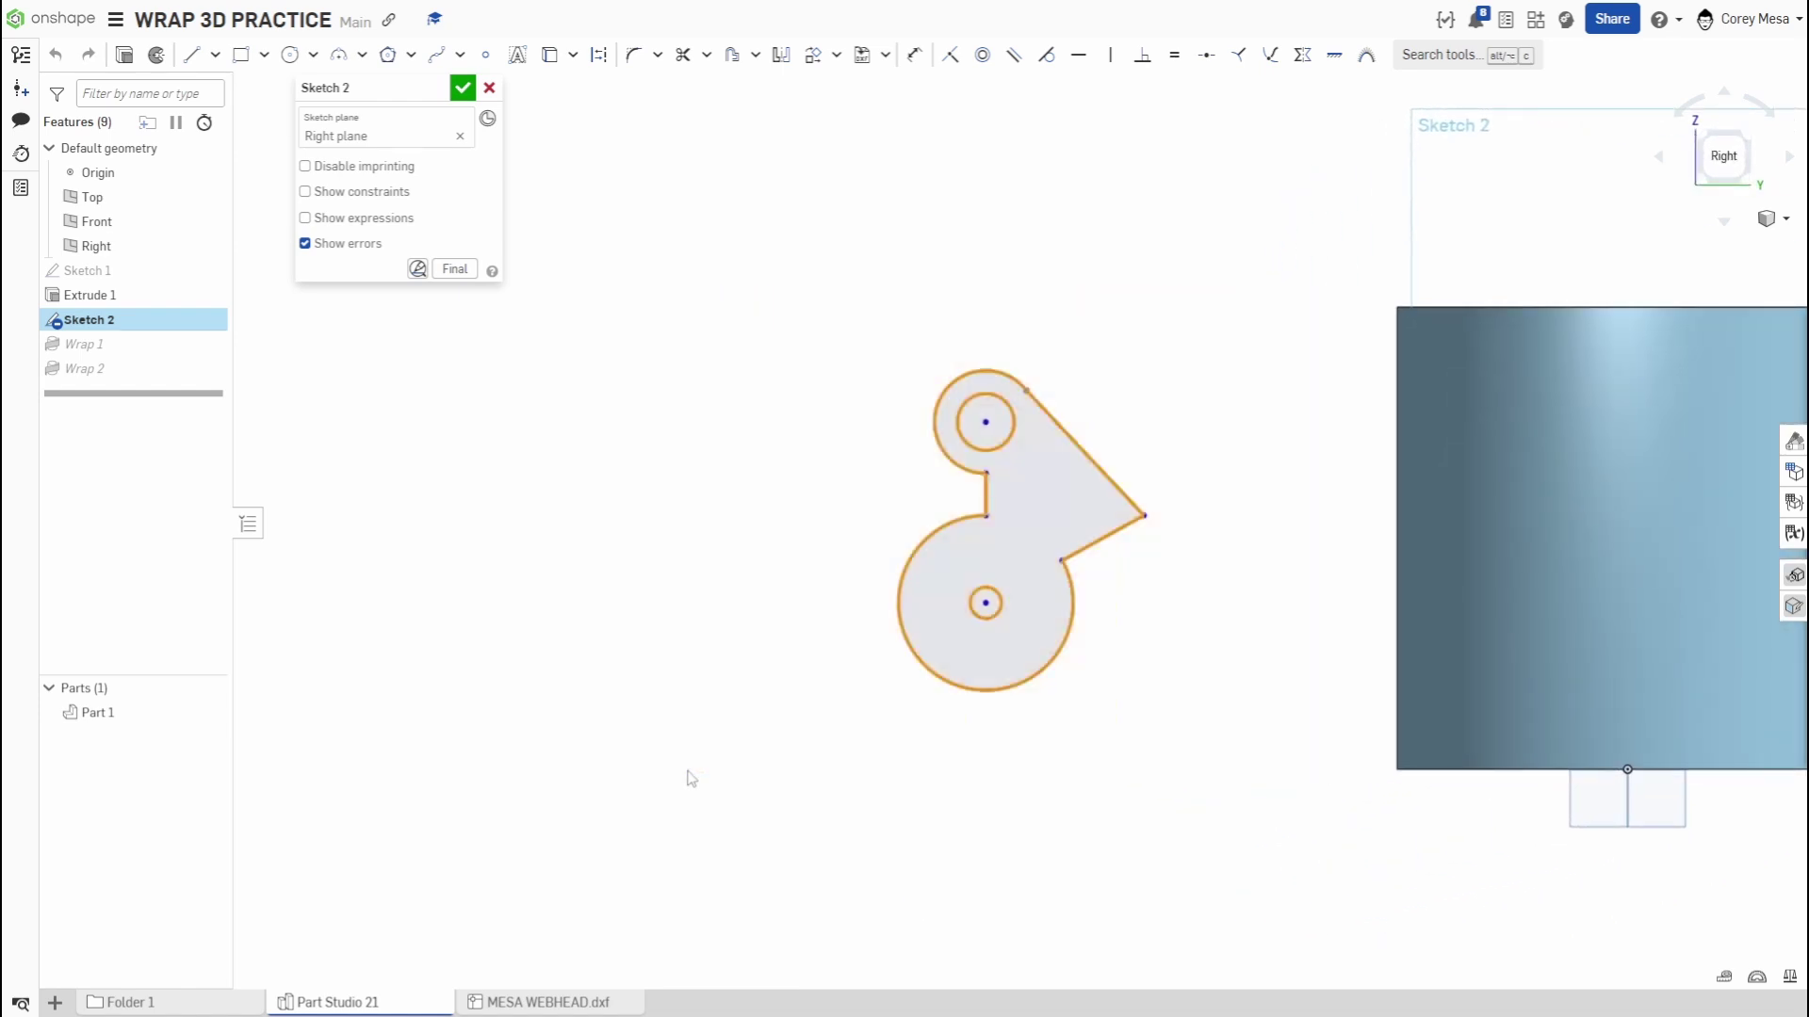
key(Delete)
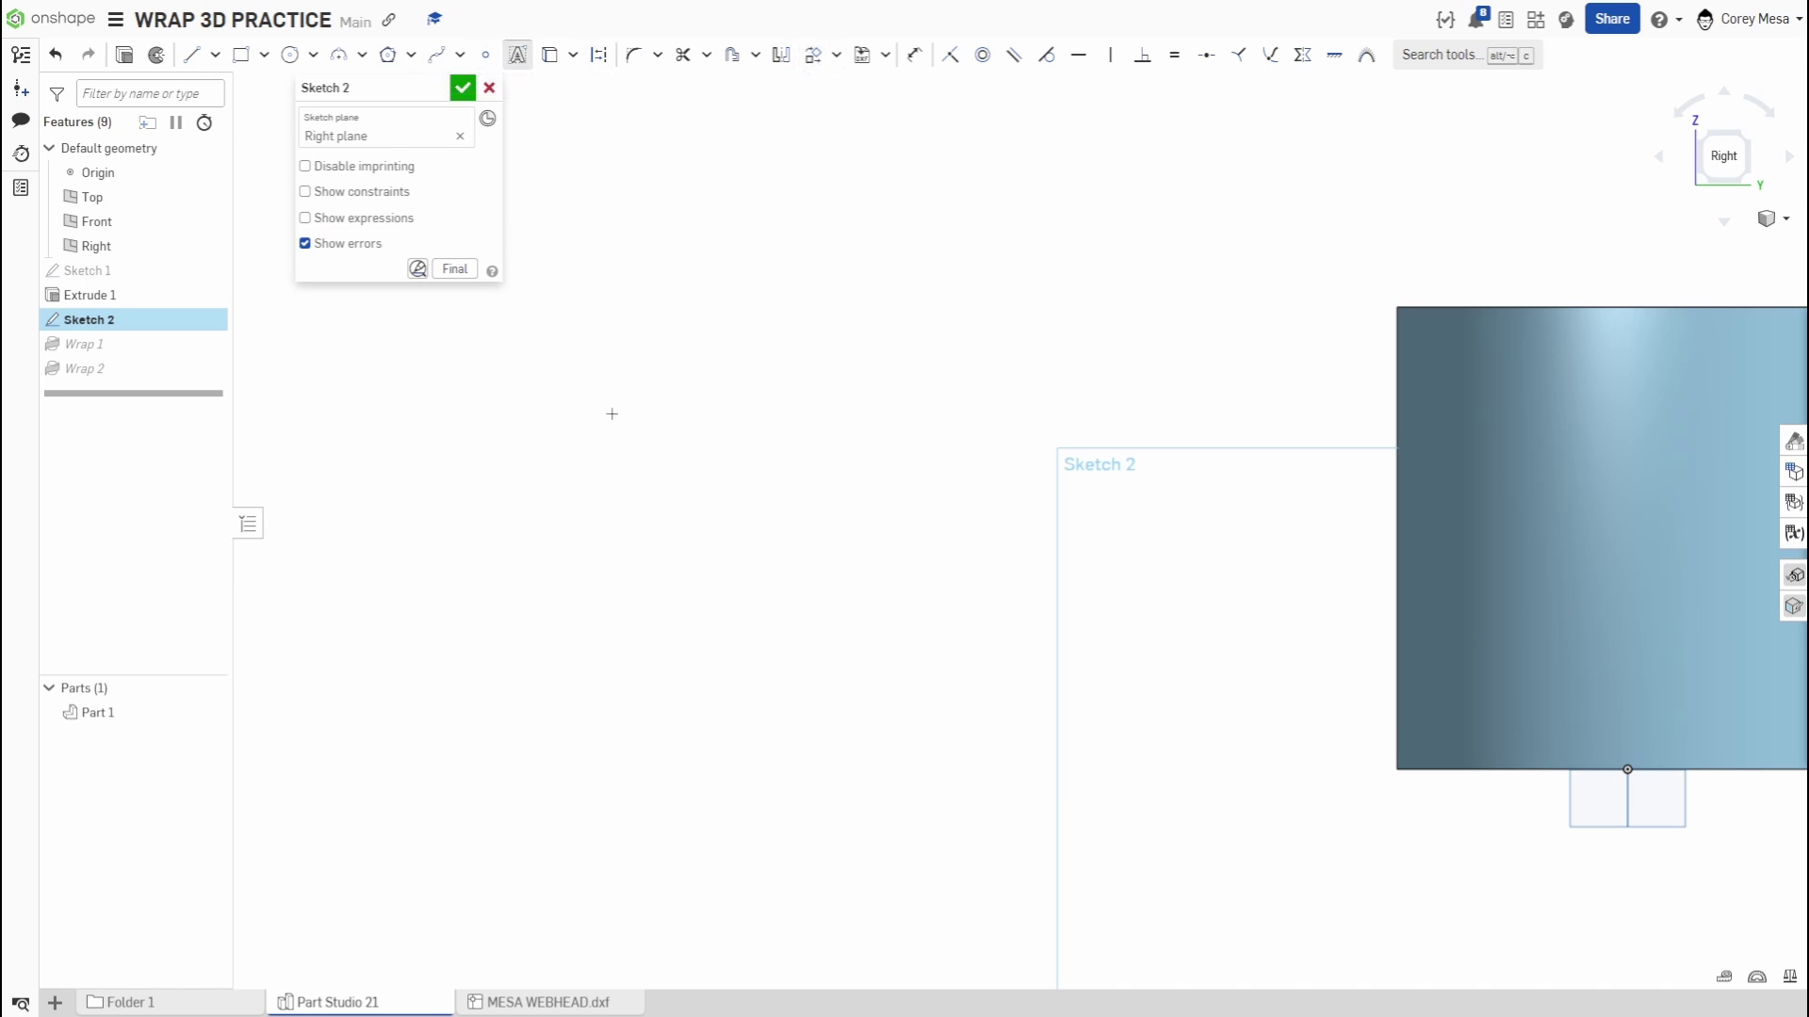
Add a text box reading MESAMAKES above the cylinder
drag(590, 343, 1184, 492)
text(m)
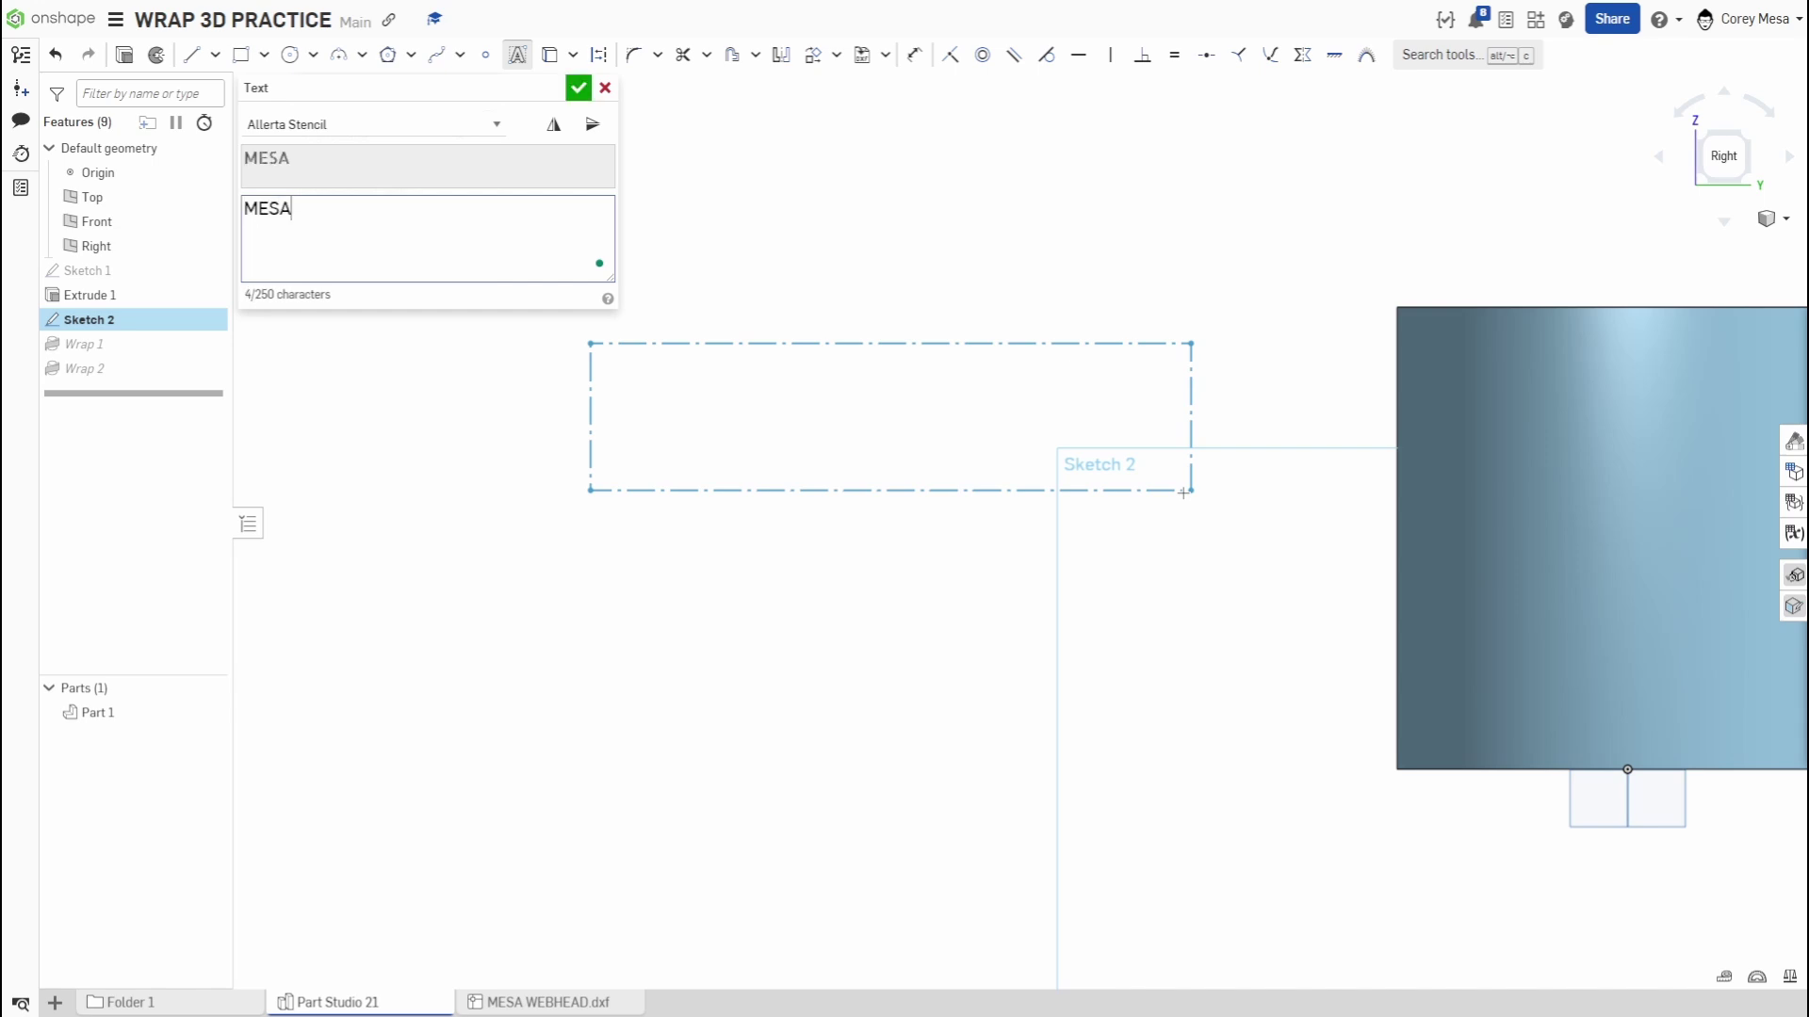
text(ESAMAKES)
key(Return)
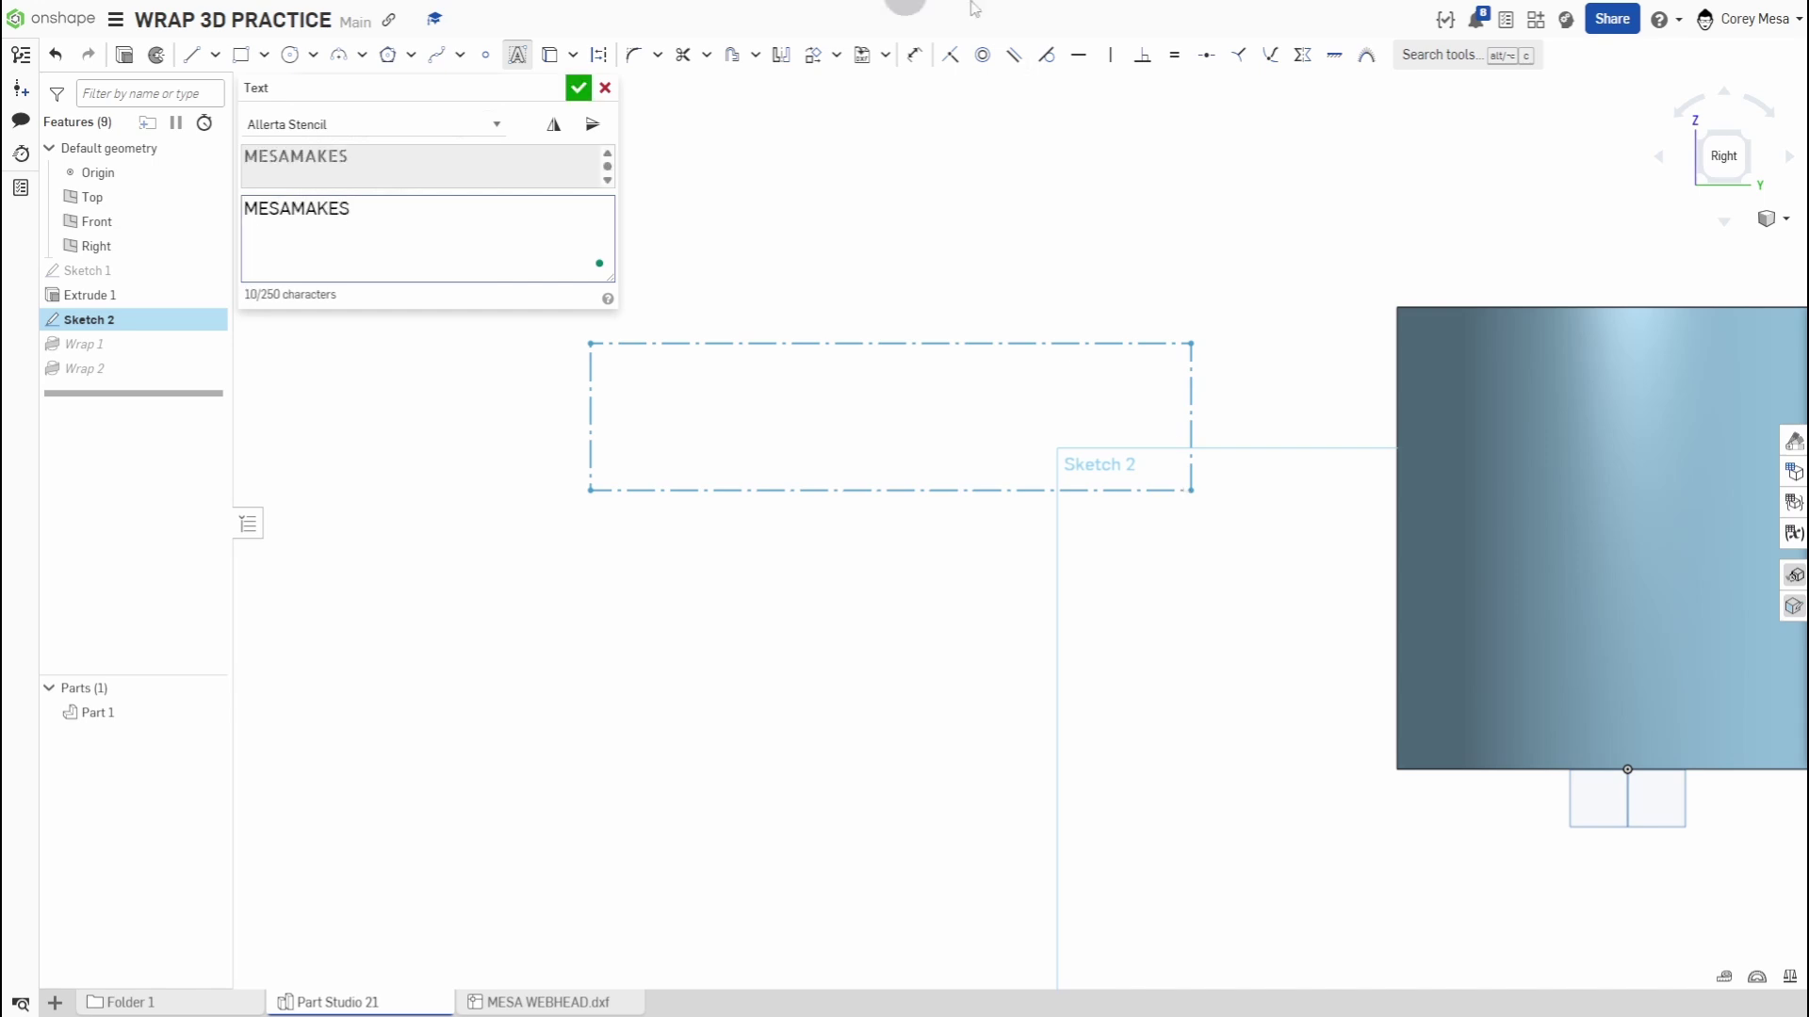
click(578, 88)
scroll(1134, 607, down, 3)
middle_drag(1134, 607, 932, 591)
scroll(913, 537, up, 2)
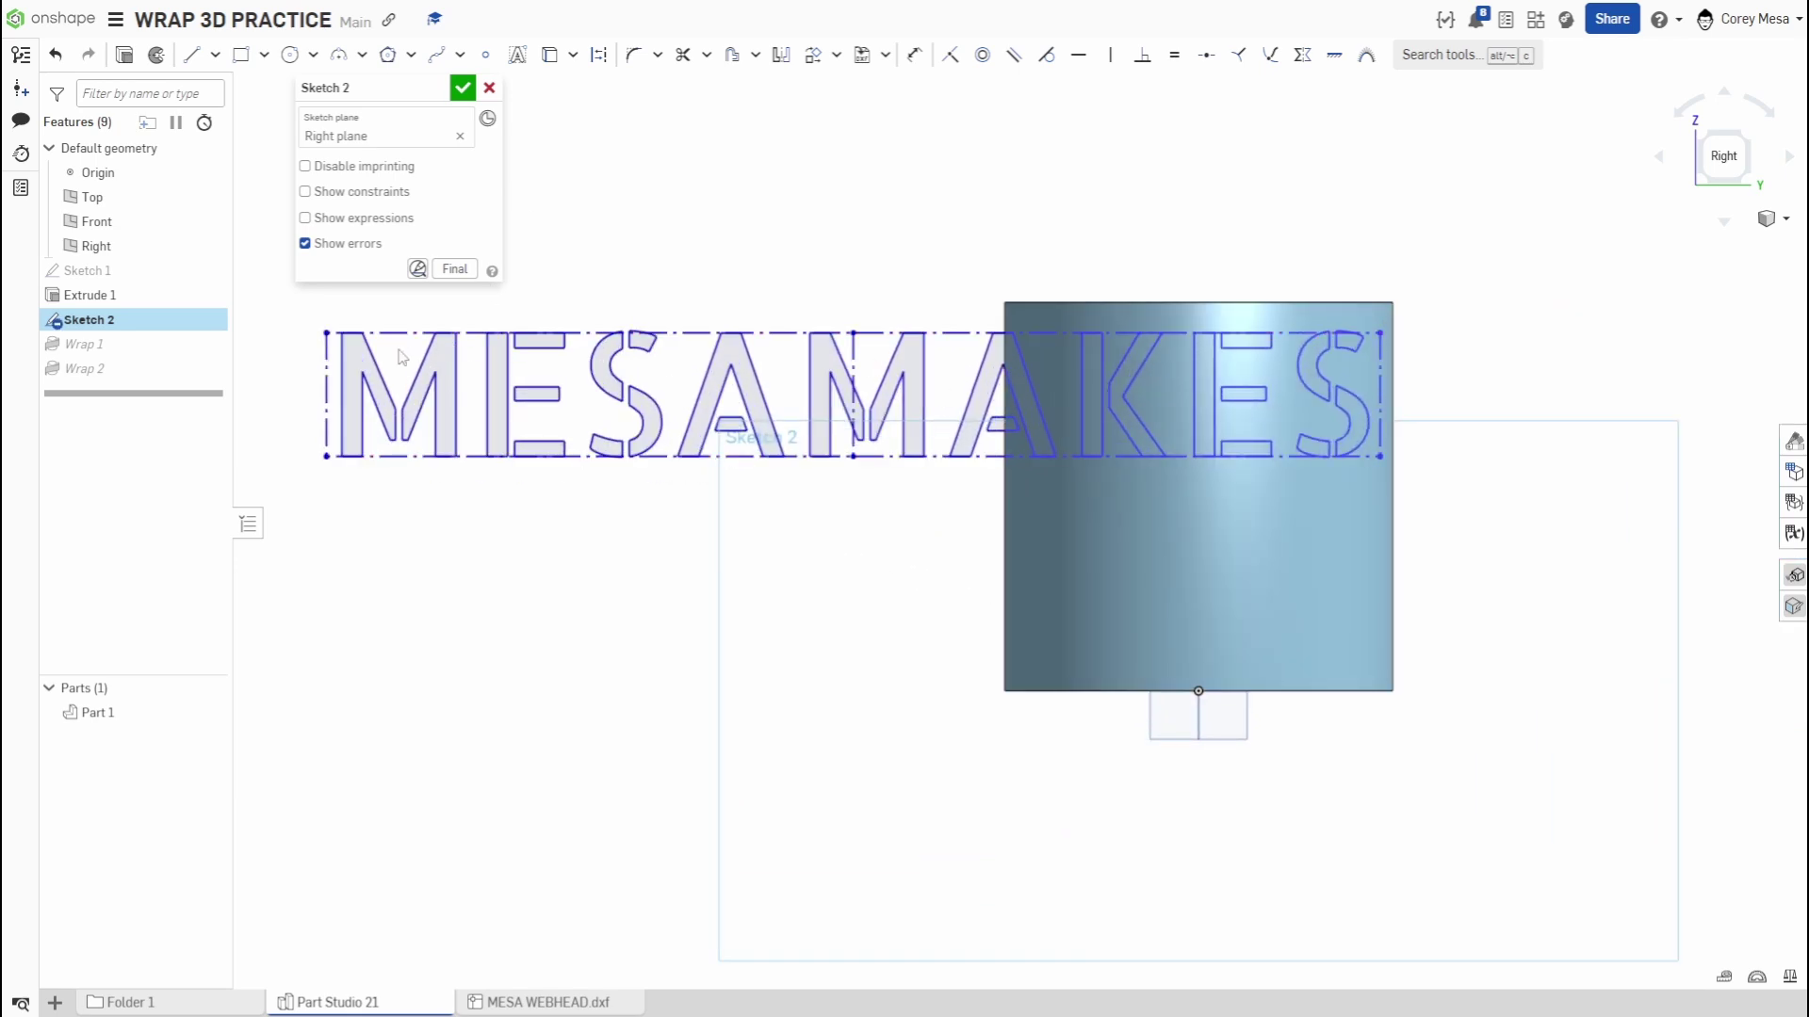
Dimension the MESAMAKES text height to 5 in and accept Sketch 2
key(d)
click(325, 374)
click(285, 396)
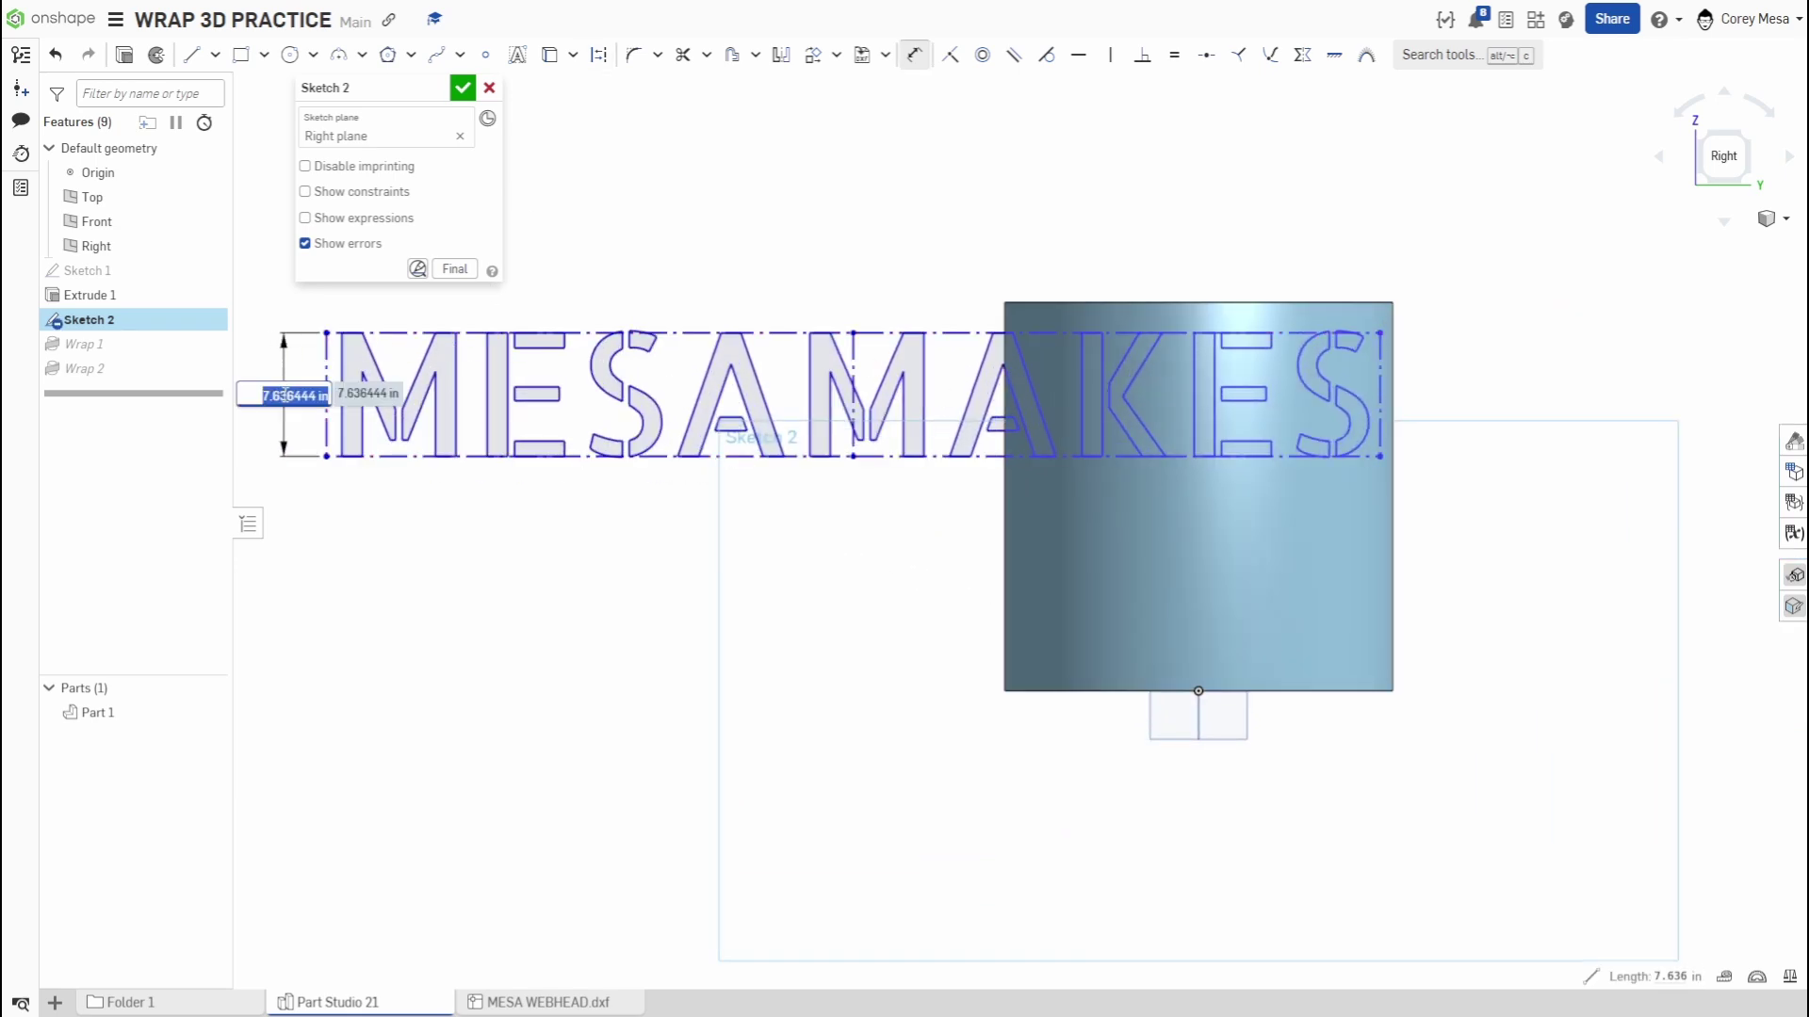
text(5)
key(Return)
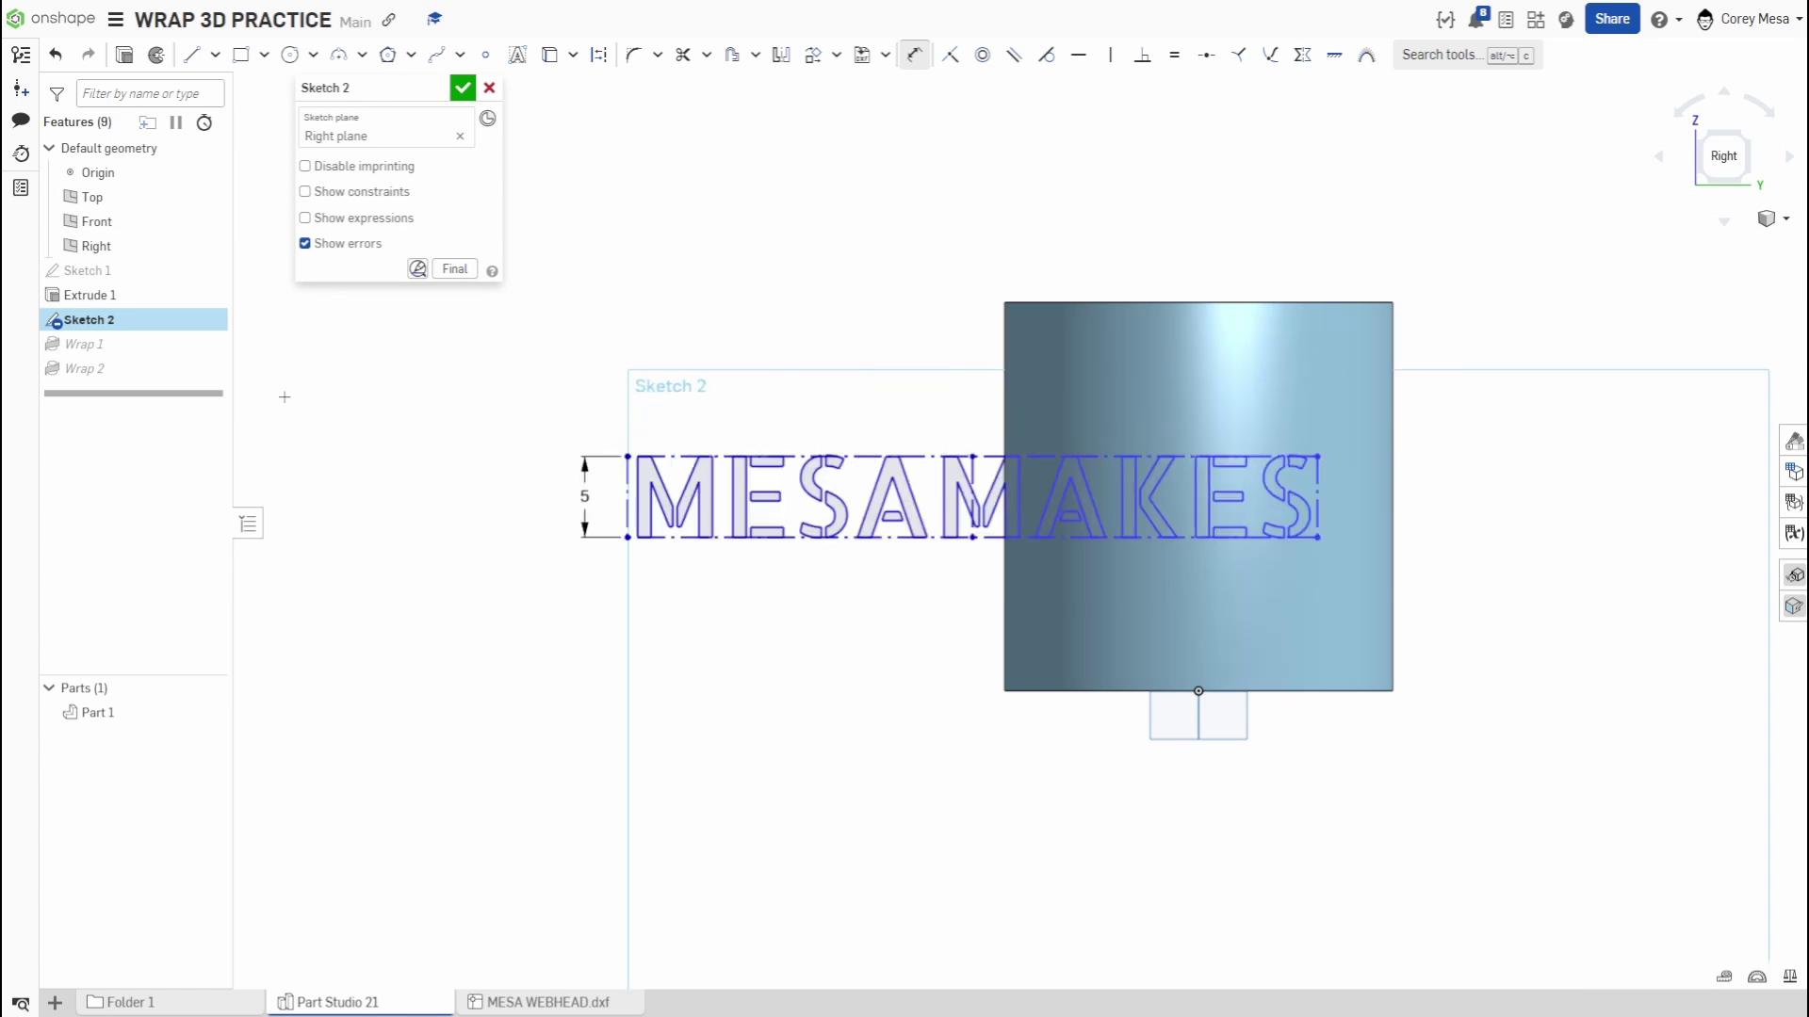
click(462, 87)
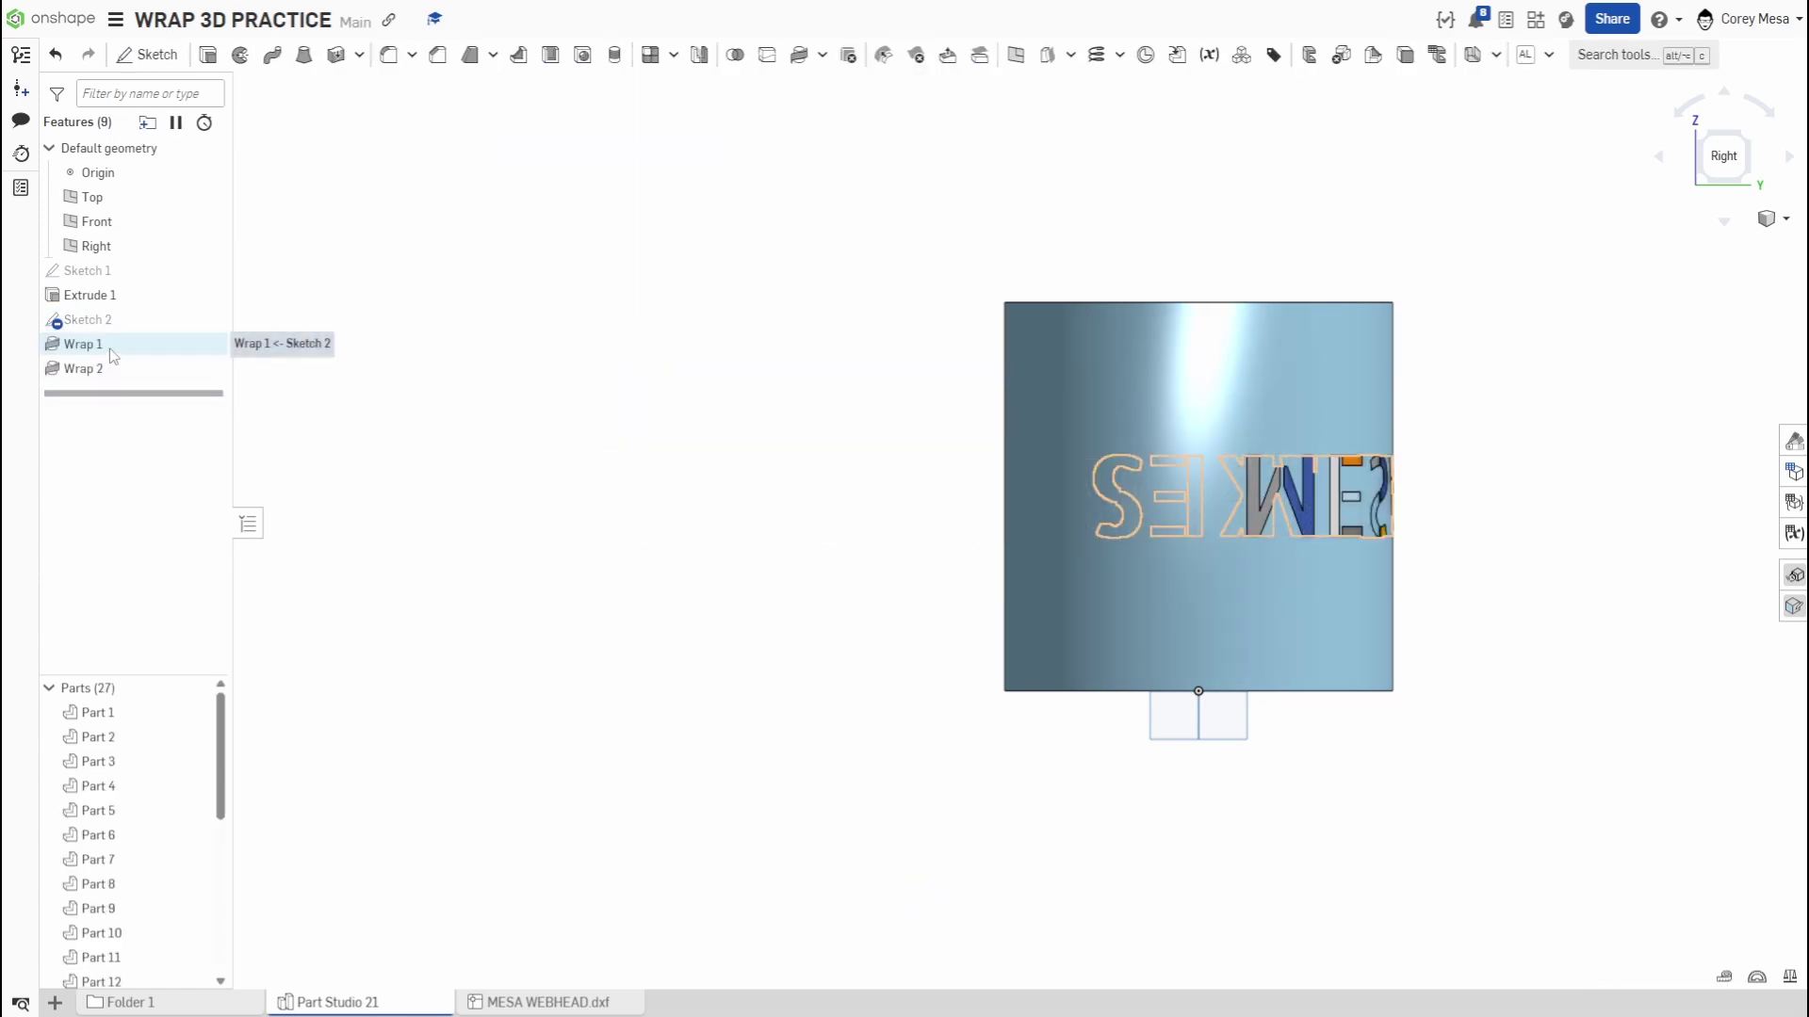
Switch Wrap 1 to Remove so the letters cut into the cylinder
right_drag(1184, 555, 1042, 593)
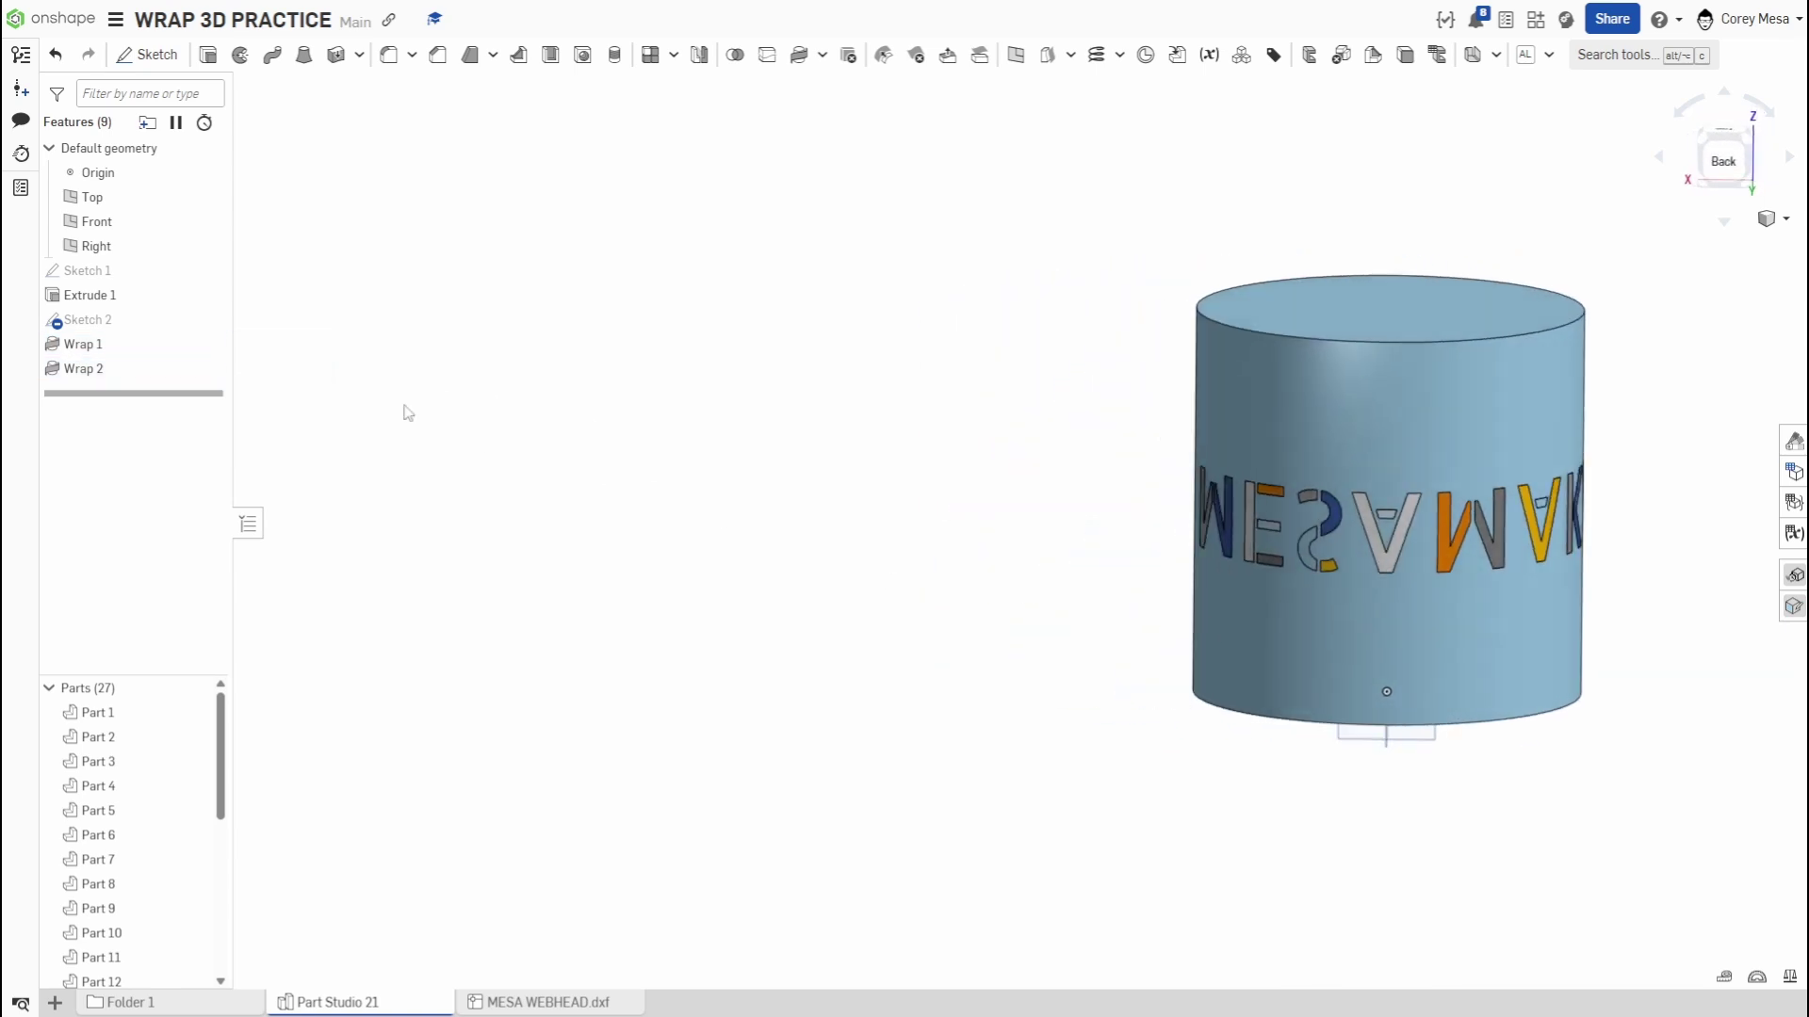
double_click(85, 345)
click(420, 146)
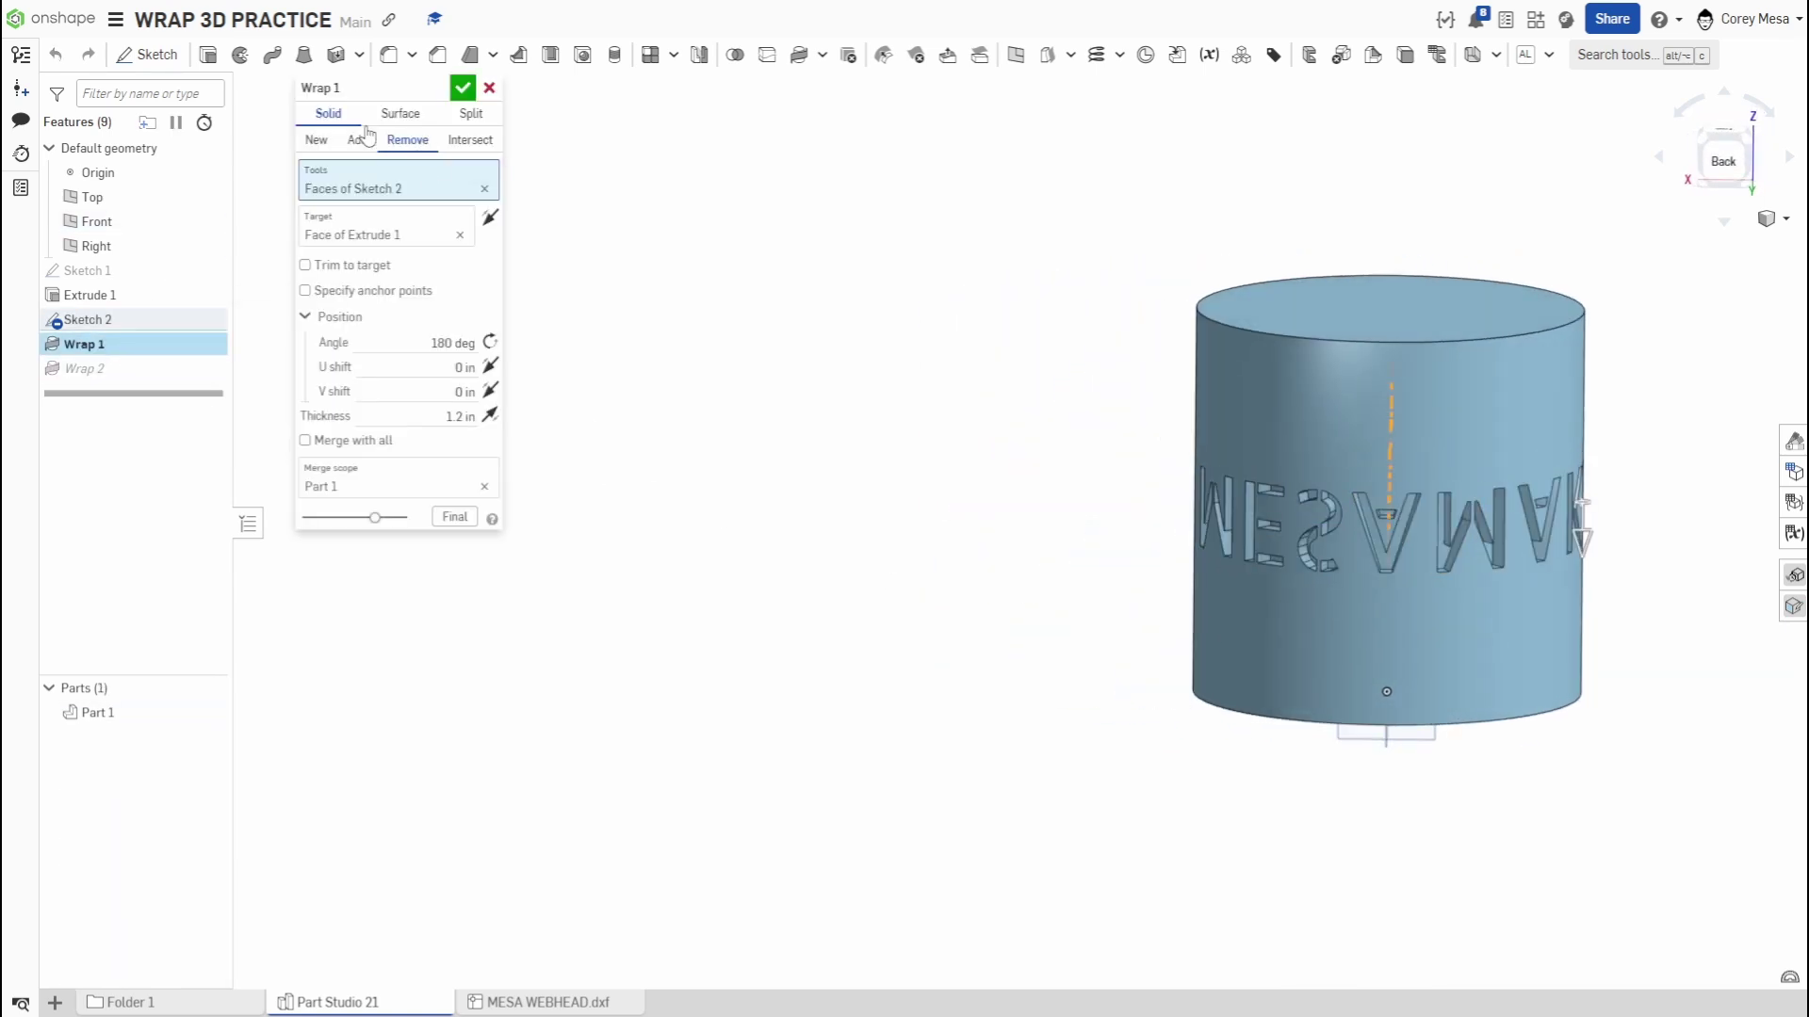
double_click(102, 369)
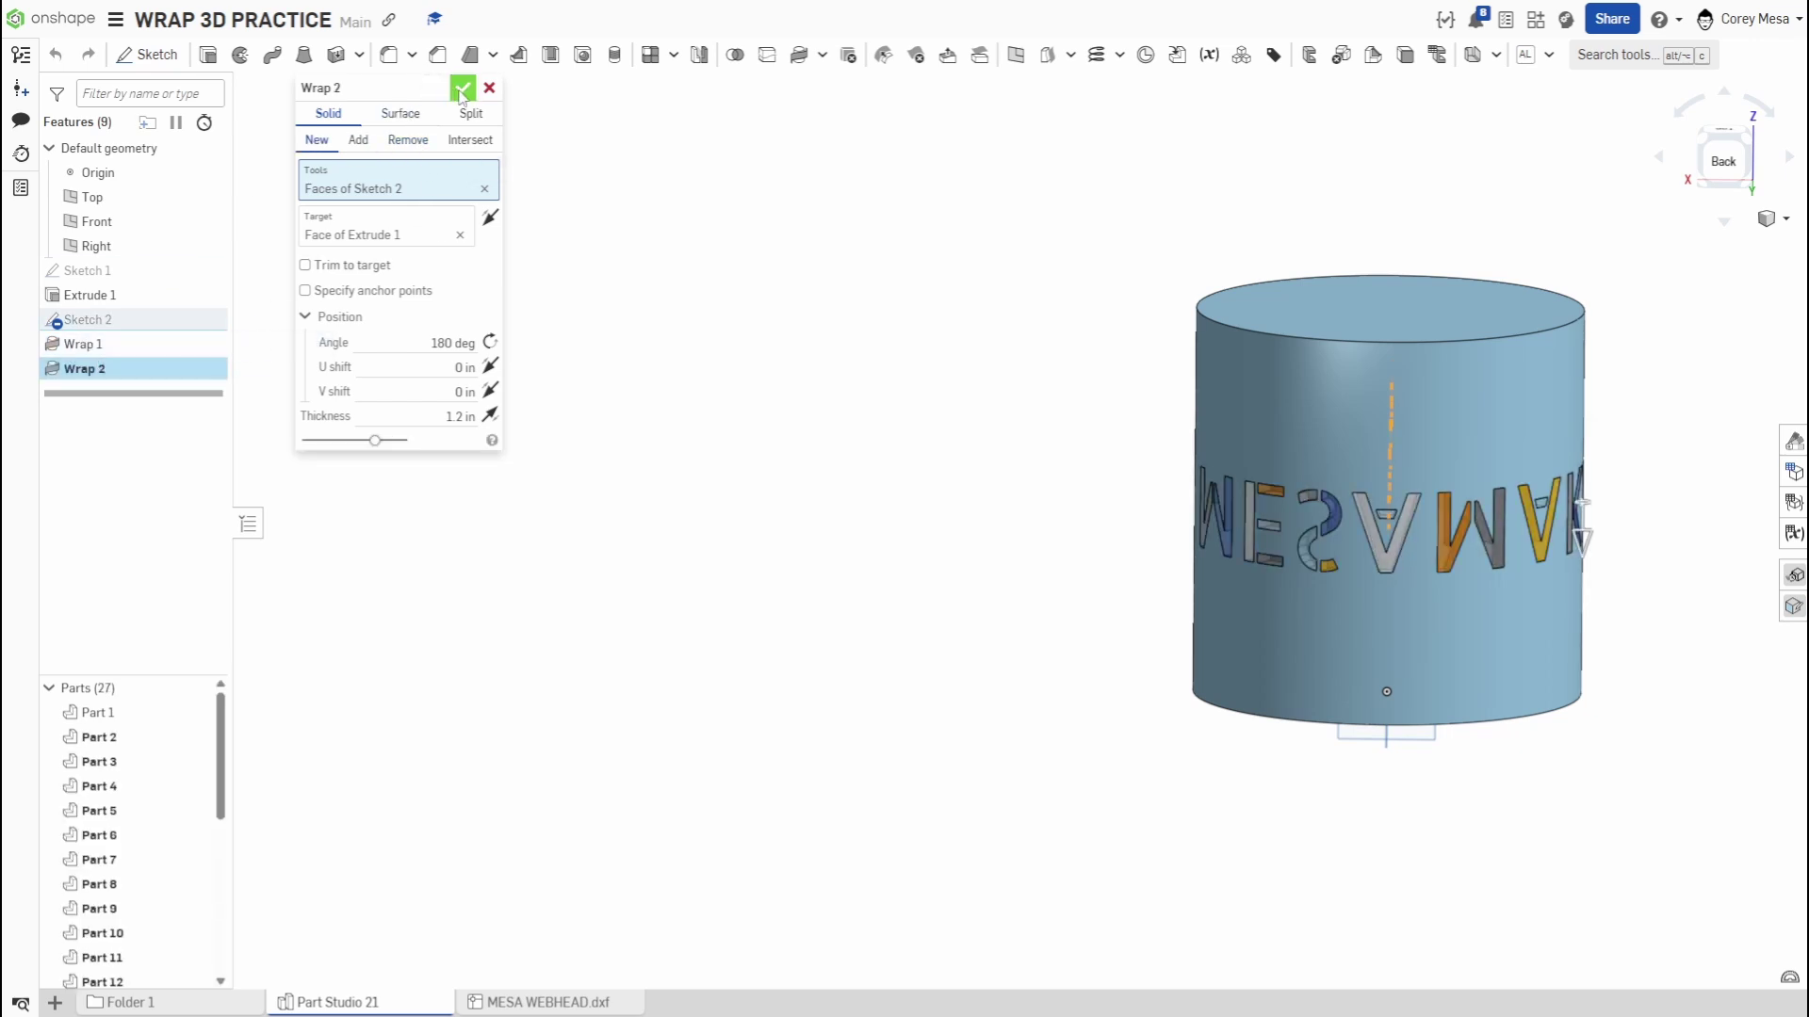
double_click(166, 351)
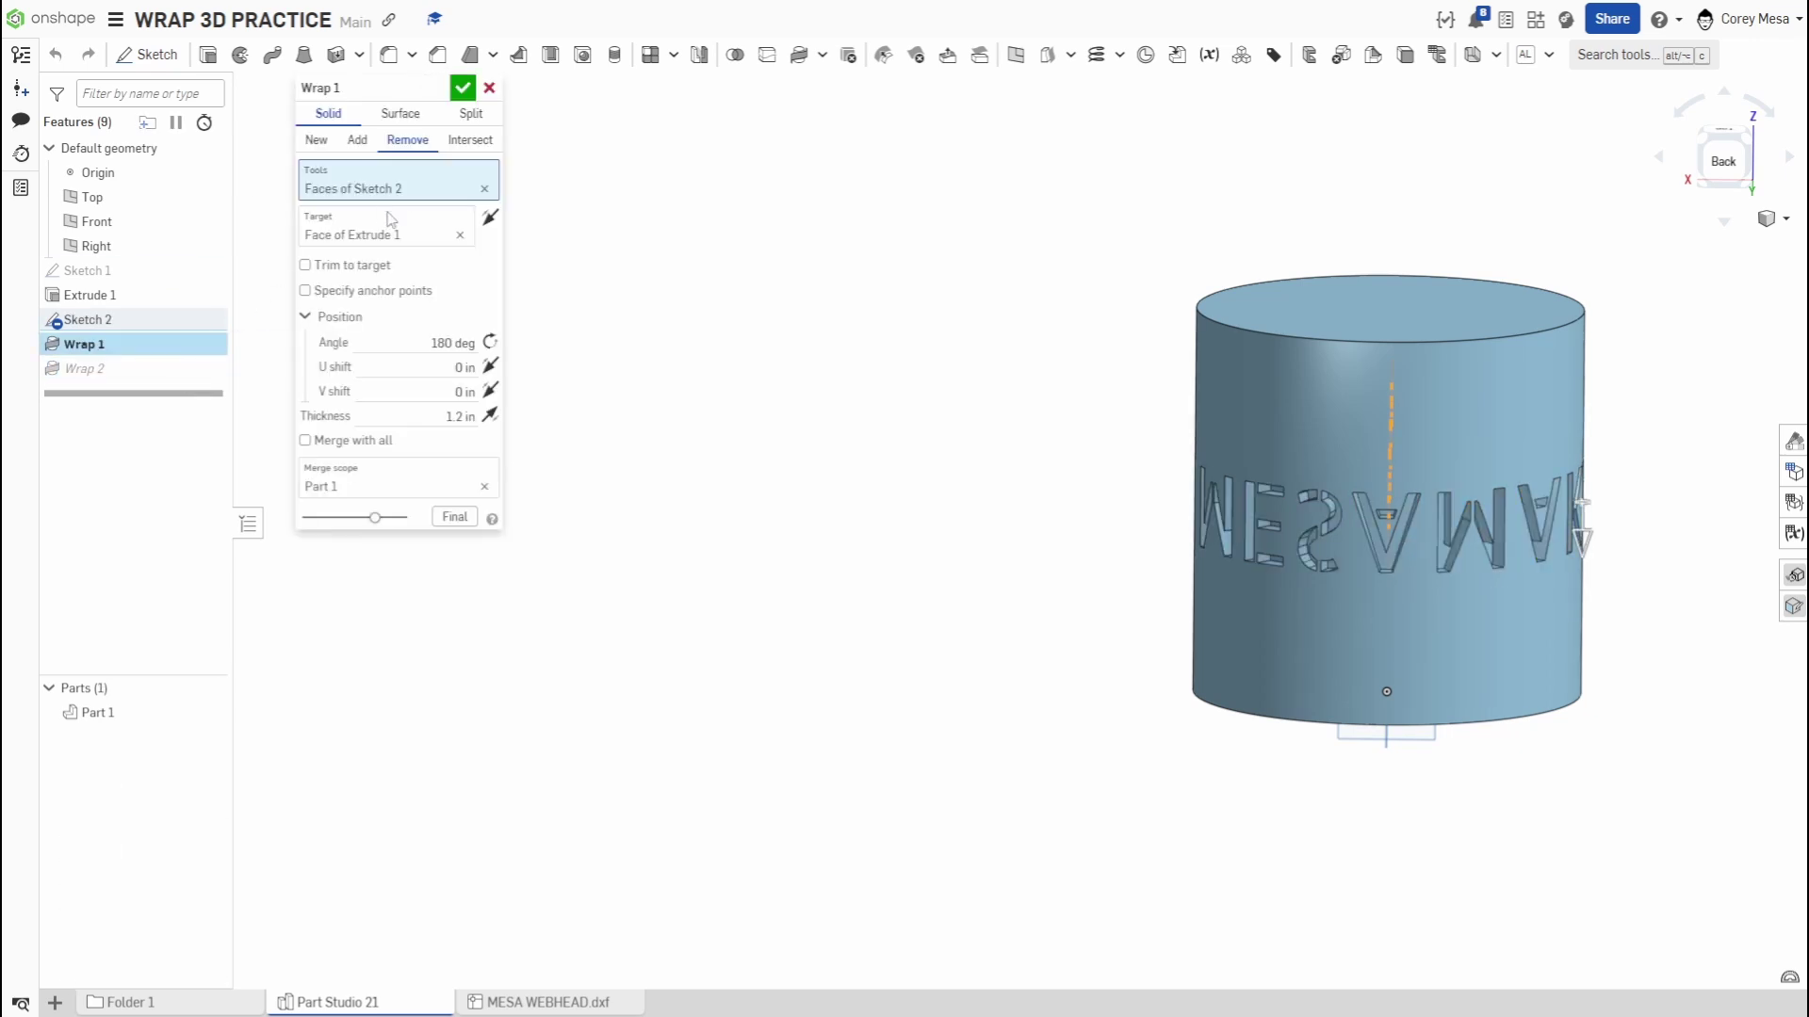
Set Wrap 1's angle to 0 deg and flip its thickness and alignment directions
click(450, 344)
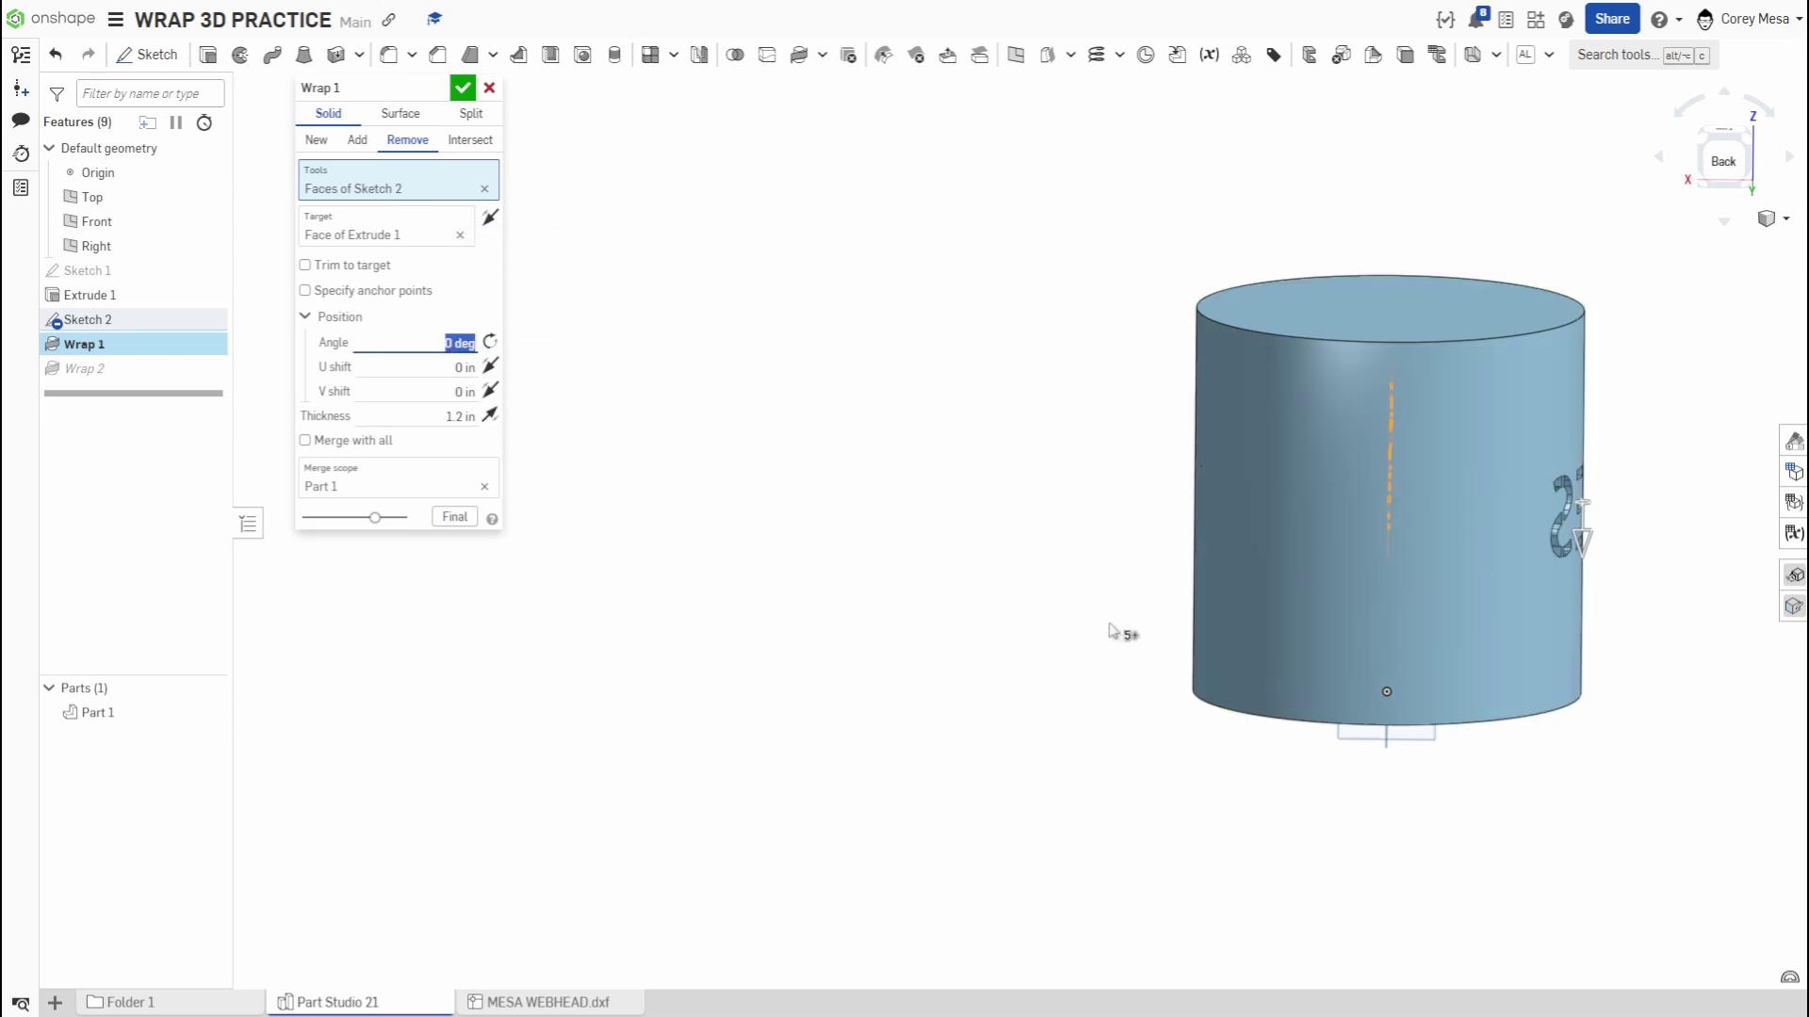
right_drag(1112, 631, 1408, 667)
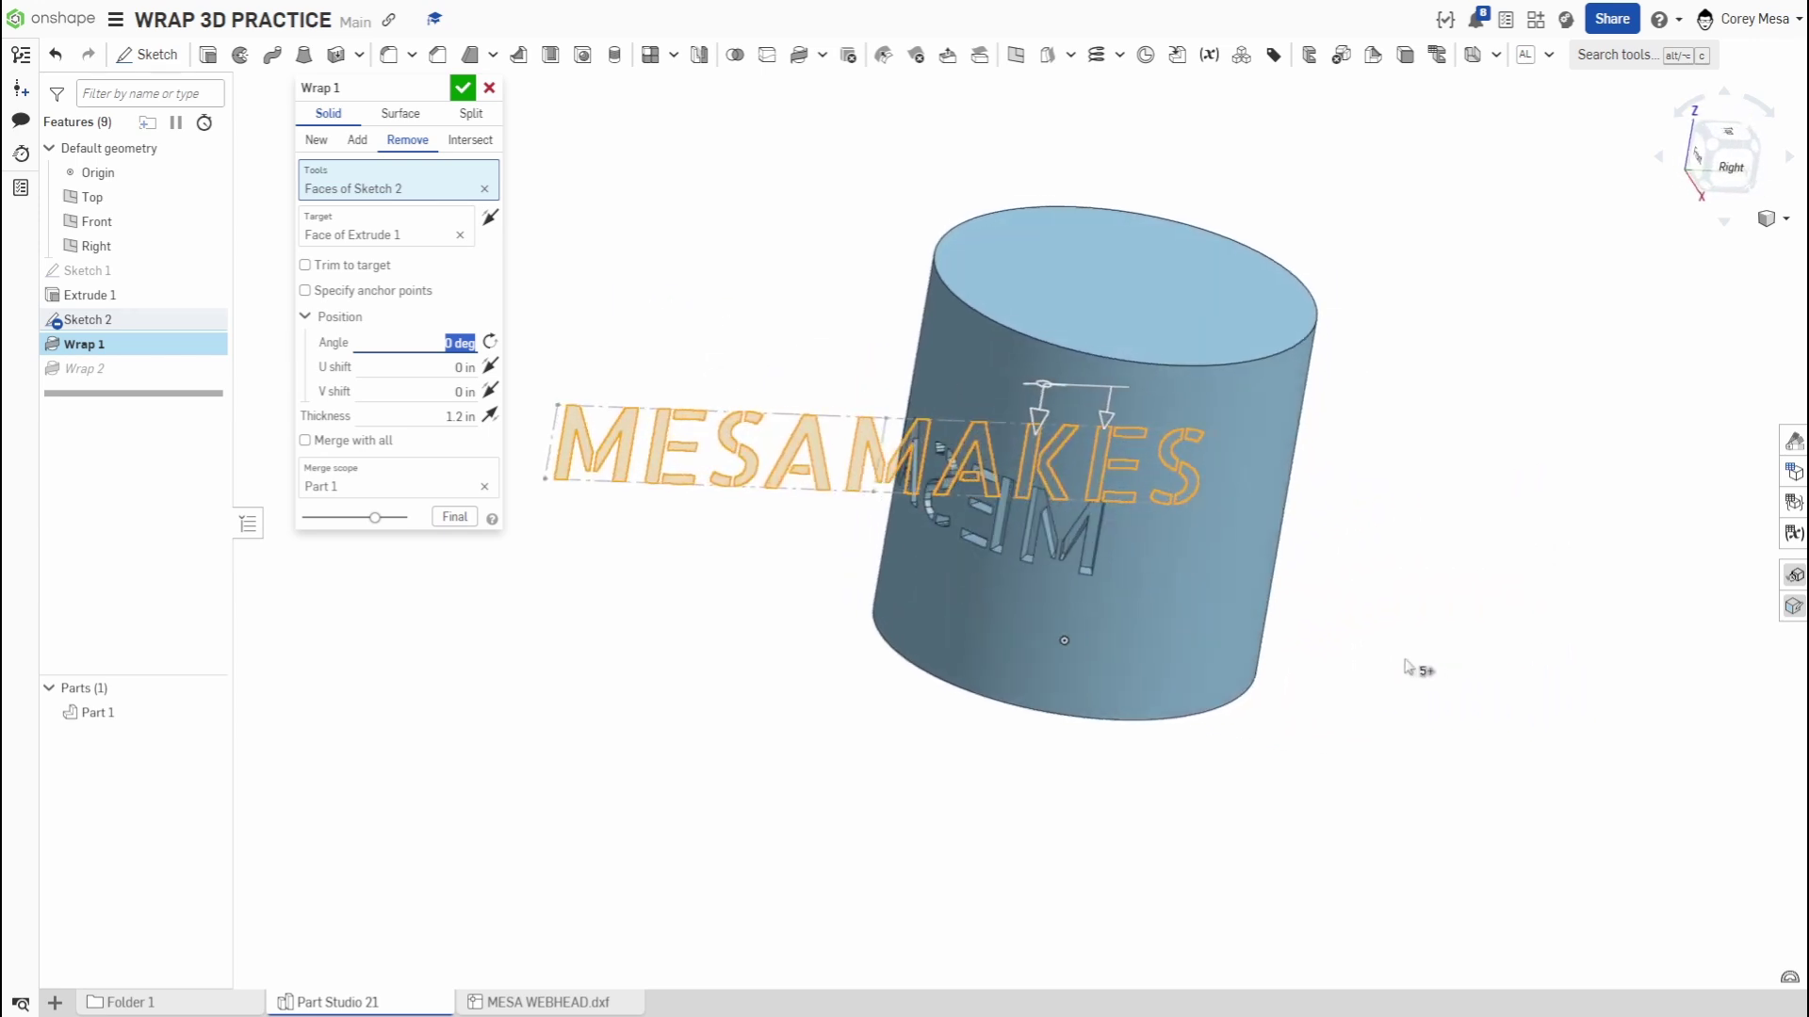
click(489, 416)
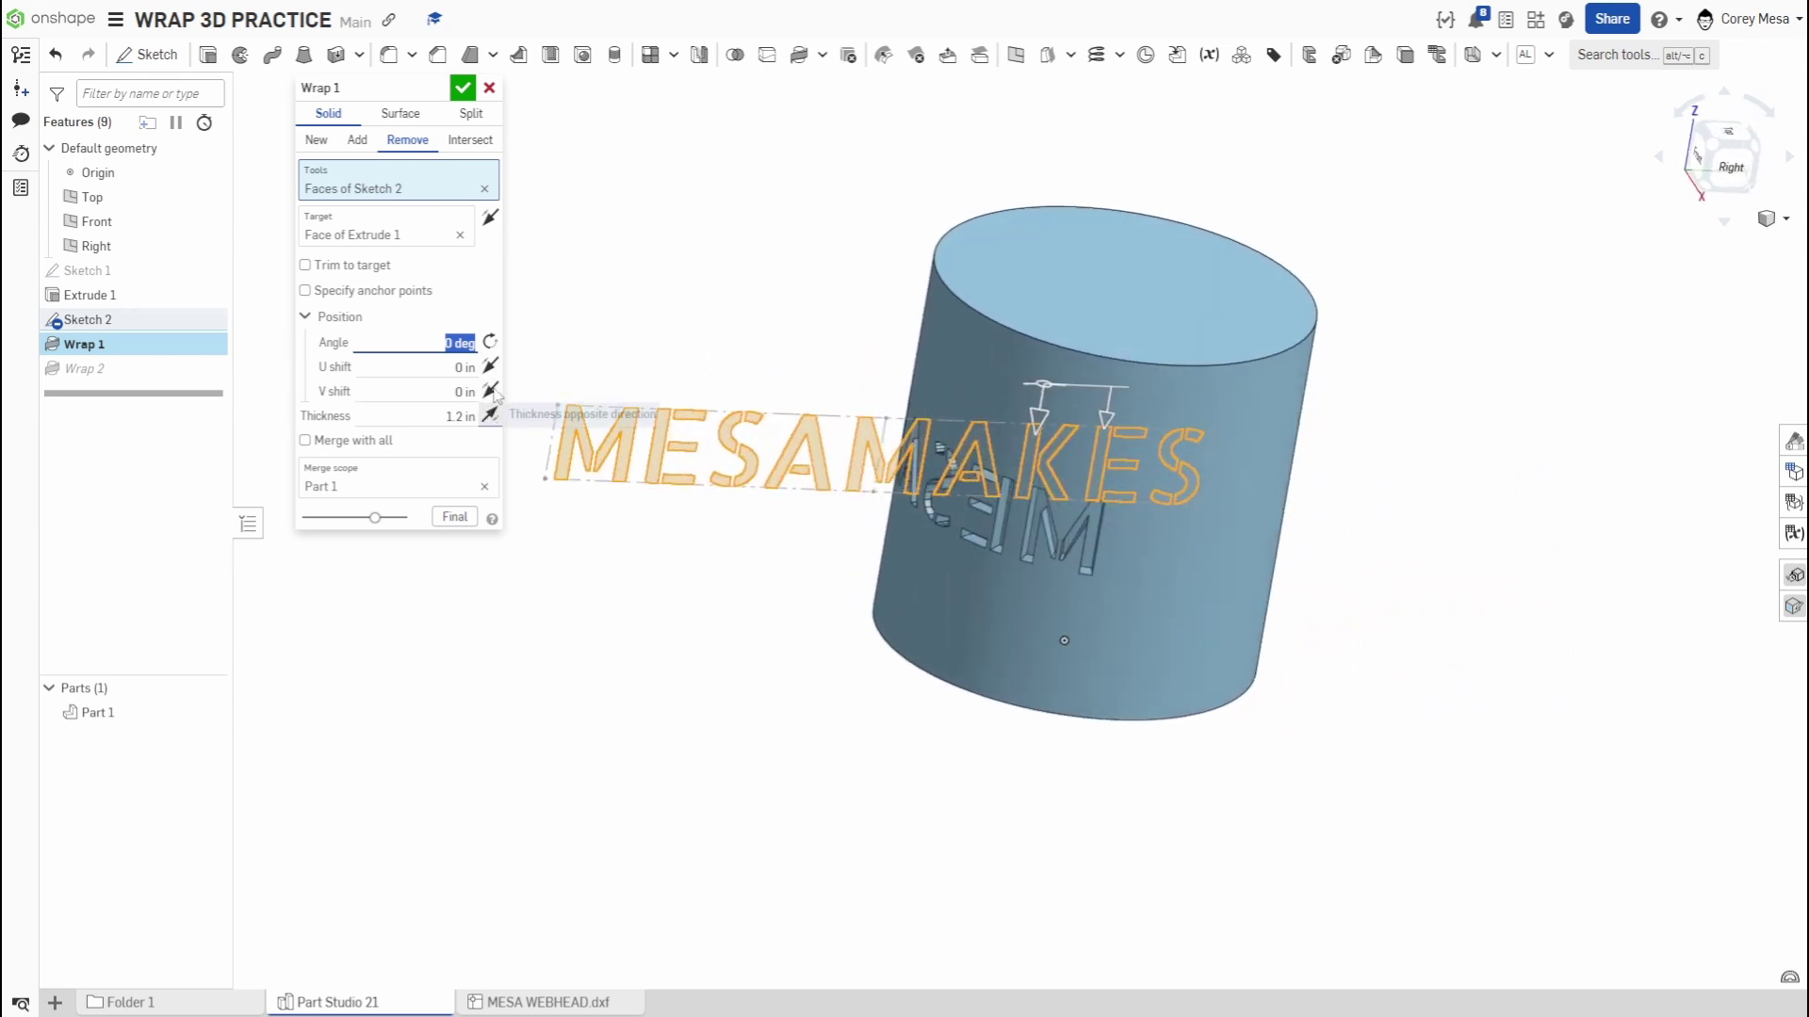
click(489, 221)
right_drag(1214, 659, 1001, 662)
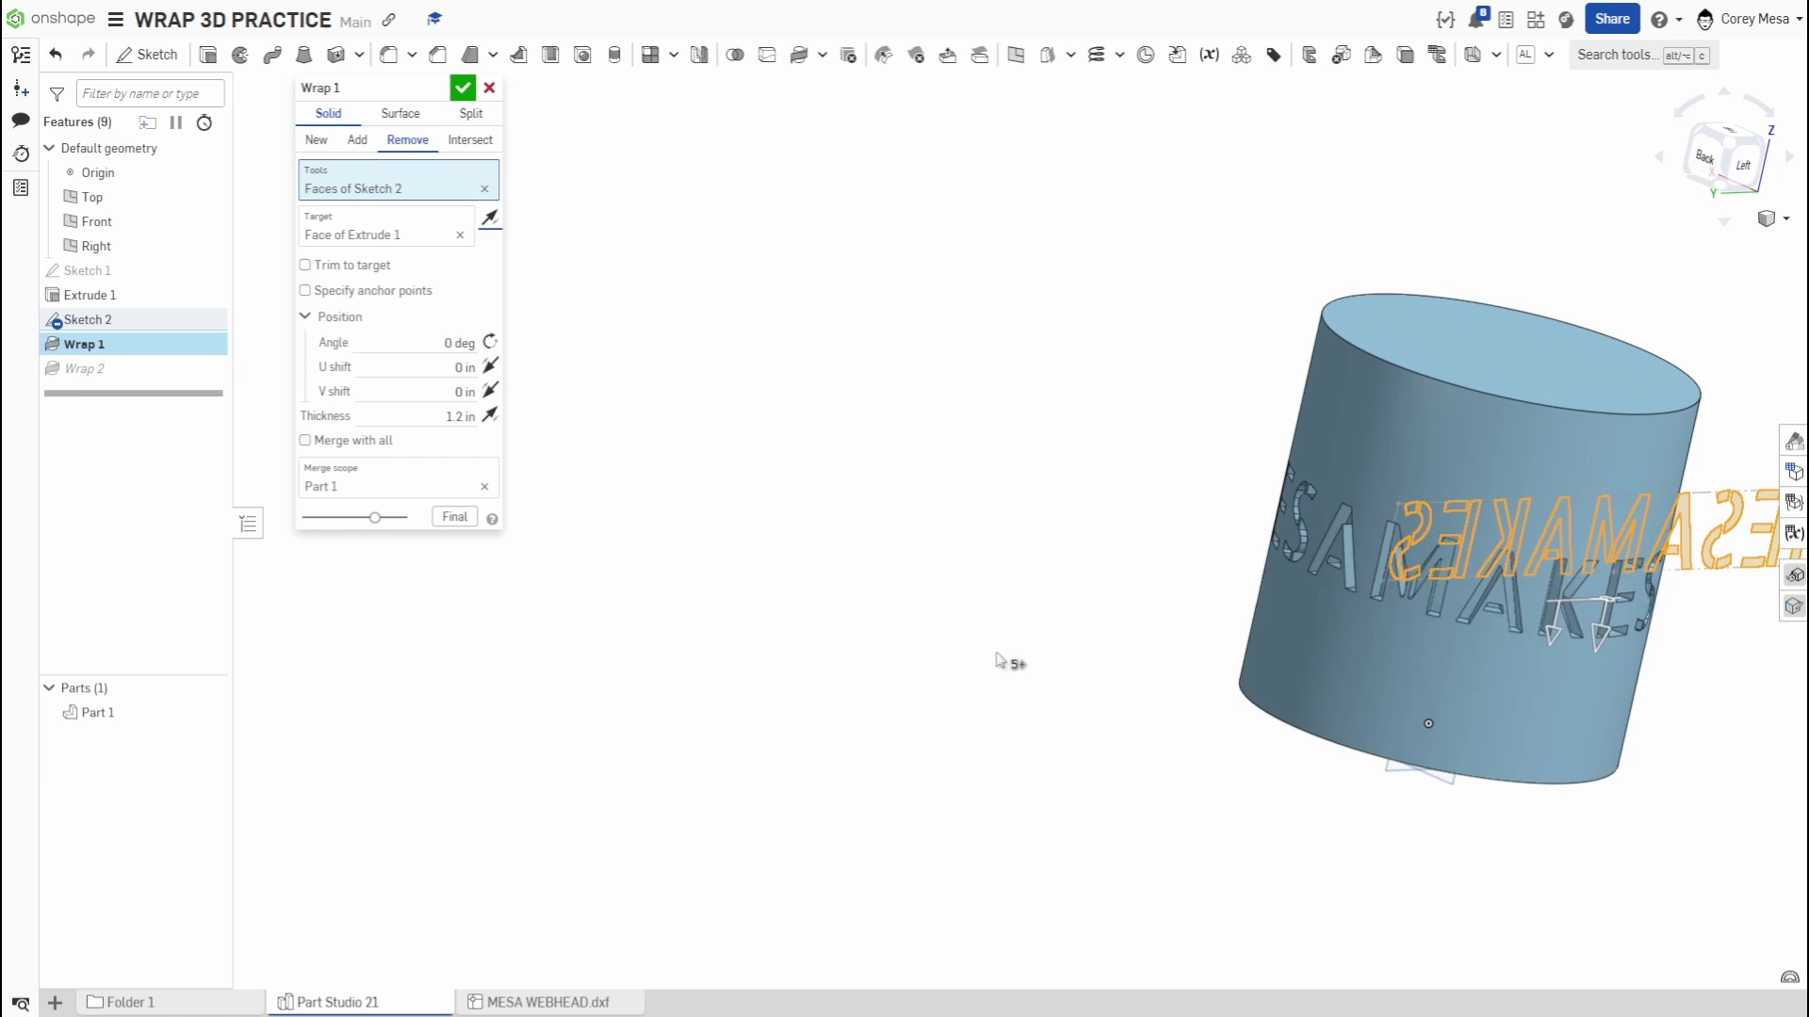
Accept Wrap 1, then flip Wrap 2's alignment to match at 0 deg and accept it
click(471, 86)
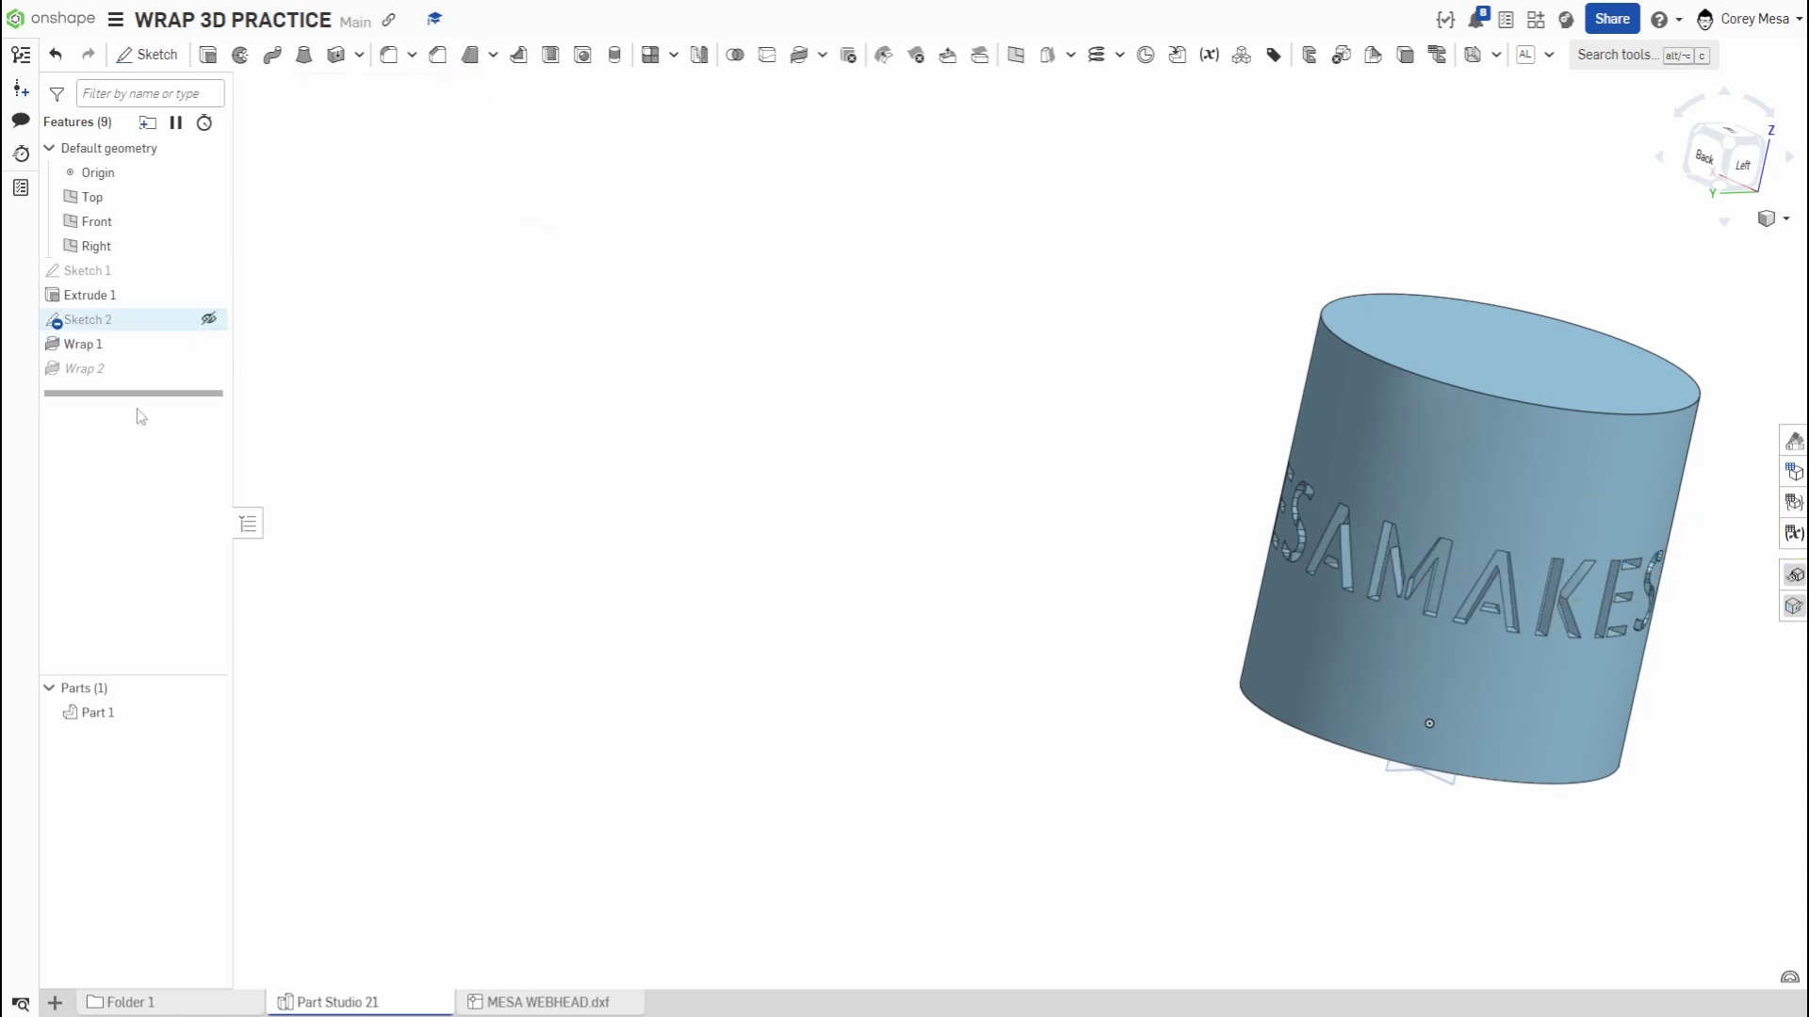
double_click(85, 368)
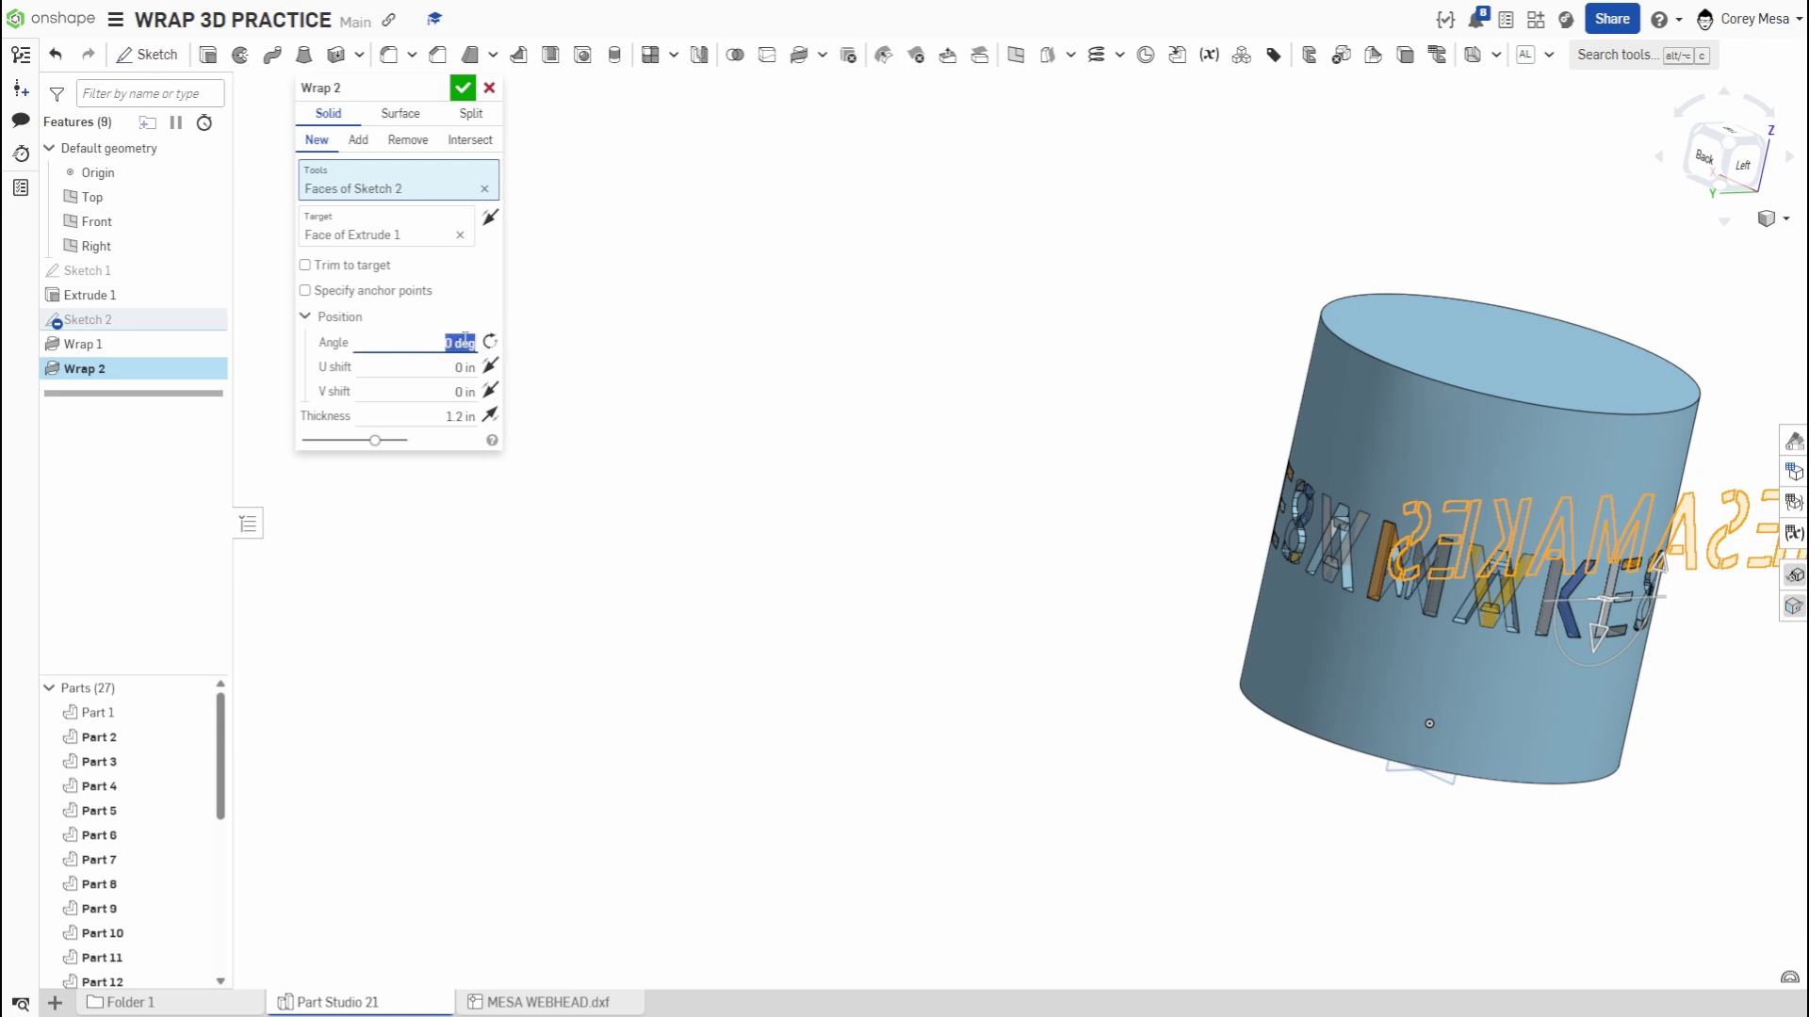
click(489, 217)
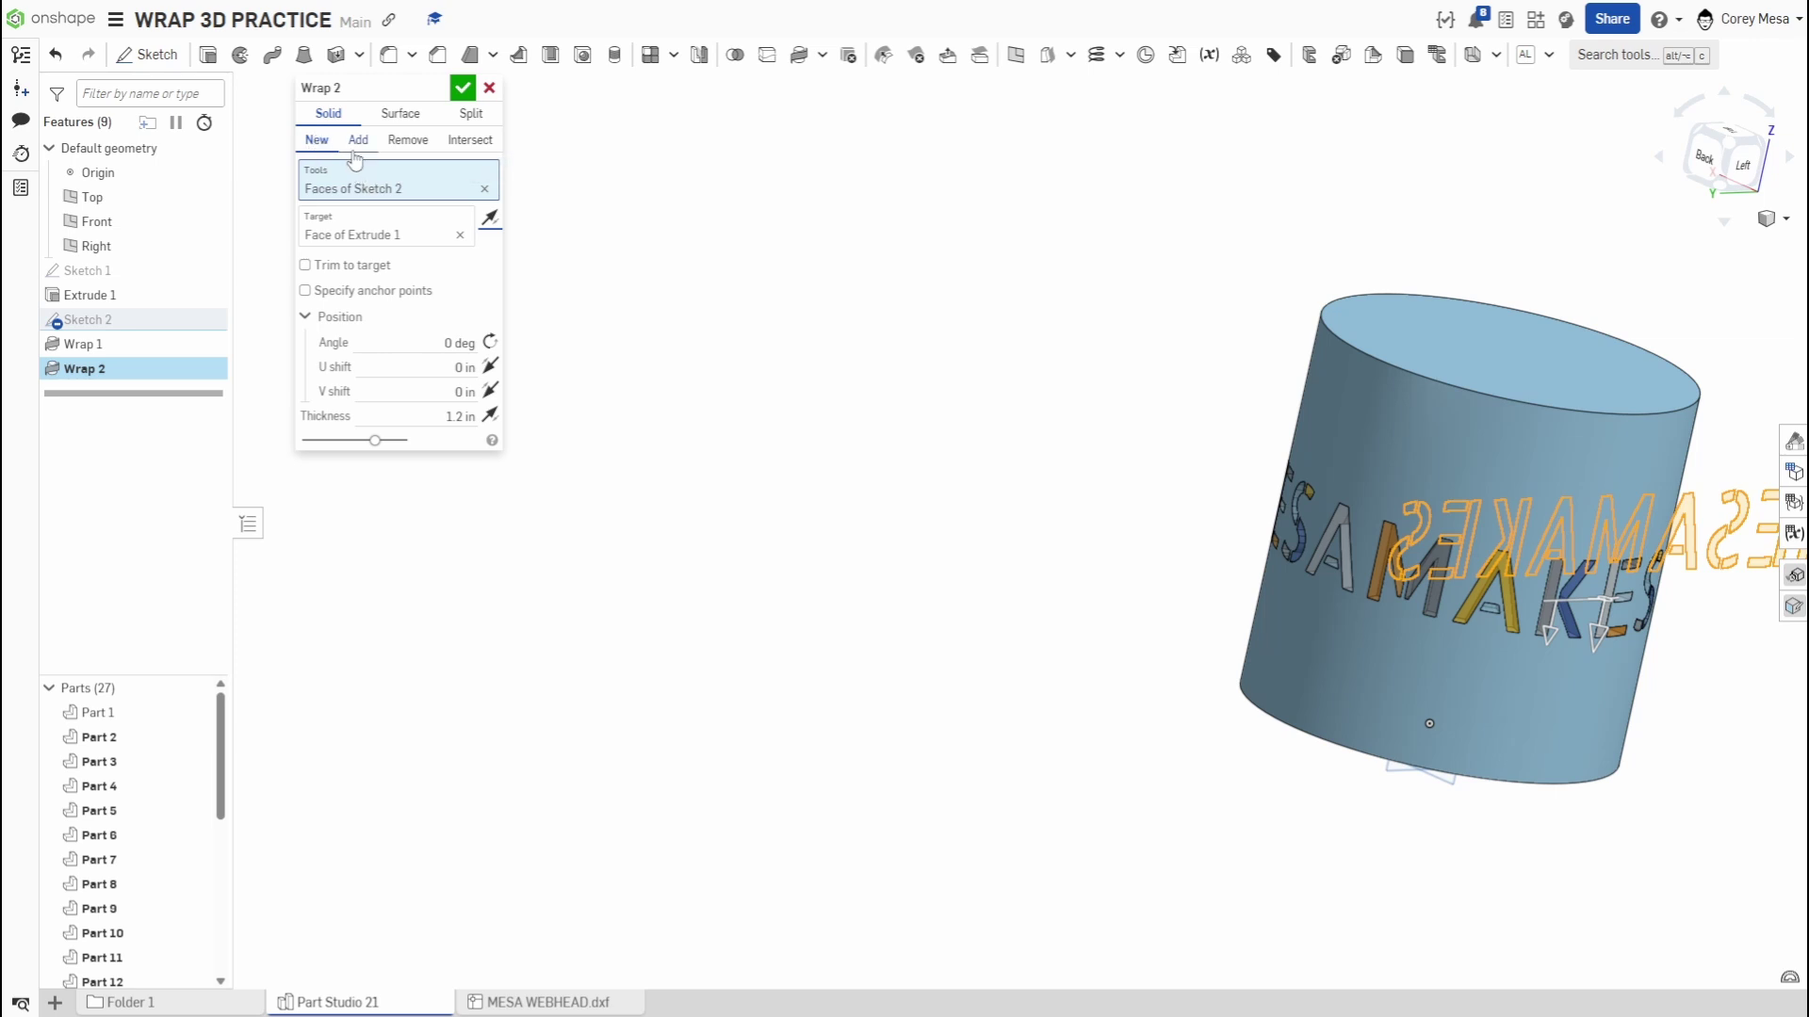
click(462, 87)
right_drag(1501, 726, 938, 572)
scroll(1368, 713, up, 3)
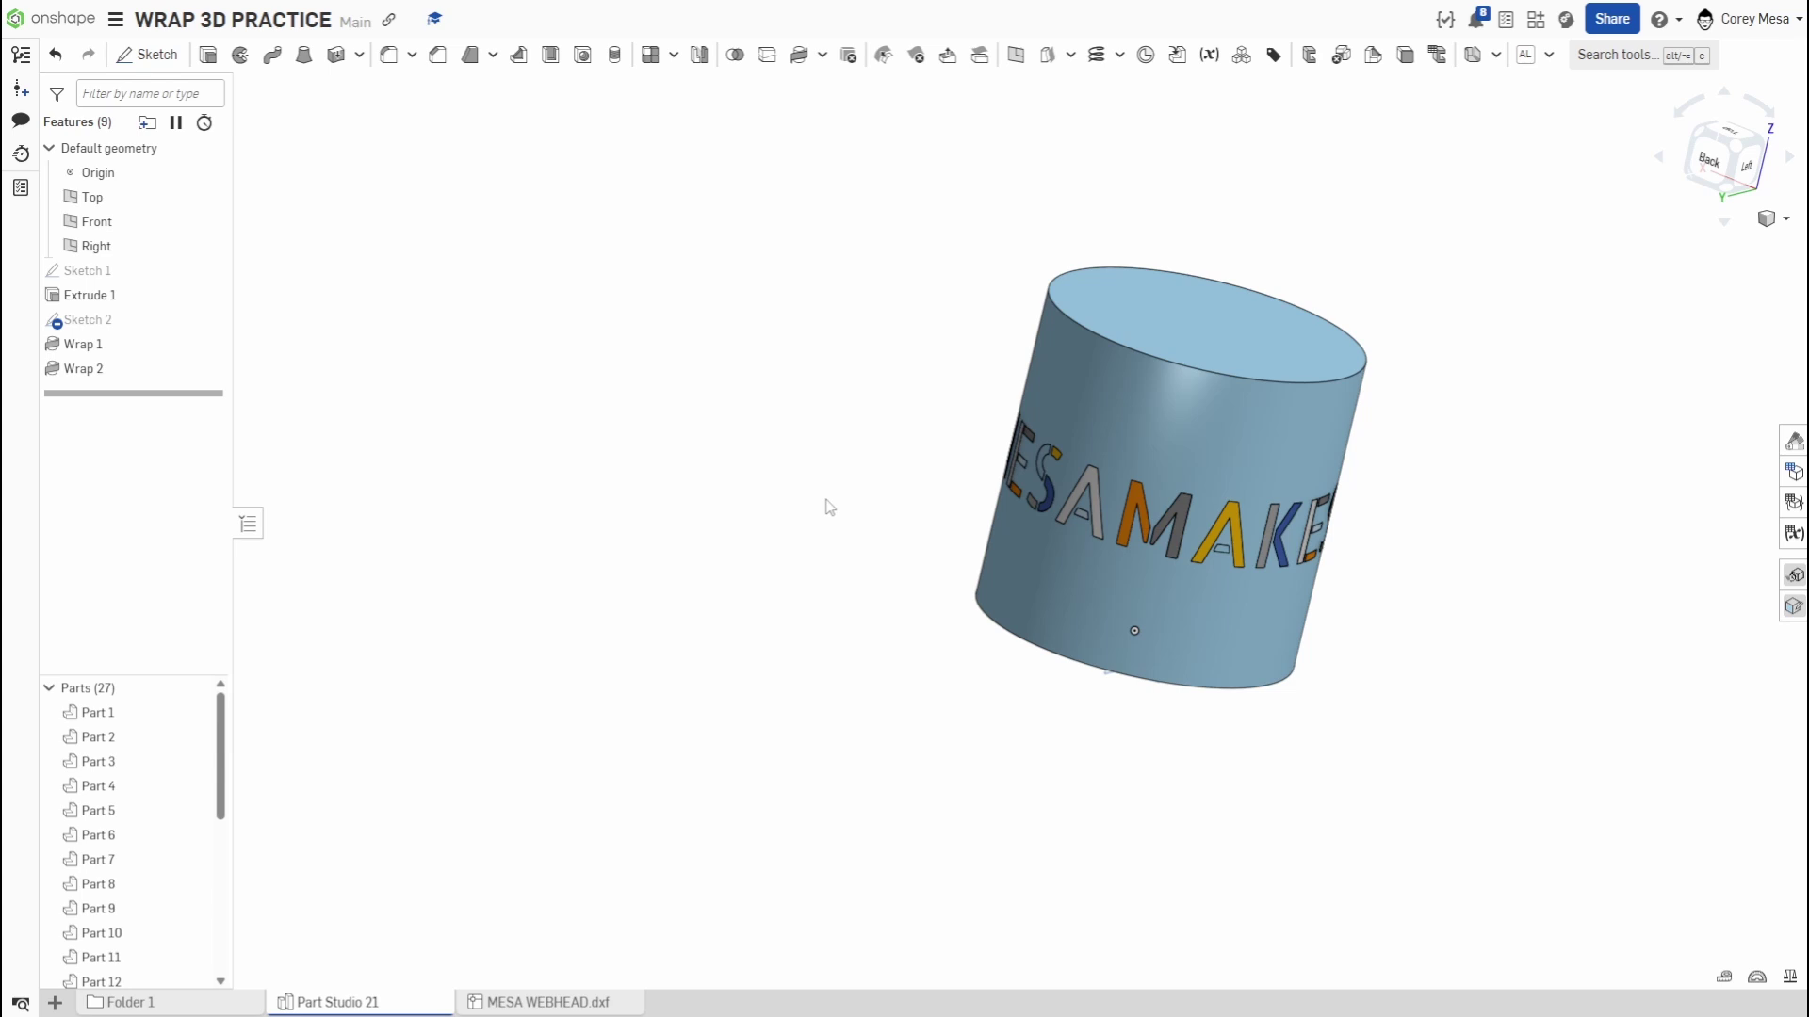
Delete the MESAMAKES text from Sketch 2 and choose MESA WEBHEAD.dxf to insert
double_click(104, 328)
mouse_move(1117, 558)
right_down()
mouse_move(1009, 549)
mouse_move(826, 575)
mouse_move(1134, 541)
mouse_move(1392, 409)
right_up()
click(1714, 179)
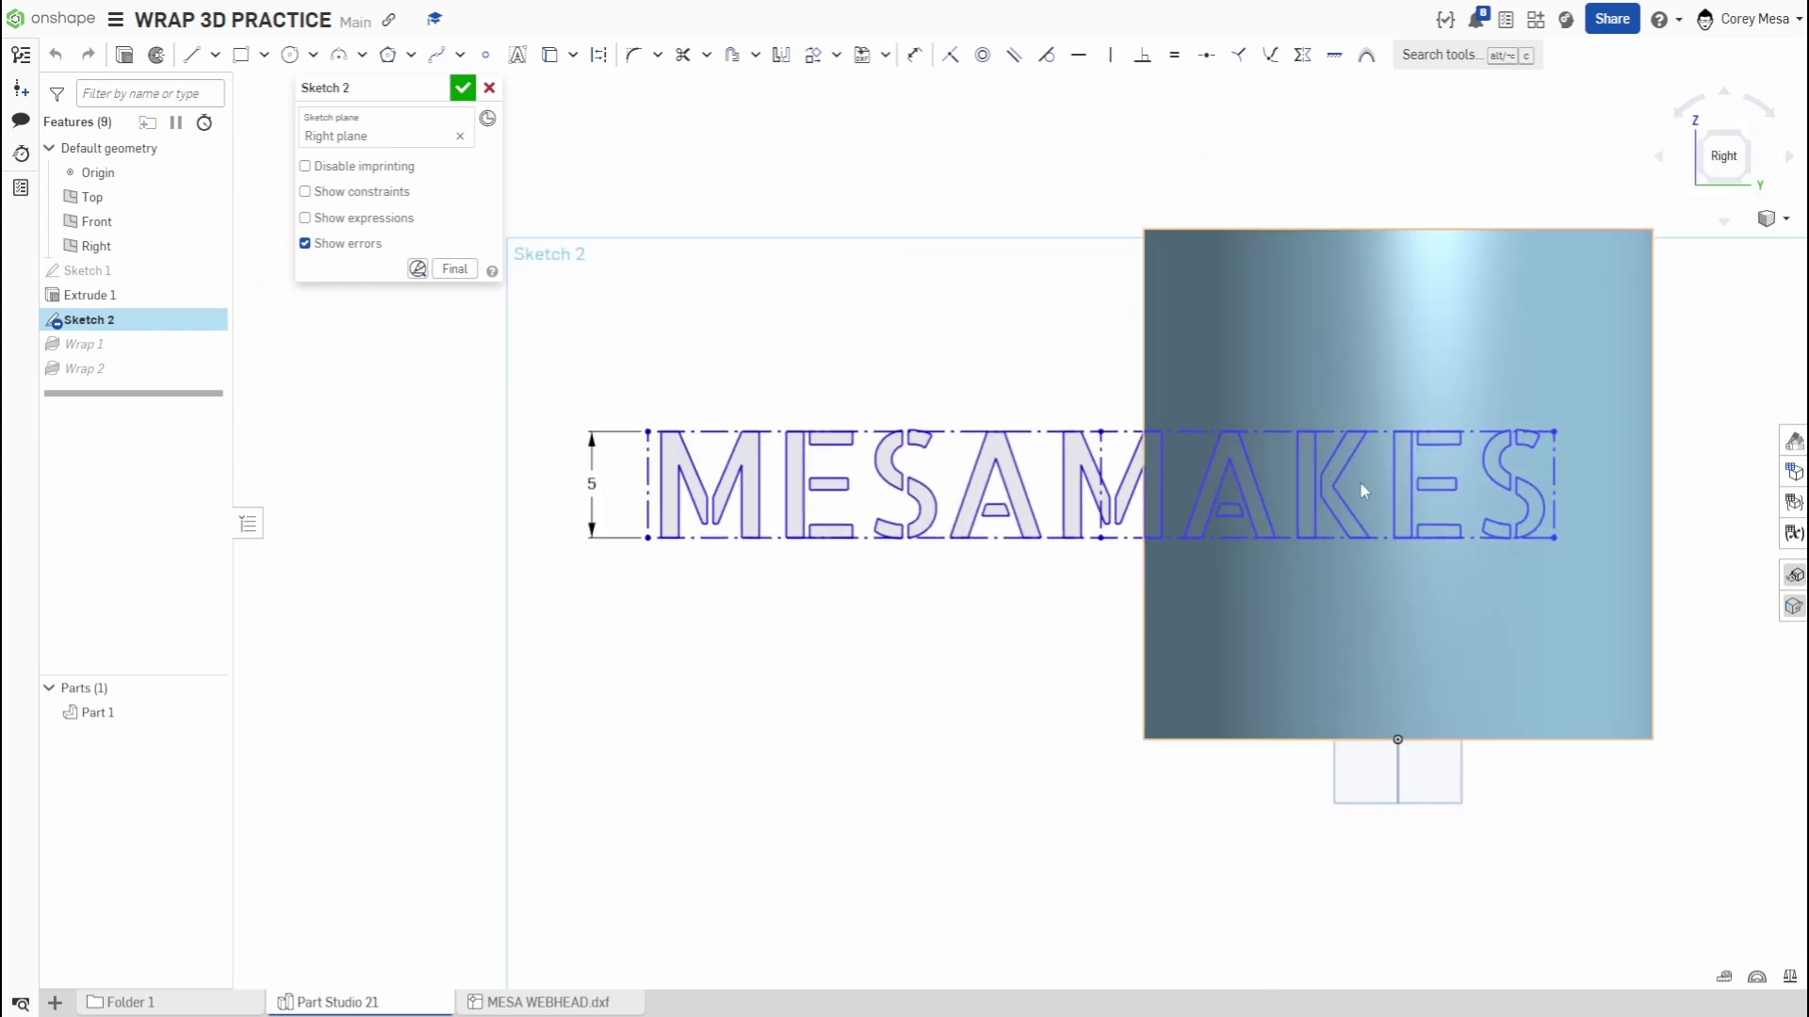
drag(530, 619, 1595, 389)
key(Delete)
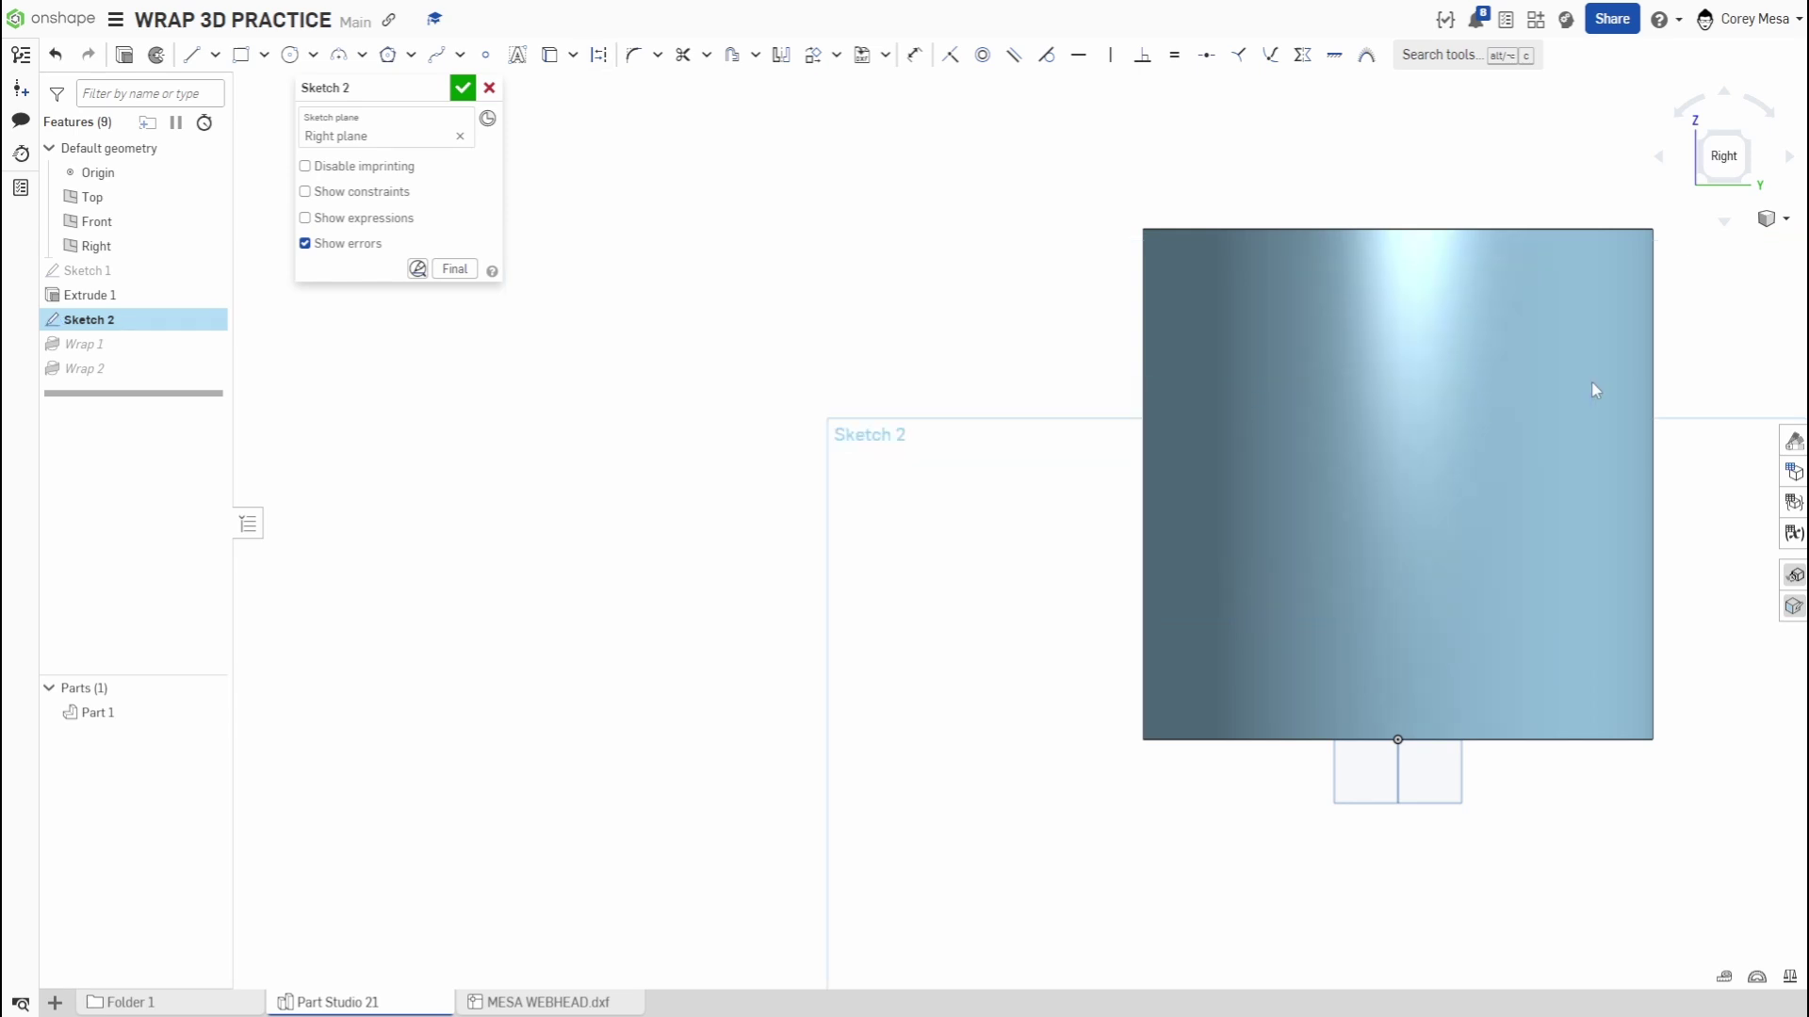
click(863, 55)
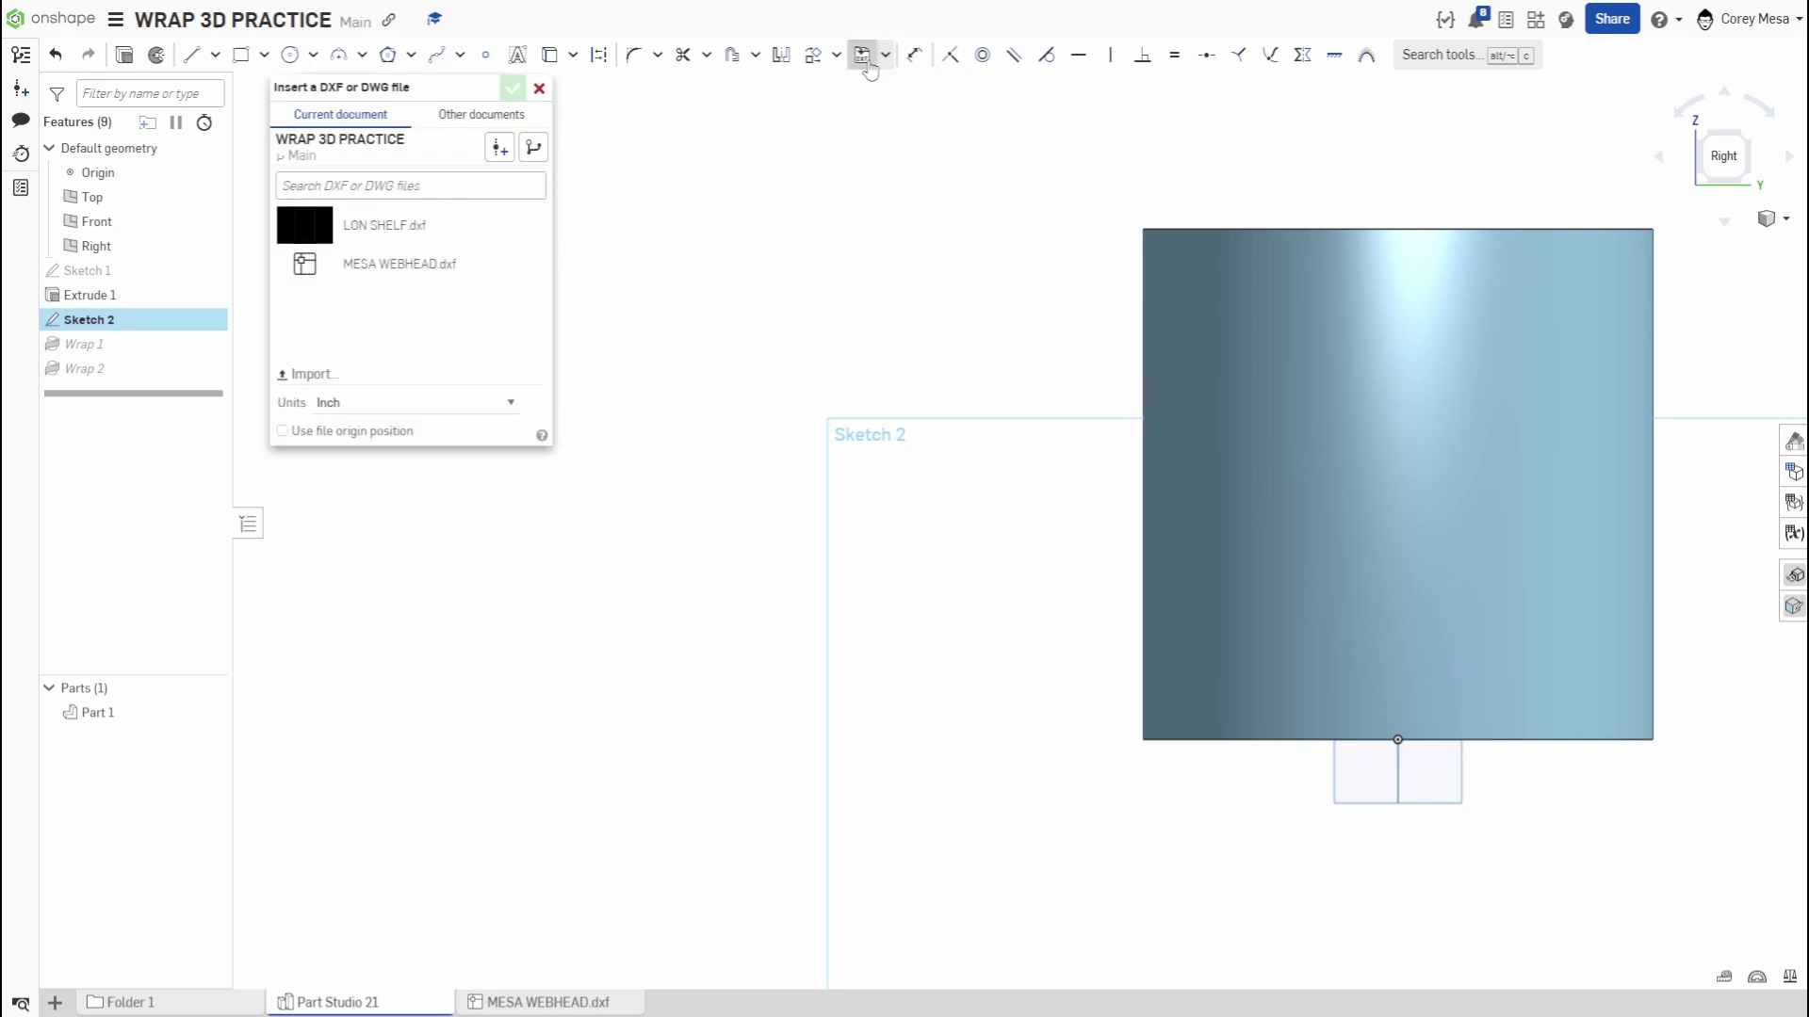
click(394, 274)
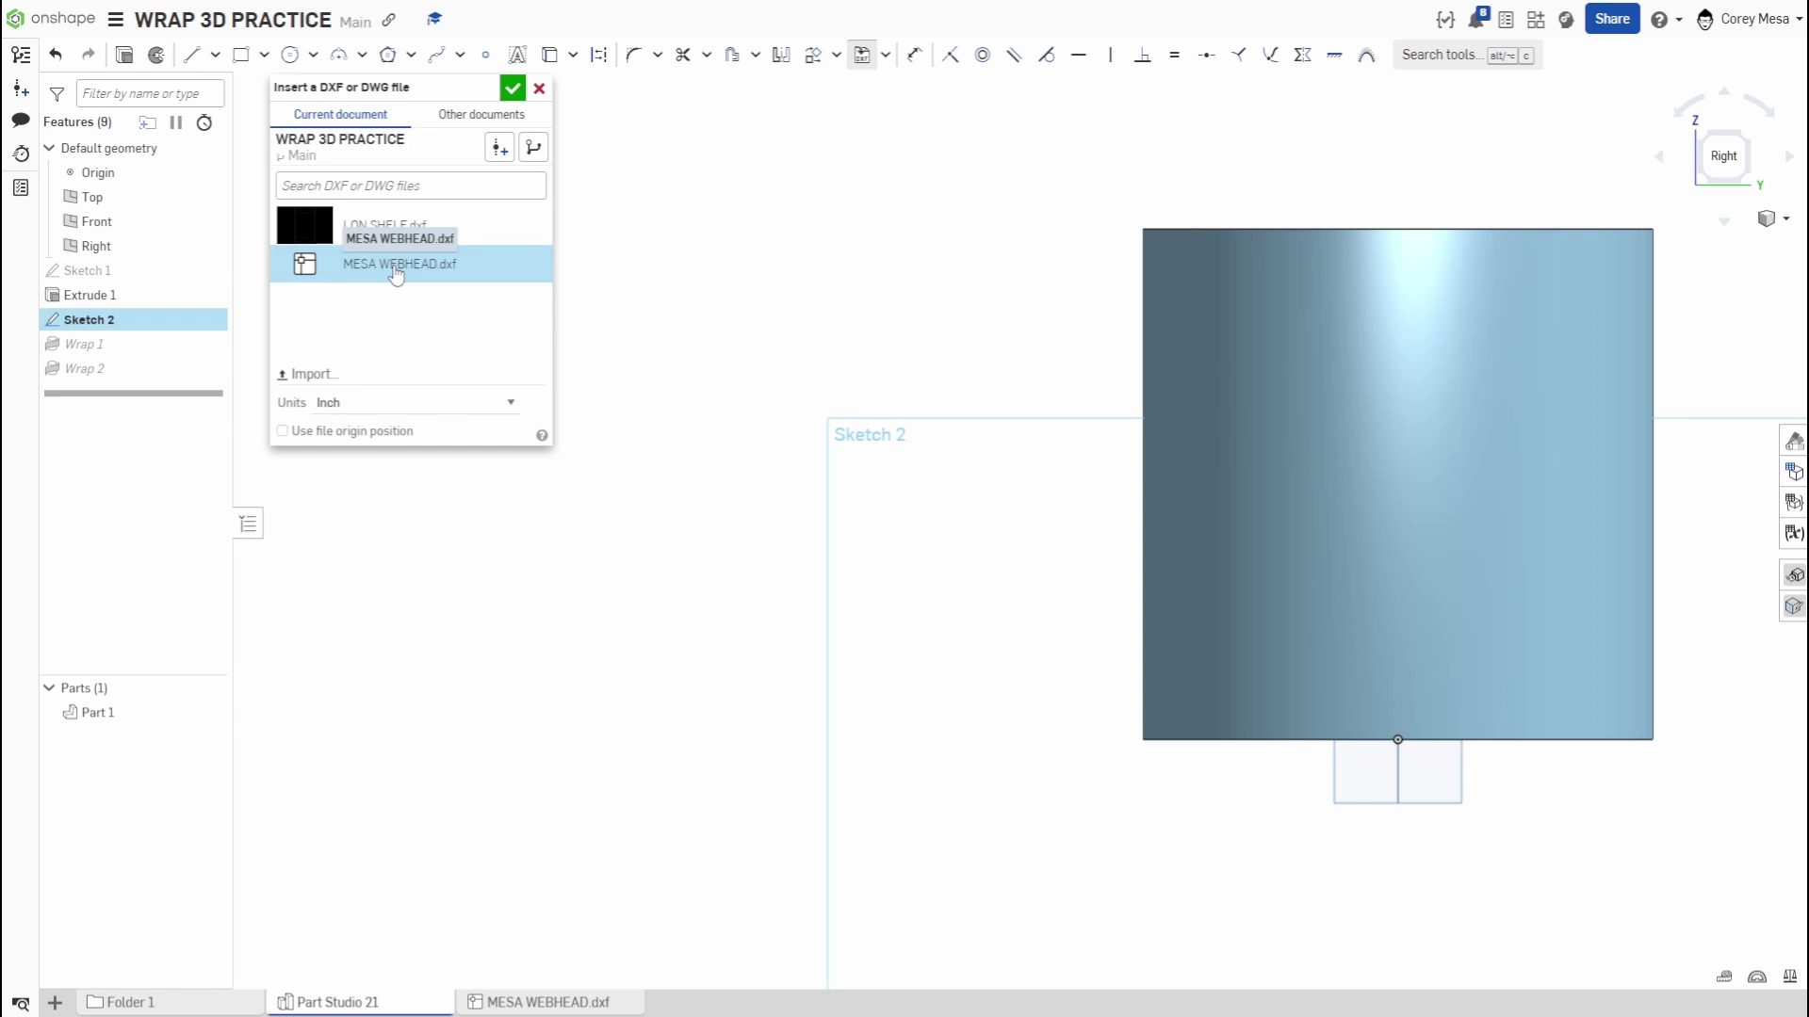
Insert the MESA WEBHEAD drawing, select its geometry, and close Sketch 2
click(522, 92)
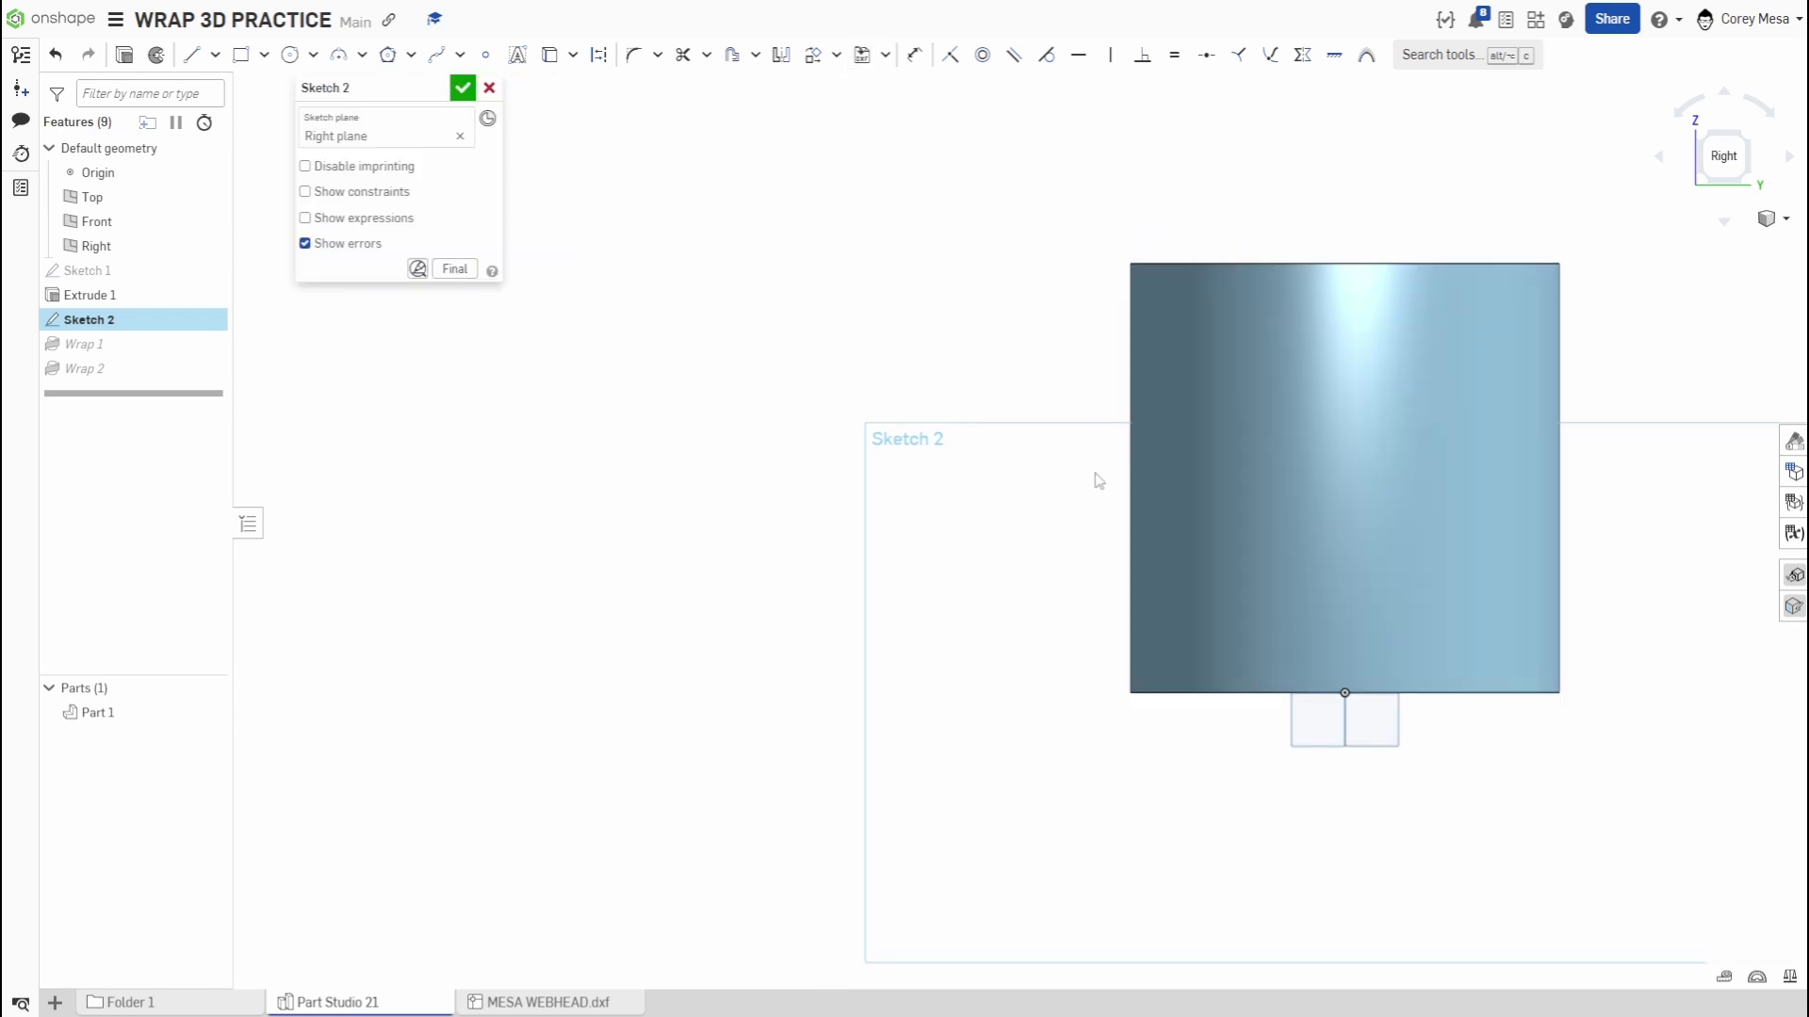
scroll(1242, 648, up, 10)
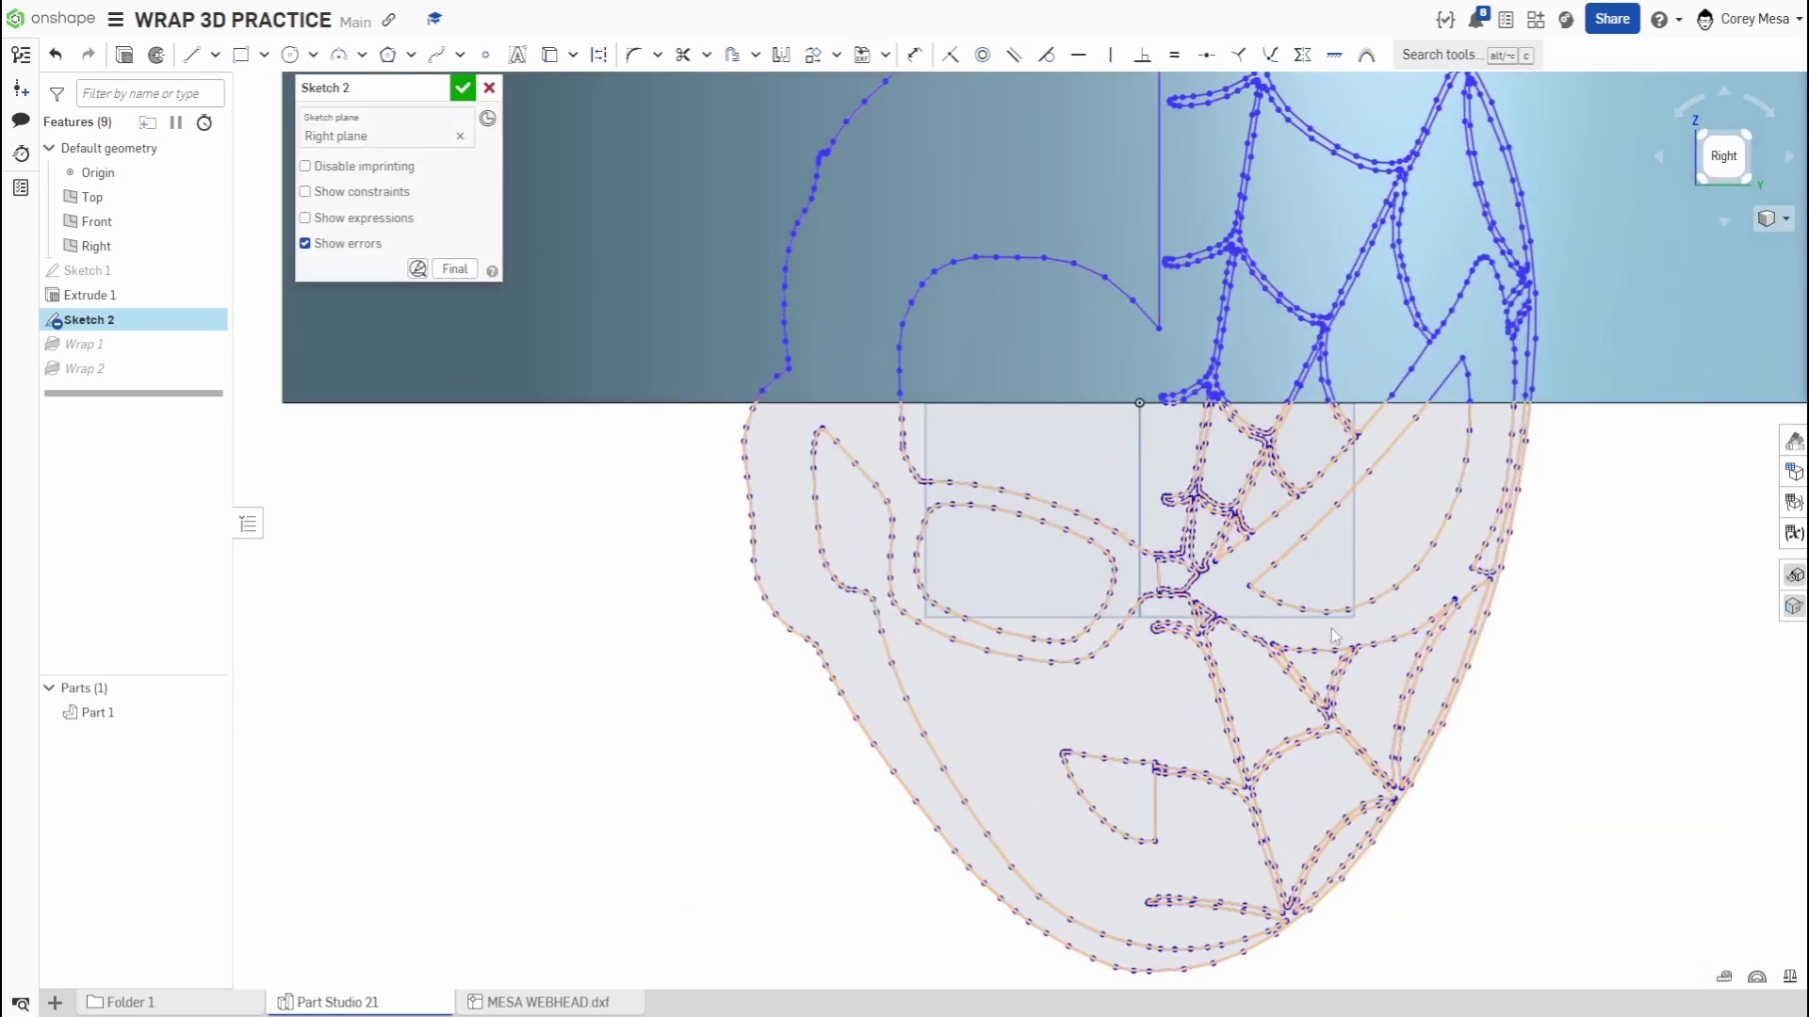
scroll(951, 633, up, 2)
scroll(951, 633, down, 10)
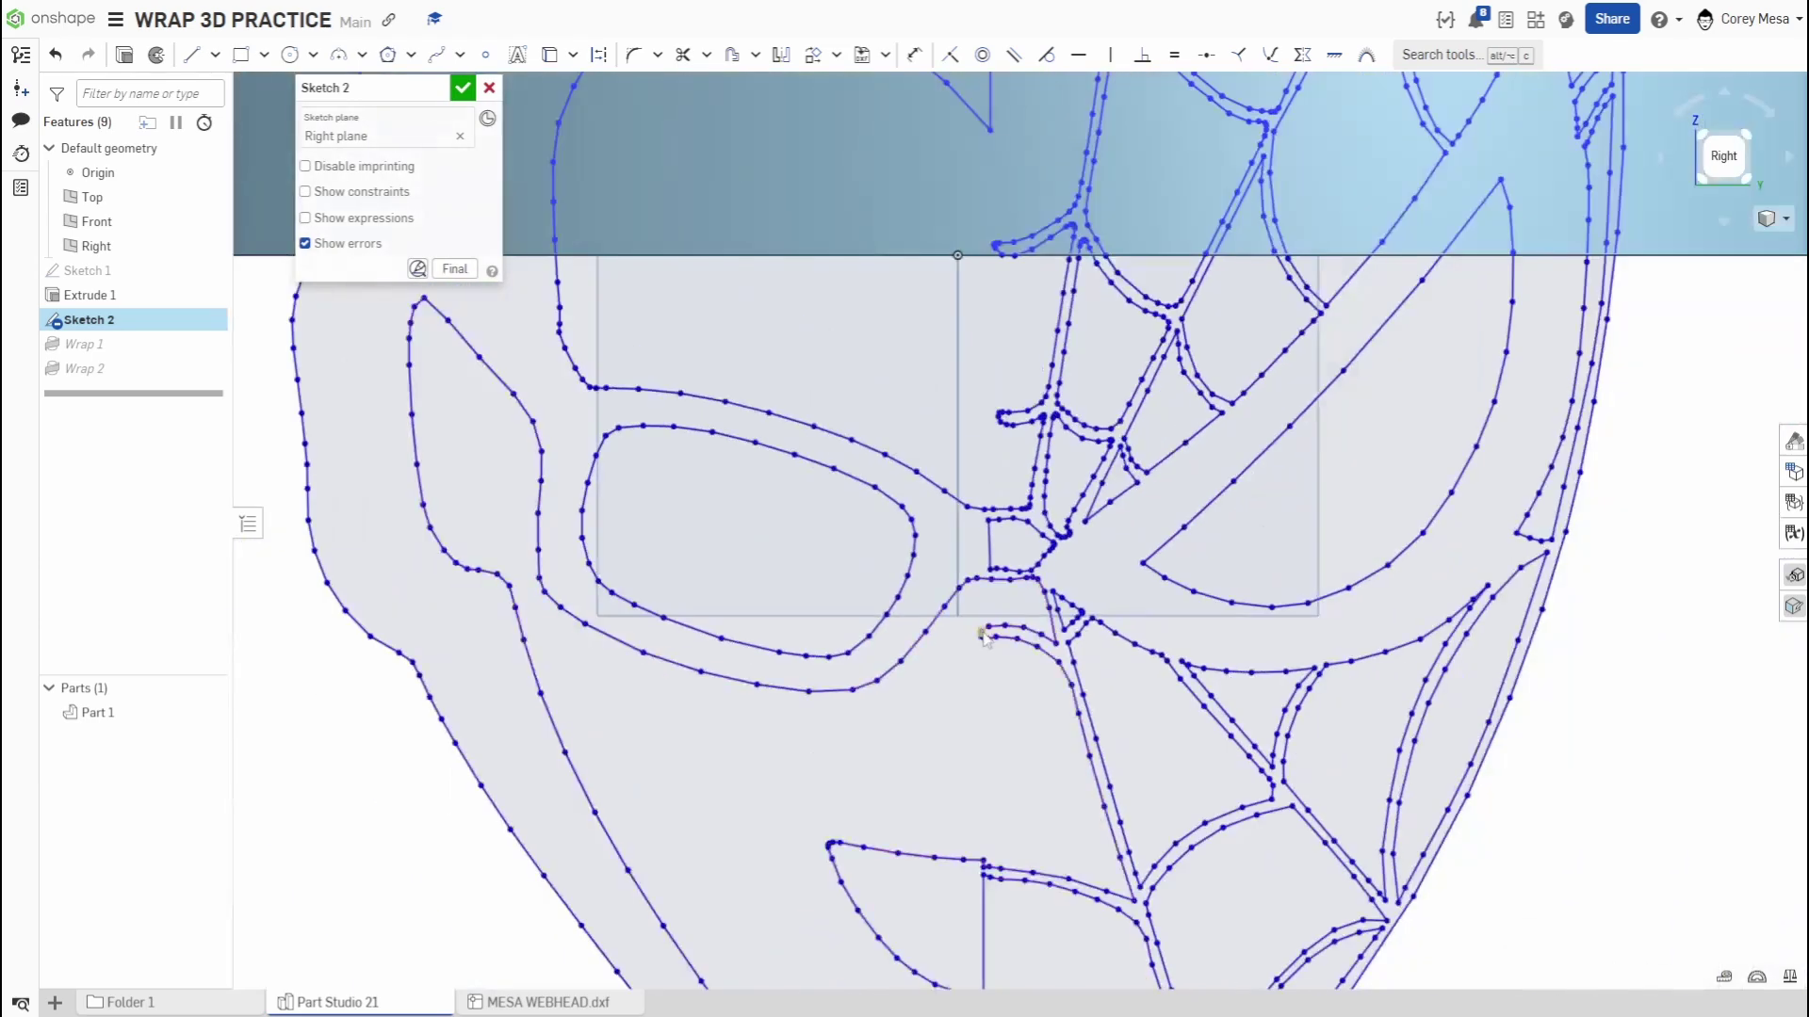
scroll(951, 575, down, 8)
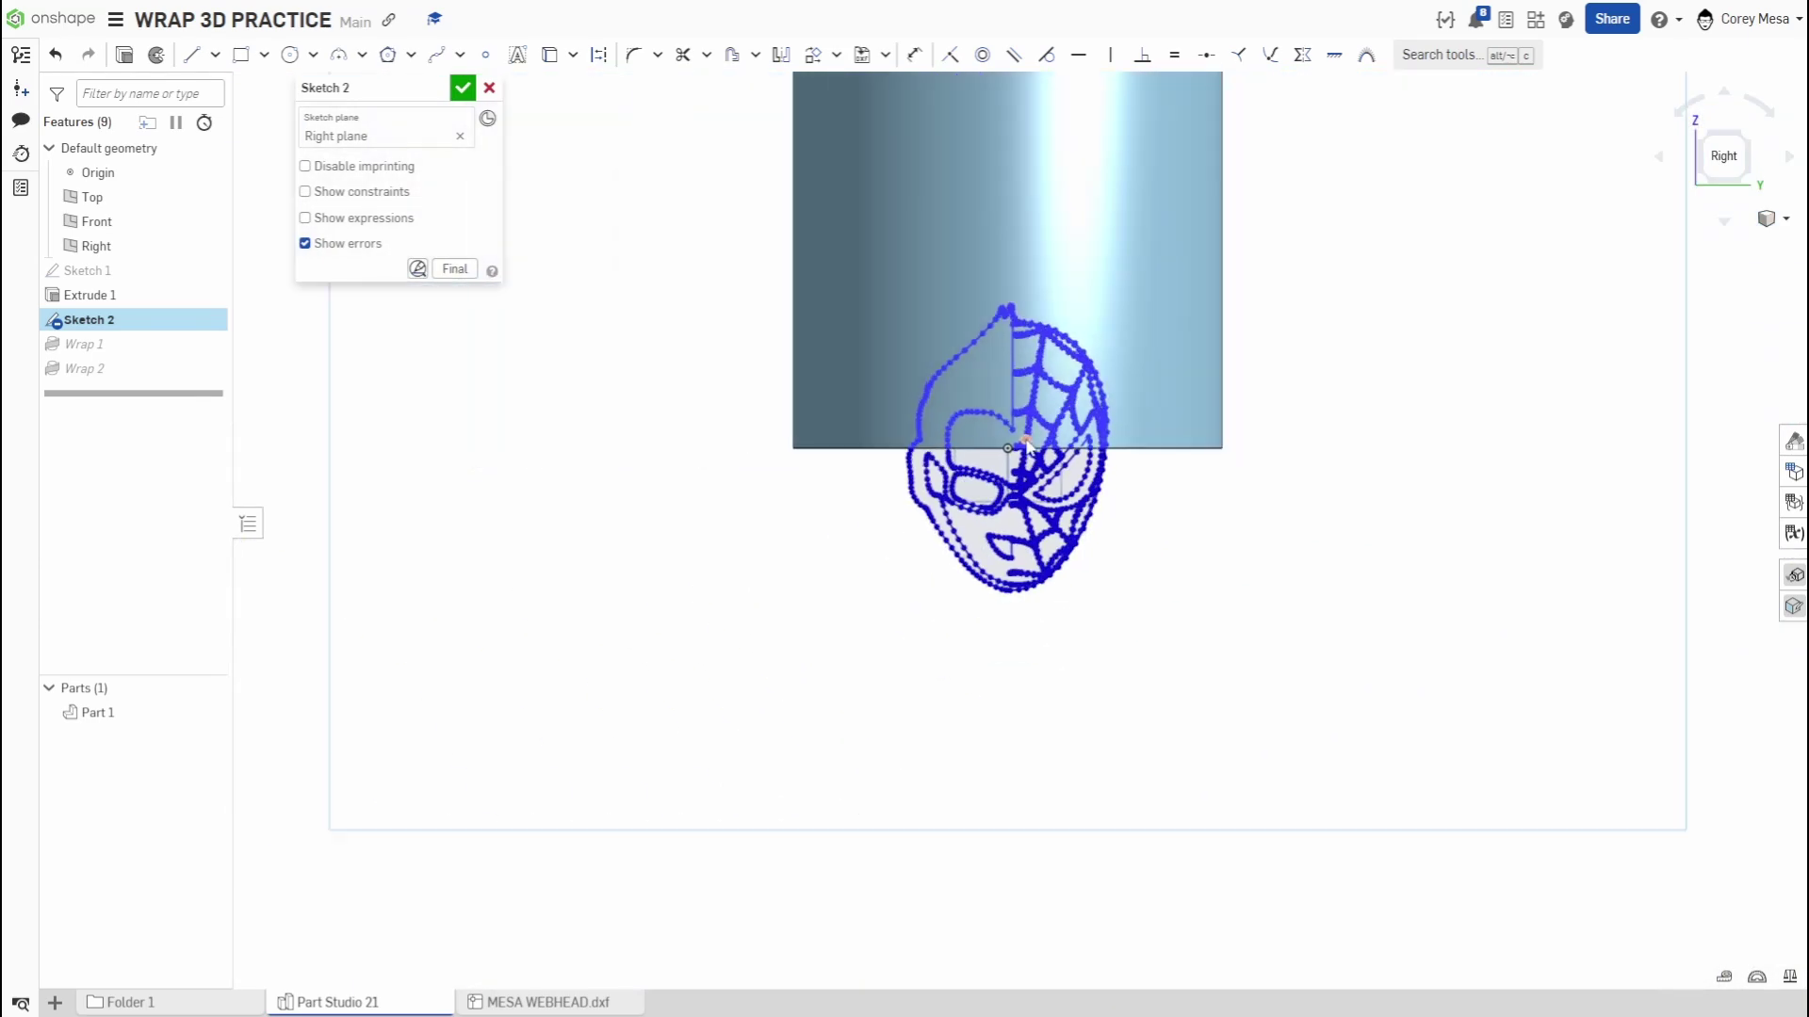
middle_drag(1060, 412, 1057, 426)
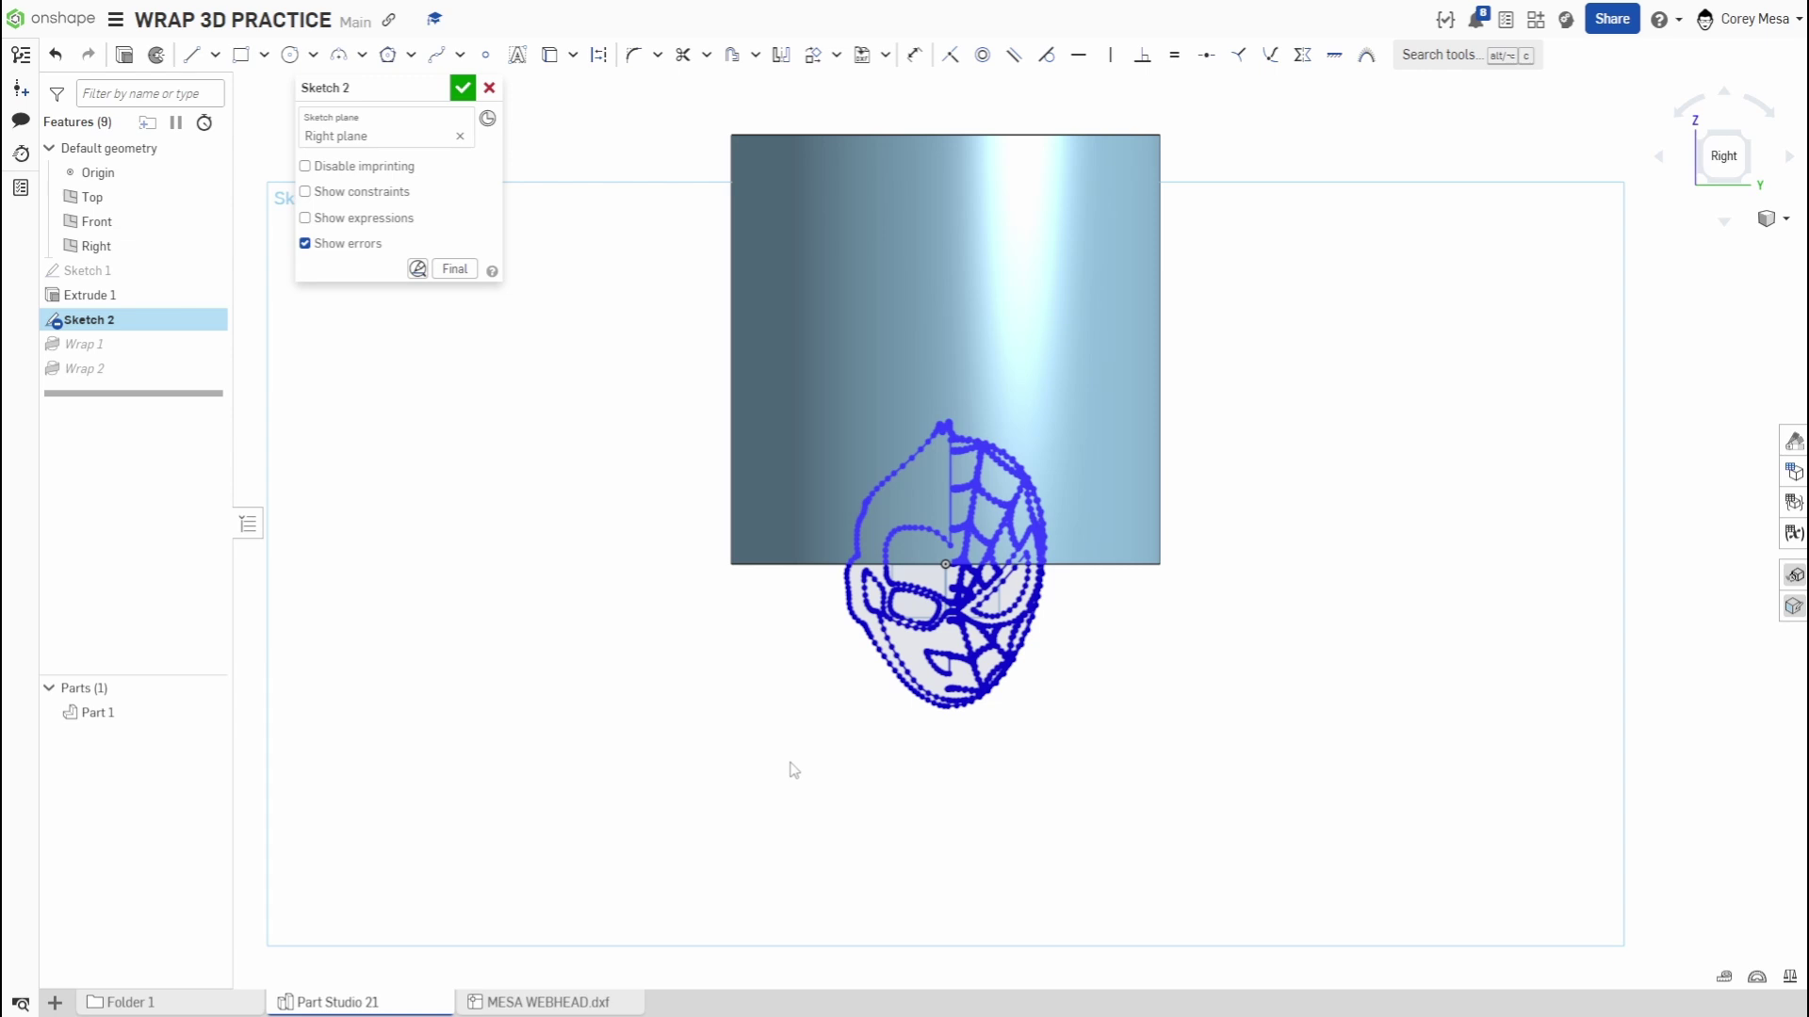
mouse_move(735, 763)
mouse_down()
mouse_move(1071, 465)
mouse_move(1077, 394)
mouse_move(683, 555)
mouse_up()
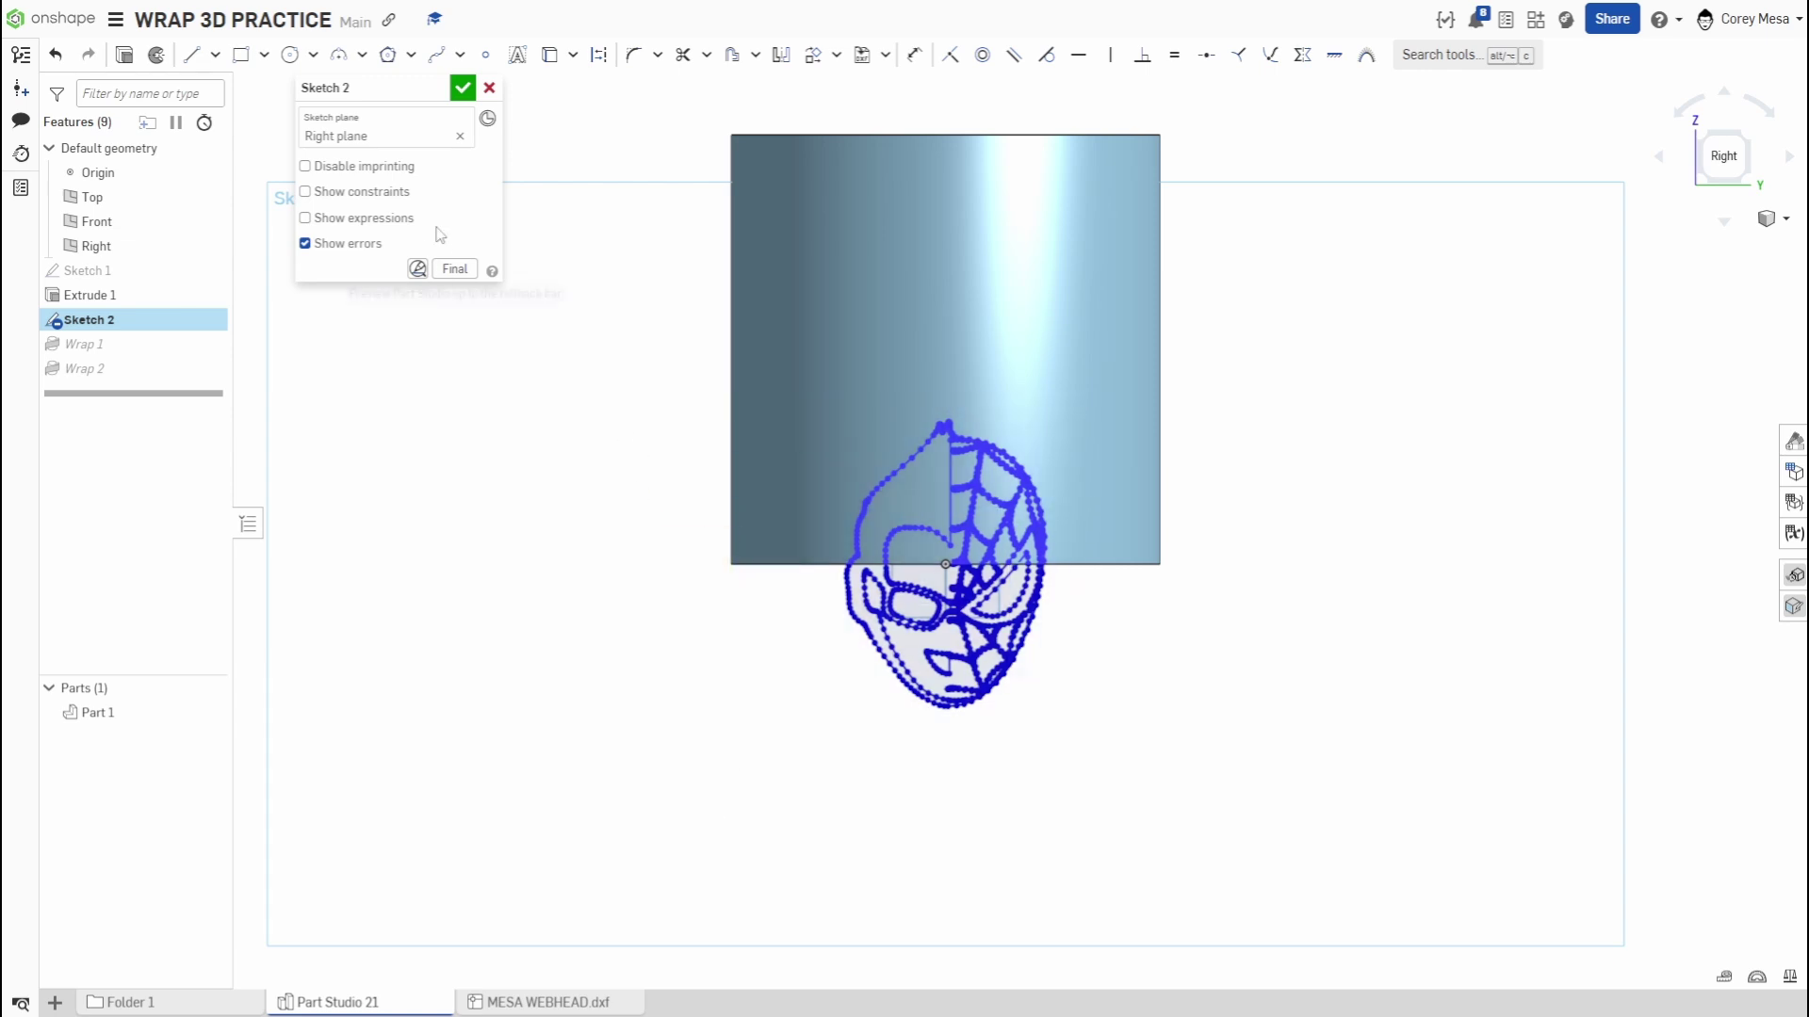
click(461, 88)
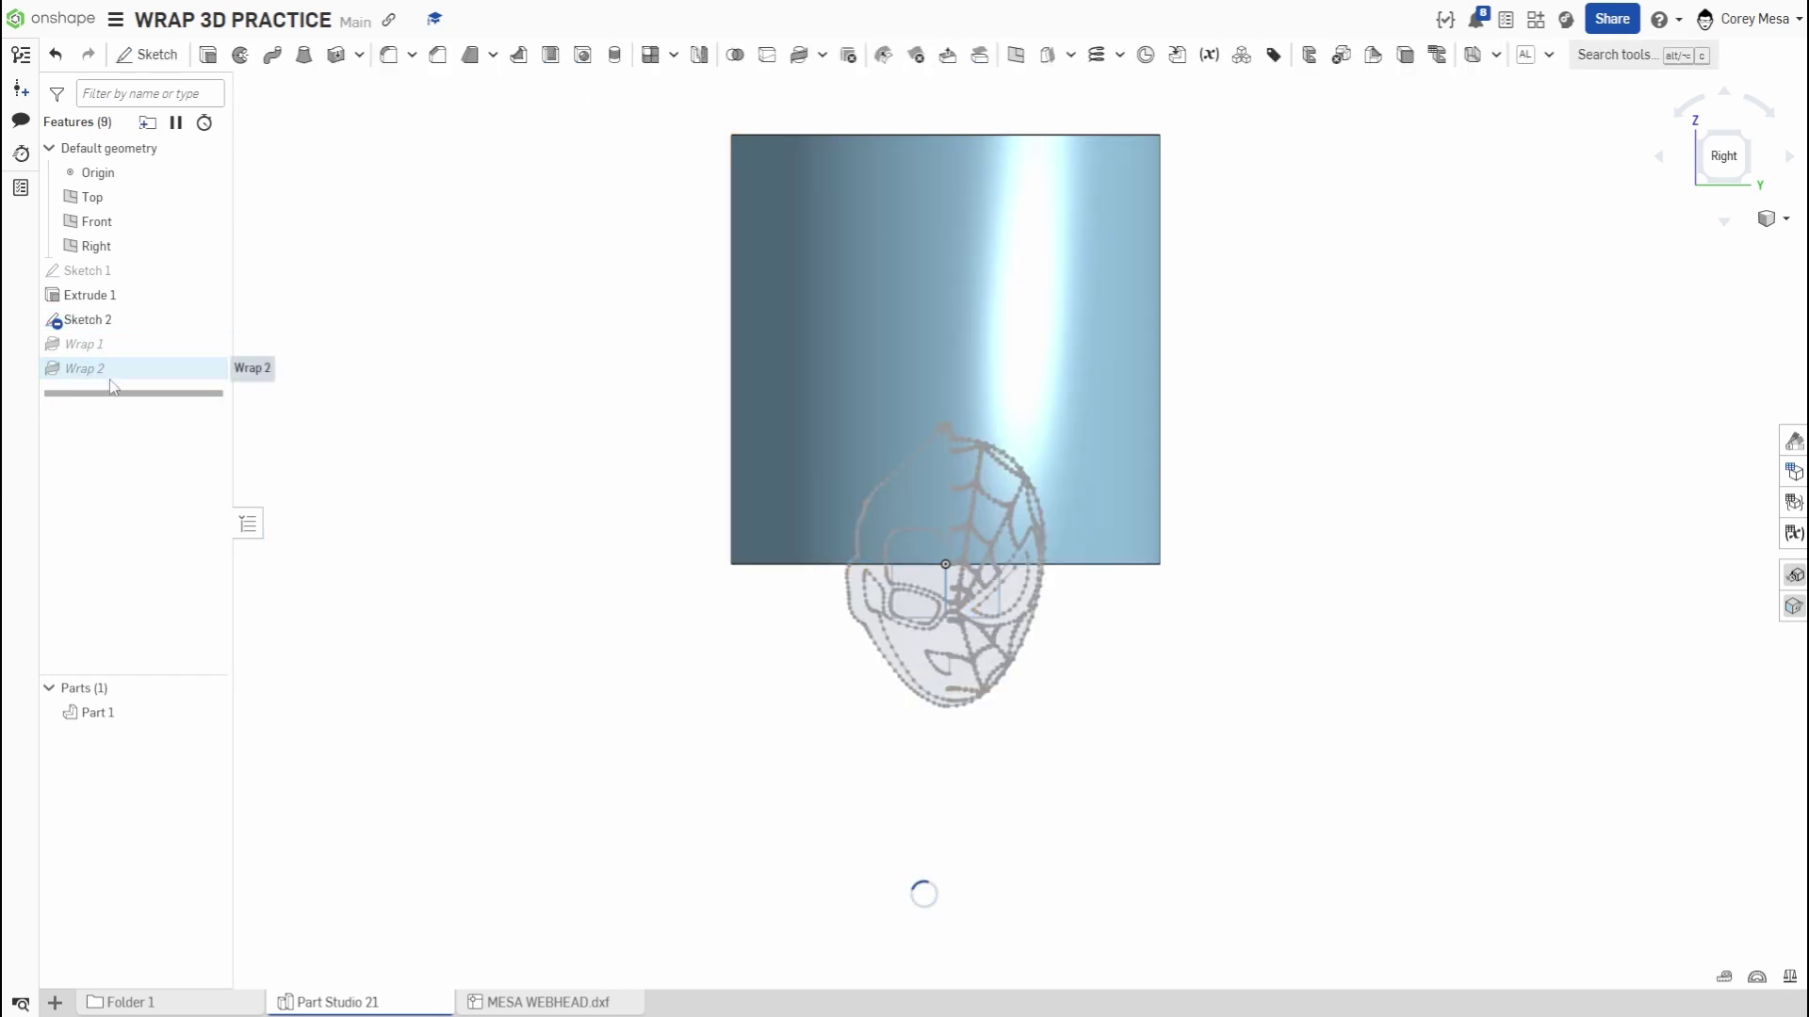
Delete Wrap 2 and step Wrap 1's V shift upward toward 2.5 in
key(Delete)
double_click(83, 345)
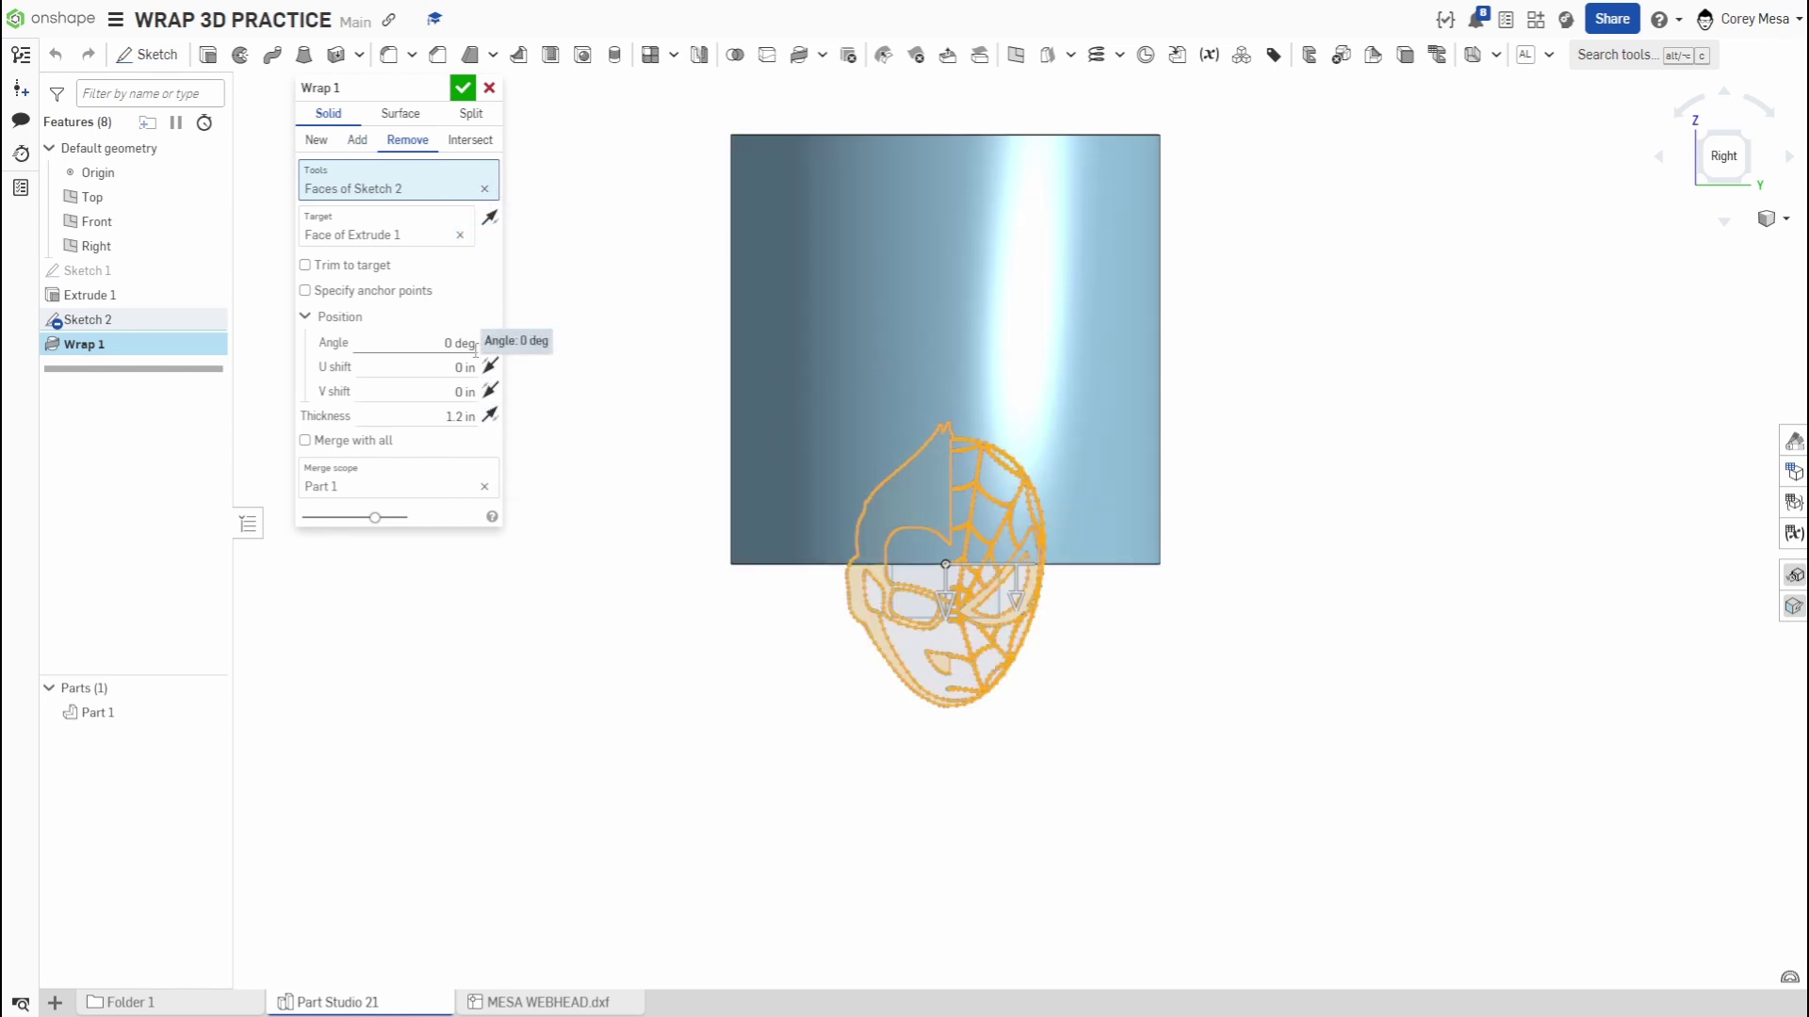
click(465, 390)
key(Up)
key(Up)
key(Up)
key(Up)
key(Up)
key(Up)
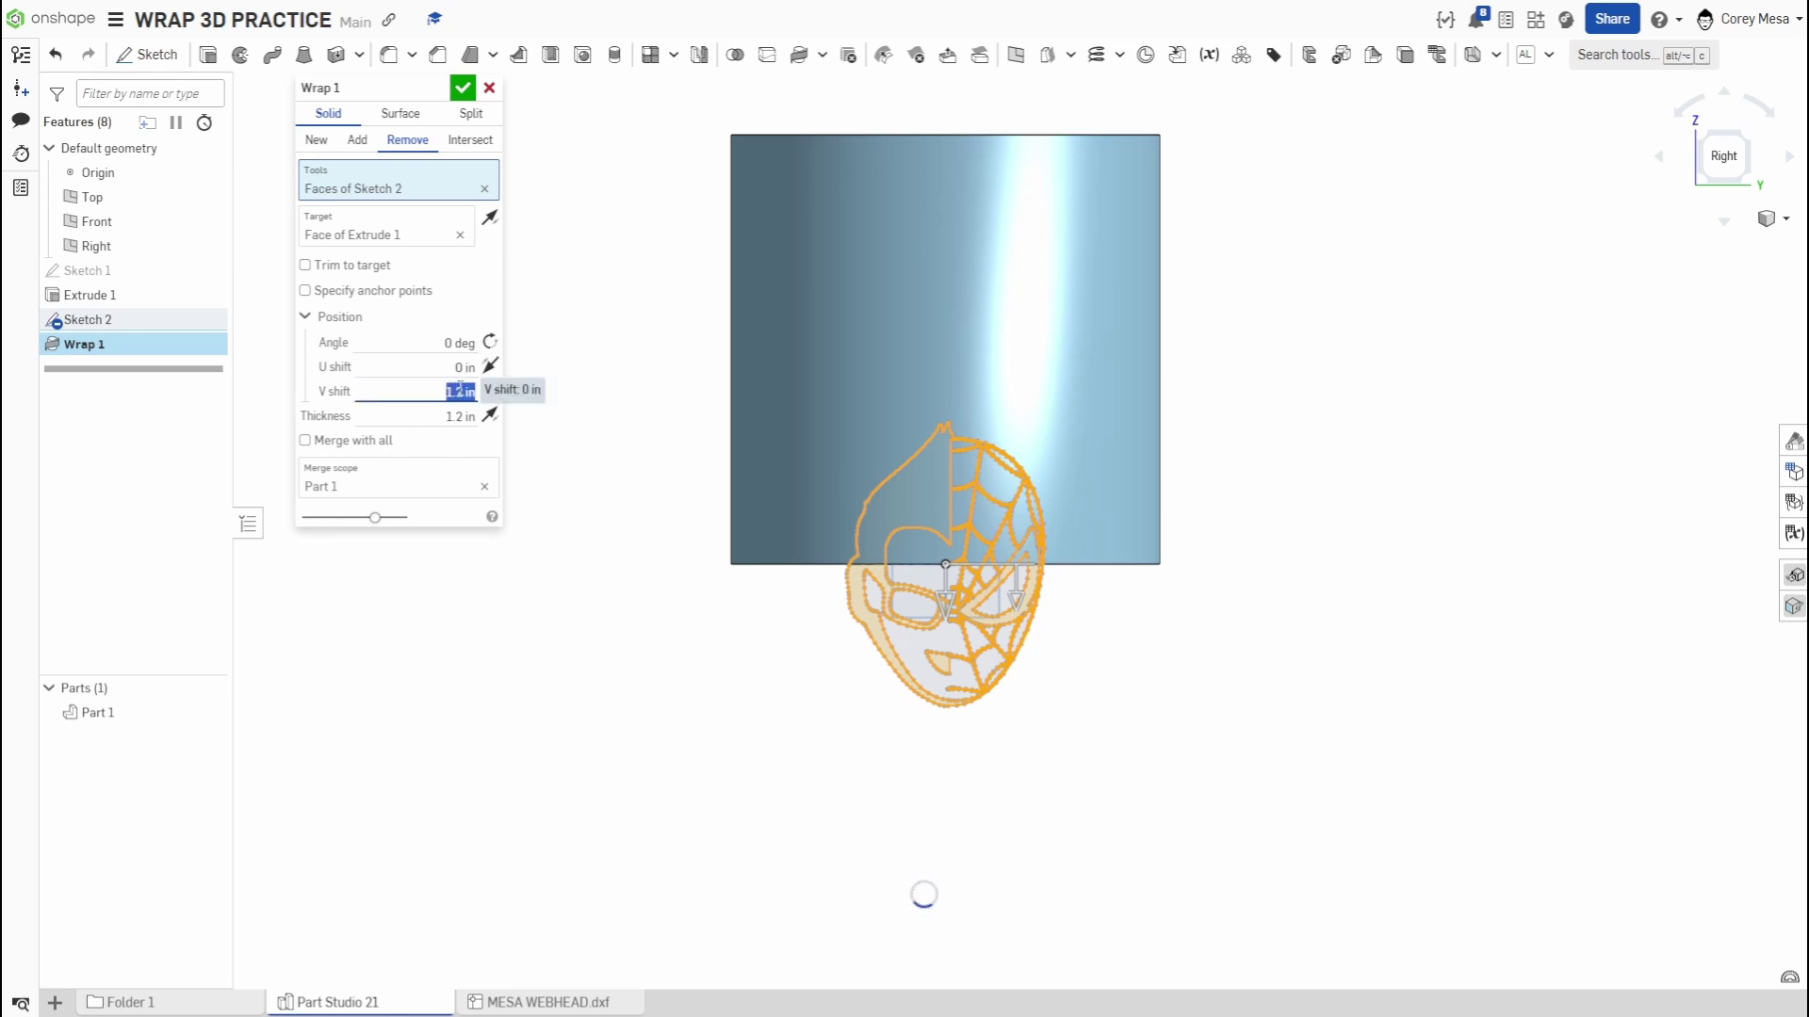
key(Up)
key(Up)
key(Up)
key(Up)
key(Up)
key(Up)
key(Up)
key(Up)
key(Up)
key(Up)
key(Up)
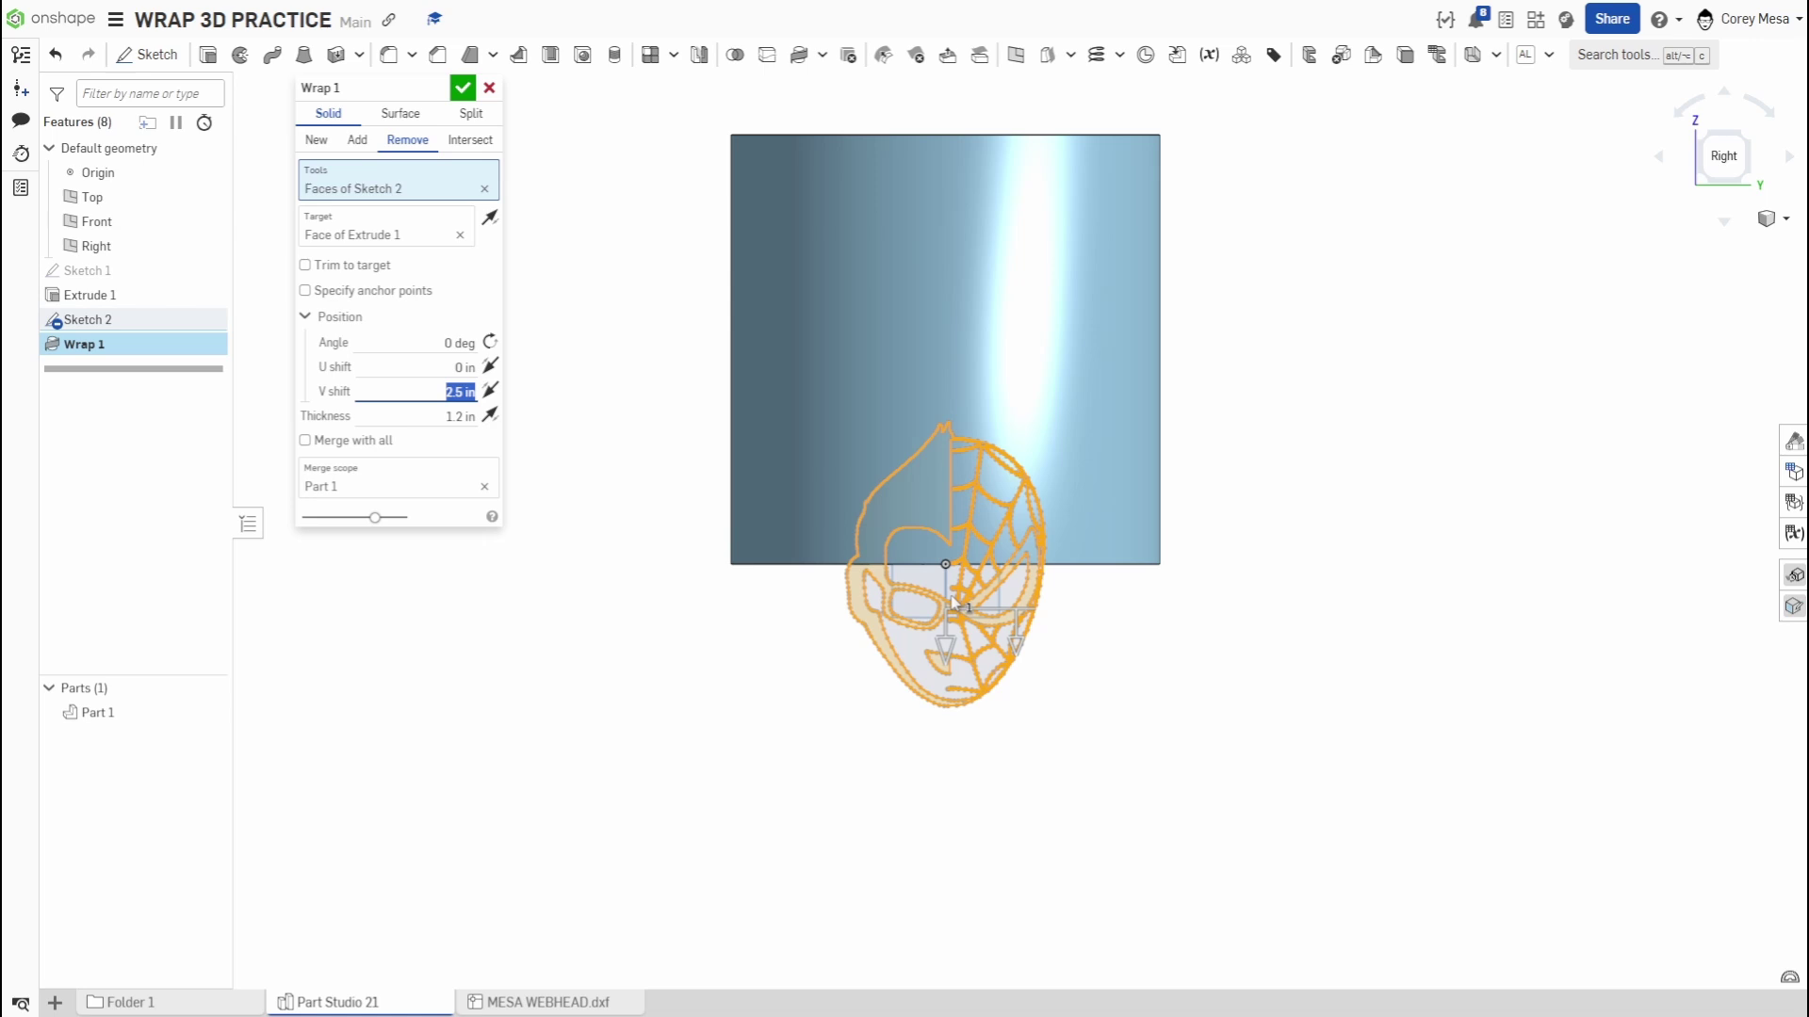
Raise Wrap 1's V shift from 4.5 in to 14 in, moving the webhead up the cylinder
mouse_move(941, 726)
right_down()
mouse_move(896, 750)
mouse_move(1130, 772)
mouse_move(711, 557)
right_up()
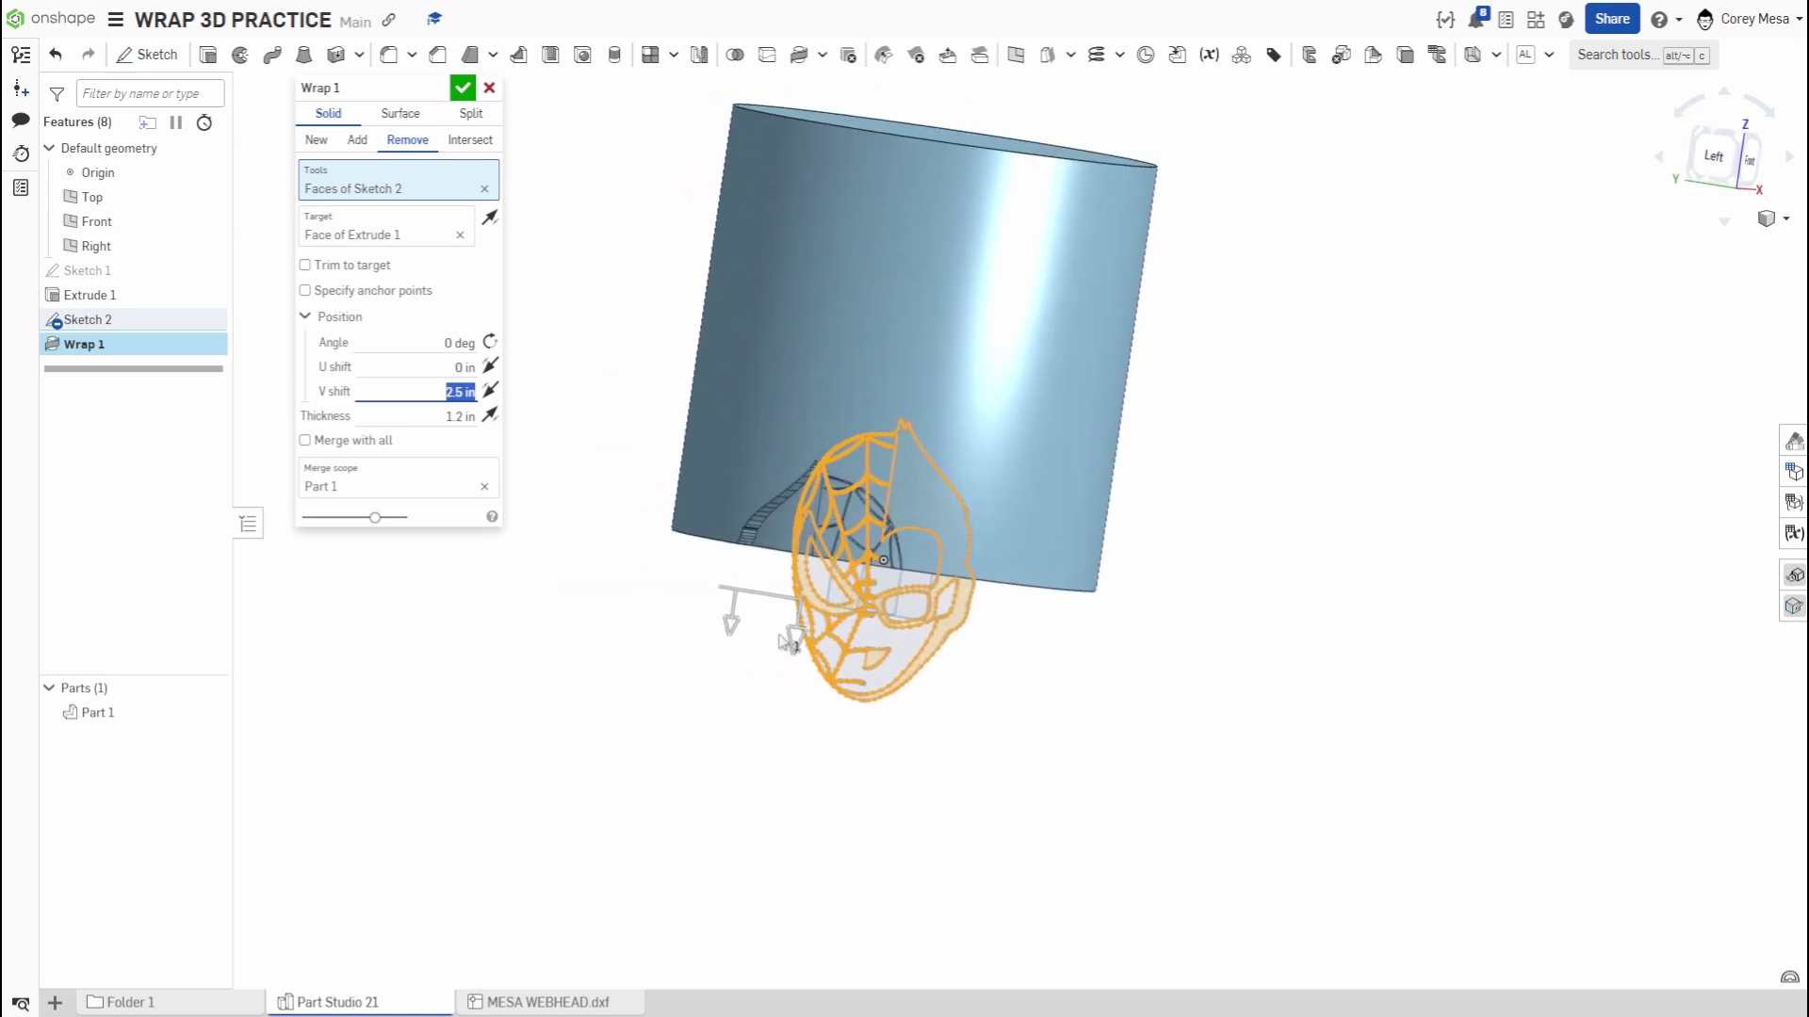
mouse_move(820, 731)
right_down()
mouse_move(844, 751)
mouse_move(819, 731)
mouse_move(806, 646)
right_up()
drag(803, 640, 846, 518)
text(4.5)
key(Return)
scroll(853, 829, down, 2)
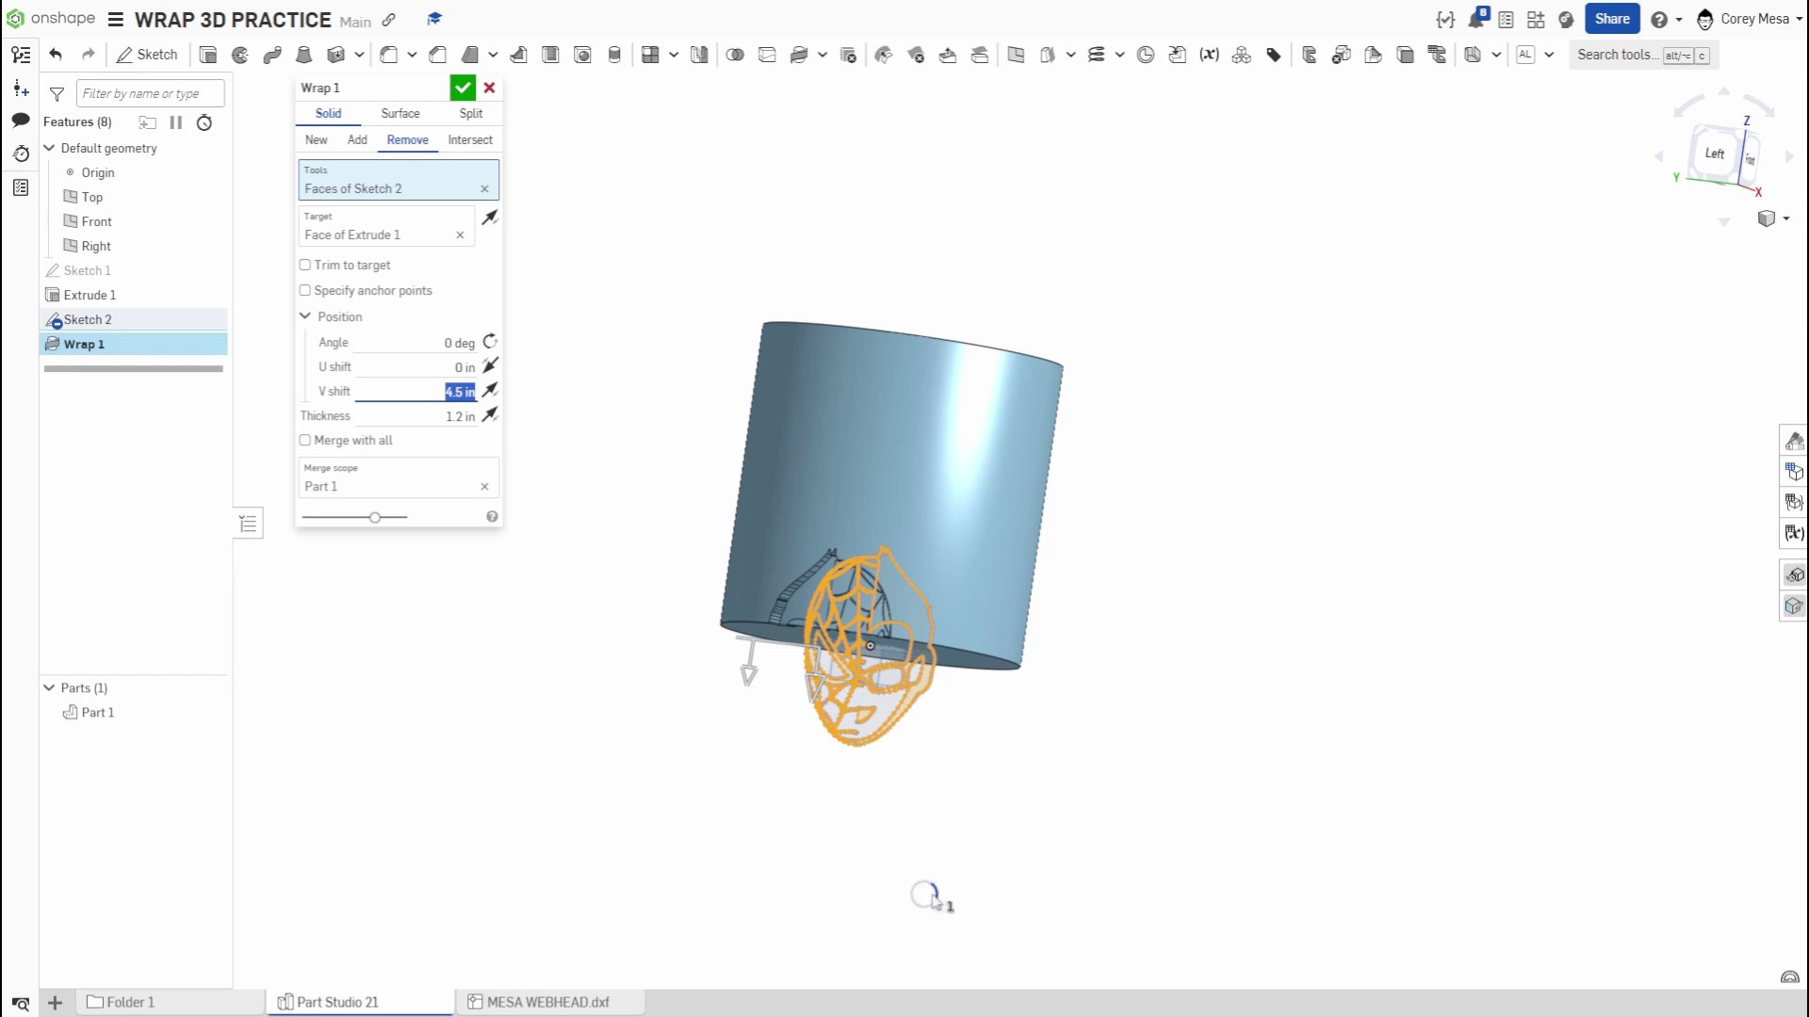
scroll(857, 631, up, 3)
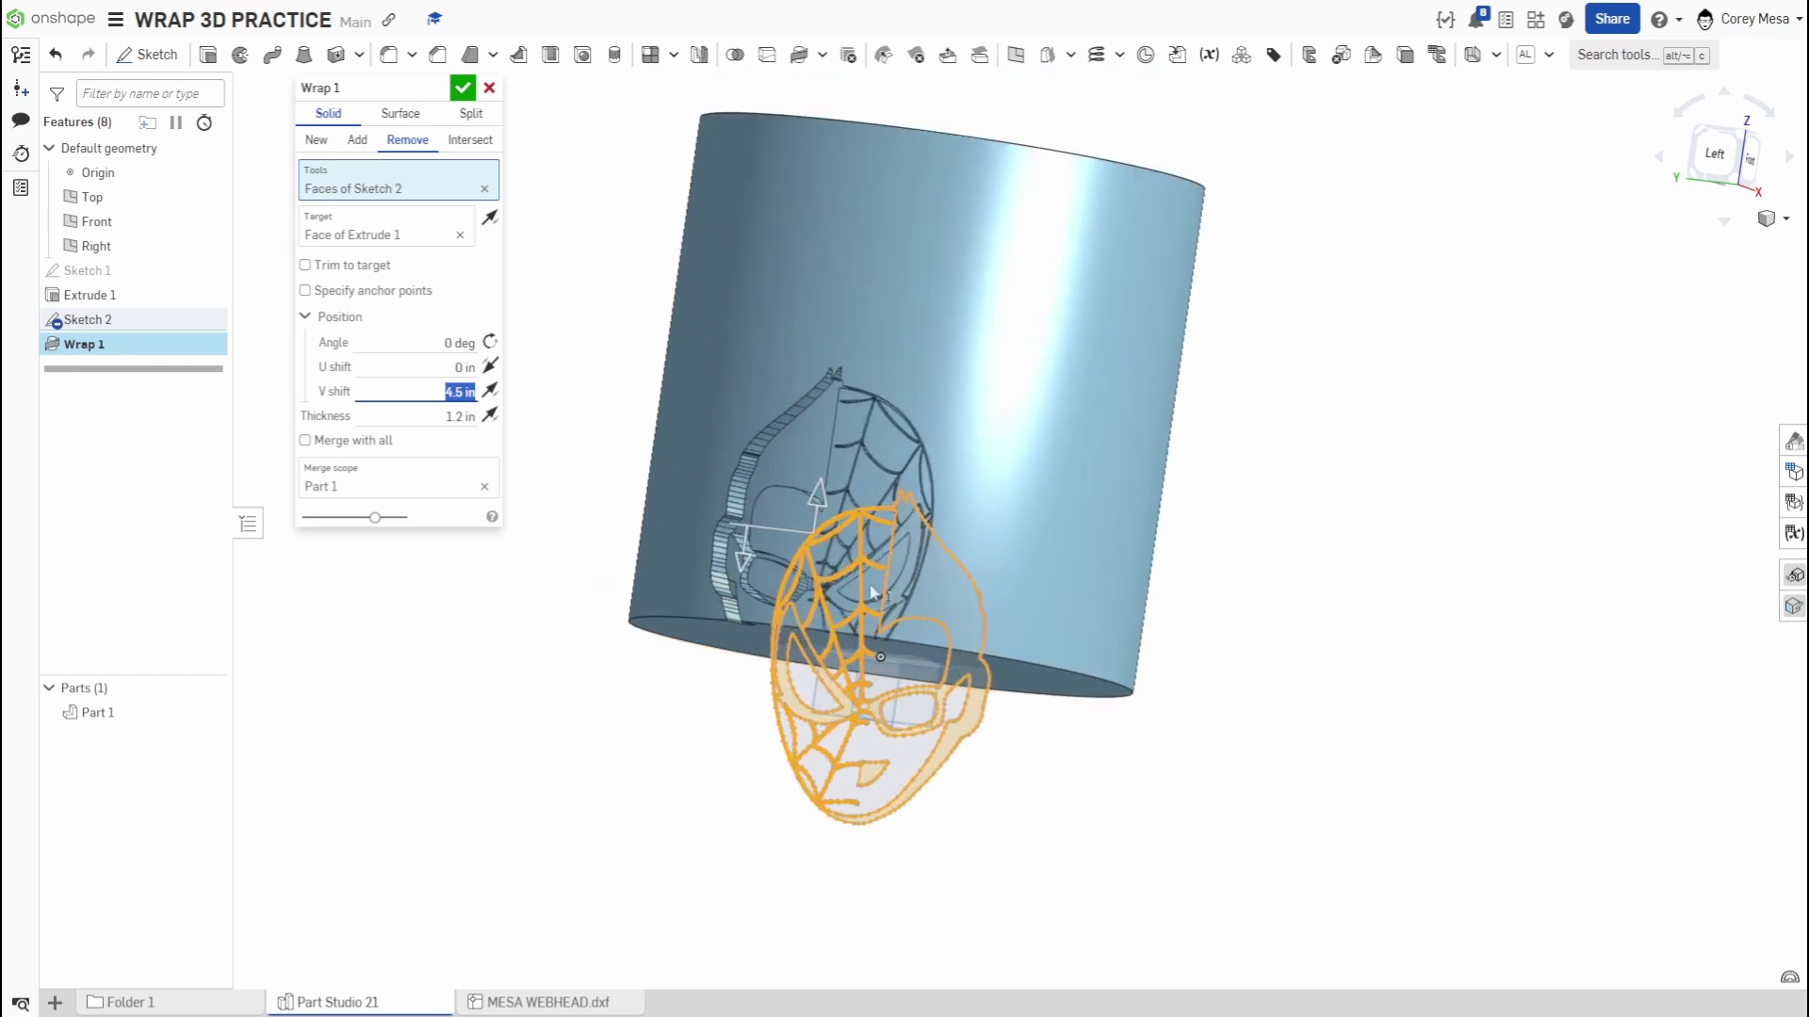
middle_drag(878, 582, 895, 564)
drag(899, 558, 950, 364)
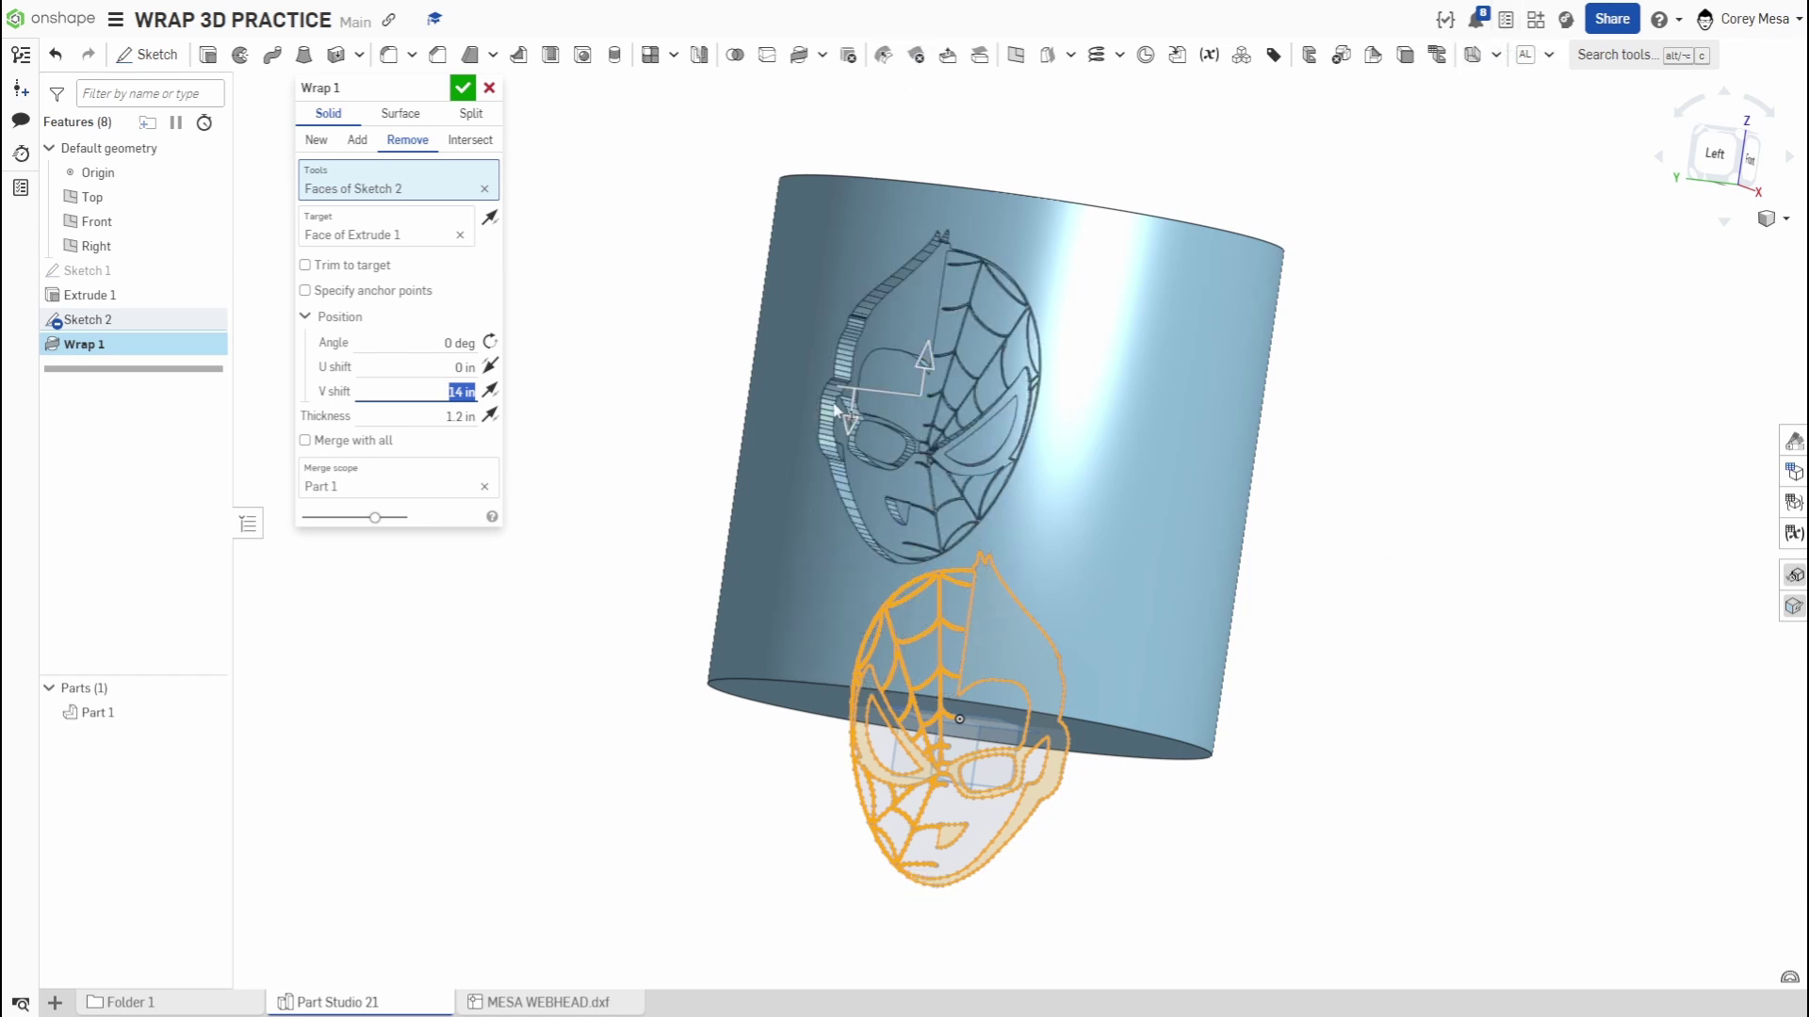
right_drag(902, 469, 1063, 539)
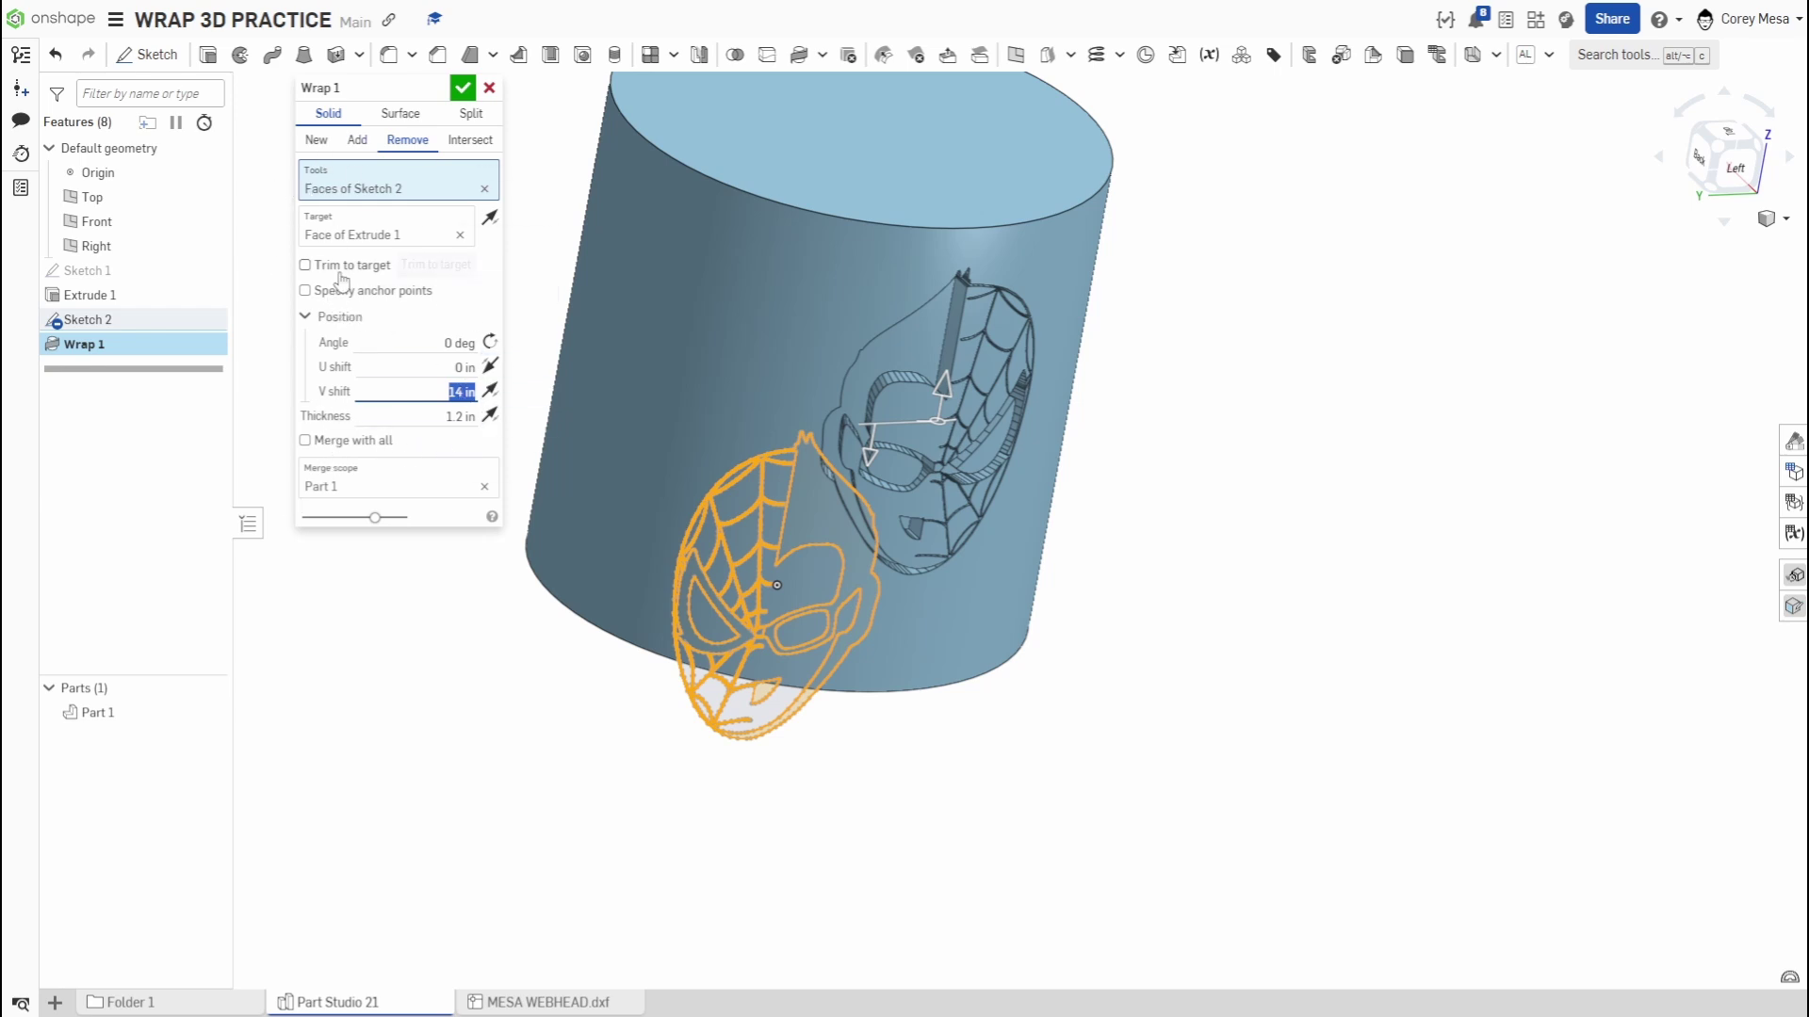
click(463, 88)
key(shift+3)
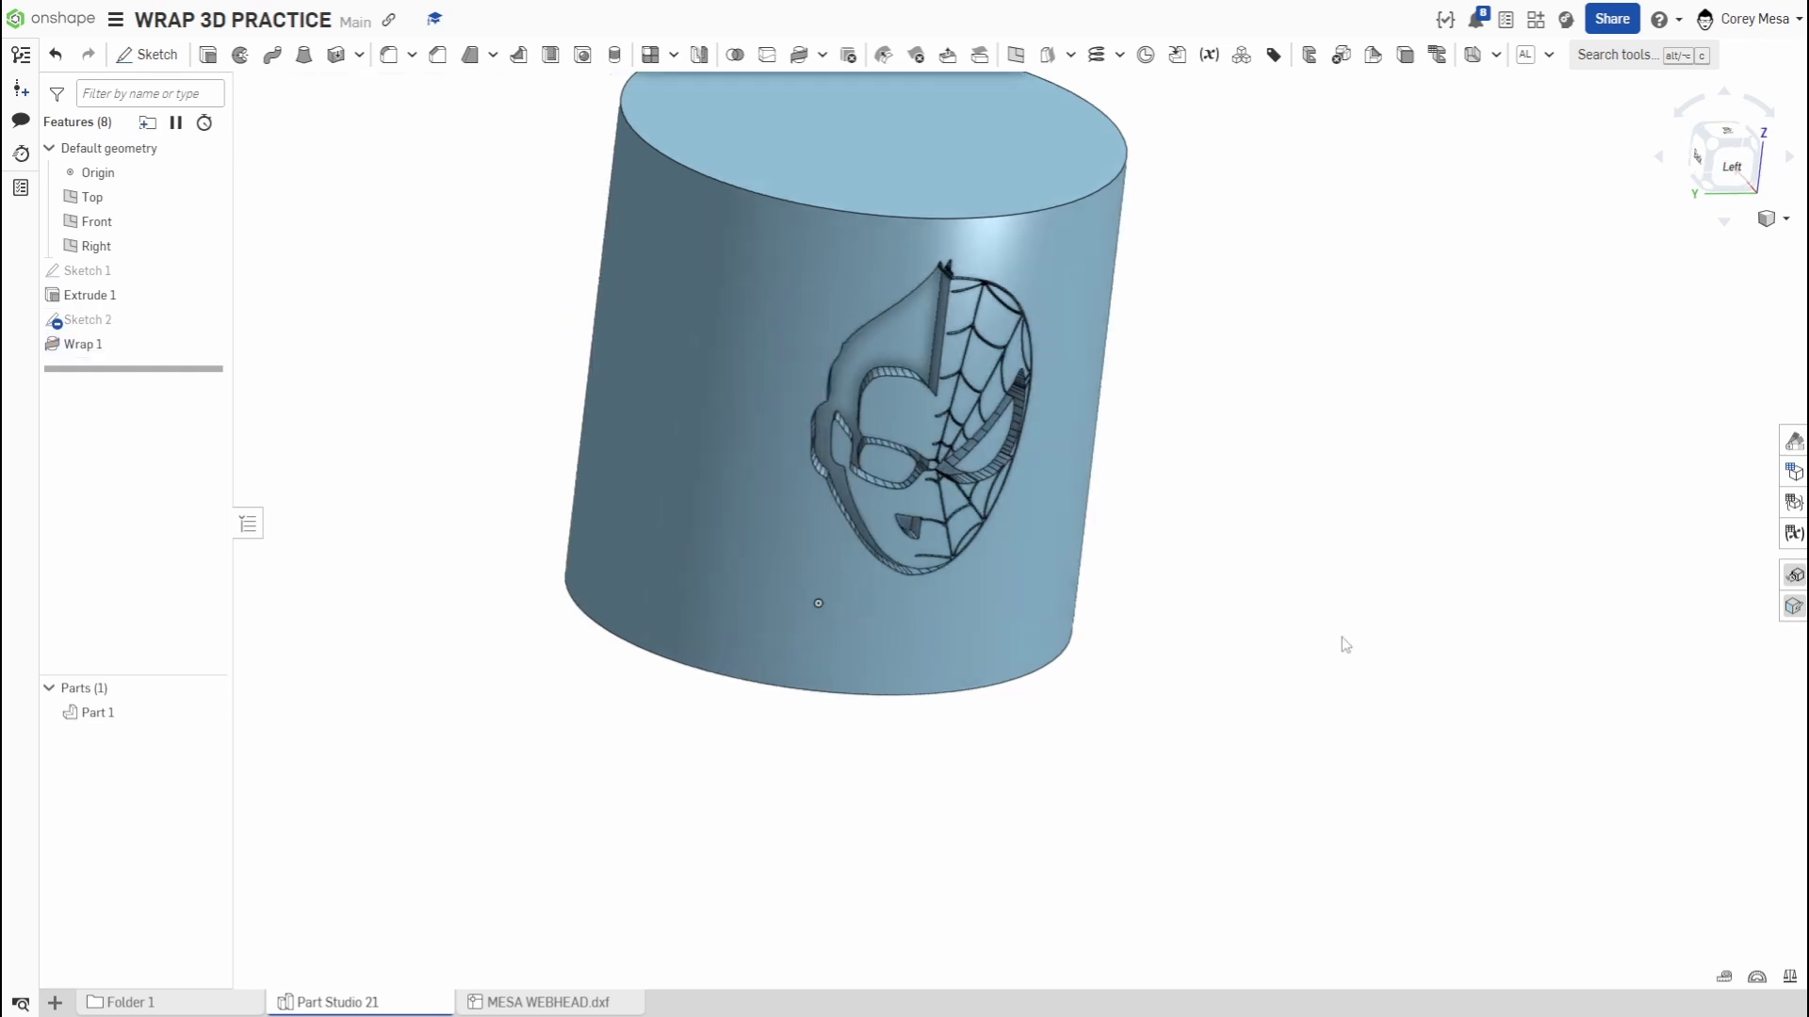
scroll(816, 416, up, 5)
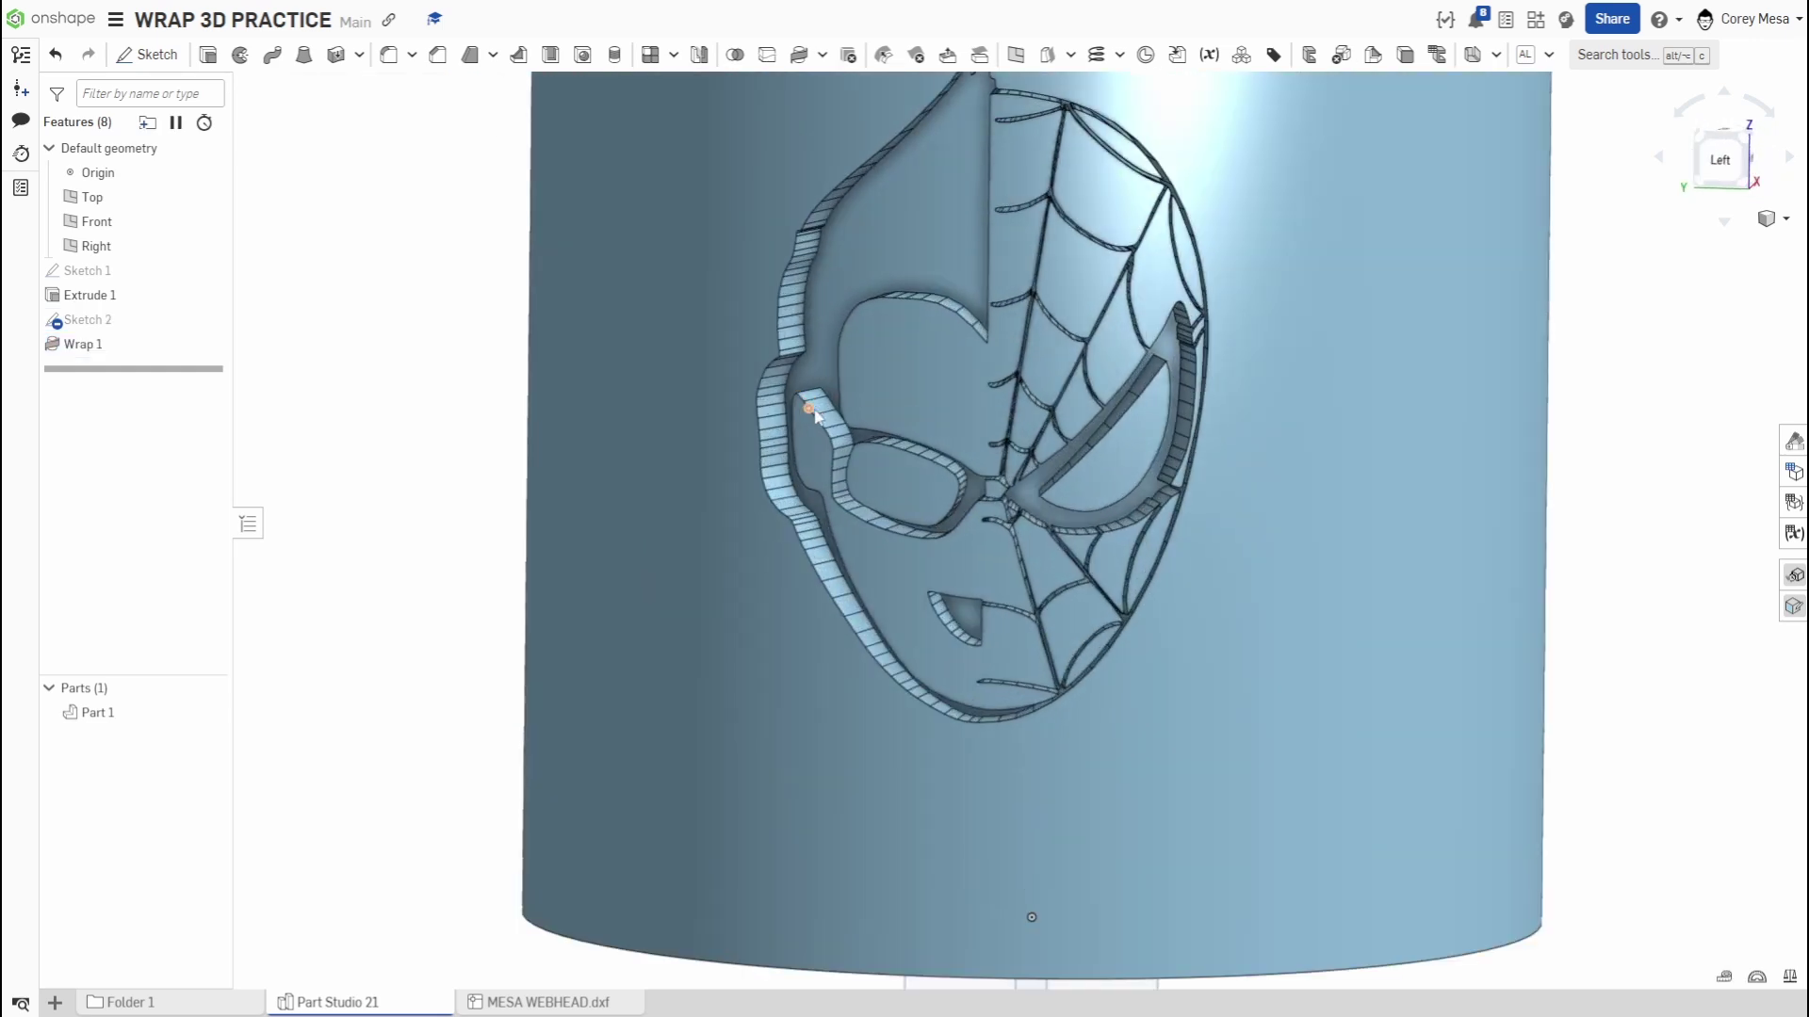
scroll(816, 415, up, 3)
right_drag(816, 415, 1191, 556)
scroll(959, 525, down, 3)
scroll(898, 471, up, 4)
scroll(898, 471, down, 3)
scroll(920, 475, up, 3)
scroll(1055, 458, down, 3)
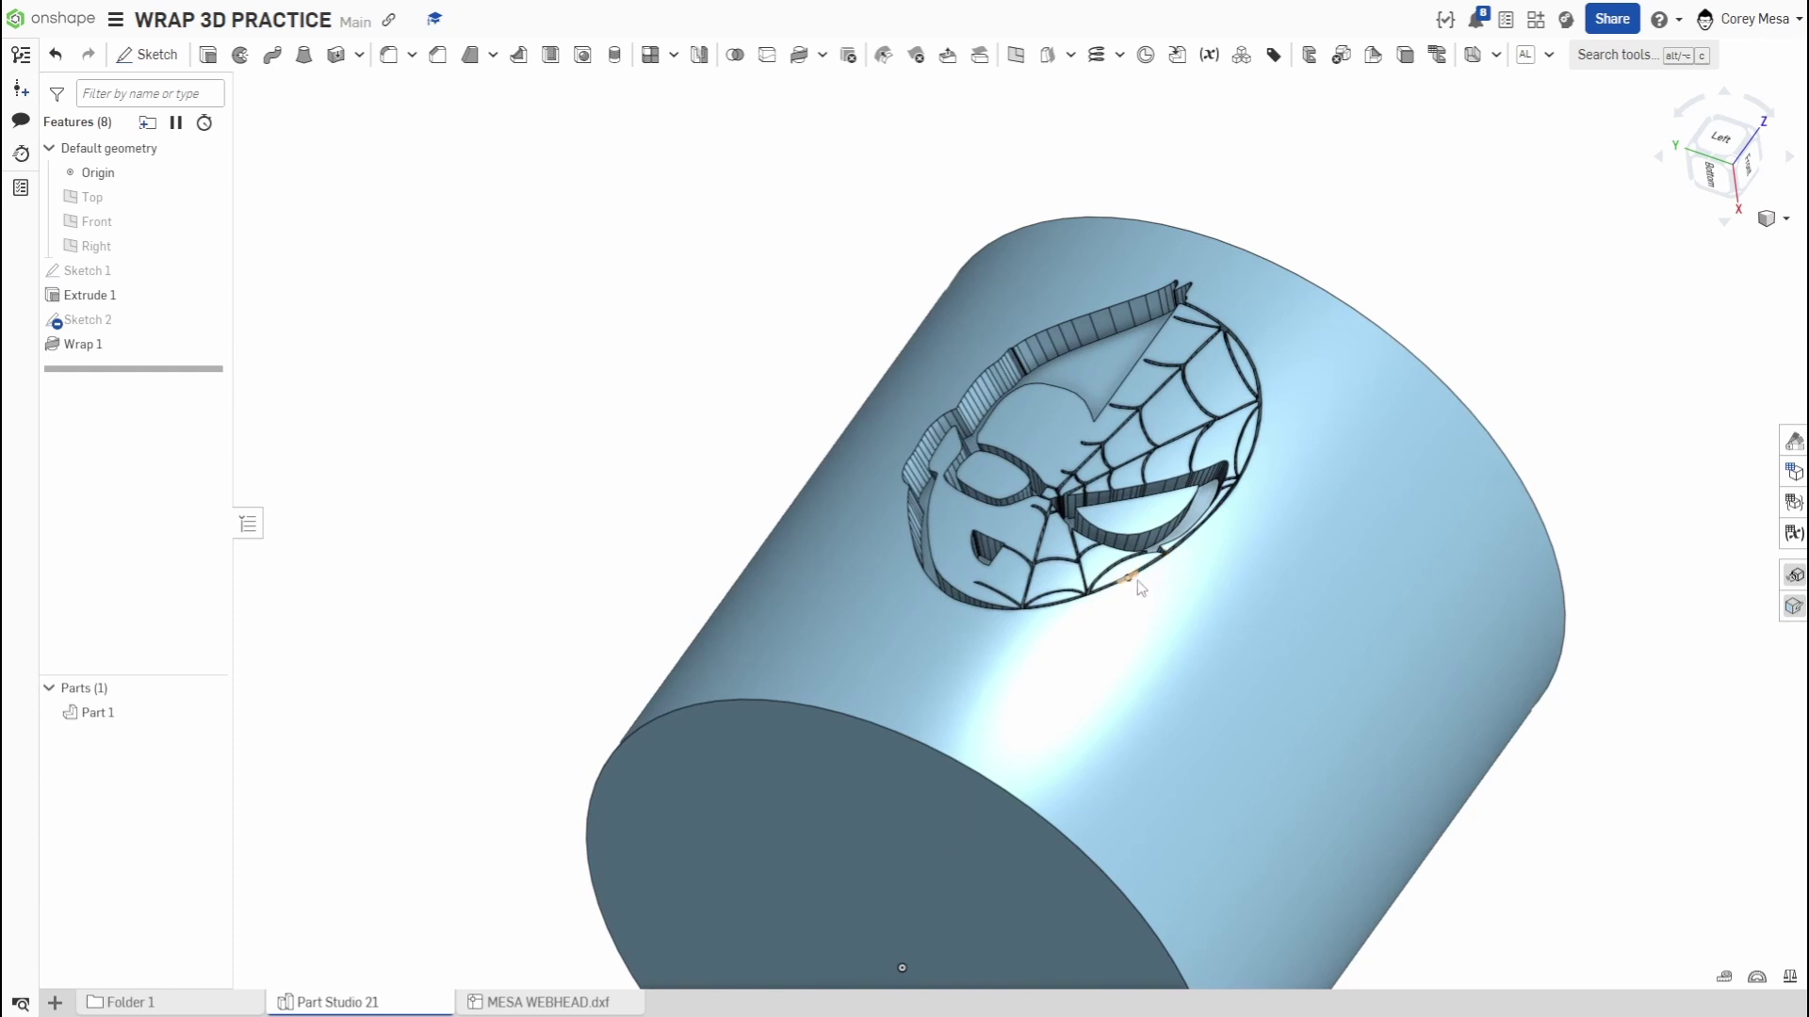
mouse_move(1139, 581)
right_down()
mouse_move(1047, 460)
mouse_move(1106, 464)
mouse_move(1137, 509)
mouse_move(1088, 558)
mouse_move(1102, 534)
mouse_move(1065, 524)
mouse_move(1099, 539)
mouse_move(1091, 557)
right_up()
scroll(1042, 445, up, 3)
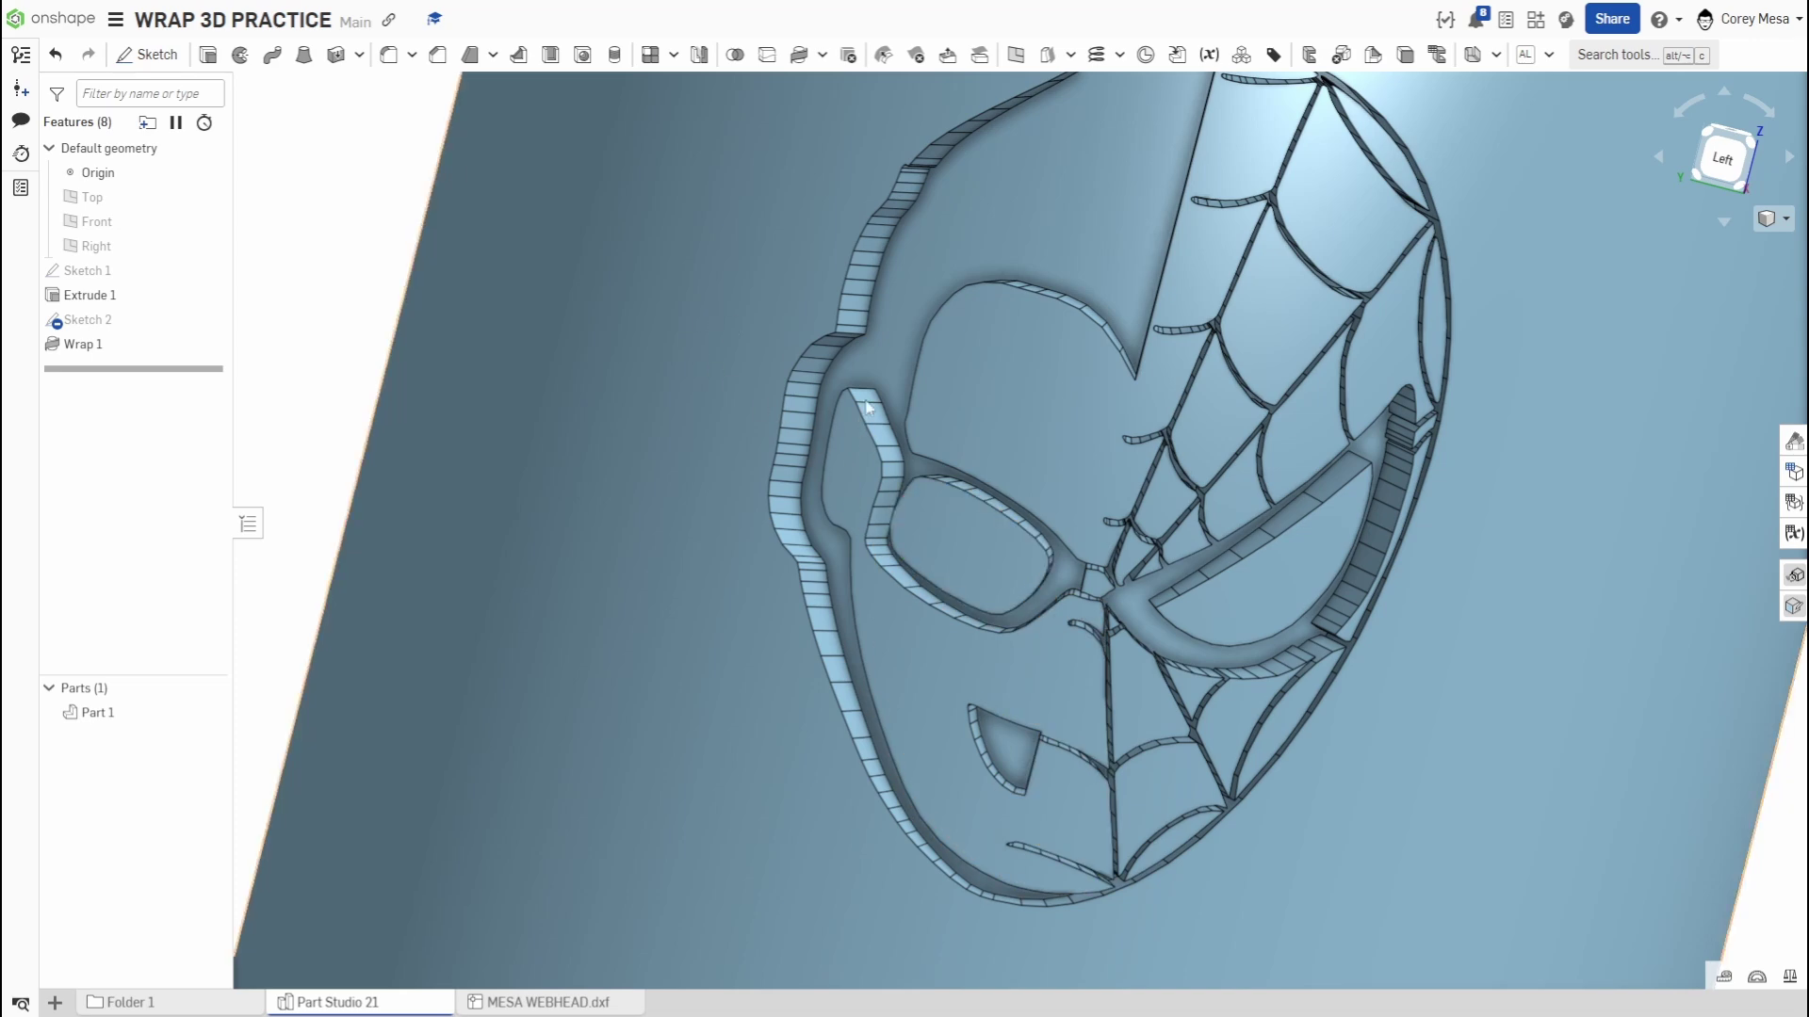
scroll(1167, 762, down, 8)
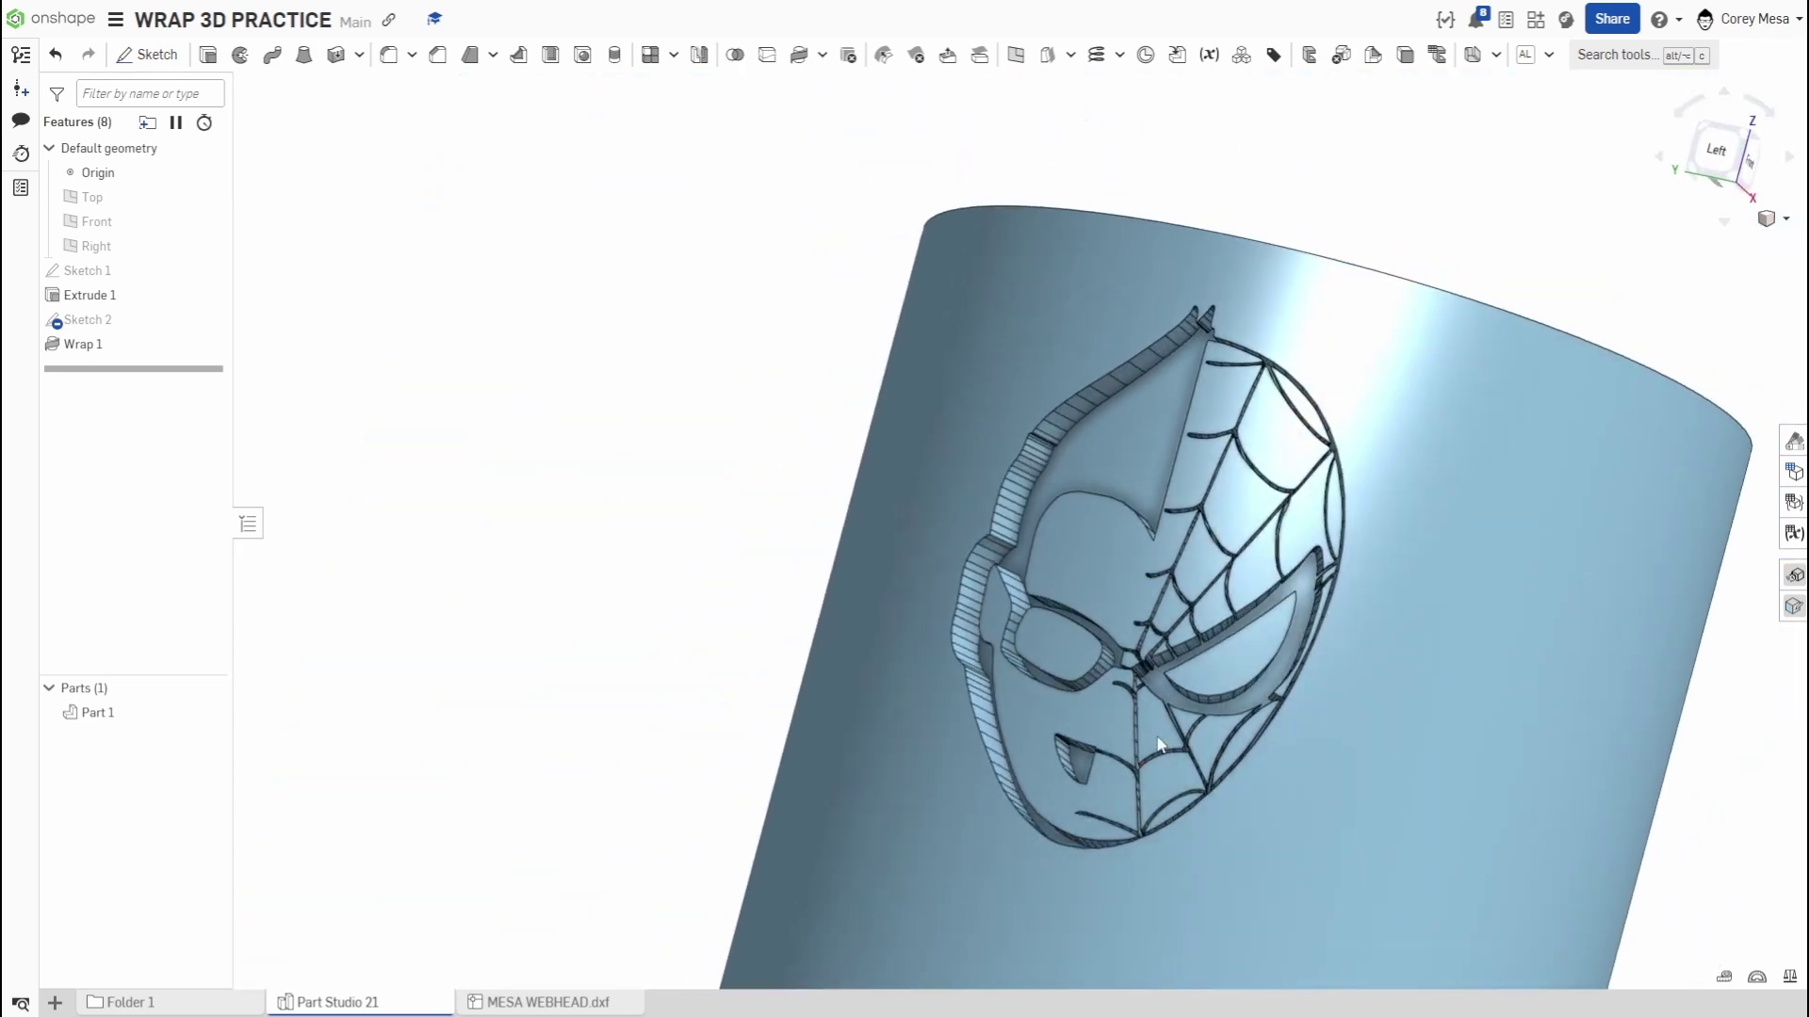
Inspect the cylinder's edges, then show the Transform, Wrap and Decal feature choices
right_drag(1175, 747, 1176, 755)
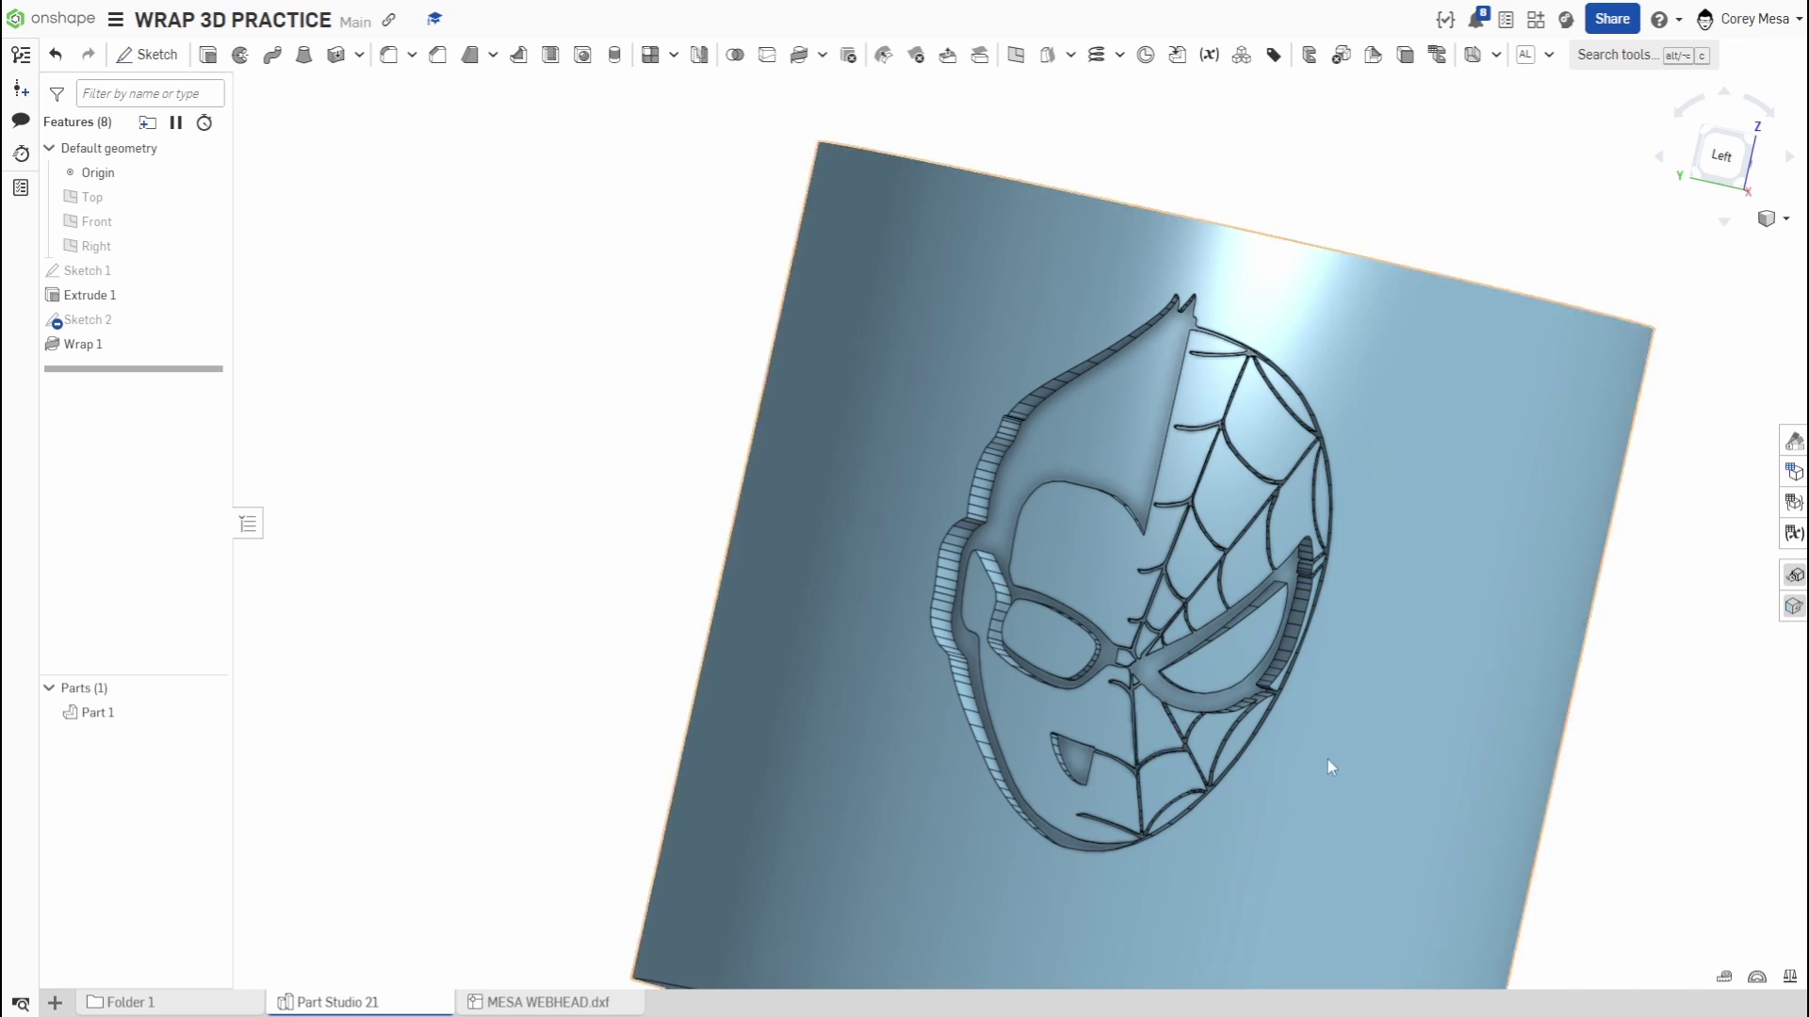
mouse_move(1340, 775)
right_down()
mouse_move(1360, 739)
mouse_move(1359, 771)
right_up()
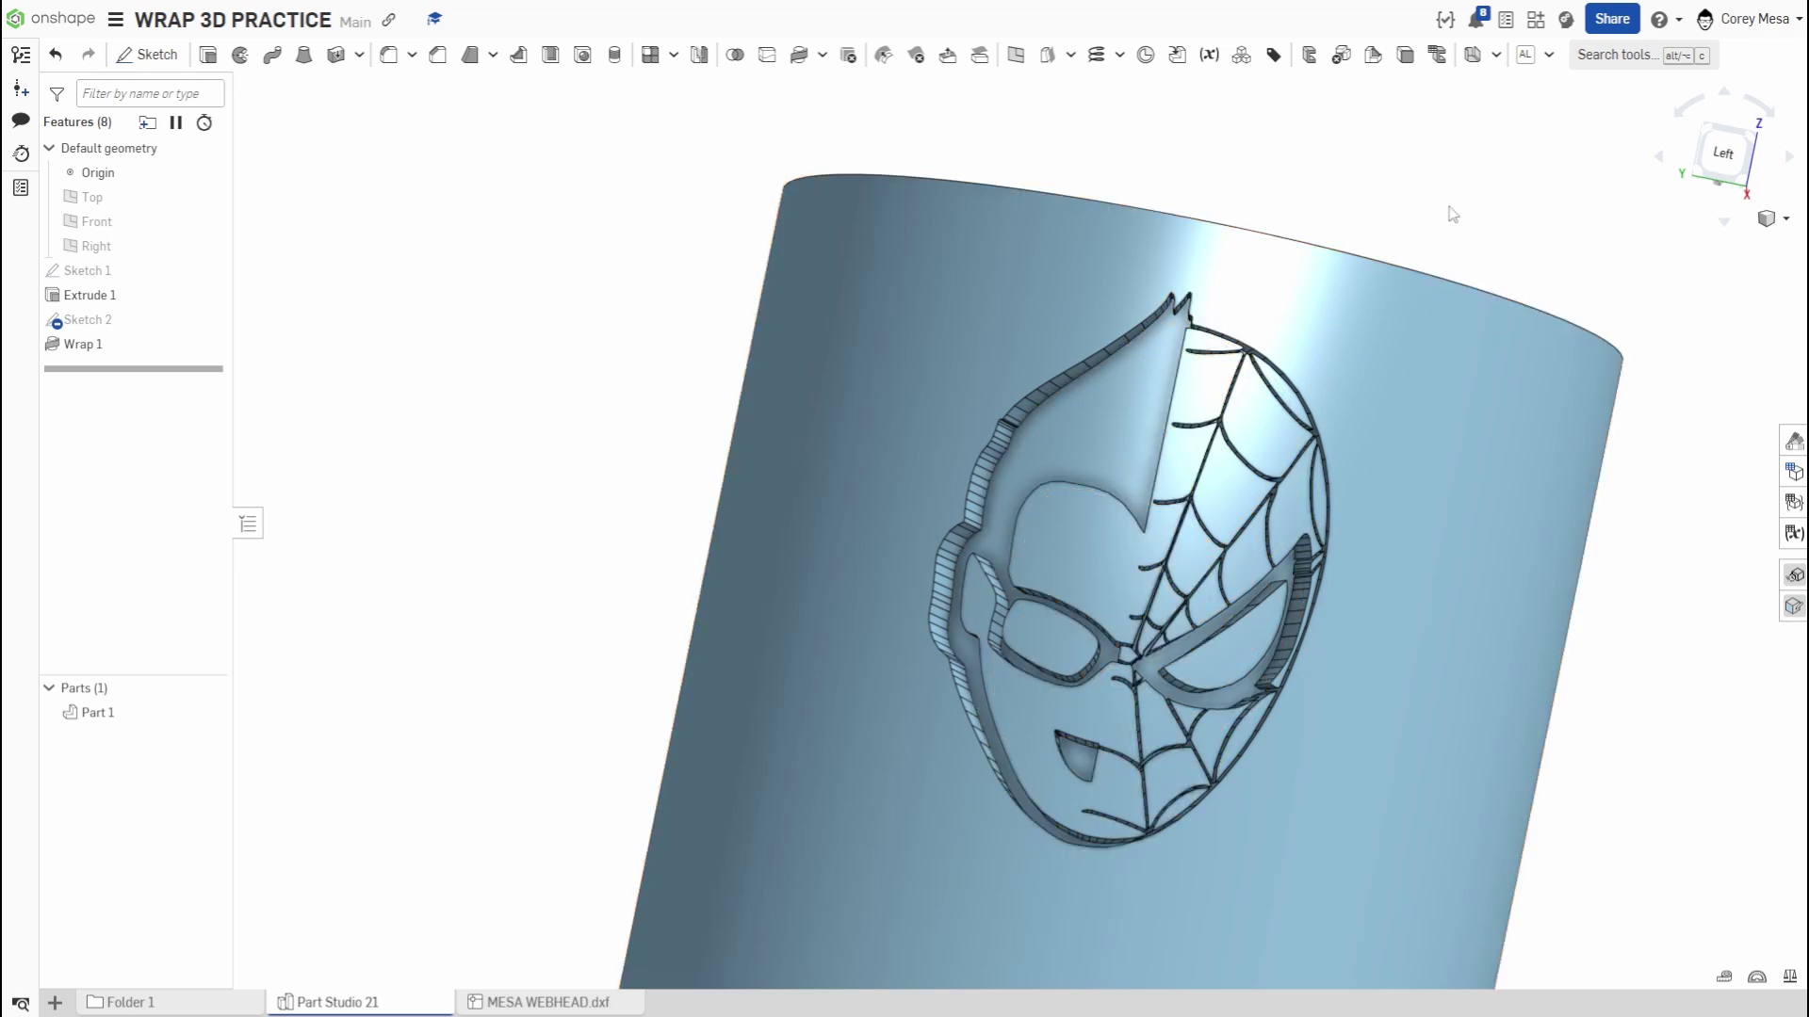
right_drag(1418, 412, 1404, 428)
click(822, 54)
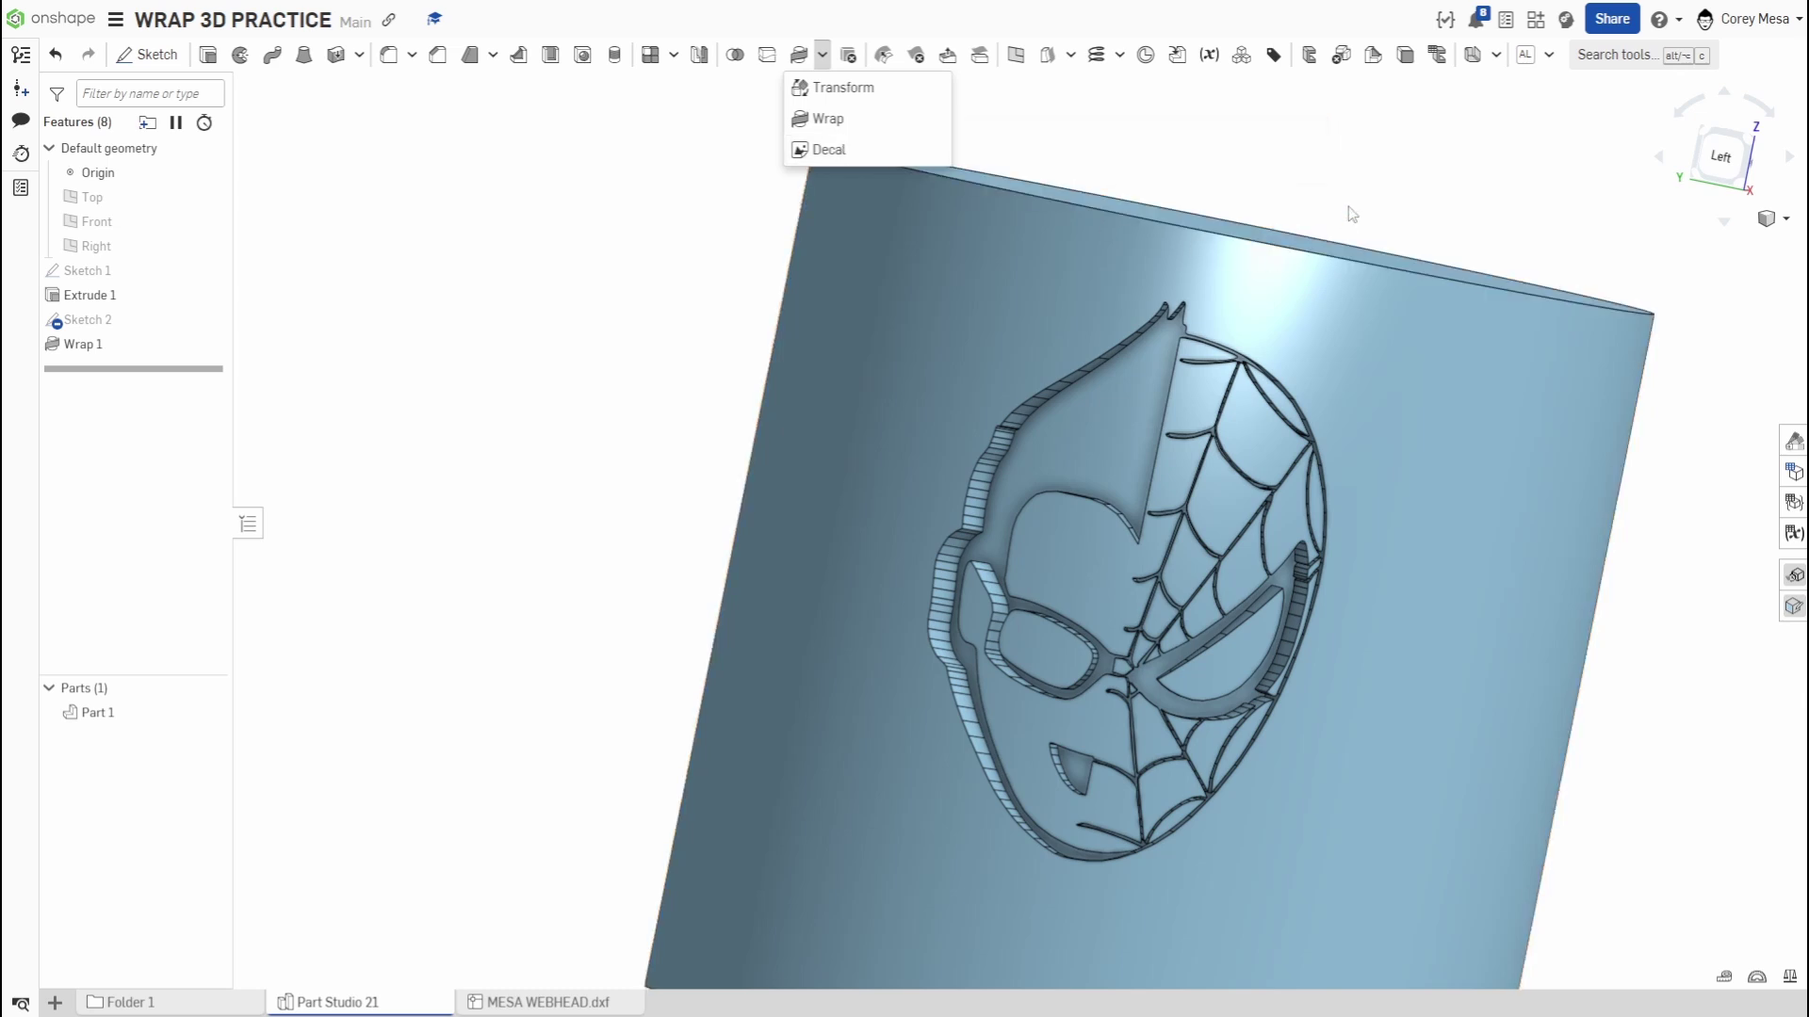
Close the Transform/Wrap/Decal dropdown without adding a feature
click(814, 60)
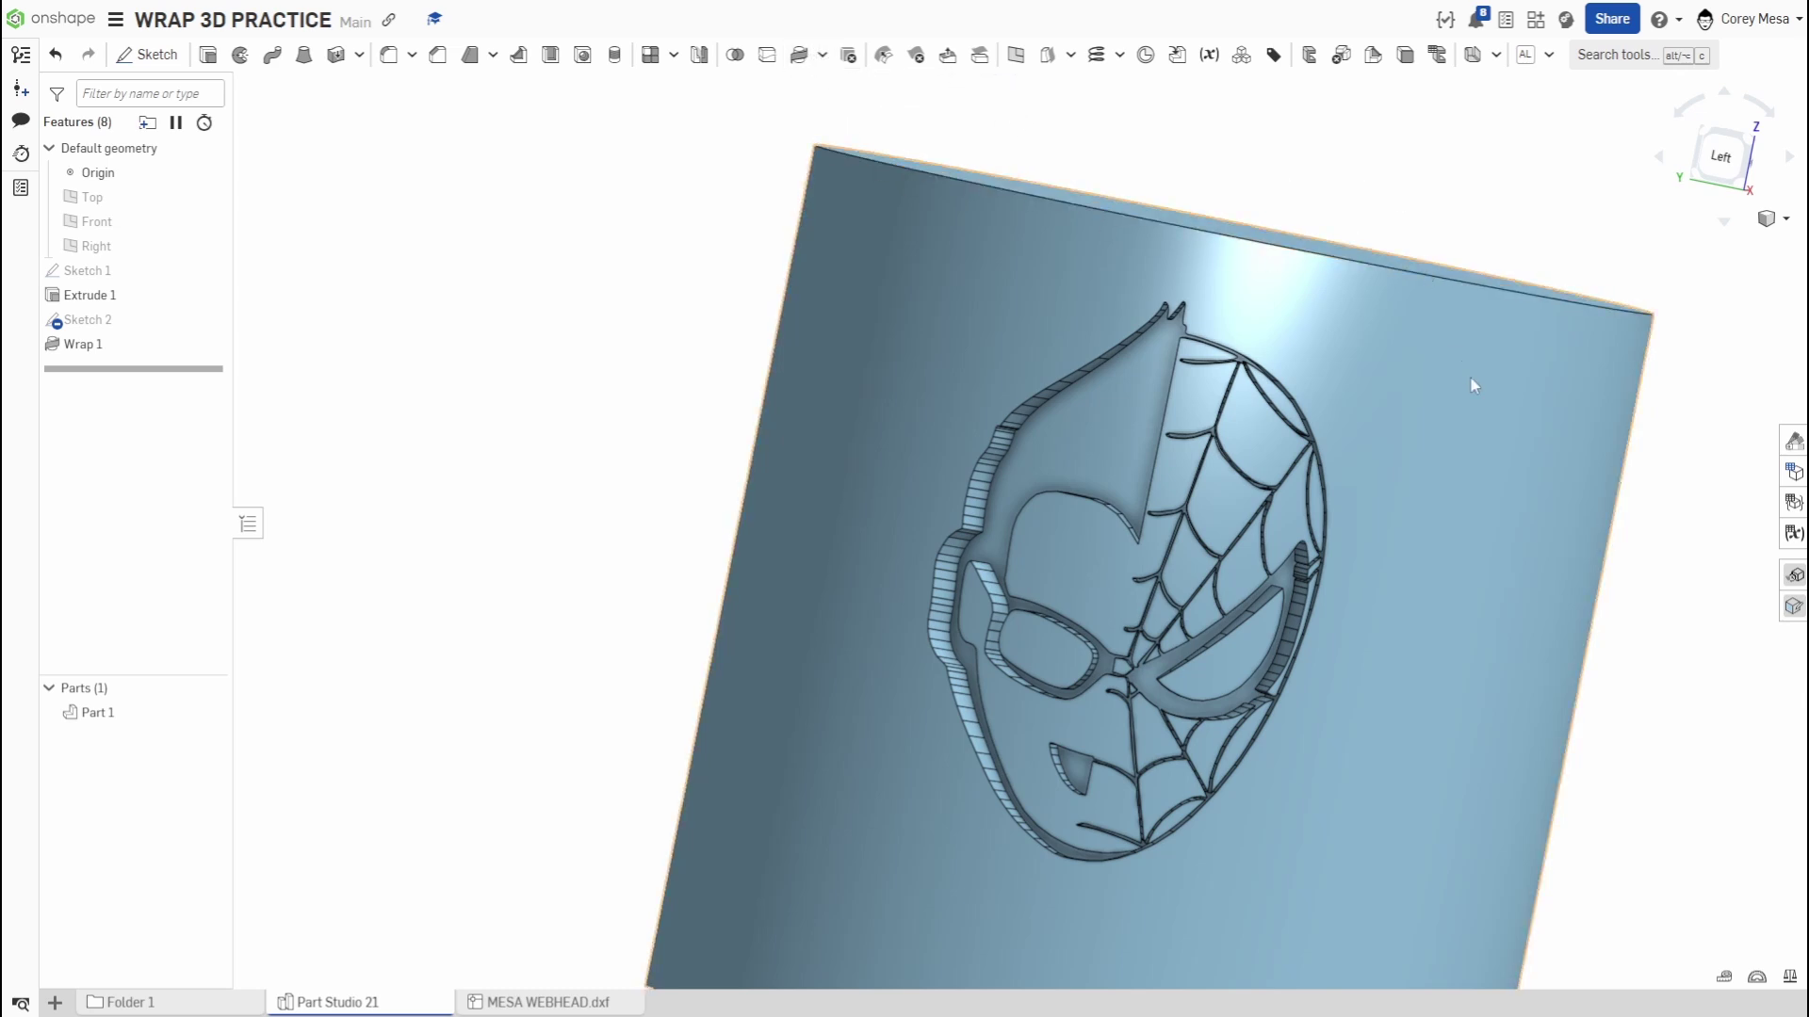